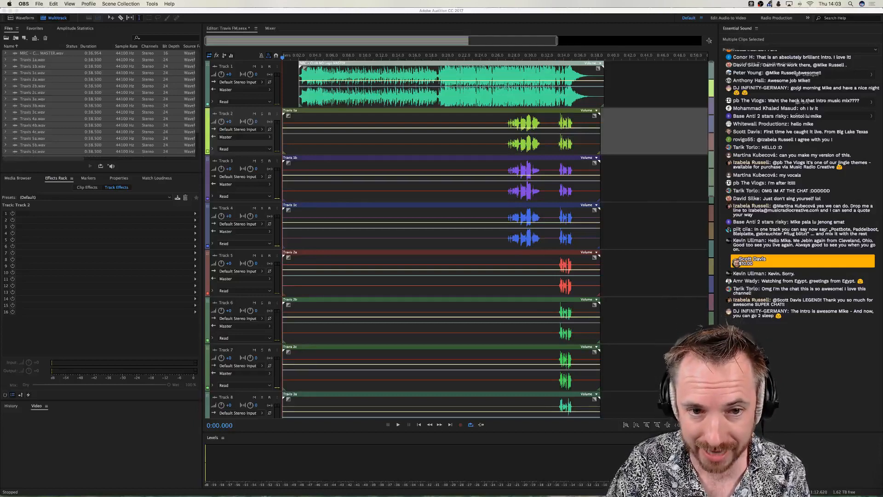
# Solo Track 1 and play the music from the start of its clip, at about 0:02.
pyautogui.click(263, 68)
pyautogui.click(263, 67)
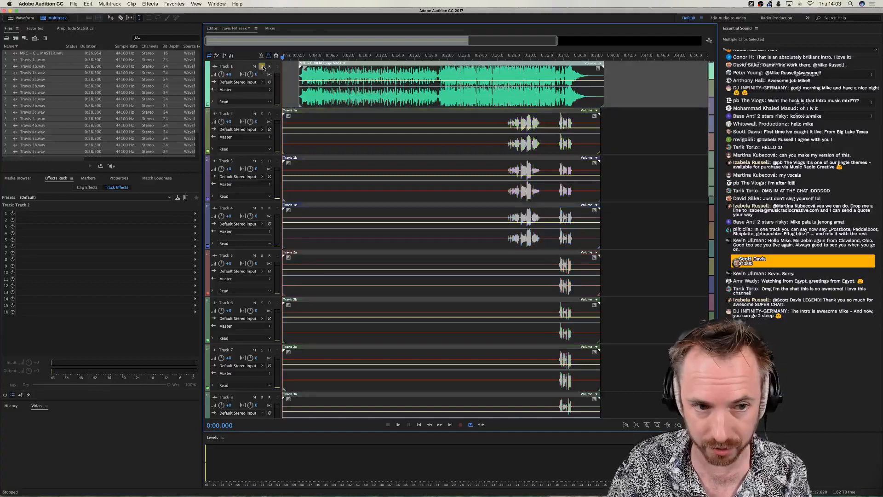
pyautogui.click(299, 56)
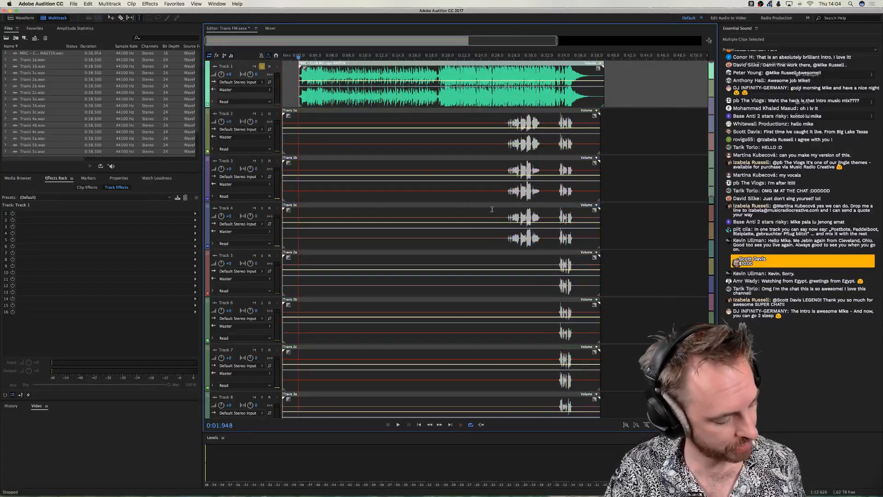
pyautogui.press('space')
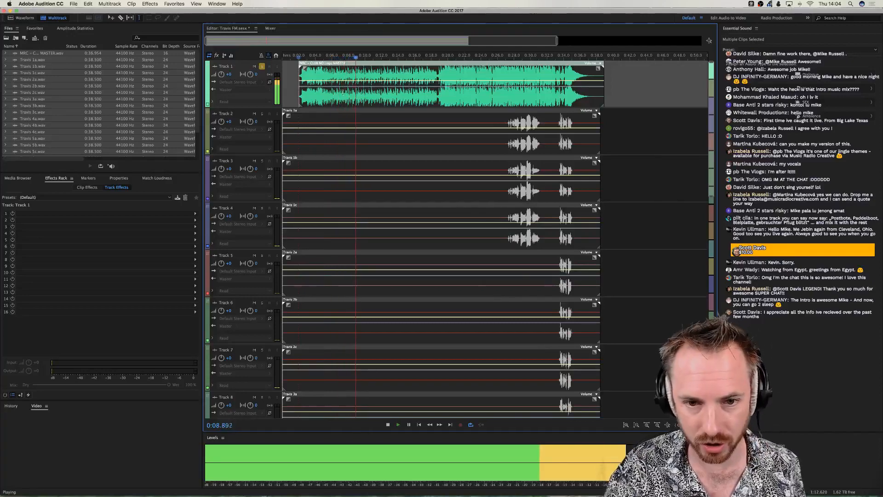
pyautogui.scroll(-12, 557, 237)
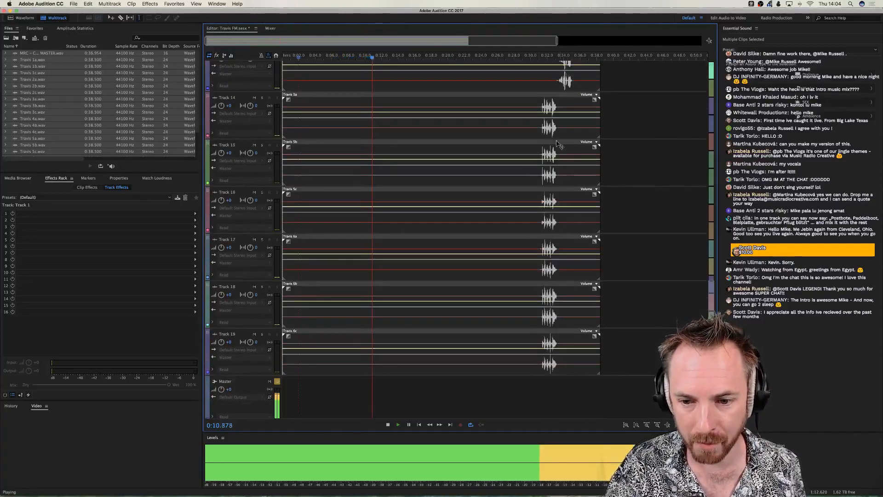
pyautogui.scroll(12, 557, 237)
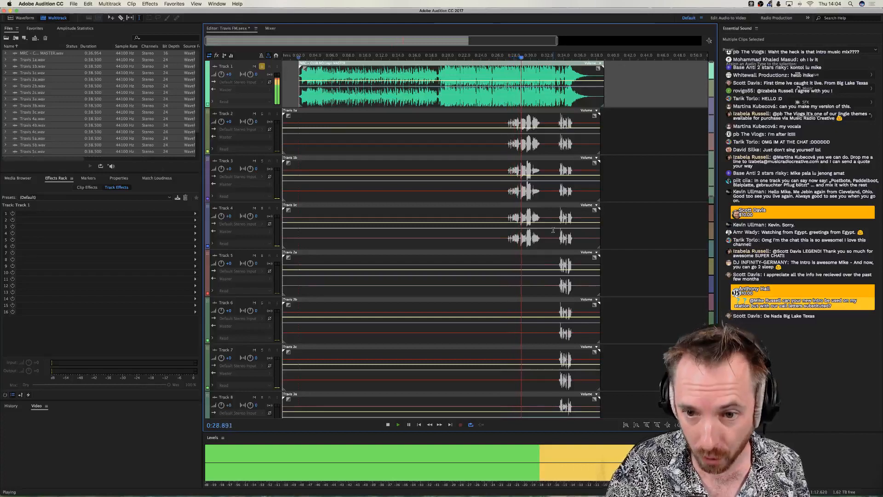
# Solo Track 2 together with the music and lower Track 1's volume to -8.4 dB during playback.
pyautogui.click(262, 114)
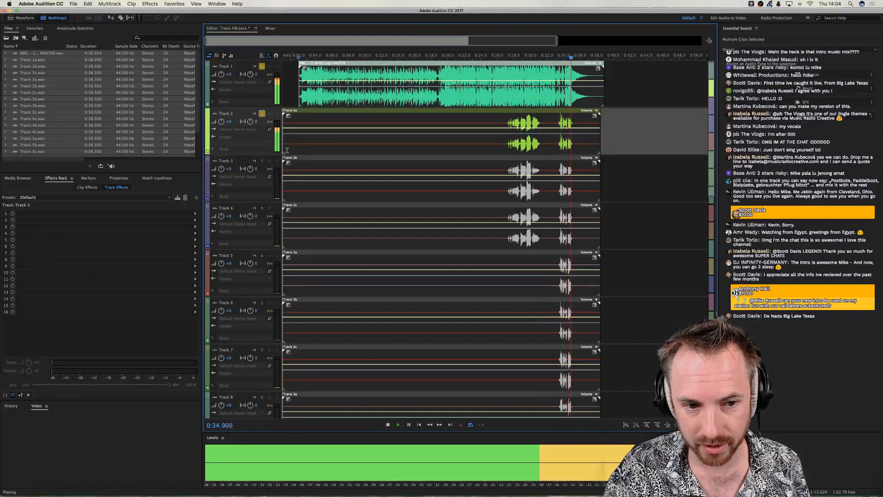
pyautogui.moveTo(221, 74); pyautogui.dragTo(481, 119)
pyautogui.press('space')
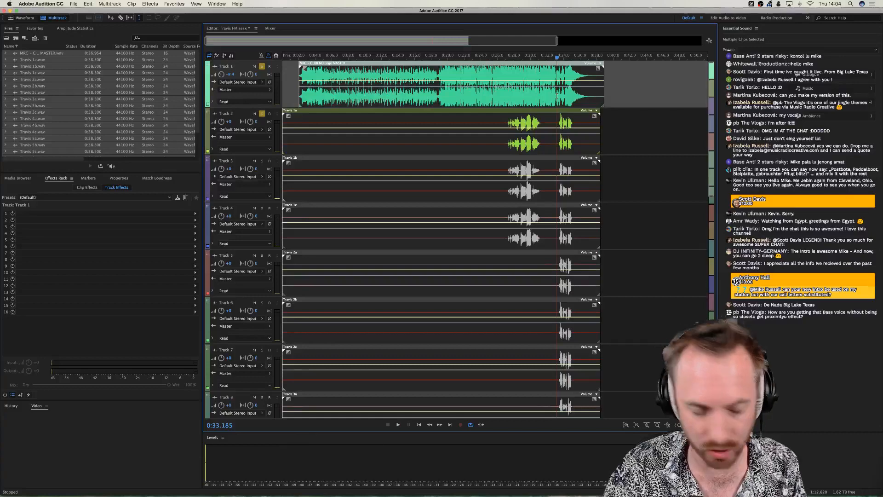
# Play the soloed music and Track 2 vocal together and set the playhead at about 0:32.4 for replay.
pyautogui.press('space')
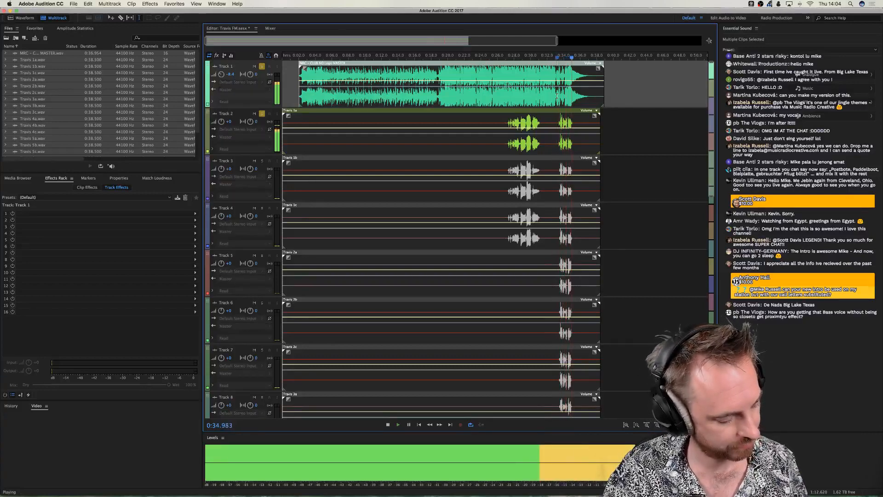
pyautogui.click(551, 99)
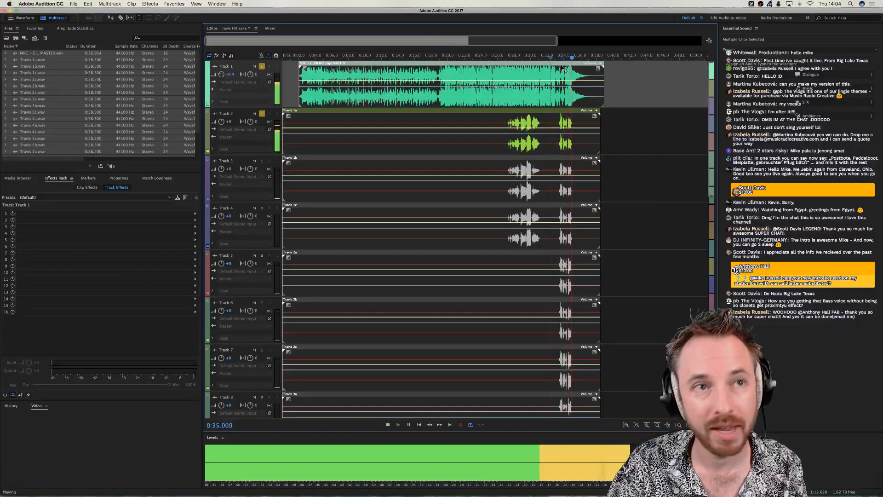
pyautogui.press('space')
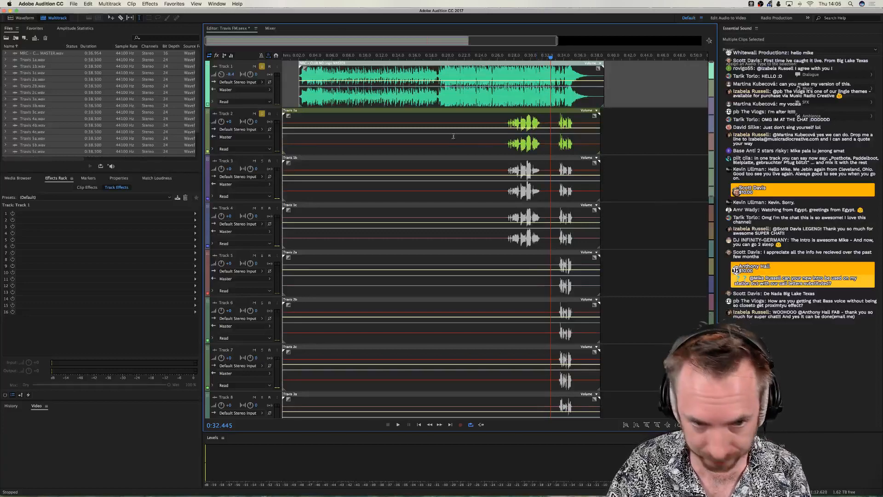
# Turn off solo on Tracks 1 and 2 and mute the music on Track 1.
pyautogui.click(262, 67)
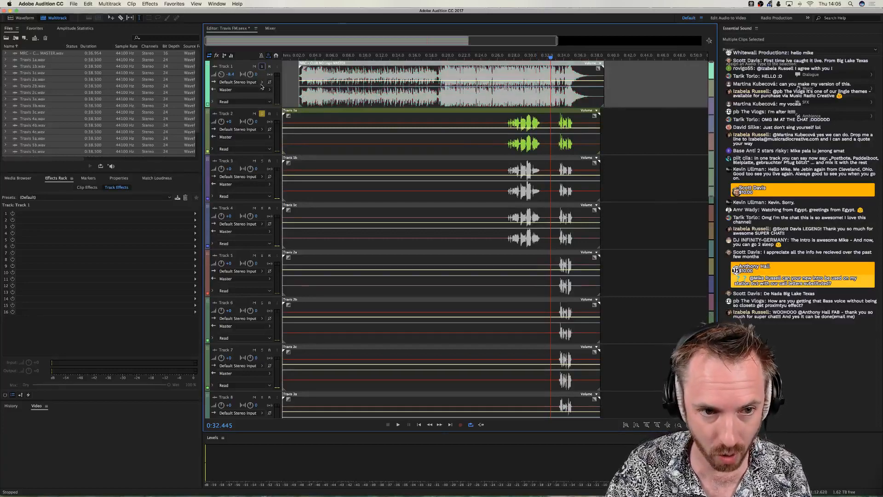
pyautogui.click(261, 114)
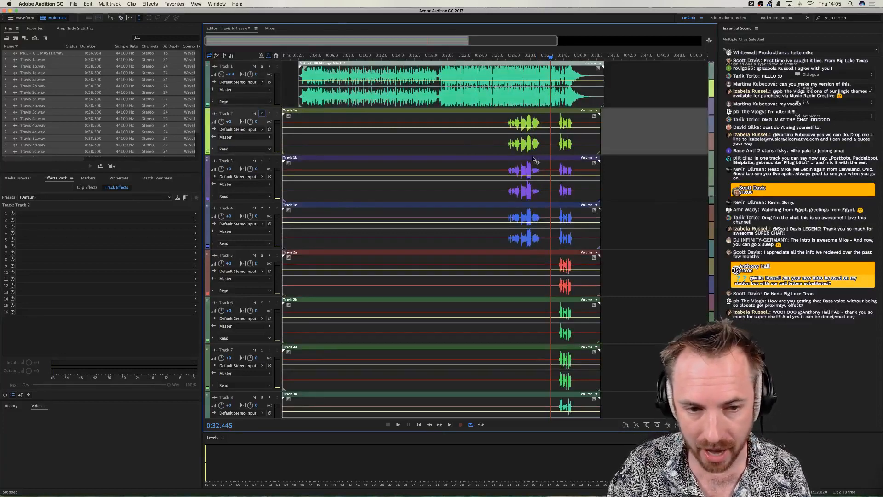
pyautogui.click(255, 66)
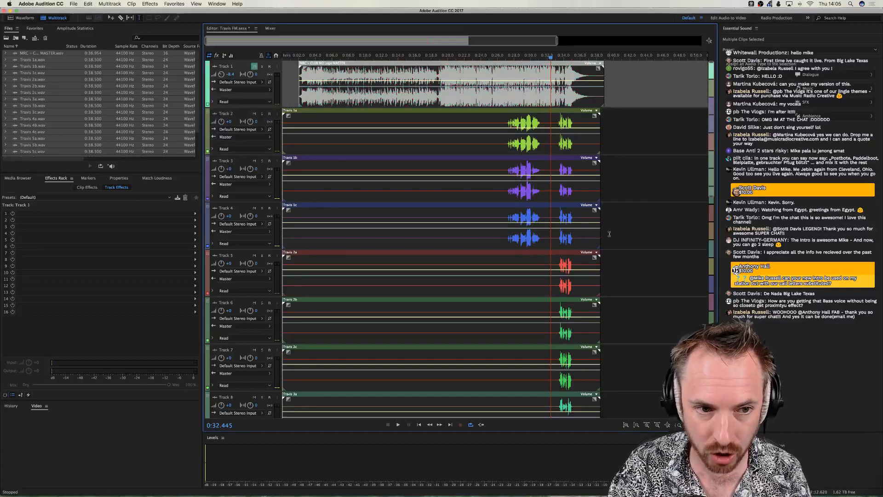
# Play all vocal tracks together from about 0:27, just before the first vocals.
pyautogui.click(506, 119)
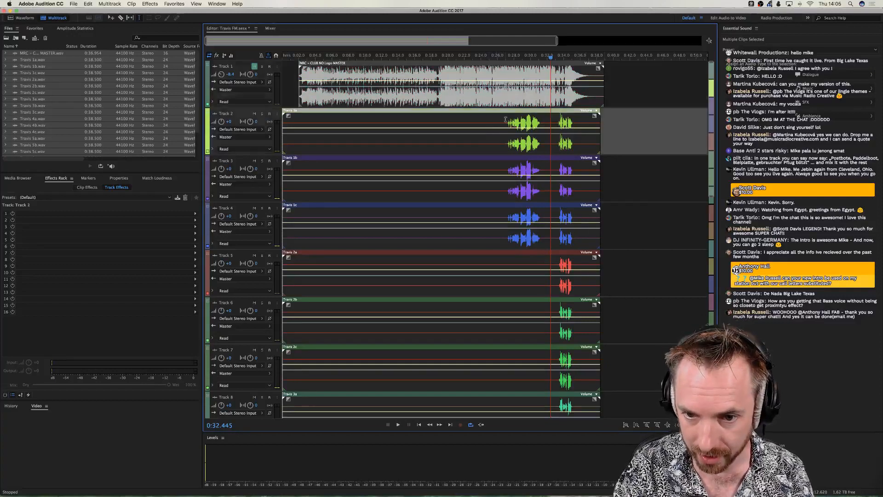
pyautogui.scroll(-5, 535, 245)
pyautogui.scroll(5, 535, 246)
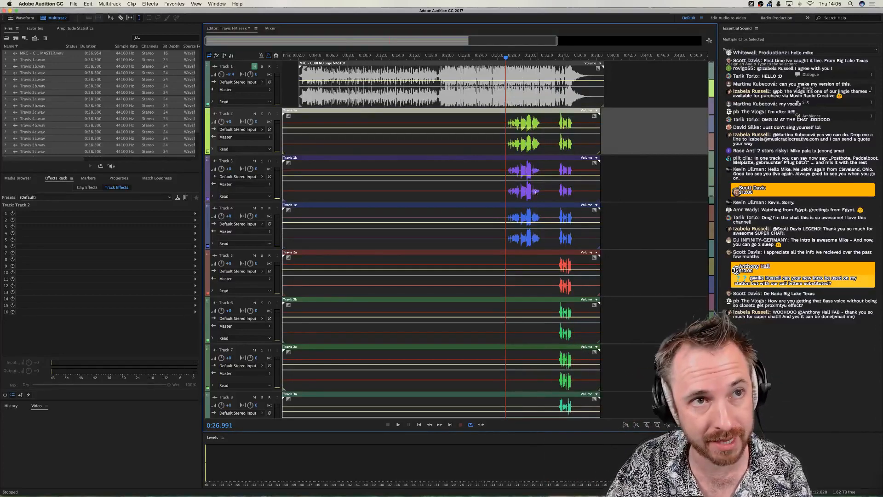
pyautogui.press('space')
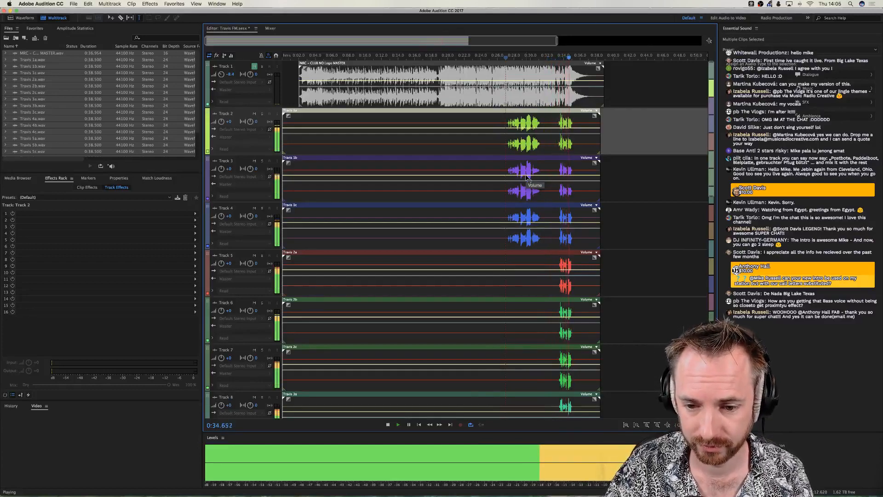
pyautogui.press('space')
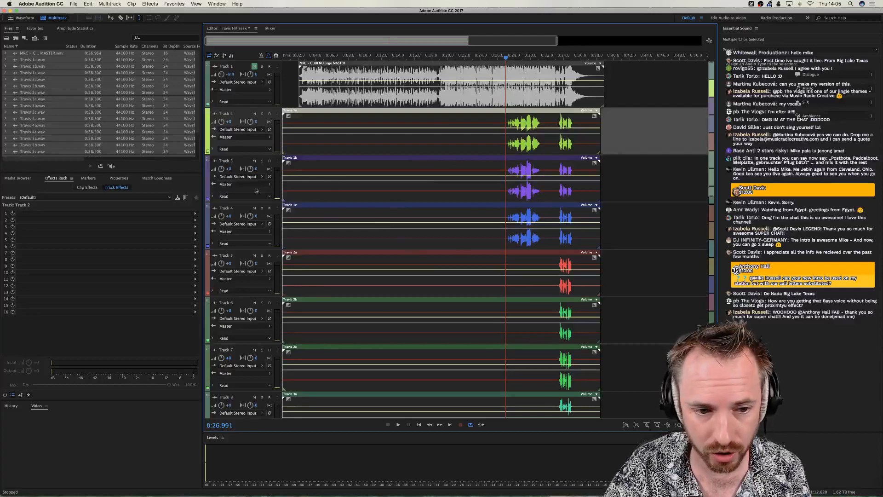
# Set the volume of vocal Tracks 2, 3 and 4 to -6 dB.
pyautogui.scroll(-5, 259, 193)
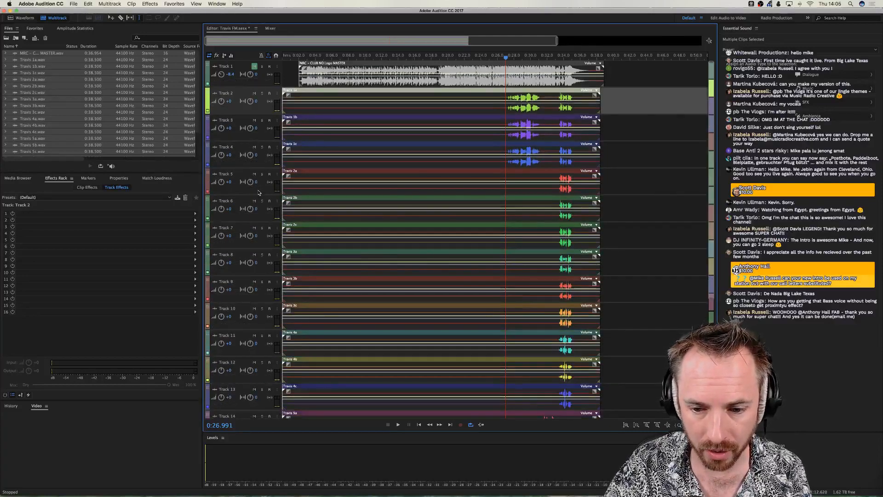
pyautogui.scroll(-4, 259, 193)
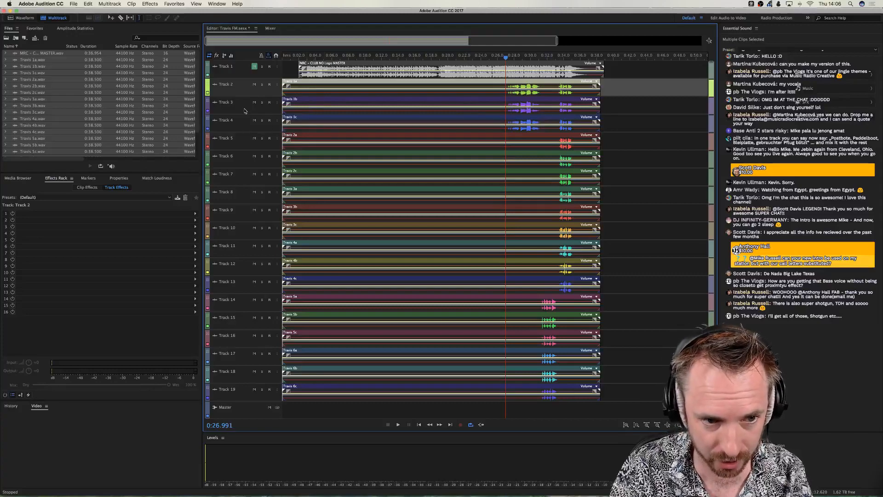
pyautogui.scroll(3, 245, 111)
pyautogui.scroll(2, 475, 129)
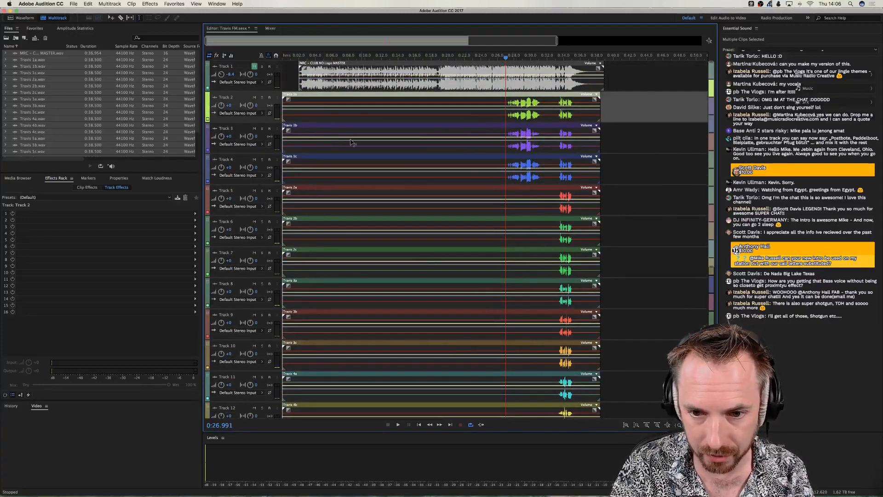
pyautogui.click(229, 106)
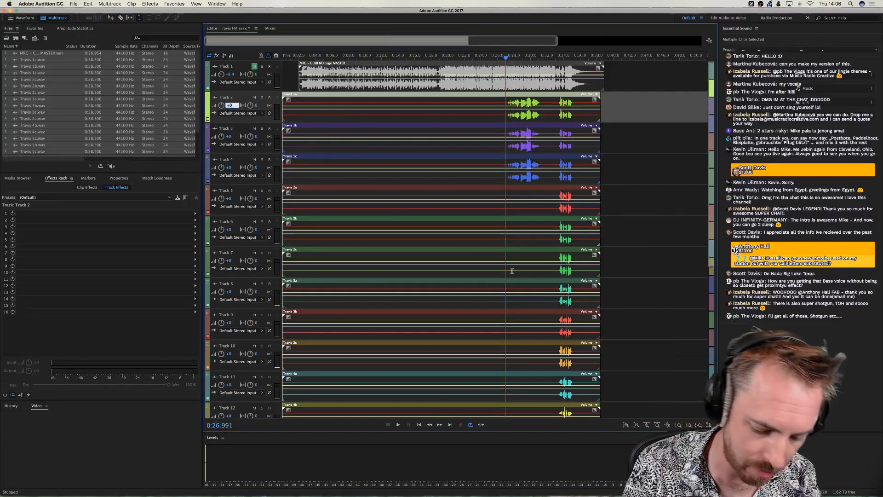
pyautogui.write('-6')
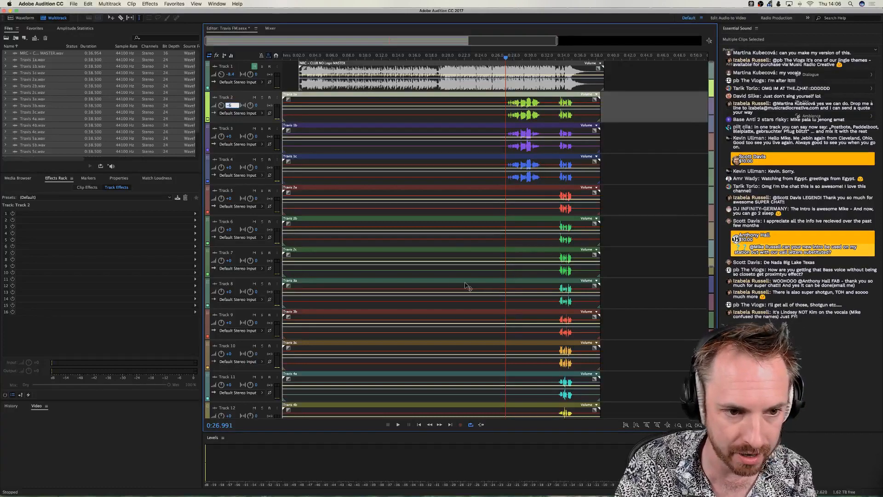
pyautogui.click(229, 137)
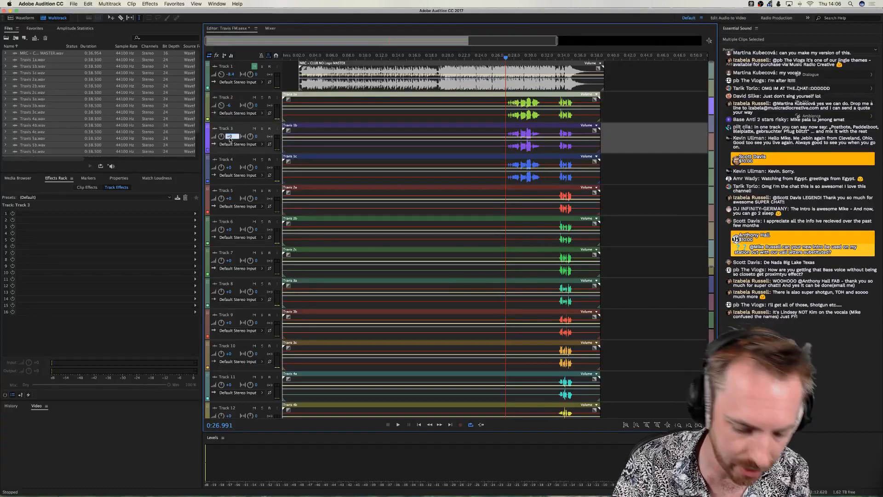
pyautogui.write('-6')
pyautogui.click(229, 168)
pyautogui.write('-6')
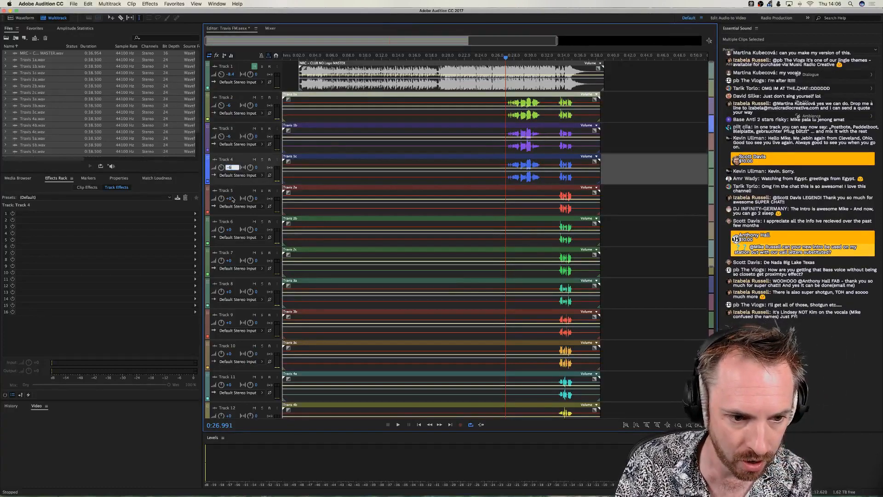
# Set the volume of vocal Tracks 5 through 9 to -6 dB.
pyautogui.click(230, 198)
pyautogui.write('-6')
pyautogui.click(229, 229)
pyautogui.write('-6')
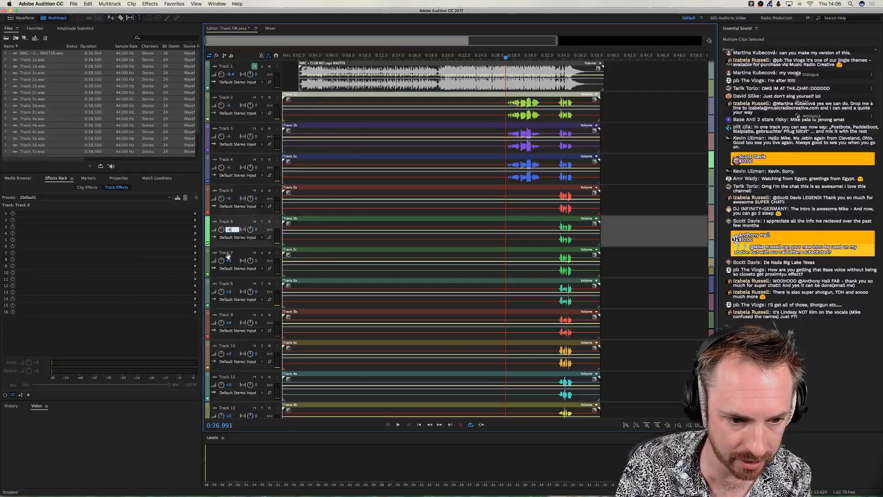
pyautogui.click(229, 261)
pyautogui.click(229, 292)
pyautogui.write('-6')
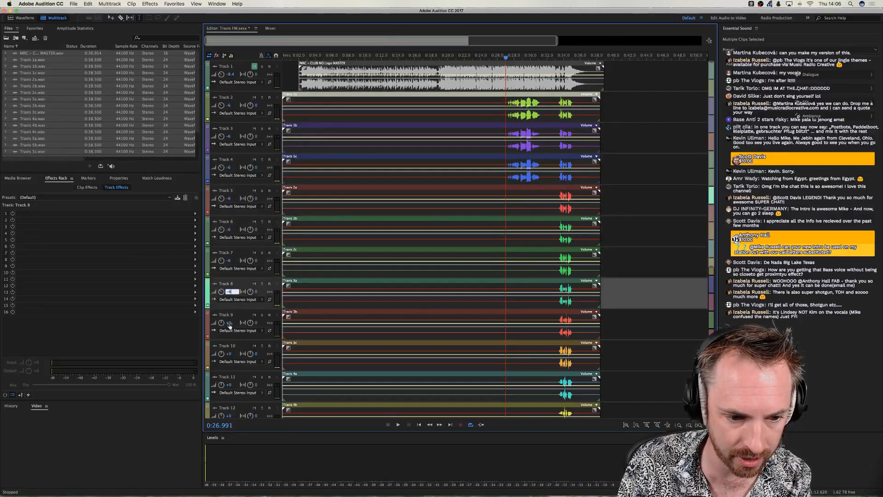
pyautogui.click(230, 328)
pyautogui.press('-')
pyautogui.click(229, 322)
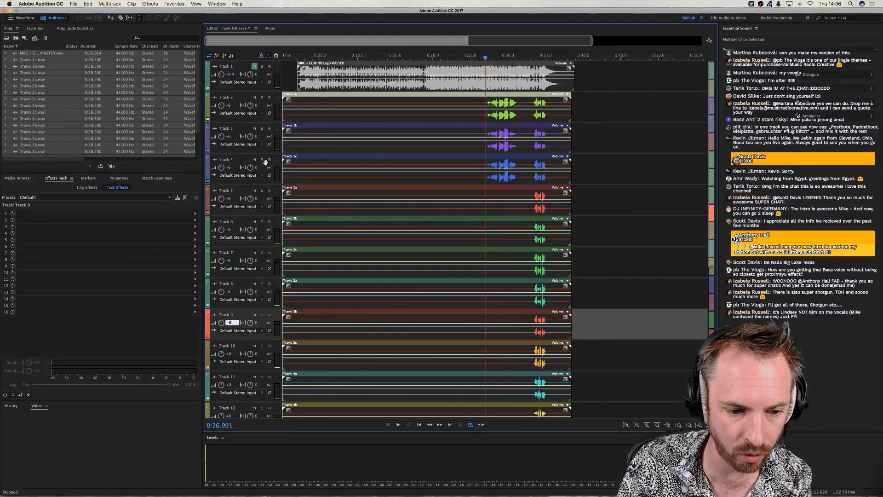
pyautogui.write('-6')
# Set the volume of Tracks 10 and 11 to -6 dB in the mixer and return to the multitrack editor.
pyautogui.click(270, 28)
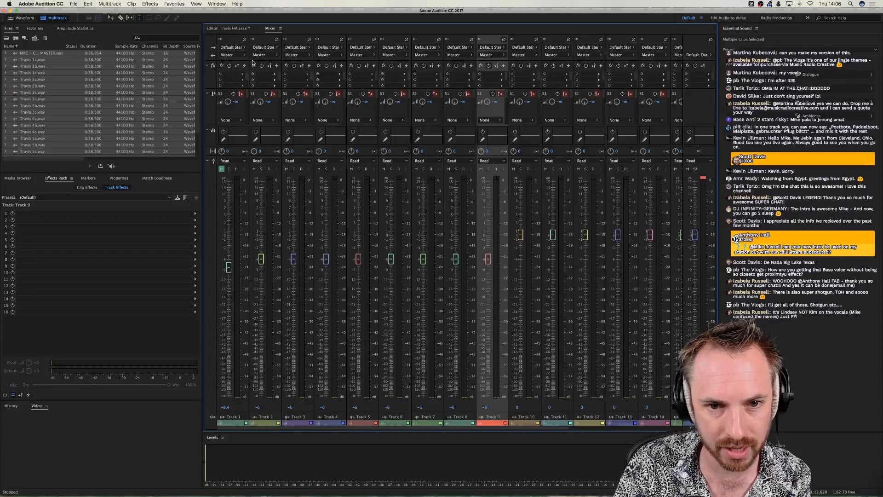
pyautogui.hscroll(4, 263, 135)
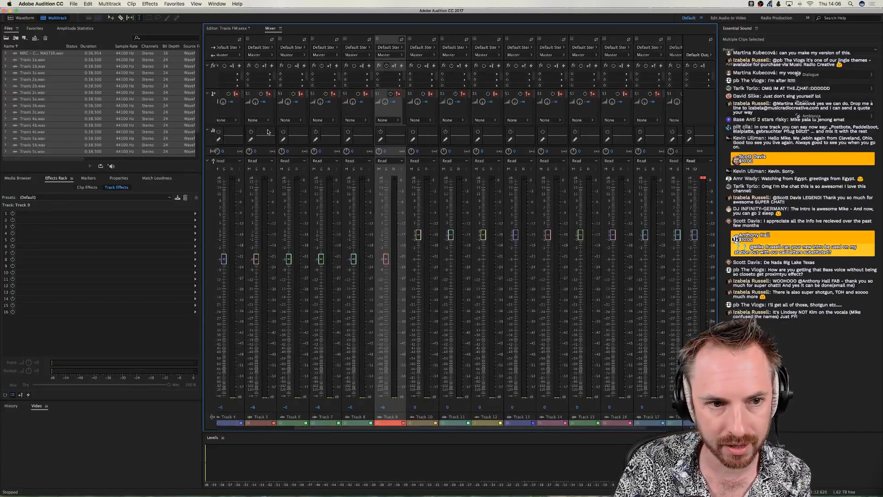
pyautogui.hscroll(-4, 270, 132)
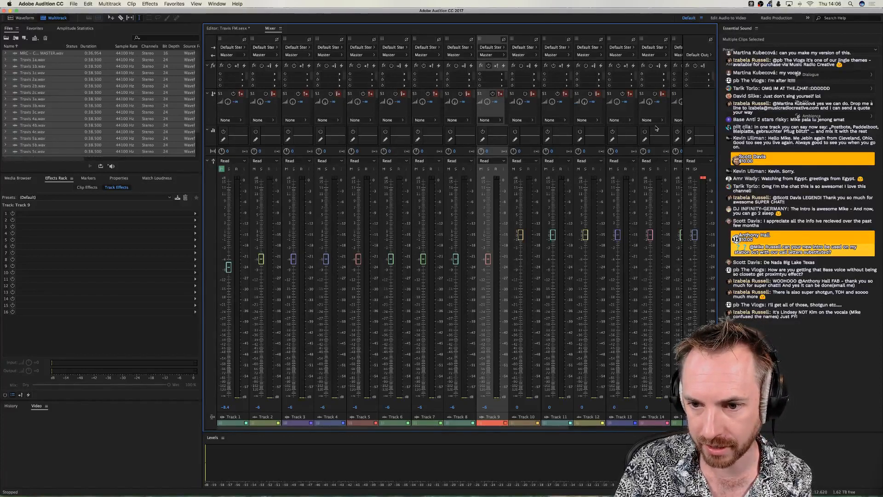
pyautogui.hscroll(5, 570, 113)
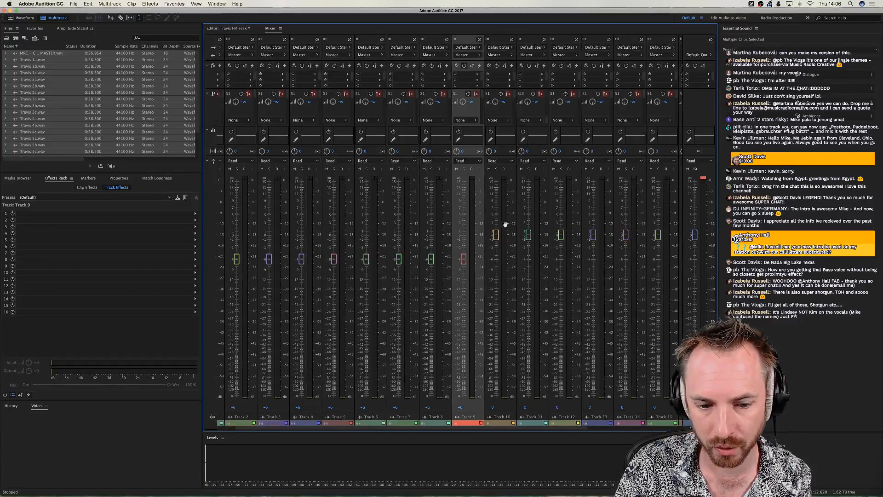
pyautogui.hscroll(1, 388, 259)
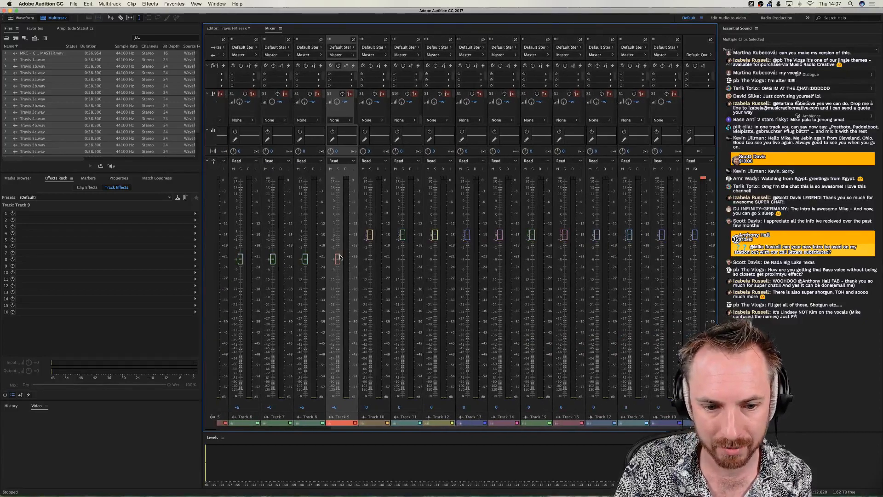
pyautogui.click(371, 410)
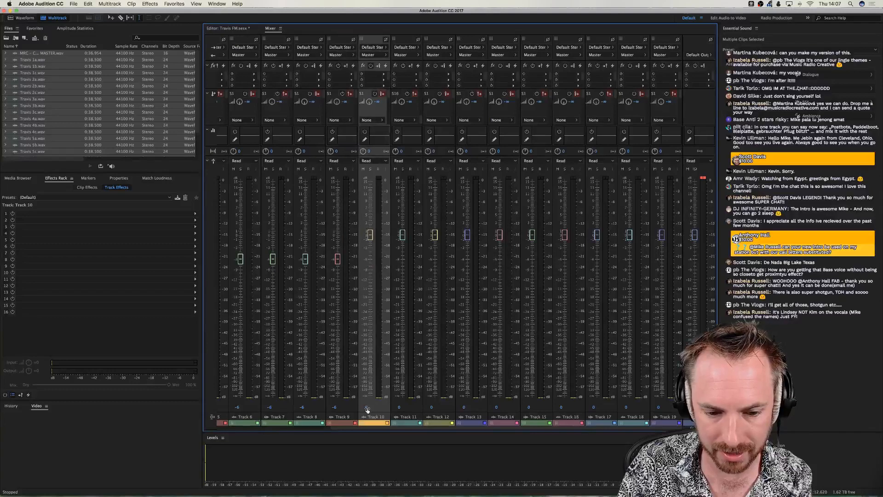
pyautogui.write('-6')
pyautogui.click(401, 410)
pyautogui.write('-6')
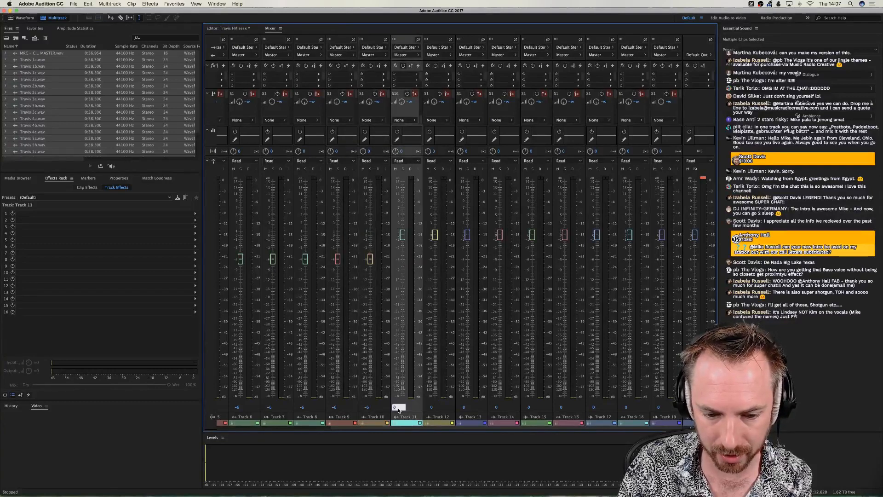
pyautogui.click(225, 28)
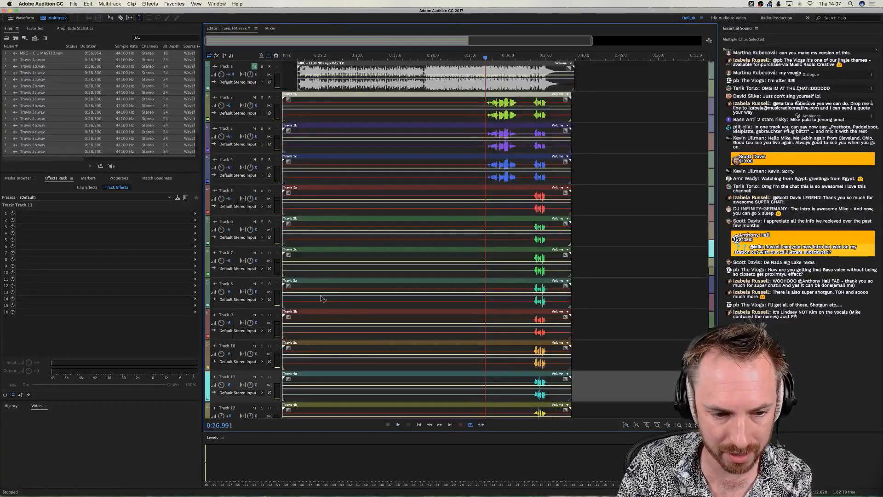
# Set the volume of vocal Tracks 12 through 16 to -6 dB.
pyautogui.scroll(-5, 254, 253)
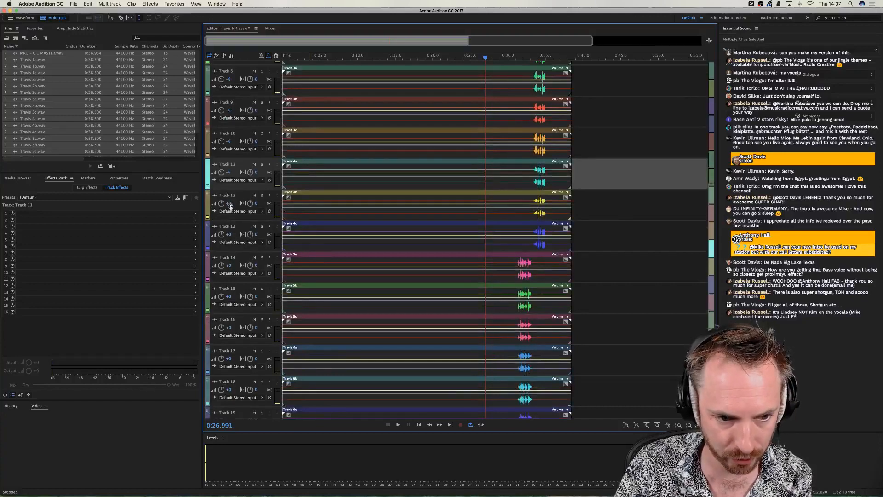
pyautogui.click(229, 203)
pyautogui.click(228, 265)
pyautogui.write('-6')
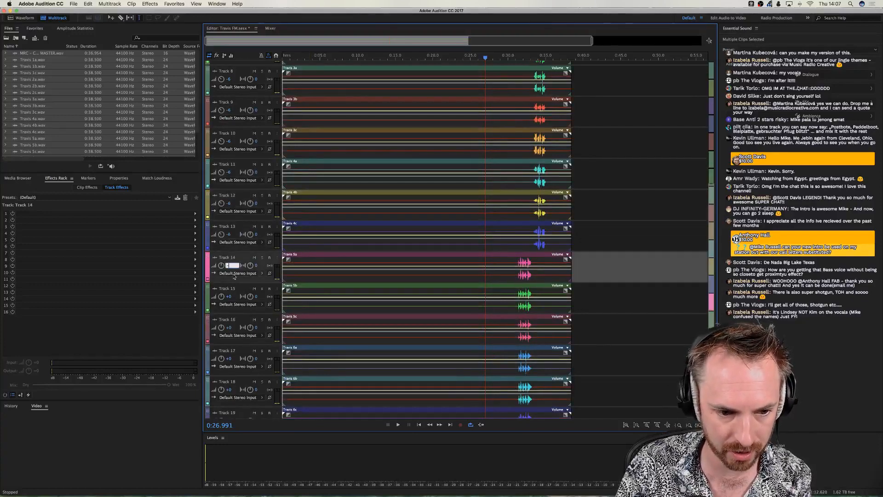
pyautogui.click(229, 296)
pyautogui.write('-6')
pyautogui.click(230, 327)
pyautogui.write('-6')
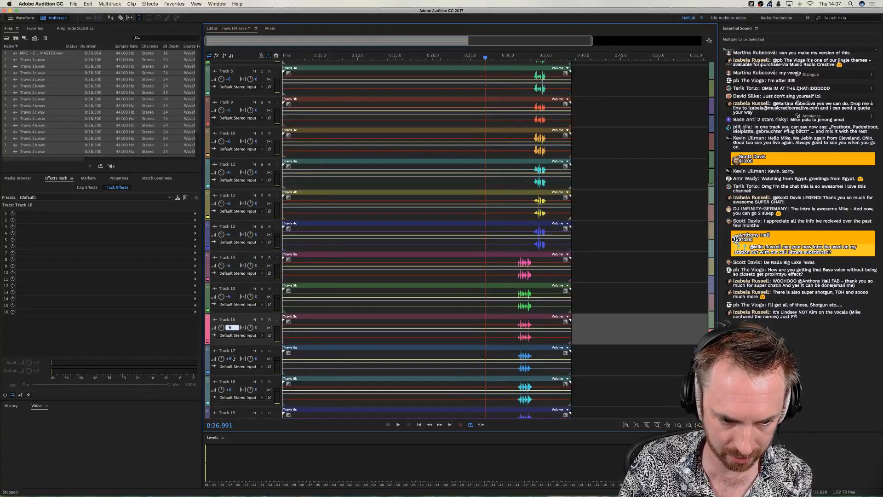
# Set the volume of Tracks 17, 18 and 19 to -6 dB and clear the clip selection.
pyautogui.click(230, 357)
pyautogui.click(228, 389)
pyautogui.write('-6')
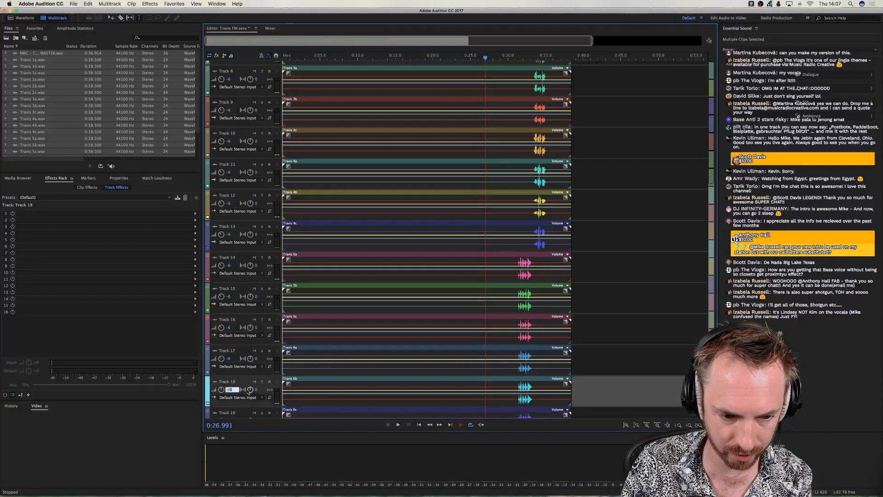
pyautogui.scroll(-3, 260, 362)
pyautogui.click(230, 371)
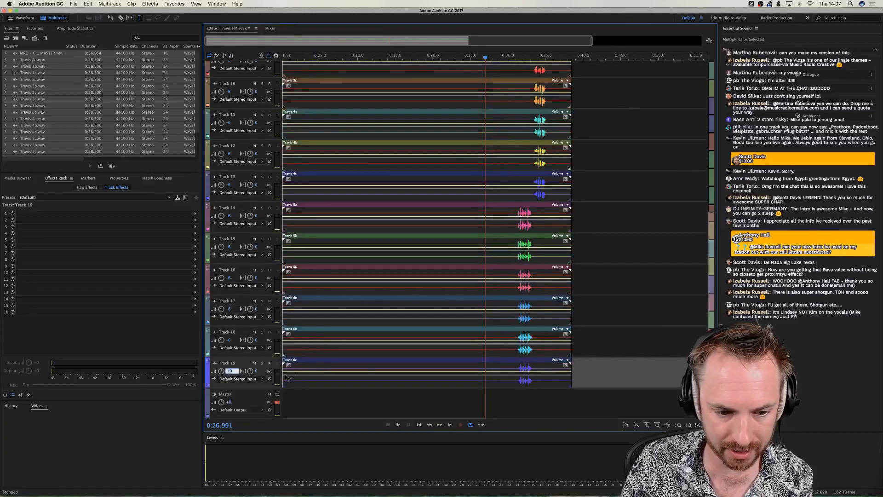
pyautogui.click(610, 149)
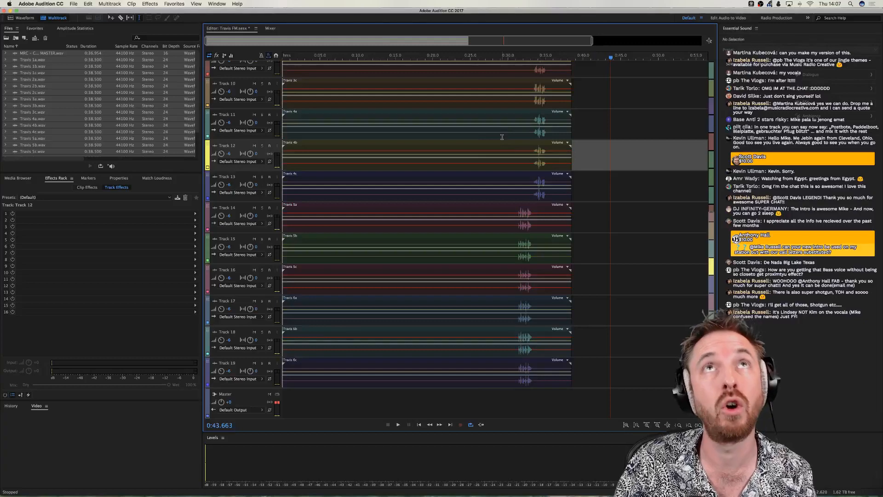
# Play the lowered vocal mix from about 0:26, just before the first vocals, and stop near 0:35.
pyautogui.scroll(1, 506, 148)
pyautogui.scroll(5, 505, 147)
pyautogui.click(480, 59)
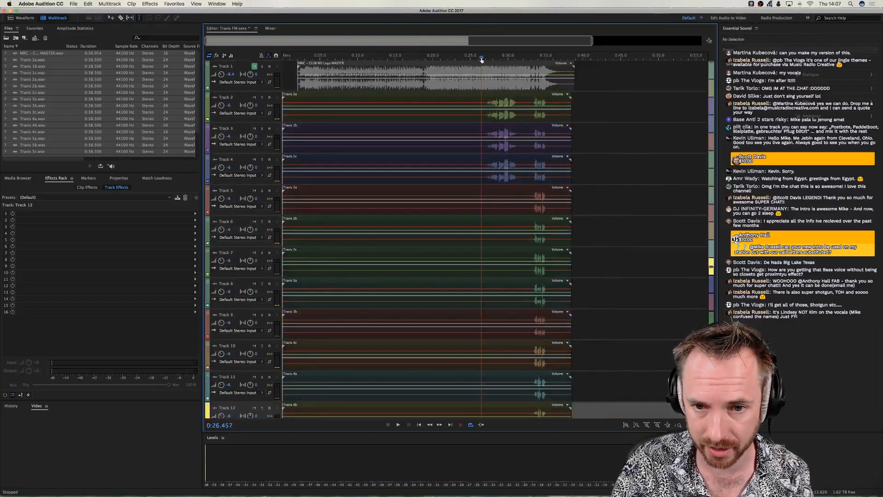
pyautogui.press('space')
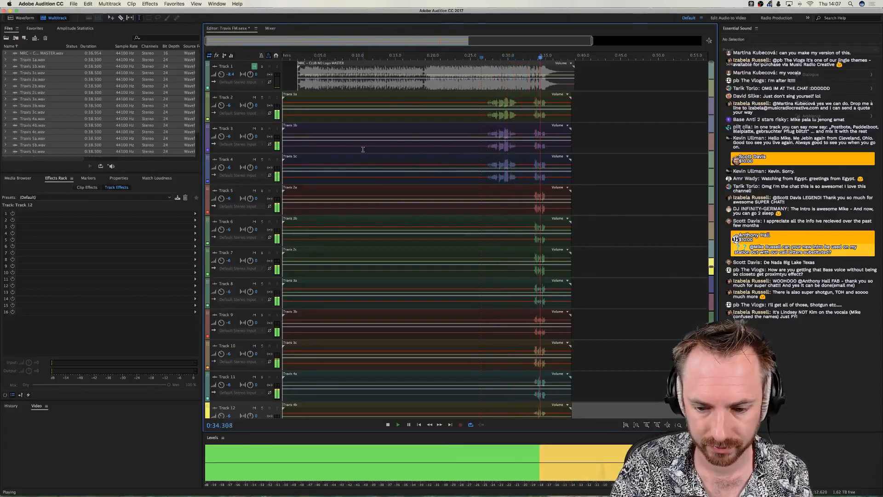
pyautogui.press('space')
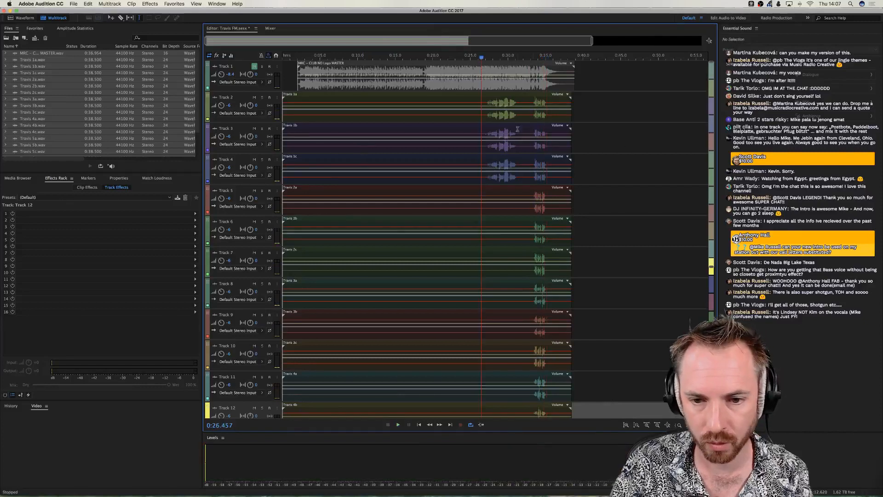
# Pan Track 3 to about L79 and Track 4 to about R82, keeping Track 5 centred at 0.
pyautogui.moveTo(252, 138); pyautogui.dragTo(258, 241)
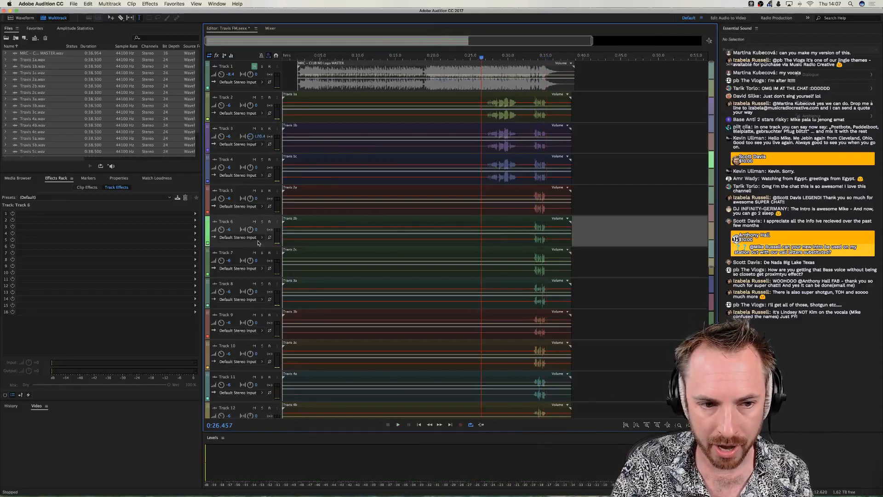
pyautogui.moveTo(249, 167); pyautogui.dragTo(254, 161)
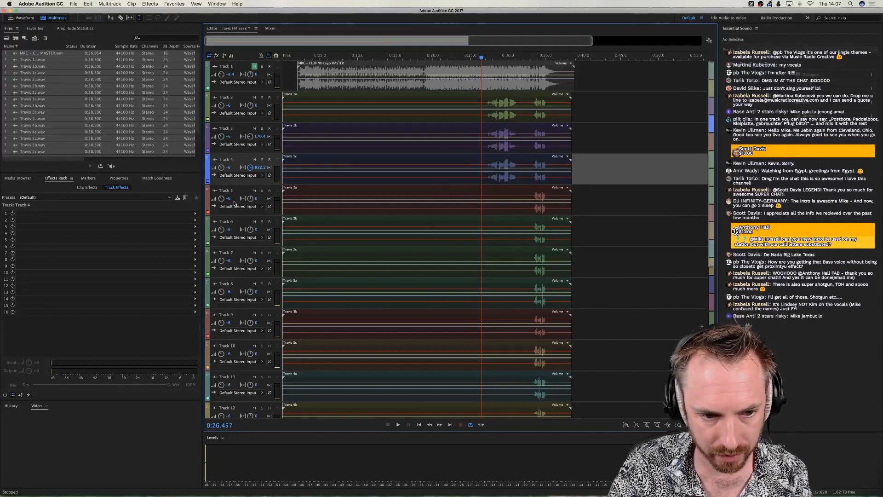
pyautogui.moveTo(250, 199); pyautogui.dragTo(252, 211)
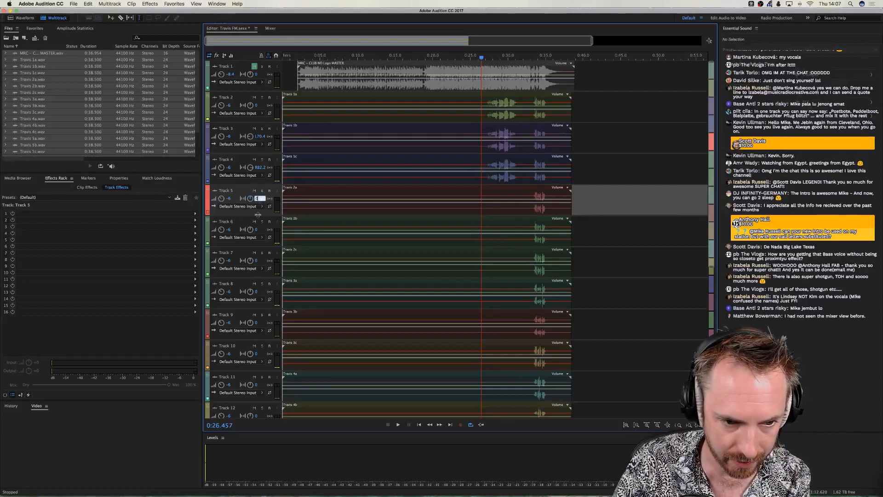
# Pan Tracks 6, 8 and 10 left and Tracks 7, 9 and 11 right to about R78, R80 and R86.
pyautogui.moveTo(251, 229); pyautogui.dragTo(269, 189)
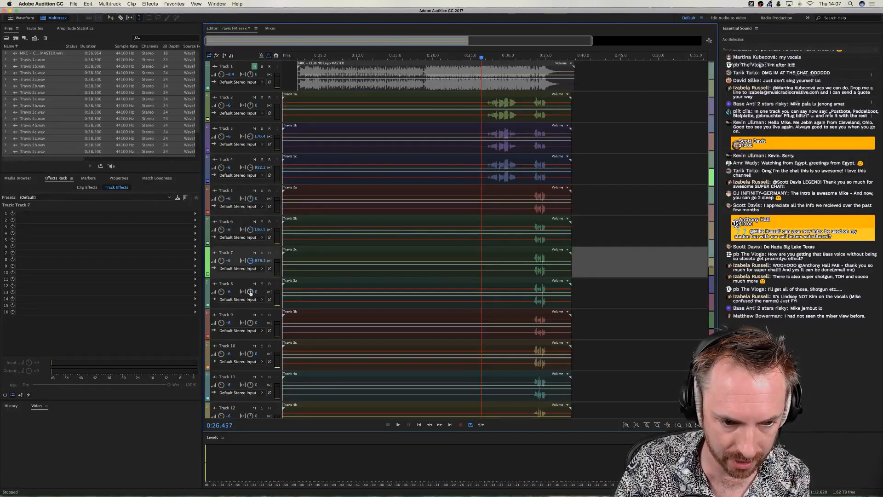
pyautogui.moveTo(250, 292); pyautogui.dragTo(246, 382)
pyautogui.moveTo(250, 323); pyautogui.dragTo(252, 293)
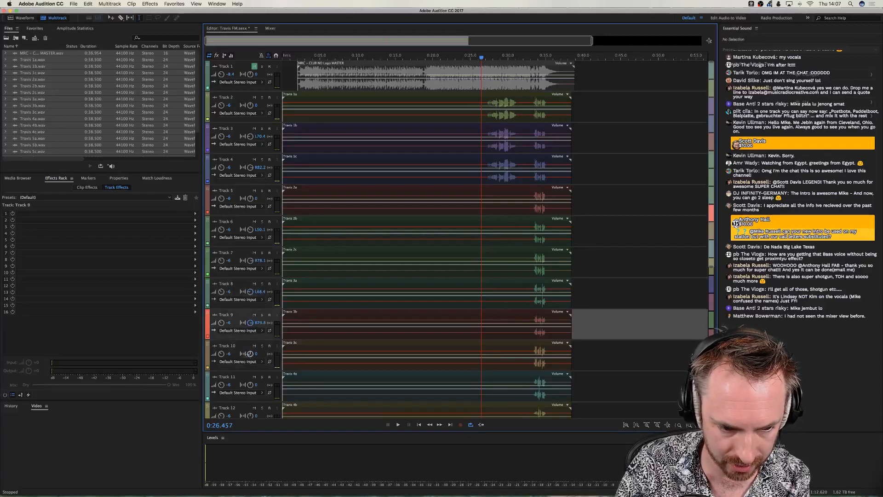
pyautogui.moveTo(249, 353)
pyautogui.mouseDown()
pyautogui.moveTo(248, 408)
pyautogui.moveTo(251, 359)
pyautogui.mouseUp()
# Pan Track 12 to about L79, Track 13 to about R52, Track 14 to about L84 and Track 15 to R100.
pyautogui.scroll(-10, 249, 220)
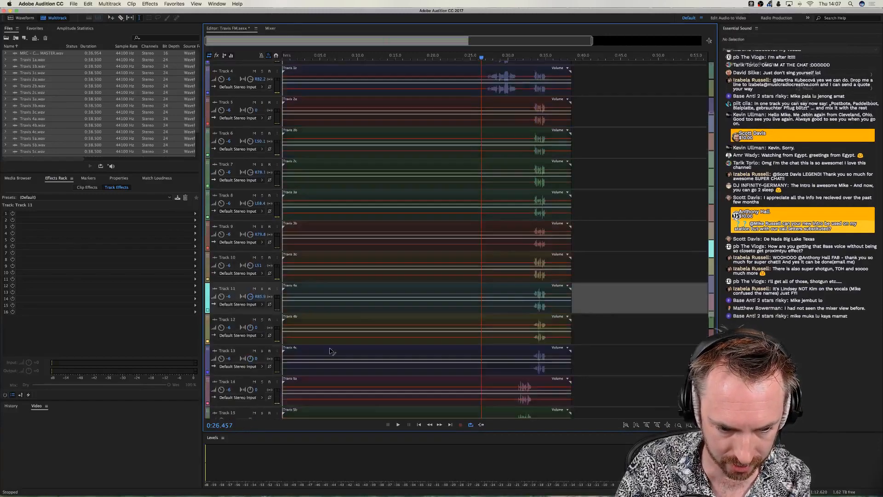
pyautogui.moveTo(252, 186); pyautogui.dragTo(253, 297)
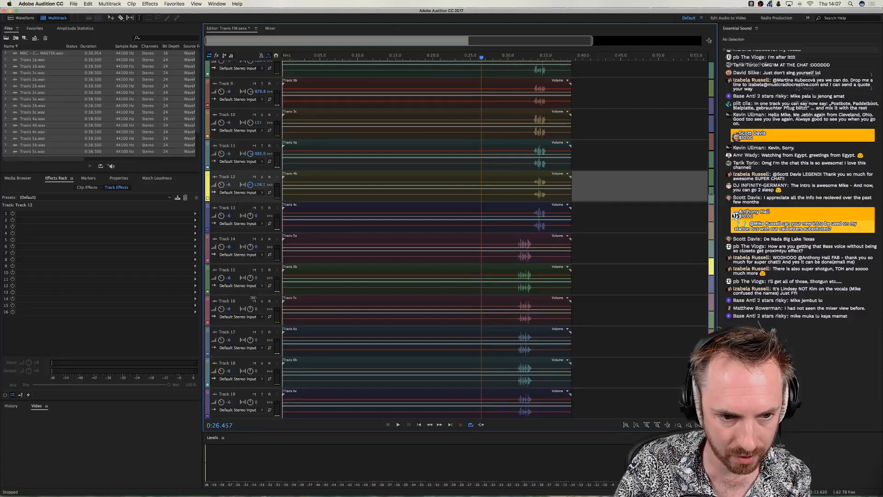
pyautogui.moveTo(250, 216); pyautogui.dragTo(250, 197)
pyautogui.moveTo(250, 246); pyautogui.dragTo(270, 162)
# Pan Track 16 to about L54, Track 17 to R100, Track 18 to about L67 and Track 19 to R100.
pyautogui.click(251, 309)
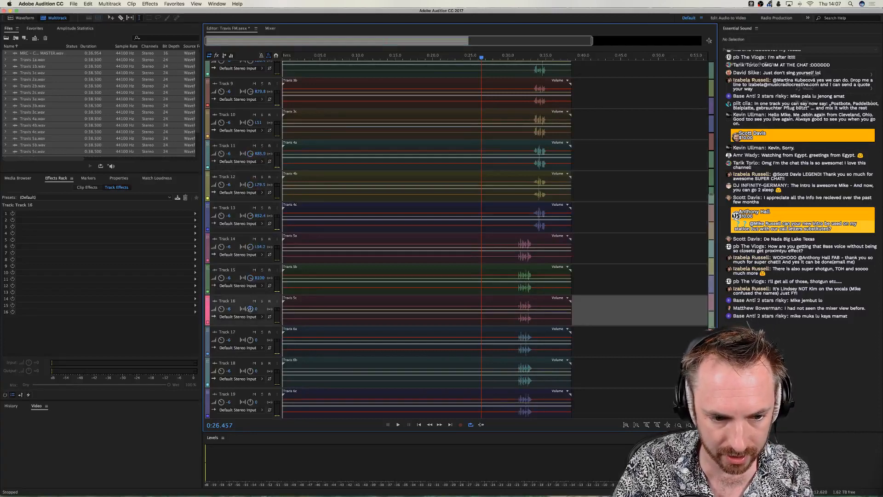
pyautogui.moveTo(251, 341); pyautogui.dragTo(271, 194)
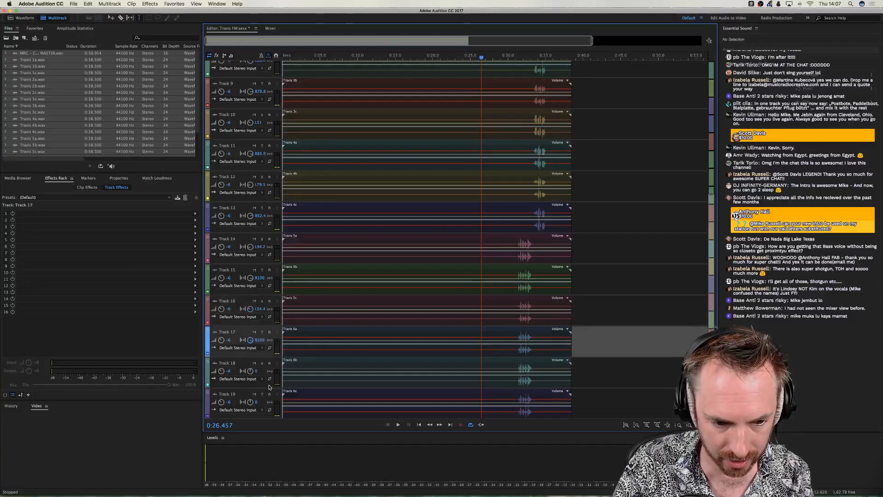
pyautogui.moveTo(252, 372); pyautogui.dragTo(253, 434)
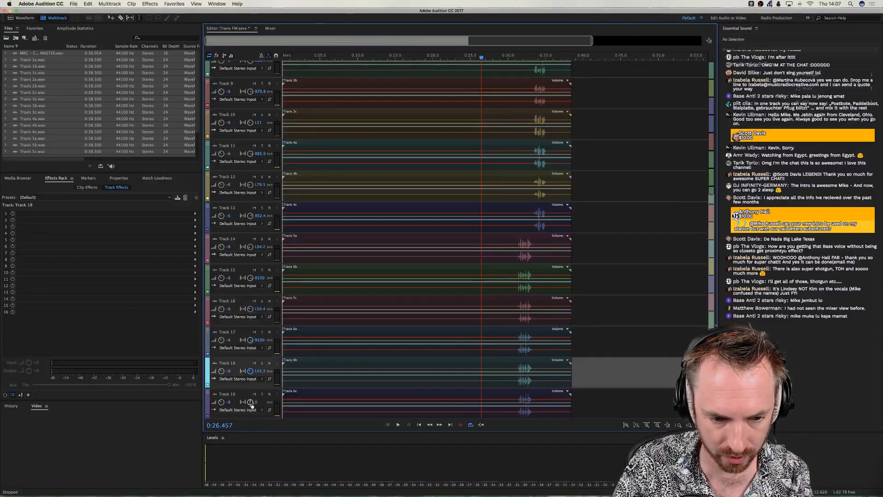
pyautogui.moveTo(250, 403)
pyautogui.mouseDown()
pyautogui.moveTo(249, 343)
pyautogui.moveTo(247, 388)
pyautogui.mouseUp()
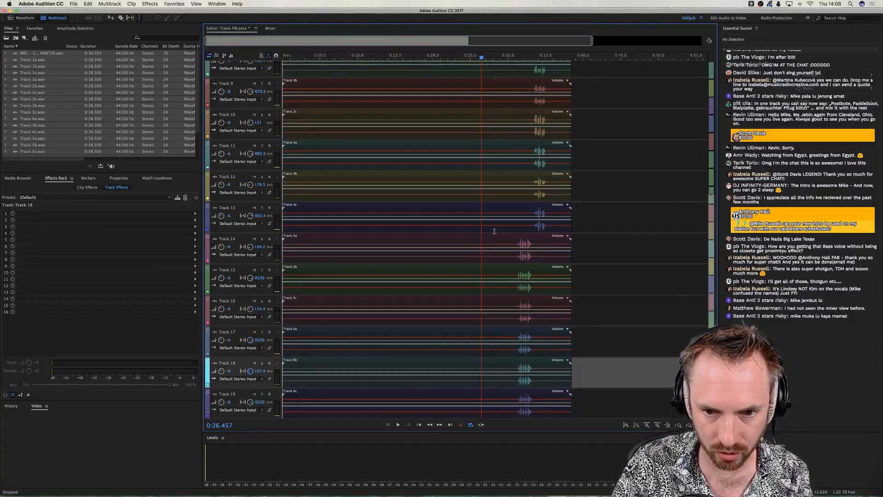
# Play the panned vocal mix from about 0:26 and check the level meters of all tracks.
pyautogui.press('space')
pyautogui.scroll(3, 566, 179)
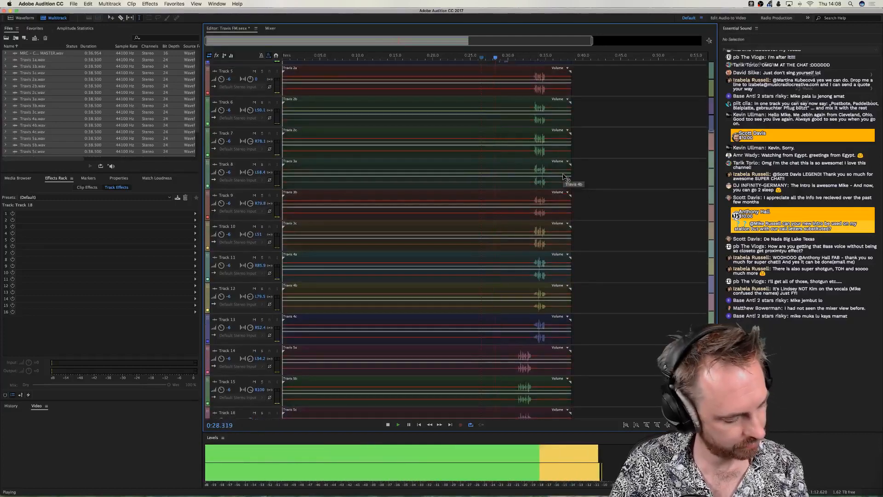
pyautogui.scroll(3, 566, 175)
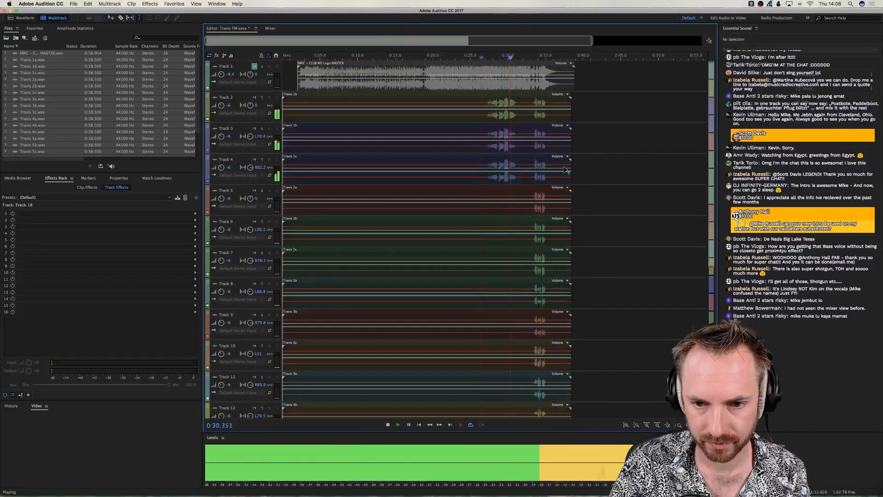
pyautogui.scroll(-2, 557, 157)
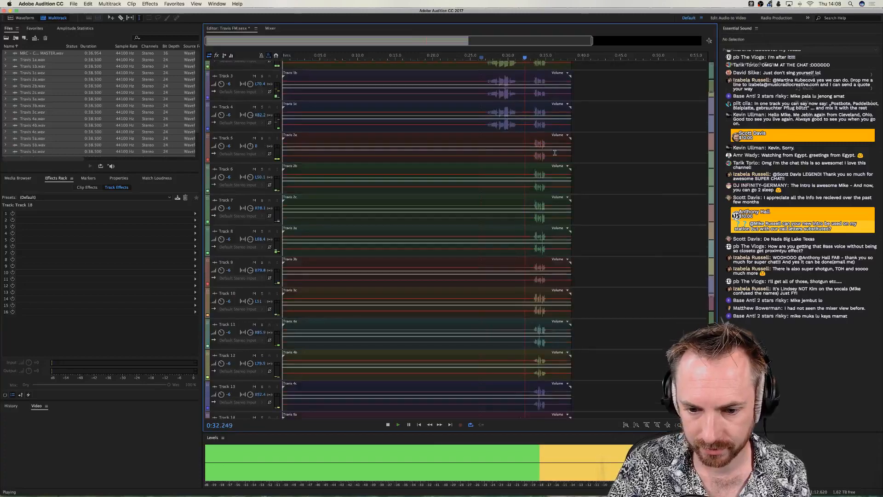
pyautogui.scroll(-4, 555, 153)
pyautogui.scroll(-3, 554, 153)
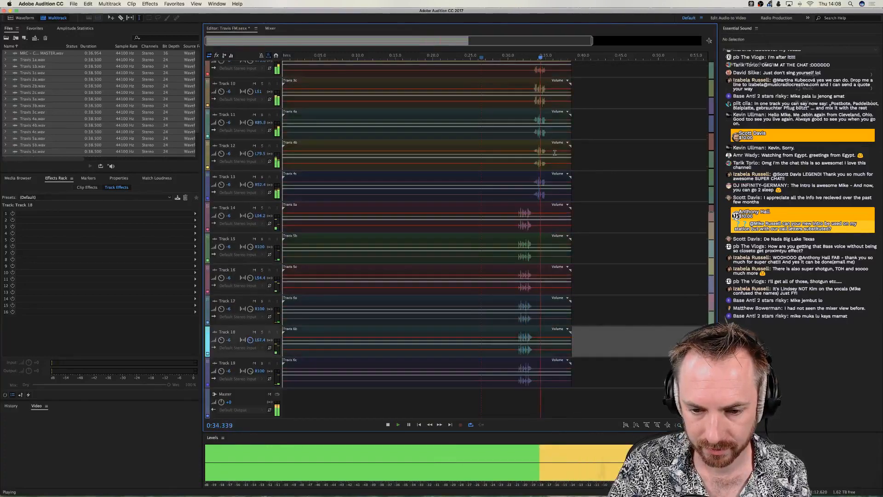
pyautogui.press('space')
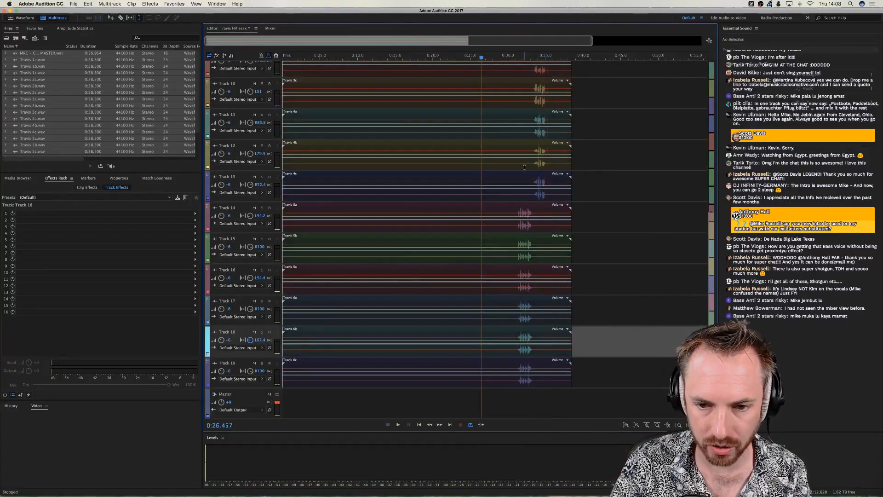
# Select the clips on Tracks 2, 3 and 4 and bounce only the selected clips to a new track.
pyautogui.scroll(8, 525, 167)
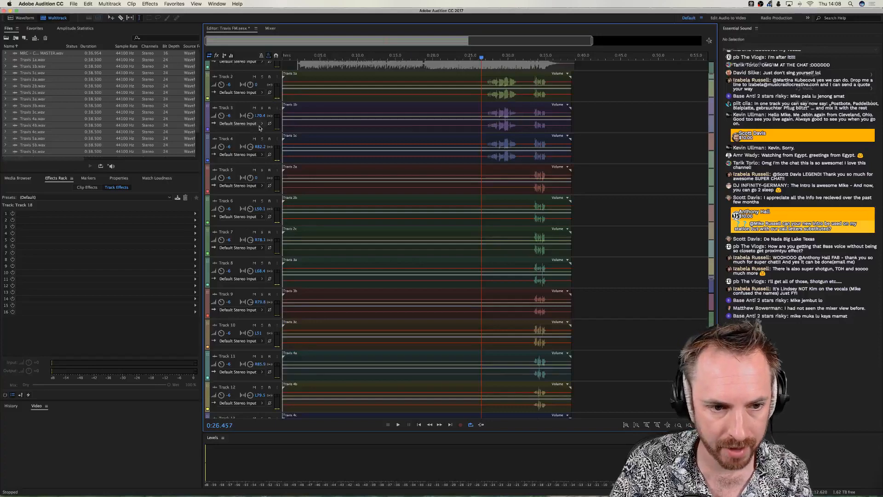
pyautogui.scroll(2, 582, 138)
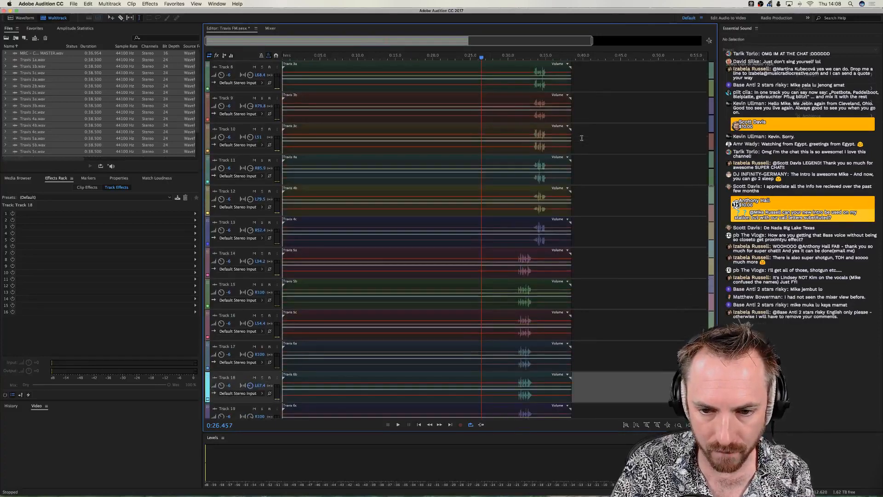
pyautogui.moveTo(580, 120); pyautogui.dragTo(262, 172)
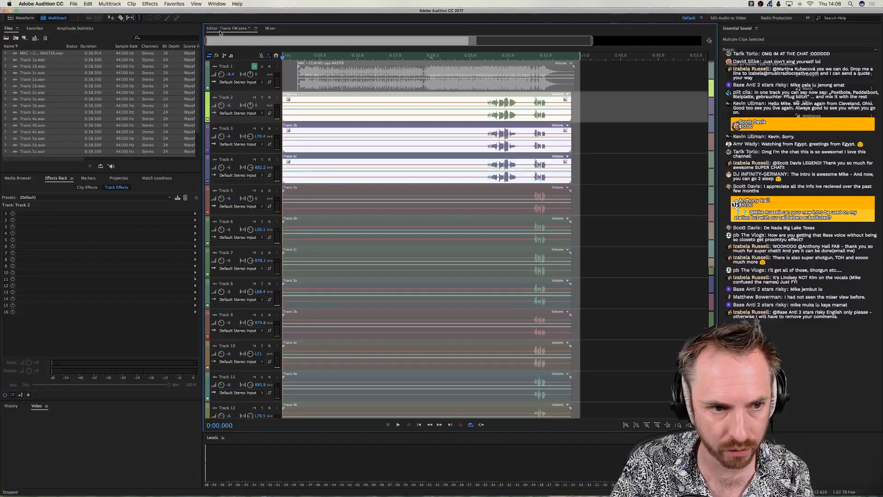
pyautogui.click(114, 4)
pyautogui.moveTo(152, 44)
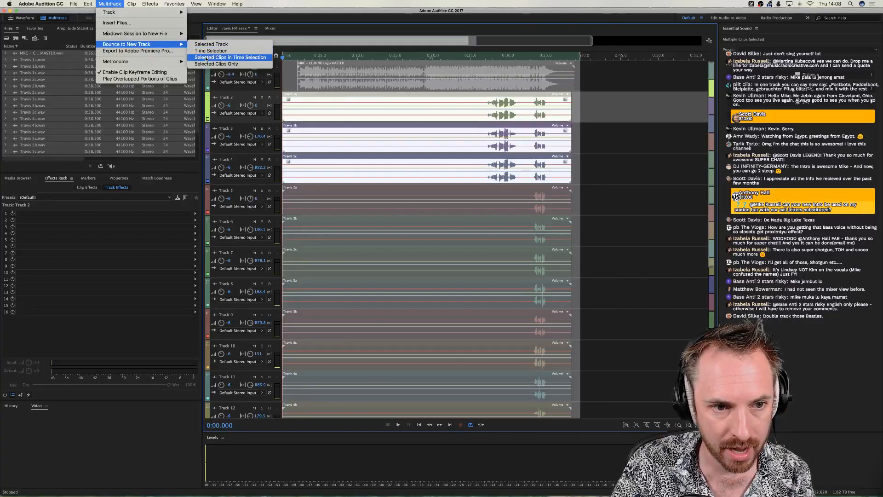
pyautogui.click(205, 65)
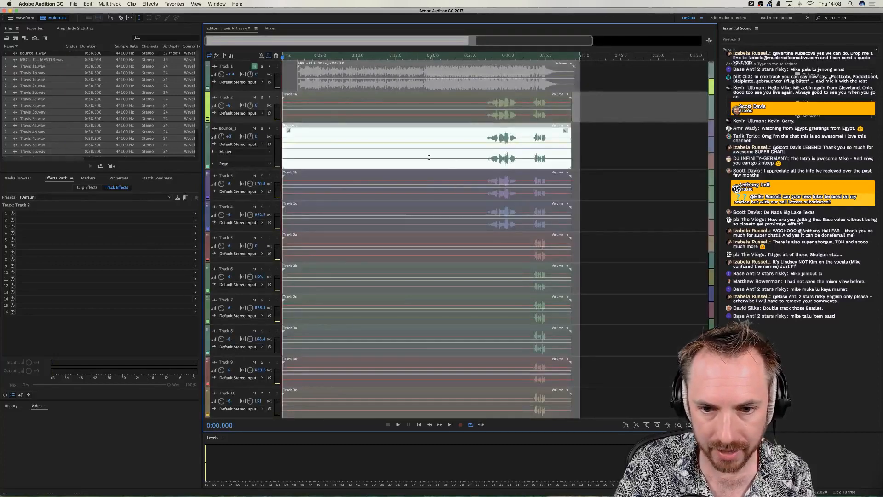
# Mute Tracks 2, 3 and 4 and place the playhead at about 0:27 on the bounced track.
pyautogui.click(254, 175)
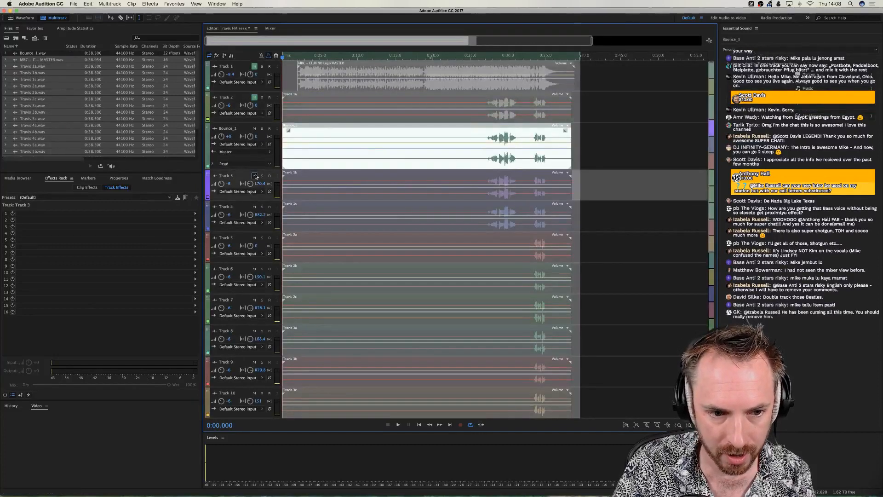
pyautogui.click(254, 207)
pyautogui.click(487, 158)
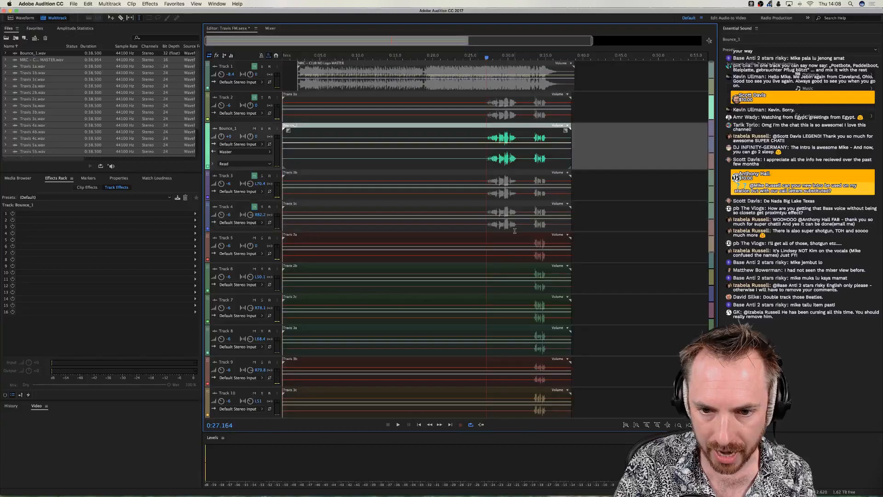
# Select the clips on Tracks 6 to 13 and bounce only the selected clips to a new track.
pyautogui.scroll(-3, 452, 194)
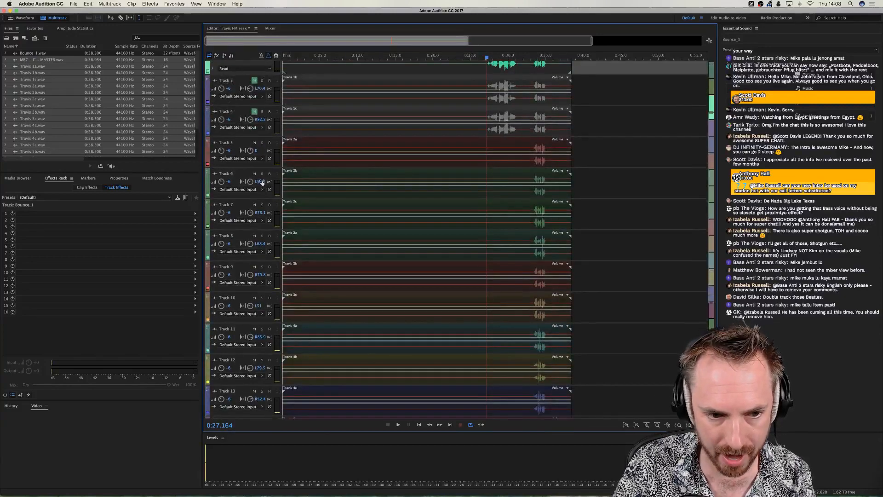
pyautogui.moveTo(592, 182); pyautogui.dragTo(426, 365)
pyautogui.scroll(-4, 457, 267)
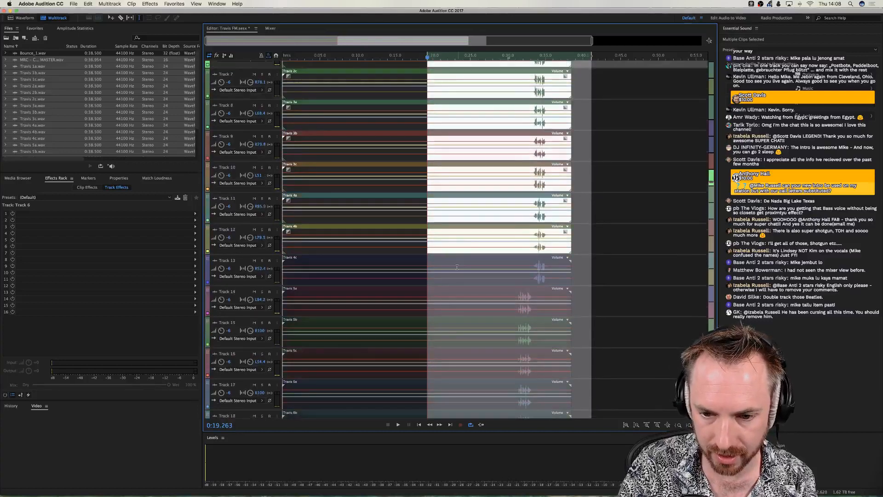
pyautogui.keyDown('super'); pyautogui.click(501, 277); pyautogui.keyUp('super')
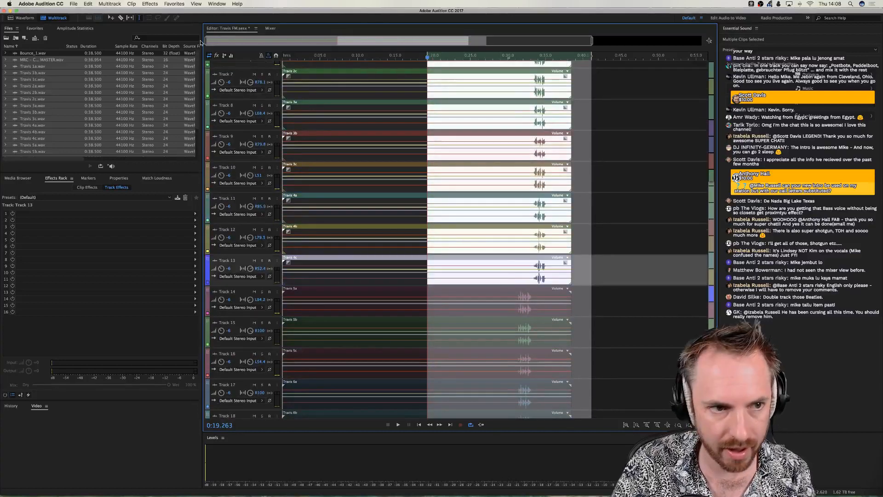
pyautogui.click(116, 4)
pyautogui.moveTo(175, 45)
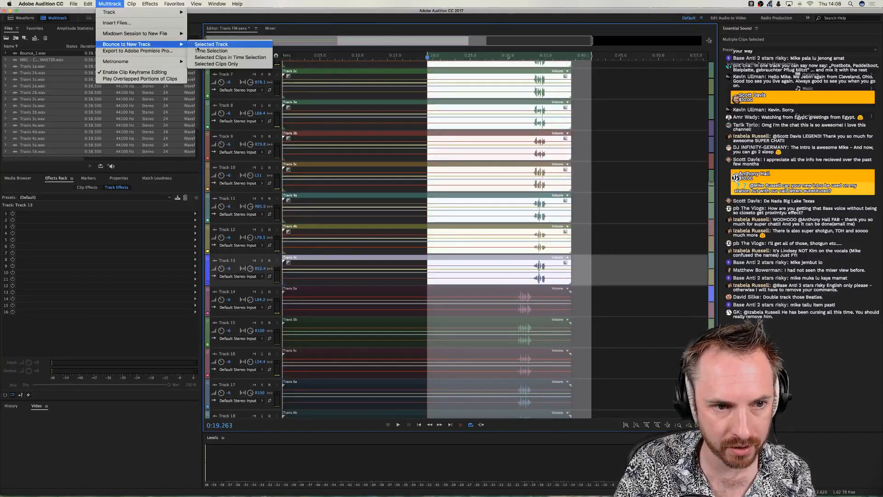
pyautogui.click(205, 64)
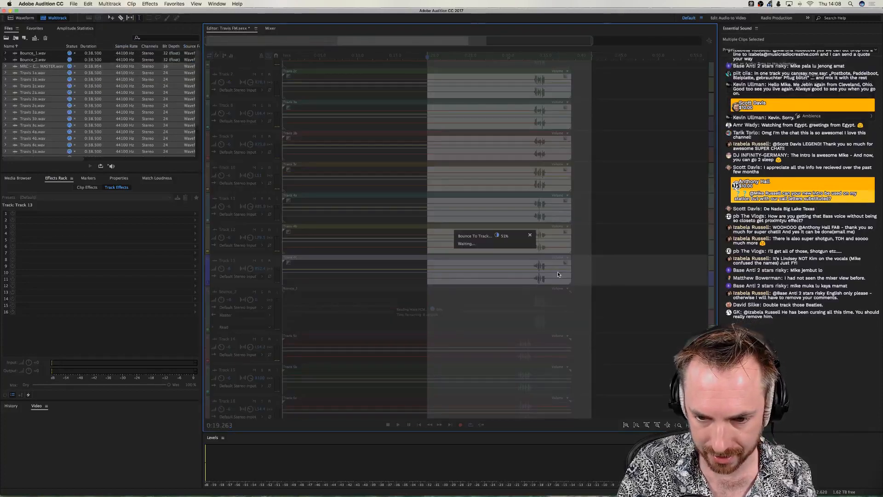
# Mute Tracks 5 to 13 so the source layers no longer play alongside their bounce.
pyautogui.click(254, 260)
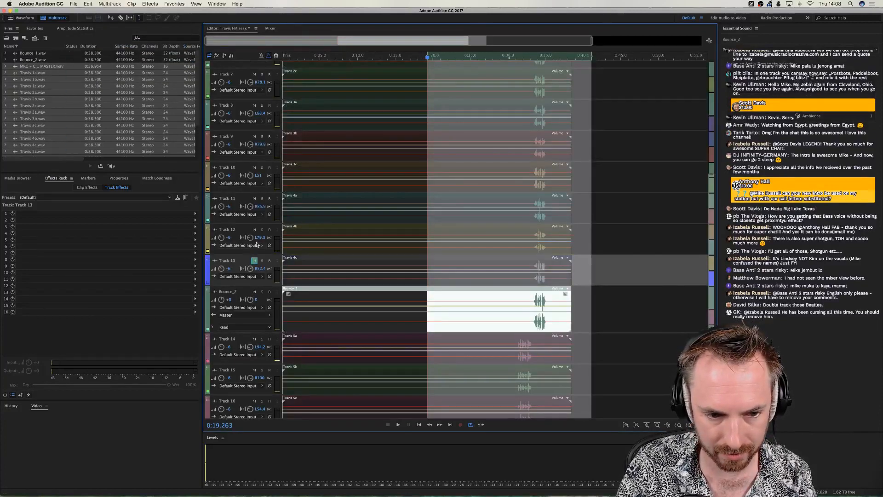
pyautogui.click(254, 229)
pyautogui.click(254, 198)
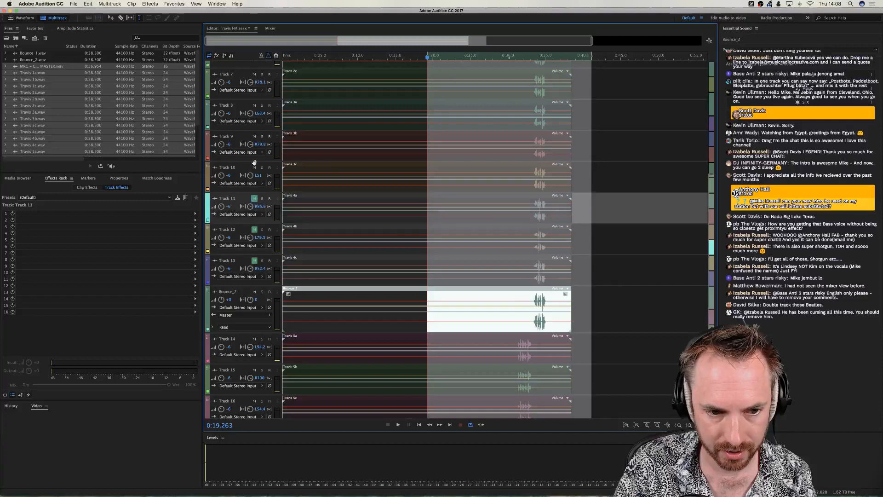
pyautogui.click(254, 167)
pyautogui.click(254, 136)
pyautogui.click(254, 105)
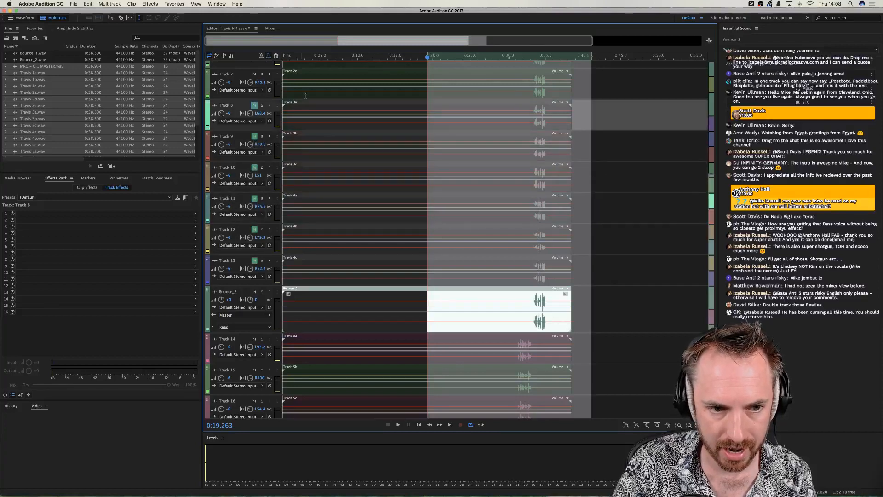
pyautogui.scroll(3, 258, 156)
pyautogui.click(255, 169)
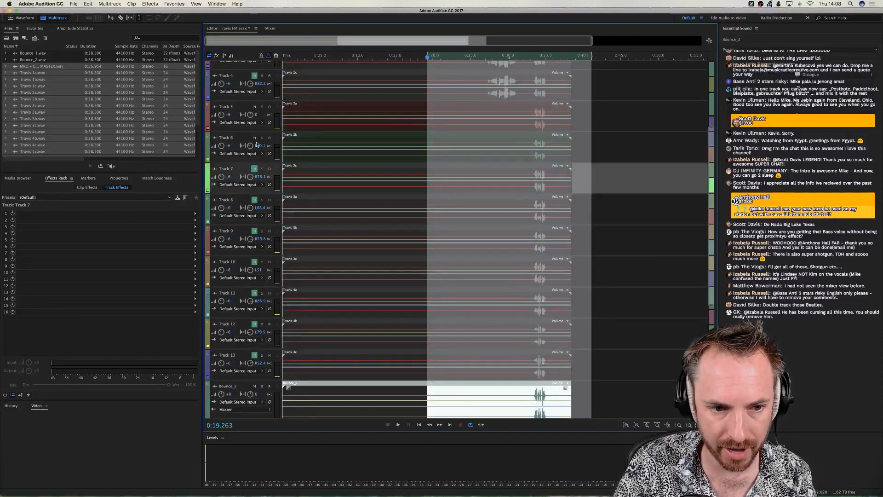
pyautogui.click(255, 138)
pyautogui.click(254, 107)
# Select the clips on Tracks 14 to 19 from about 0:31, audition them briefly and bounce only the selected clips to a new track.
pyautogui.scroll(-7, 451, 264)
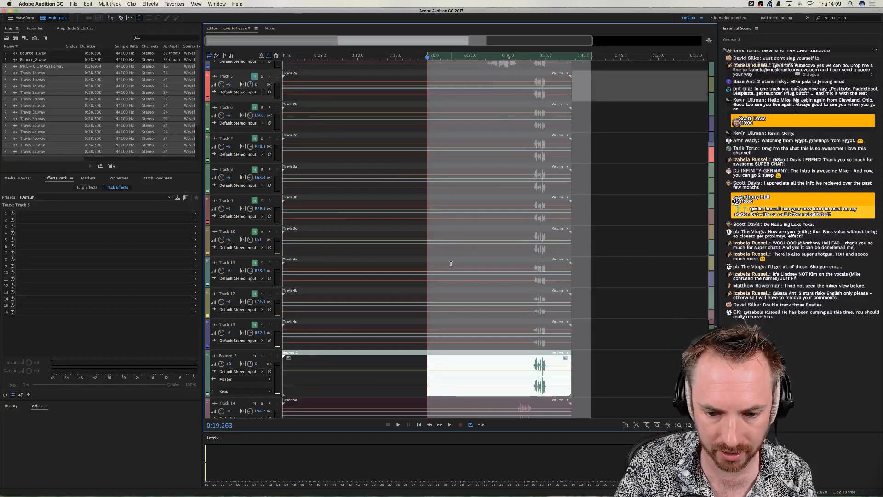
pyautogui.click(607, 223)
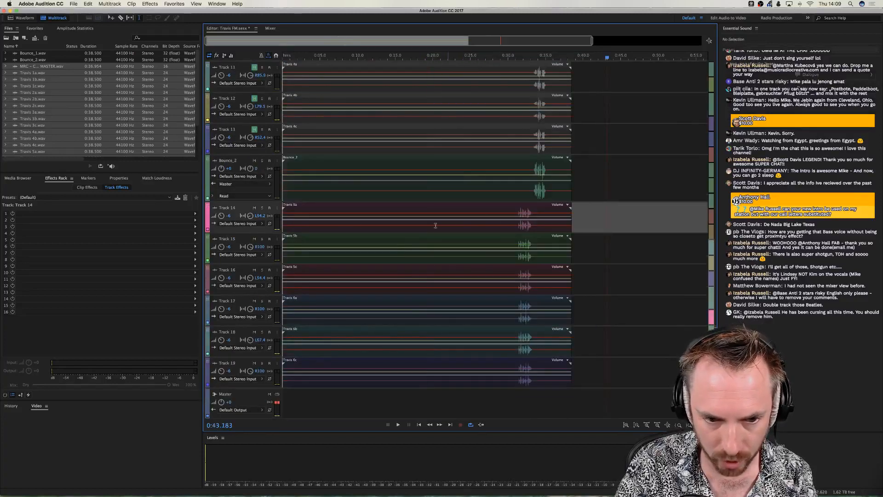
pyautogui.click(452, 228)
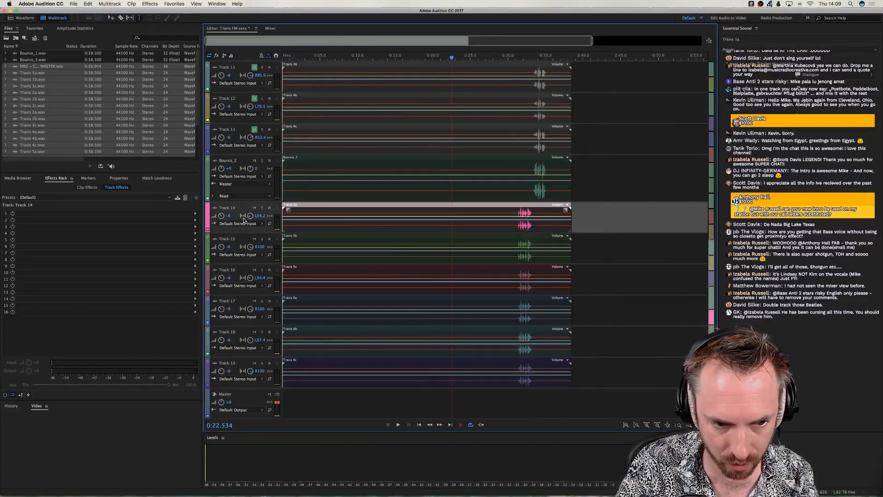
pyautogui.moveTo(594, 220); pyautogui.dragTo(517, 279)
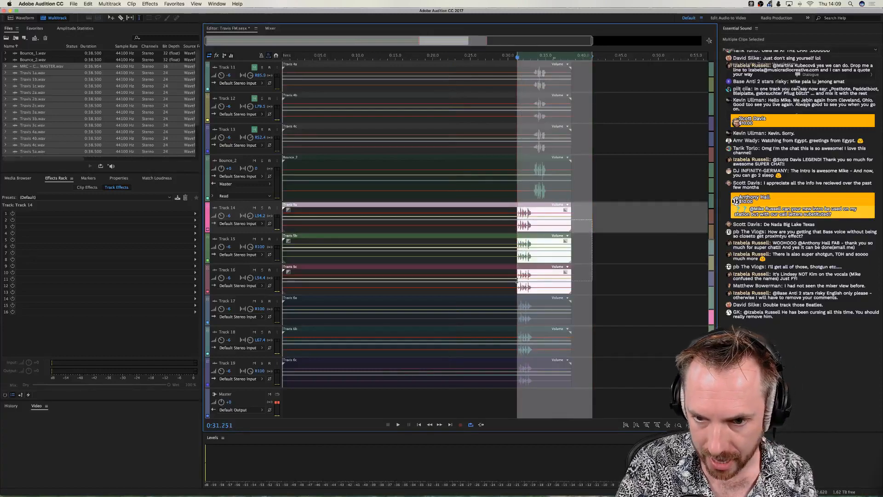
pyautogui.moveTo(597, 223); pyautogui.dragTo(517, 384)
pyautogui.press('space')
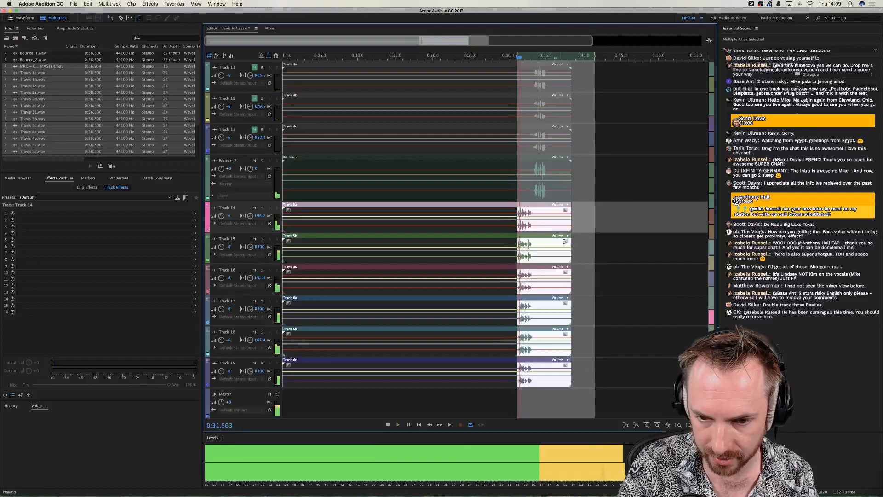
pyautogui.press('space')
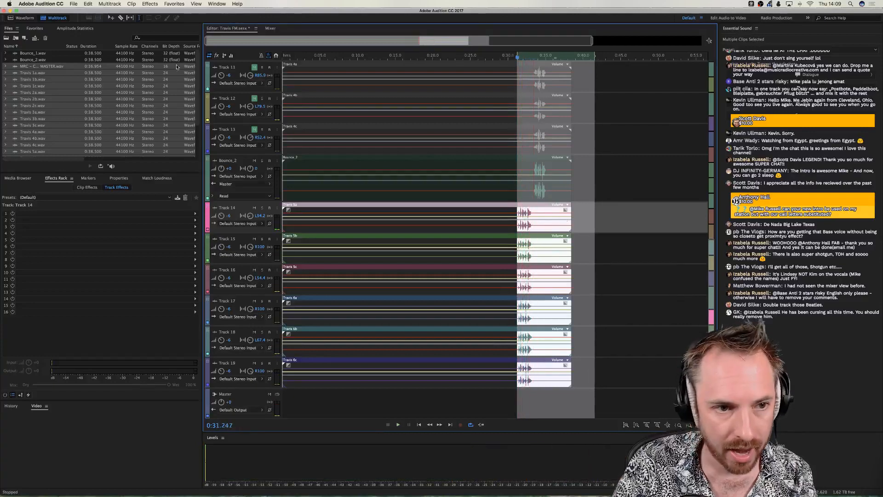
pyautogui.click(109, 4)
pyautogui.moveTo(138, 44)
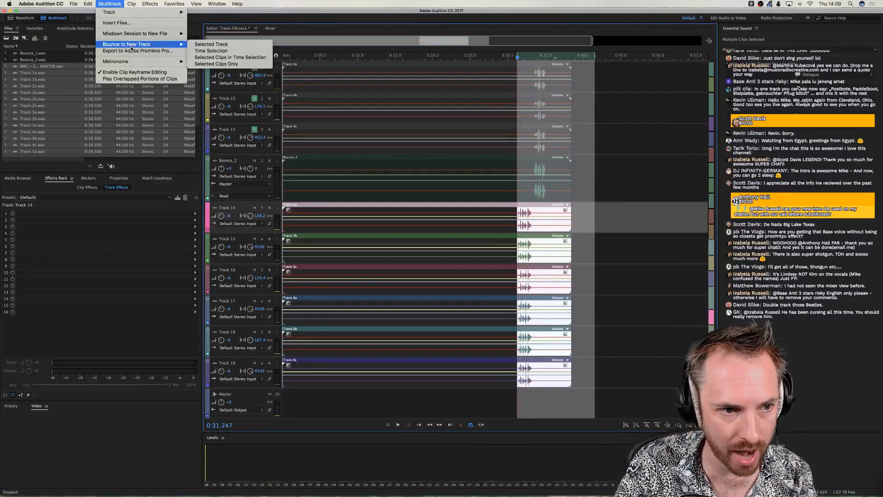
pyautogui.click(221, 64)
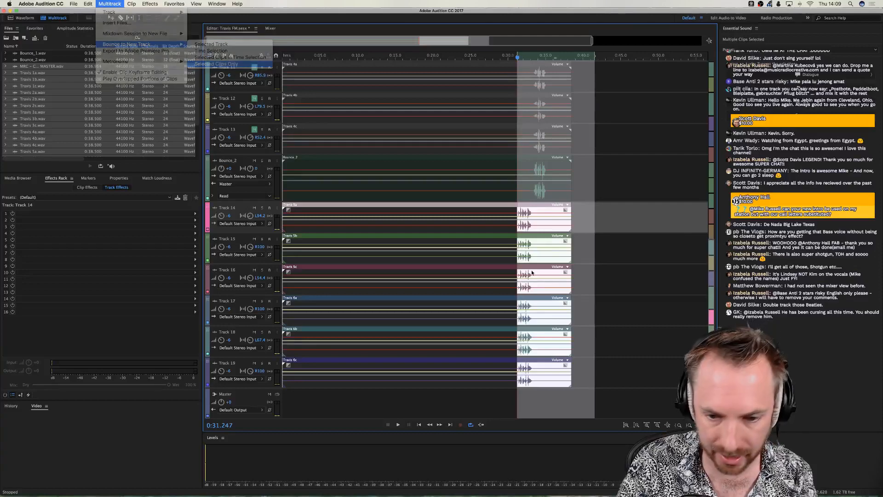
# Place the playhead at about 0:31.5 on the Bounce_3 track and mute Tracks 14 to 19.
pyautogui.scroll(-1, 598, 363)
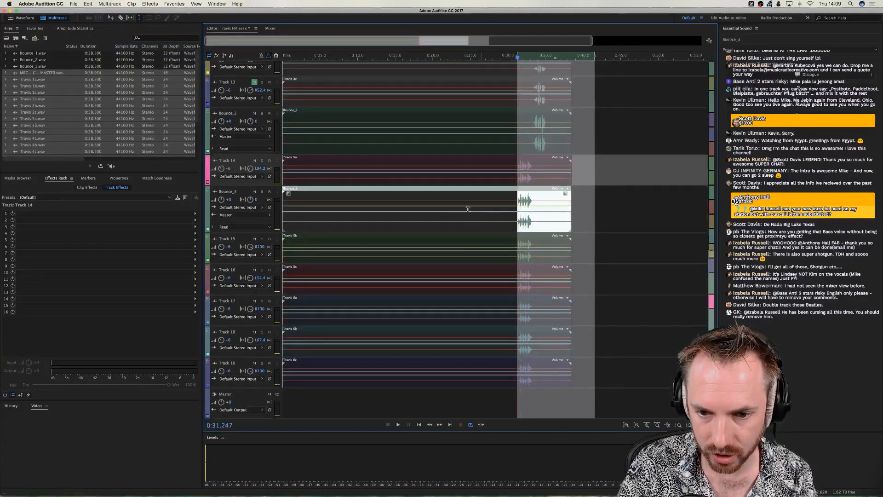
pyautogui.click(575, 223)
pyautogui.click(519, 219)
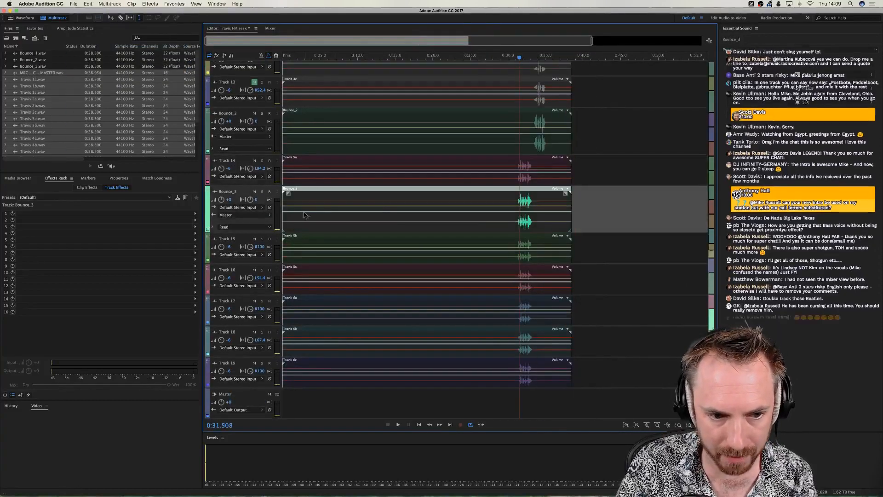
pyautogui.click(254, 162)
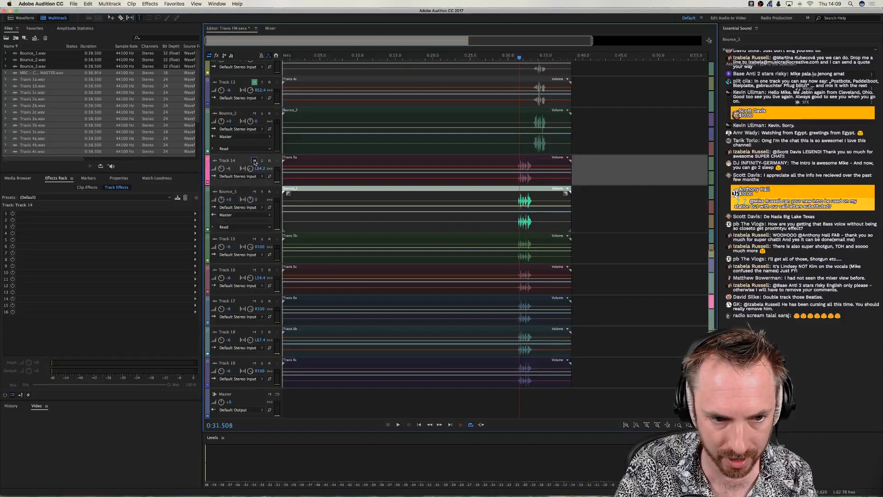
pyautogui.click(255, 239)
pyautogui.click(255, 269)
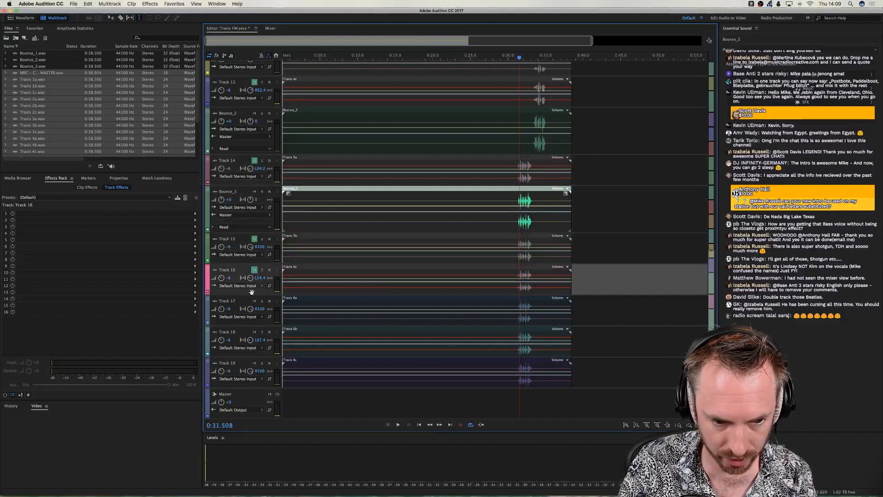
pyautogui.click(255, 300)
pyautogui.click(254, 332)
pyautogui.click(255, 363)
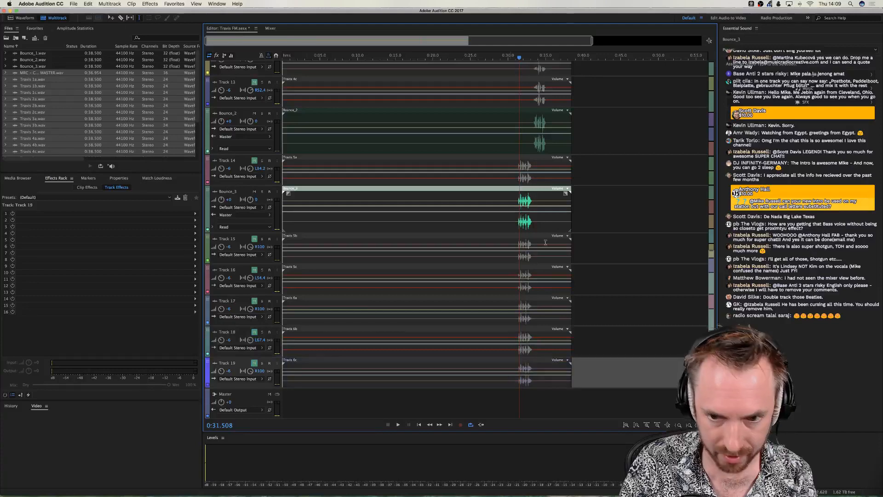
# Move the Bounce_1, Bounce_2 and Bounce_3 tracks directly below Track 1, in that order.
pyautogui.scroll(4, 564, 230)
pyautogui.scroll(5, 501, 271)
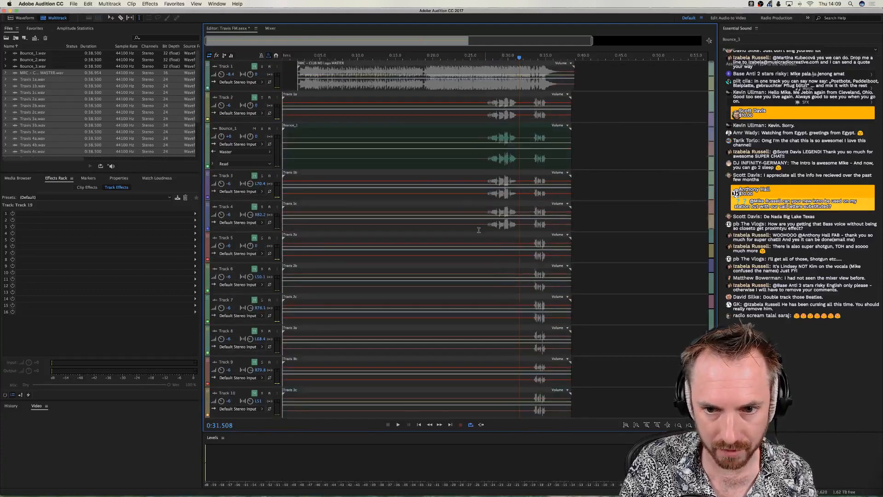
pyautogui.click(234, 131)
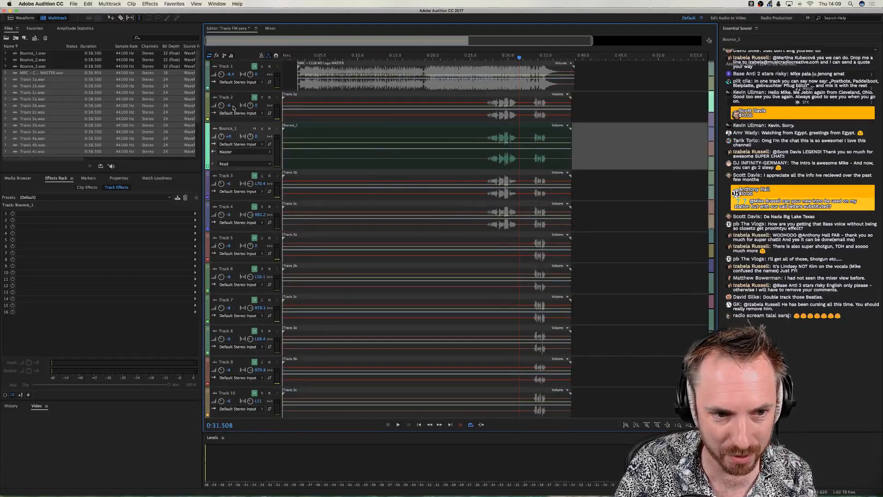
pyautogui.moveTo(210, 126); pyautogui.dragTo(214, 95)
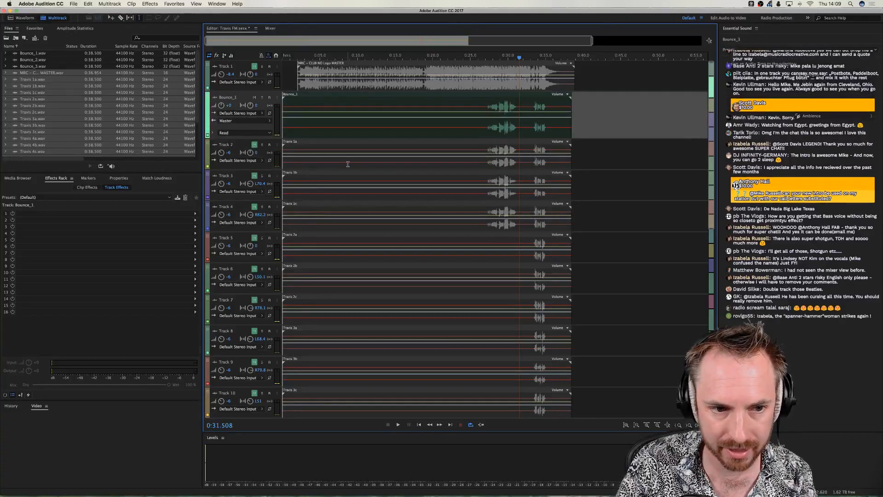
pyautogui.scroll(-5, 258, 207)
pyautogui.moveTo(207, 249); pyautogui.dragTo(248, 75)
pyautogui.scroll(-10, 315, 162)
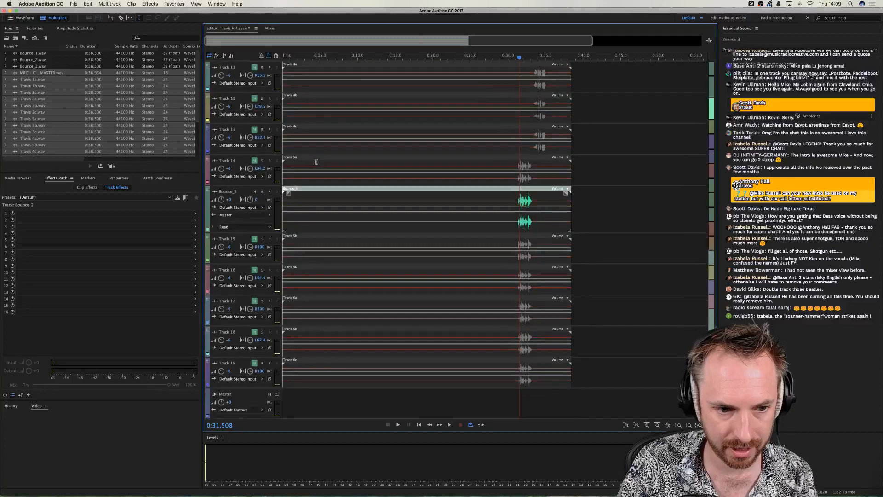
pyautogui.moveTo(207, 190); pyautogui.dragTo(208, 120)
pyautogui.scroll(3, 530, 173)
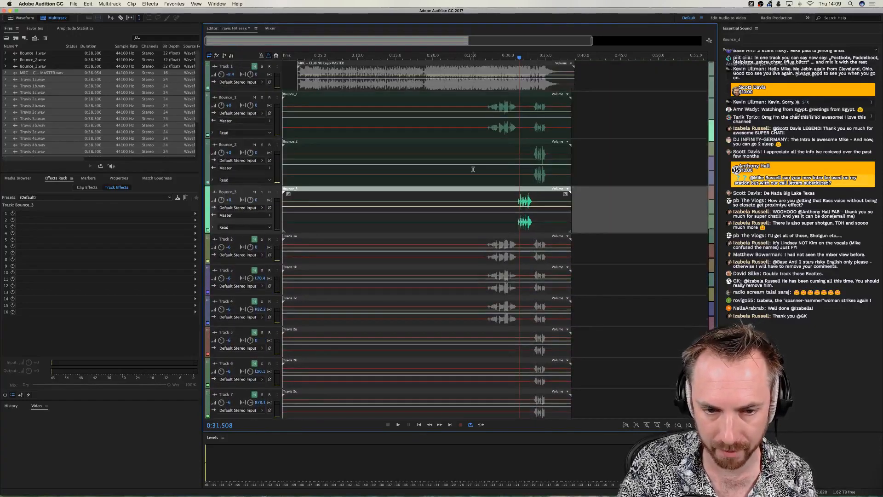
# Route the output of Bounce_1 to a new stereo bus and name the bus Sung Vocals.
pyautogui.click(251, 121)
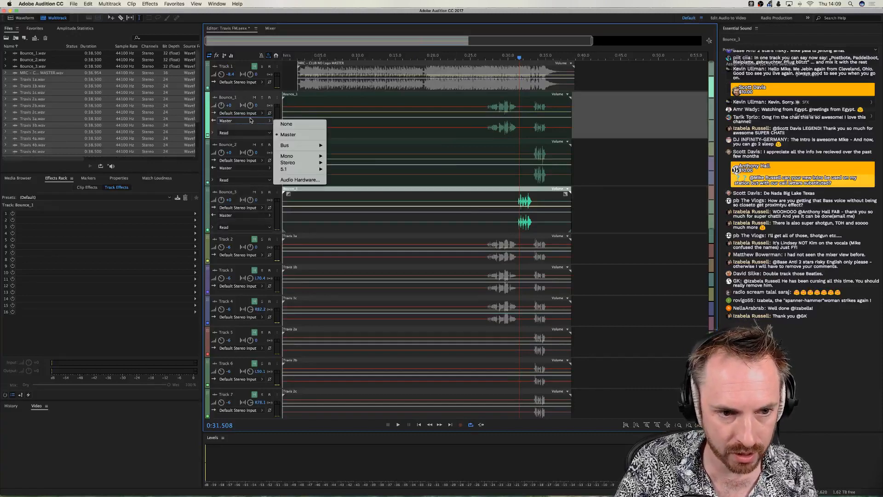
pyautogui.moveTo(313, 146)
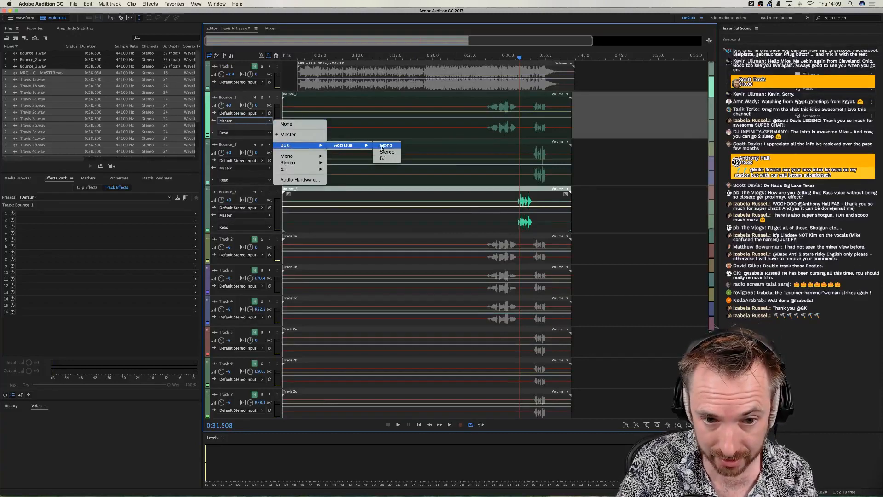
pyautogui.click(387, 151)
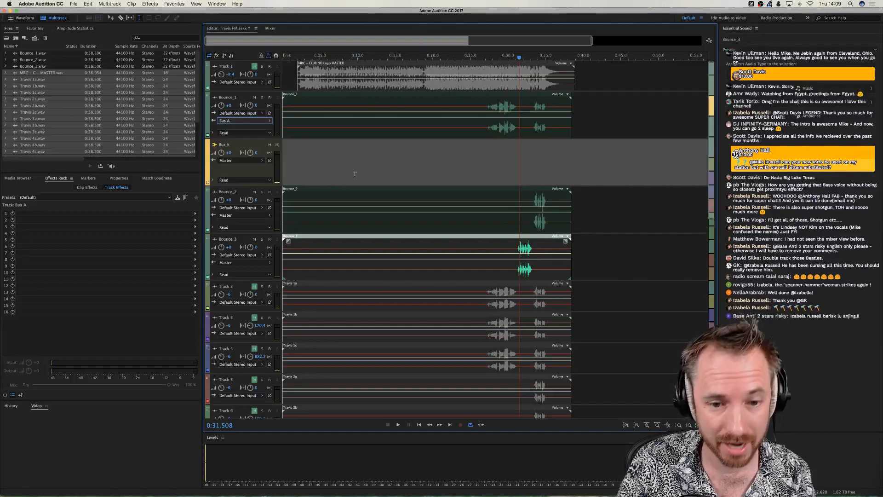
pyautogui.click(227, 145)
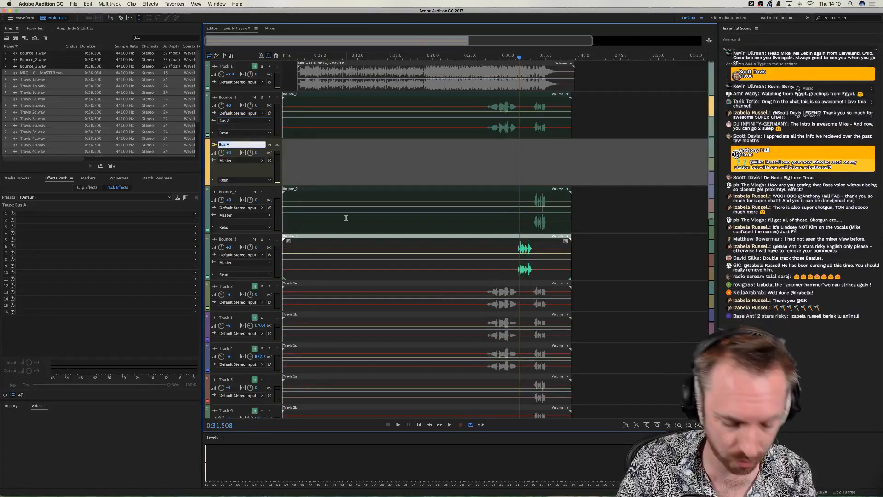
pyautogui.write('Sung')
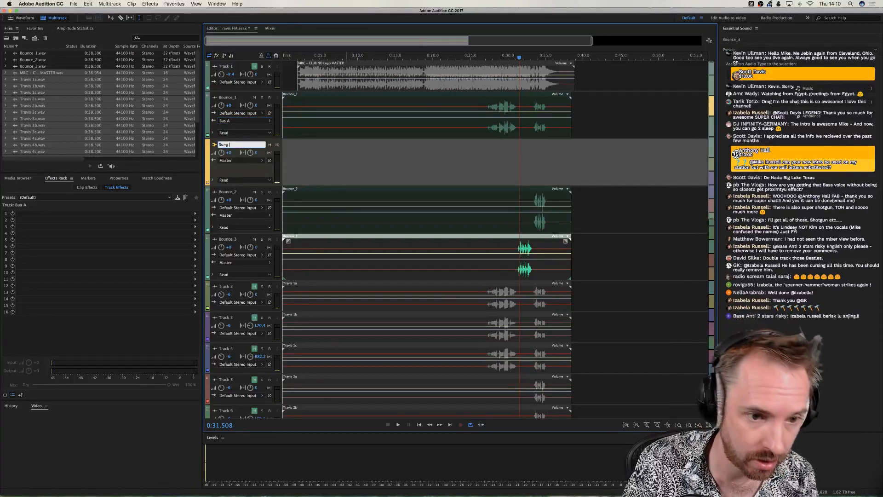
pyautogui.write(' Vocals')
pyautogui.press('Return')
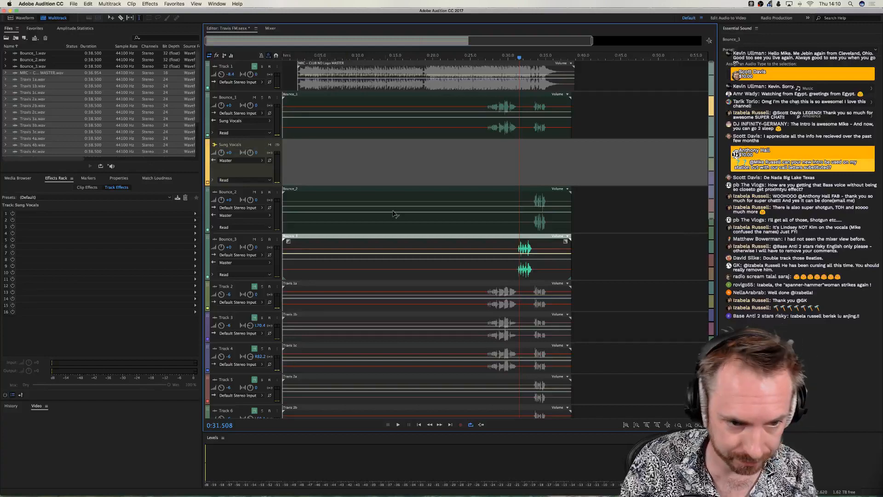
# Route the outputs of Bounce_2 and Bounce_3 to the Sung Vocals bus.
pyautogui.click(237, 215)
pyautogui.moveTo(302, 244)
pyautogui.click(340, 241)
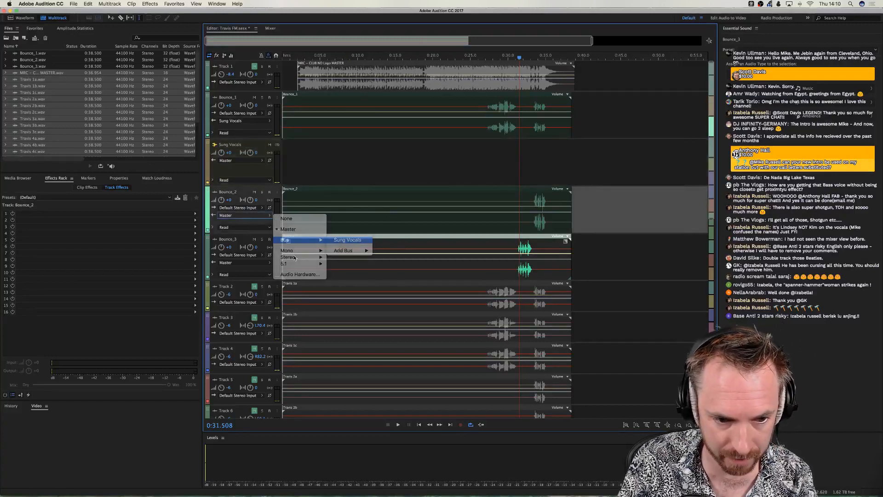
pyautogui.click(237, 263)
pyautogui.moveTo(301, 288)
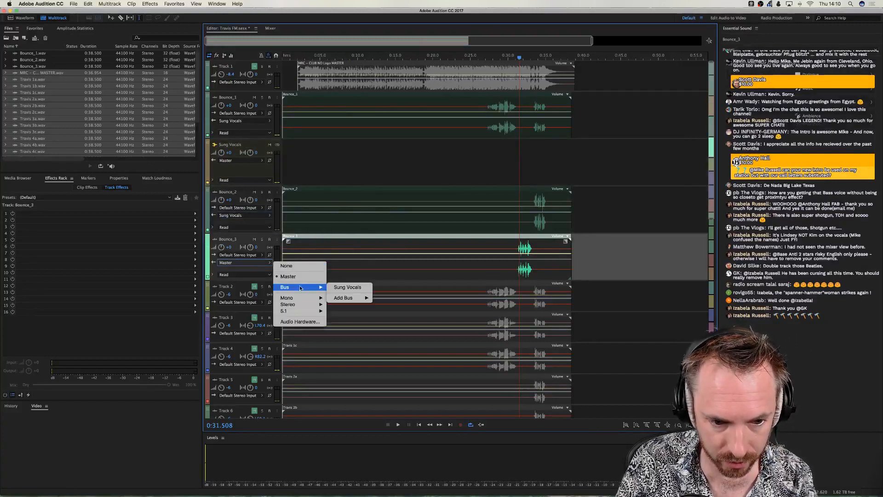
pyautogui.click(343, 287)
# Add a Parametric Equalizer to the Sung Vocals bus, load its Default preset and move its window clear of the bus track.
pyautogui.click(487, 147)
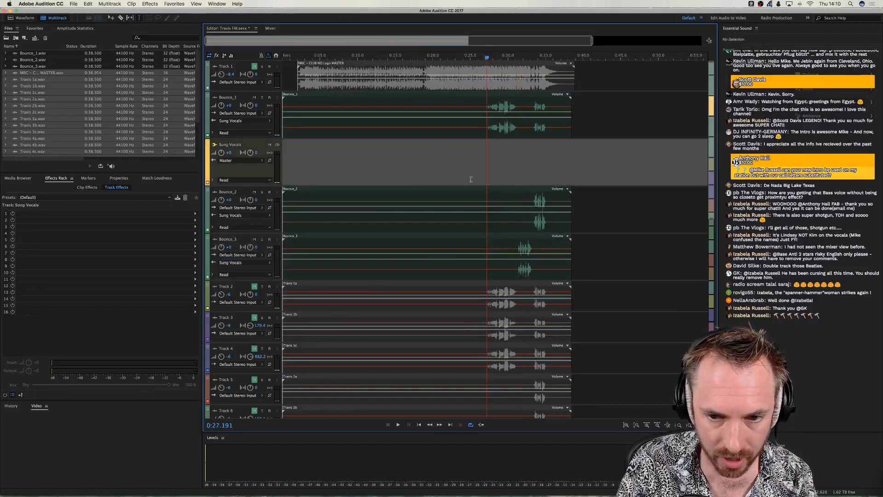
pyautogui.click(195, 214)
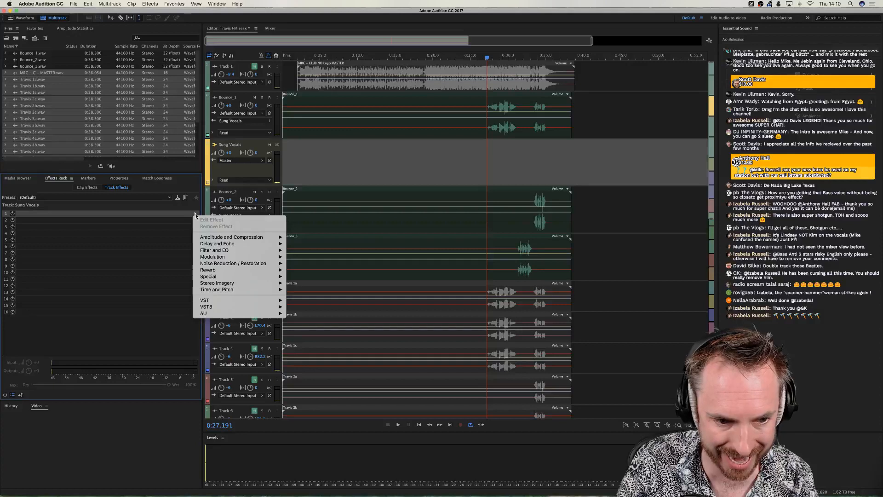
pyautogui.moveTo(230, 250)
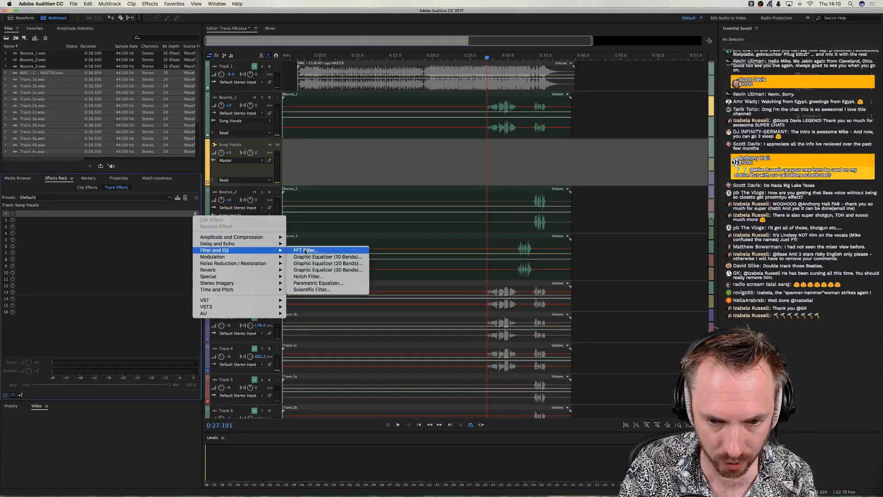
pyautogui.click(318, 283)
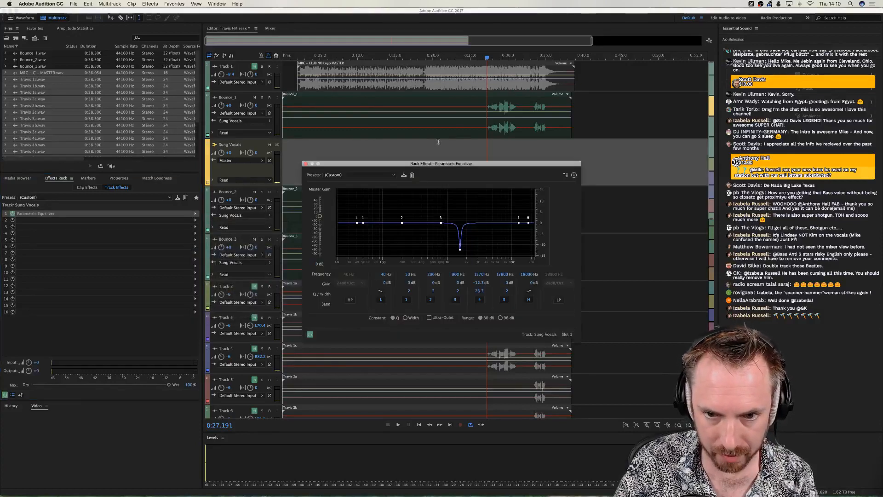
pyautogui.click(359, 175)
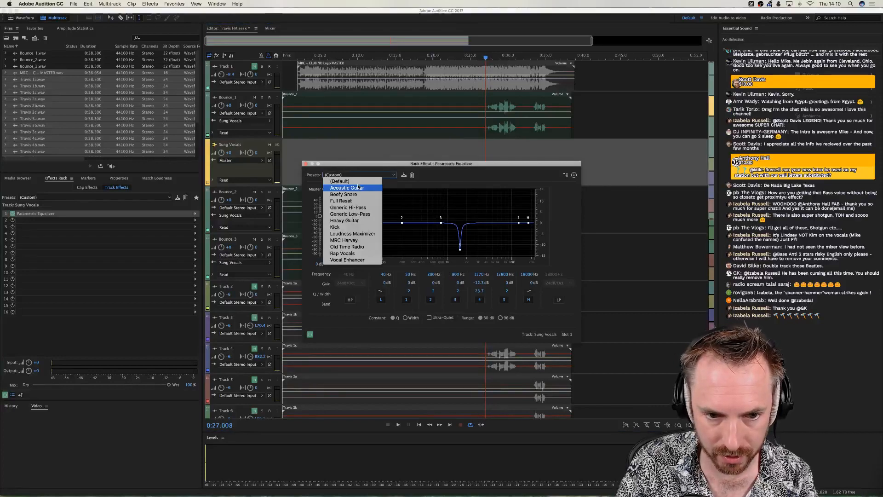
pyautogui.click(340, 180)
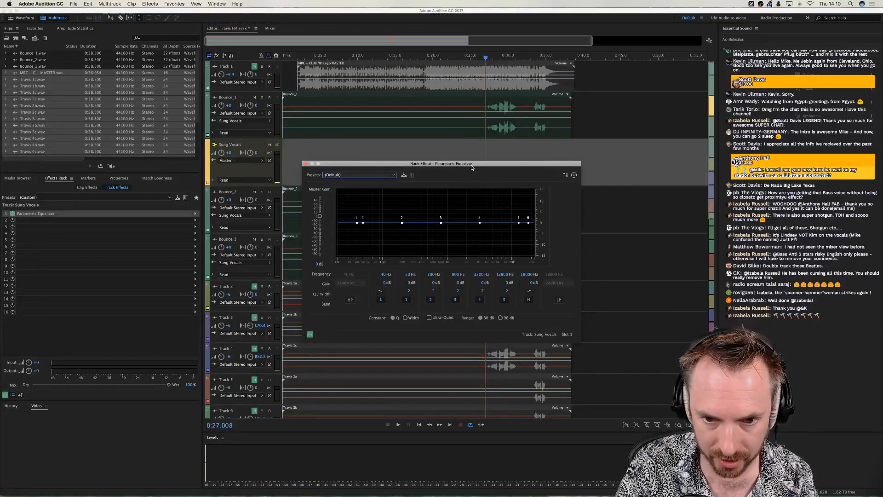
pyautogui.moveTo(472, 167); pyautogui.dragTo(451, 213)
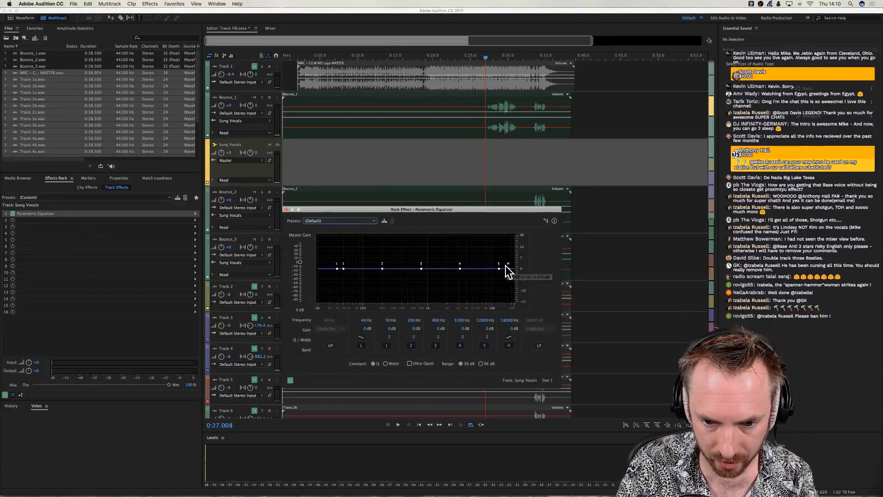
# Boost EQ band 5 by about 6.5 dB at 11079 Hz, cut the low shelf by 15 dB at about 66 Hz and change its slope.
pyautogui.moveTo(500, 270)
pyautogui.mouseDown()
pyautogui.moveTo(453, 246)
pyautogui.moveTo(467, 242)
pyautogui.moveTo(496, 257)
pyautogui.mouseUp()
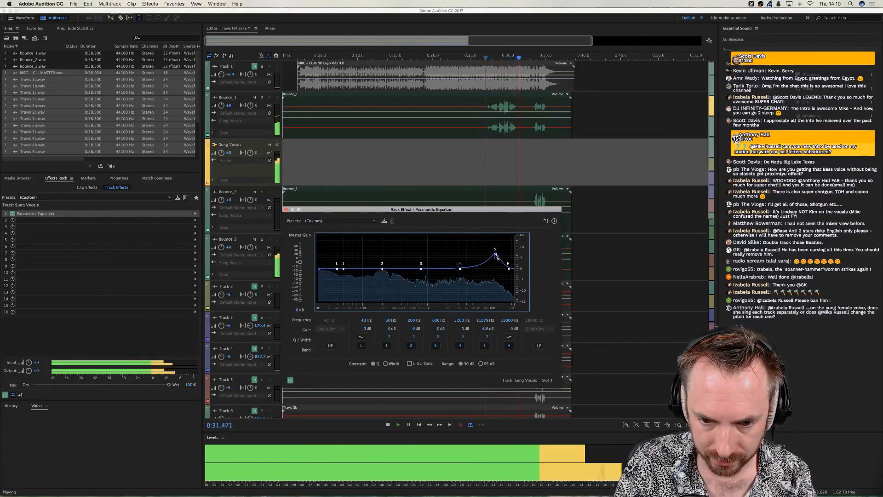
pyautogui.moveTo(338, 268); pyautogui.dragTo(340, 301)
pyautogui.press('space')
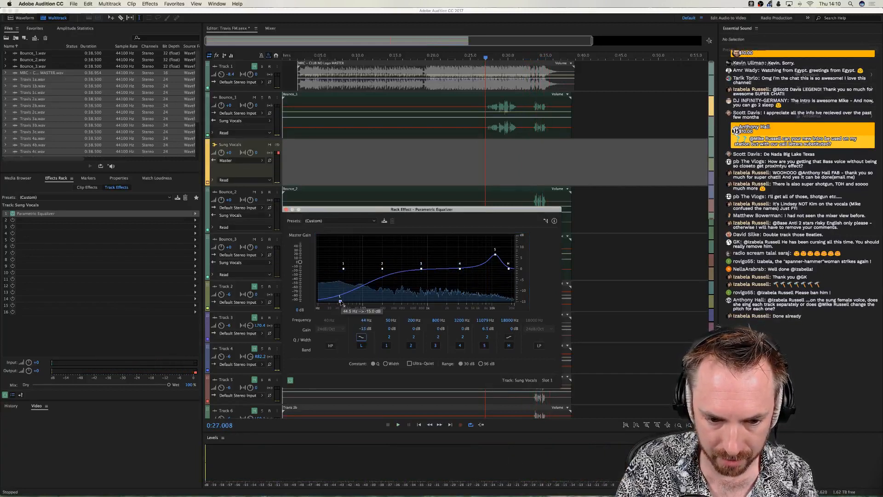
pyautogui.moveTo(341, 302); pyautogui.dragTo(351, 302)
pyautogui.click(362, 338)
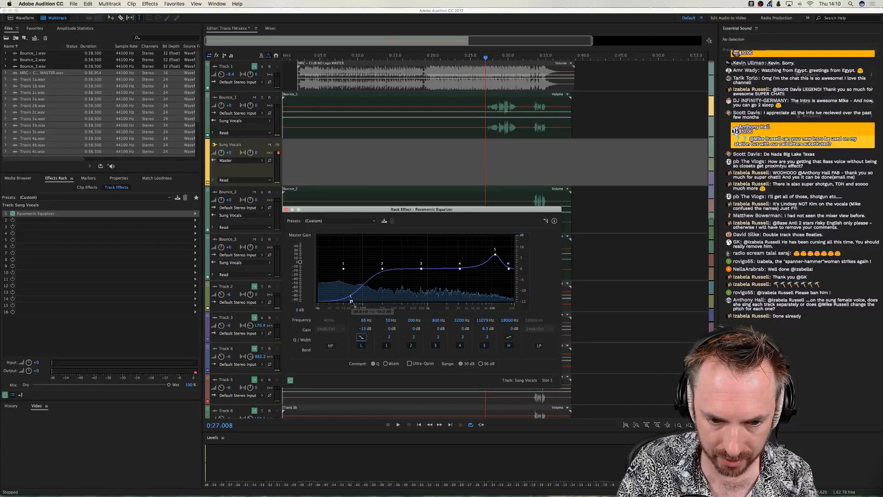
# Cut band 2 by 3.5 dB at 779 Hz, boost band 4 by 4.4 dB near 2.9 kHz and the high shelf by 2.8 dB at 15250 Hz.
pyautogui.press('space')
pyautogui.moveTo(382, 268); pyautogui.dragTo(458, 265)
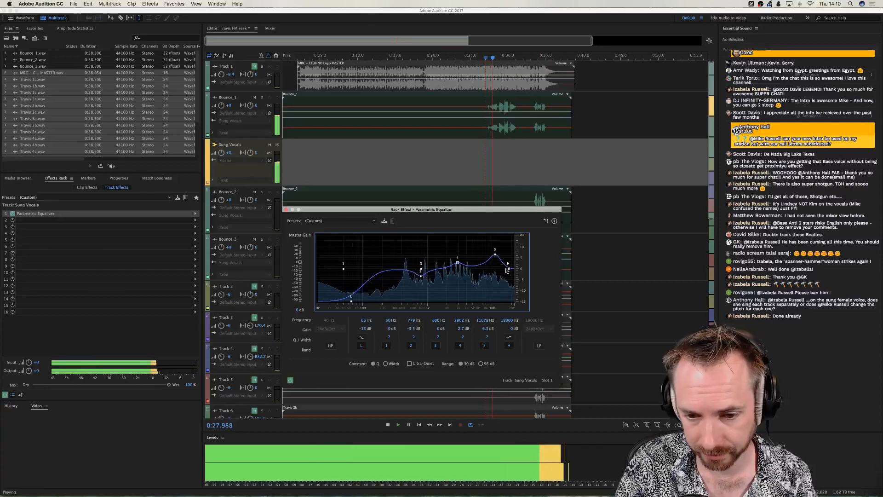
pyautogui.moveTo(507, 269); pyautogui.dragTo(460, 266)
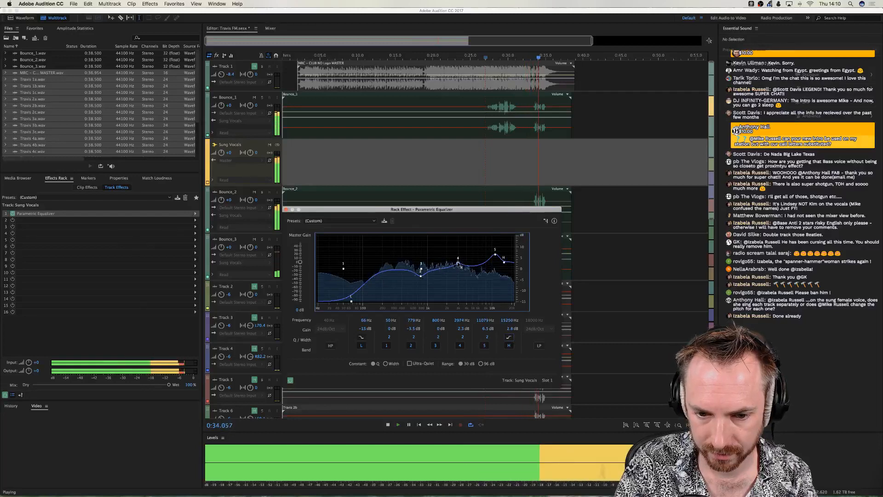
pyautogui.press('space')
# Audition the vocals from about 0:27 and shift EQ band 2 to about 849 Hz at -3.6 dB.
pyautogui.click(485, 148)
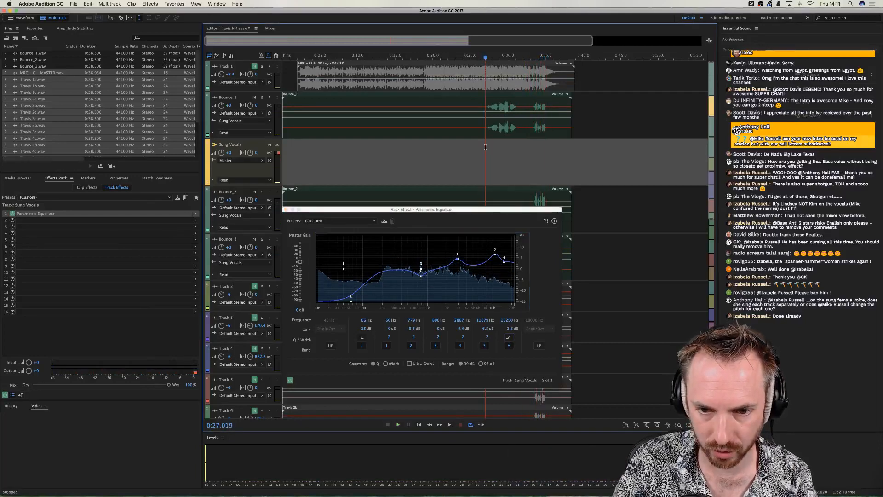
pyautogui.press('space')
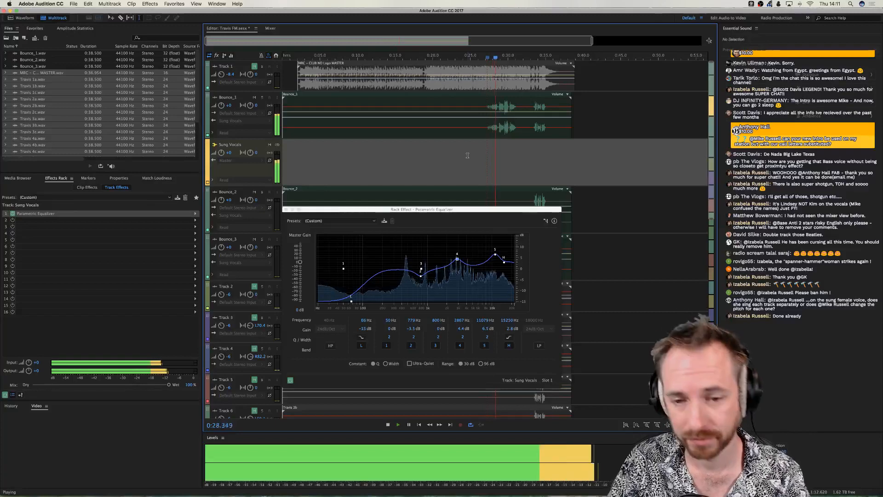
pyautogui.moveTo(420, 278); pyautogui.dragTo(425, 278)
pyautogui.press('space')
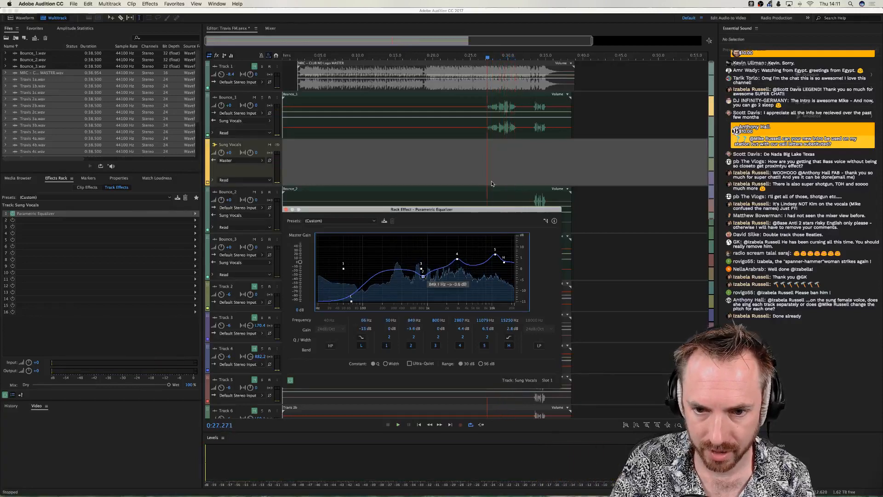
# Select and audition a very short stretch of the timeline around 0:29.5, and close the Parametric Equalizer.
pyautogui.click(506, 143)
pyautogui.press('space')
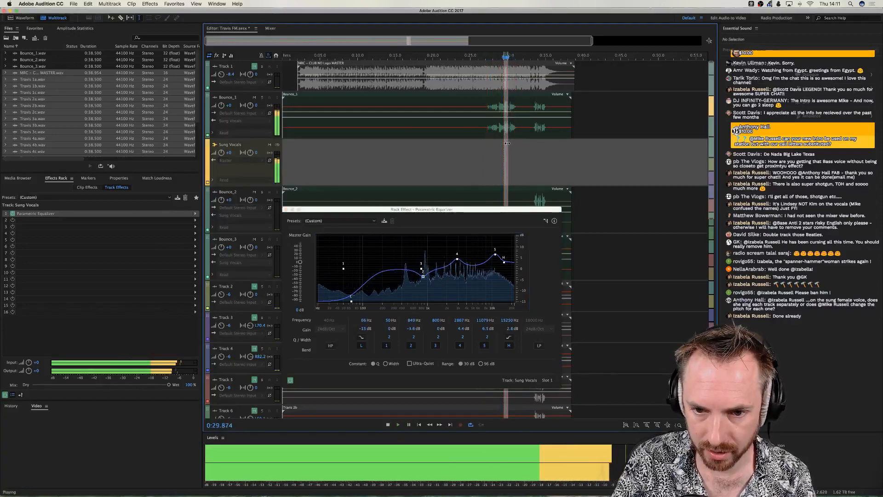
pyautogui.press('space')
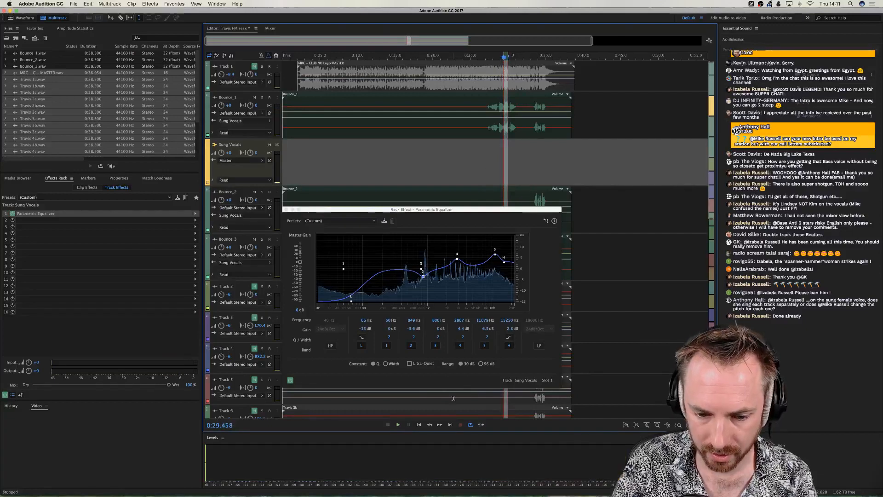
pyautogui.click(286, 210)
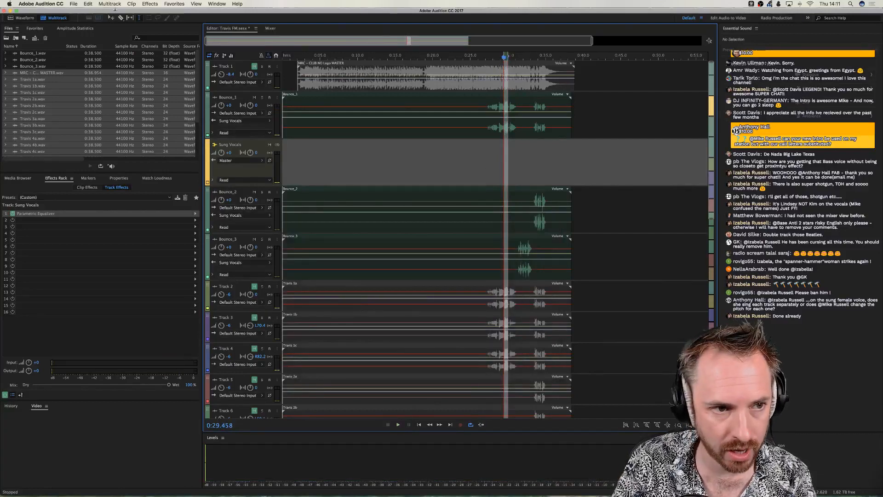
# Add a Notch Filter after the Parametric Equalizer on the Sung Vocals bus.
pyautogui.click(150, 4)
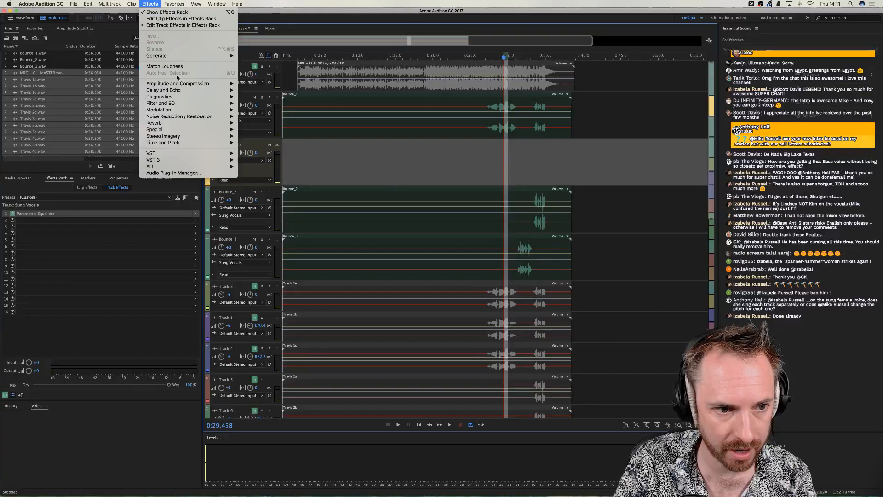
pyautogui.click(192, 222)
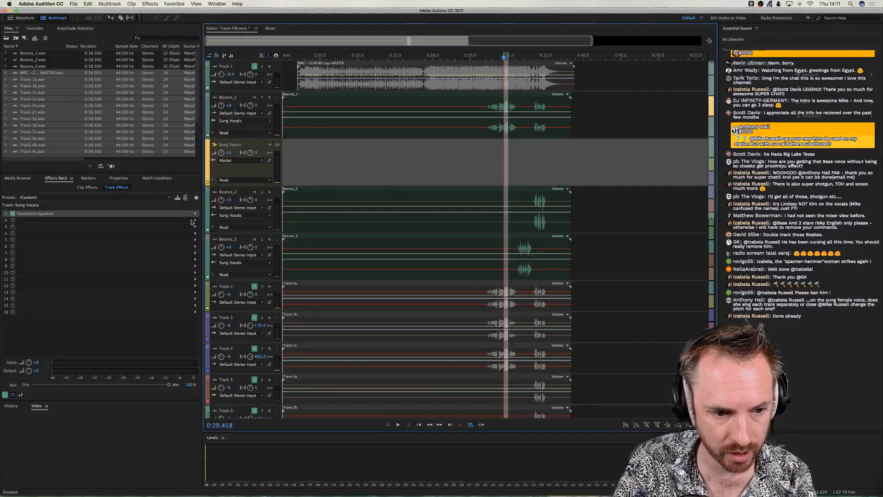
pyautogui.click(191, 222)
pyautogui.moveTo(239, 257)
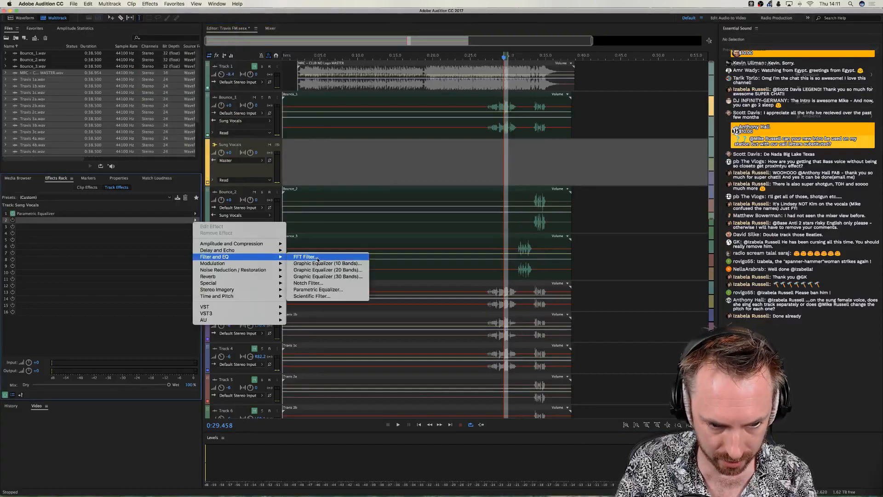
pyautogui.click(313, 283)
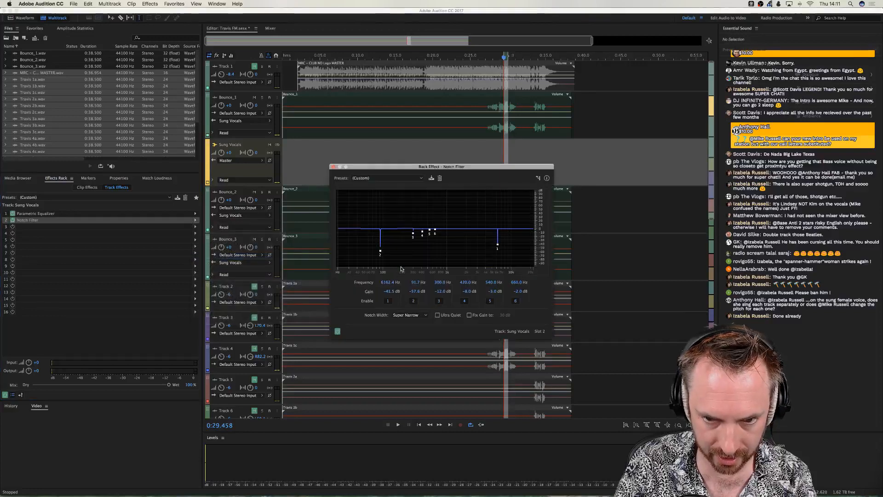
# Disable notches 2 to 6 in the Notch Filter, leaving only notch 1 enabled.
pyautogui.click(413, 301)
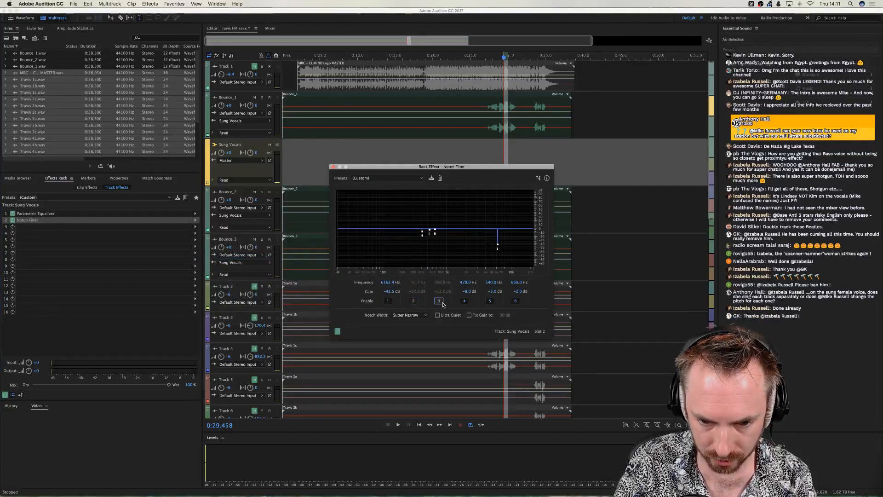
pyautogui.click(439, 301)
pyautogui.click(464, 301)
pyautogui.click(490, 301)
pyautogui.click(515, 300)
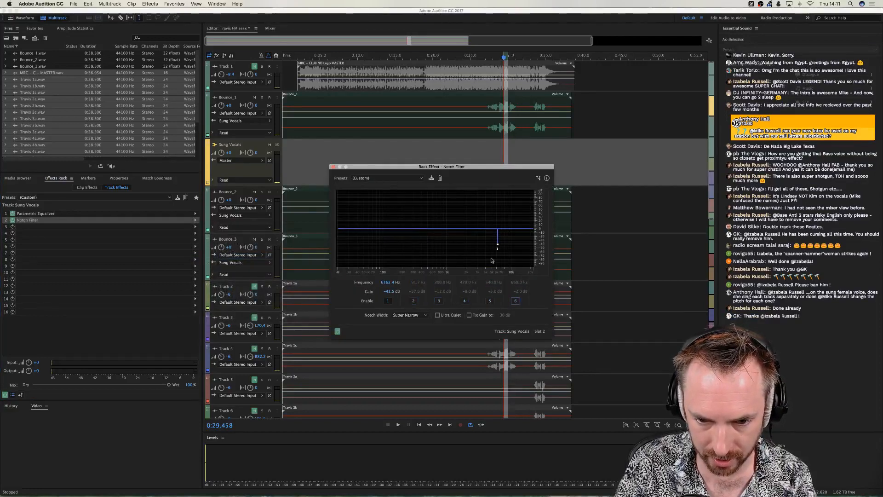
# Move notch 1 to about 1850 Hz at about -78 dB while auditioning the selection, and set the notch width to Narrow.
pyautogui.press('space')
pyautogui.moveTo(497, 244); pyautogui.dragTo(464, 258)
pyautogui.press('space')
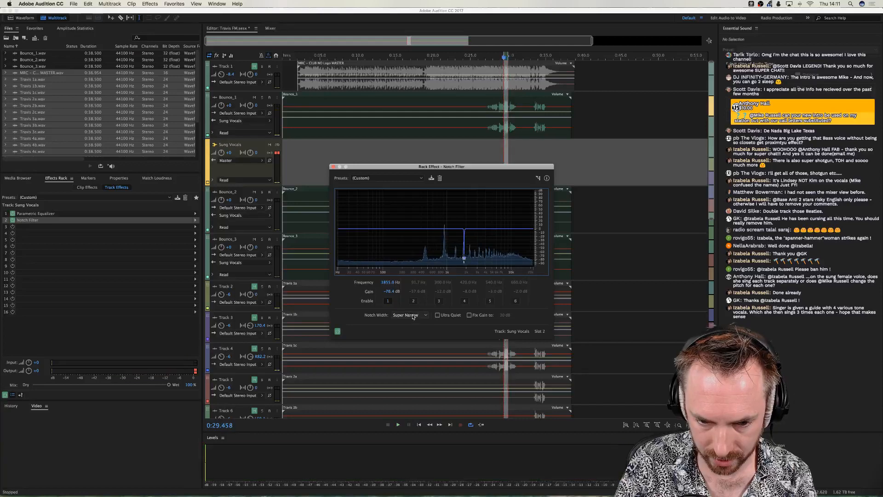
pyautogui.click(410, 315)
pyautogui.click(411, 322)
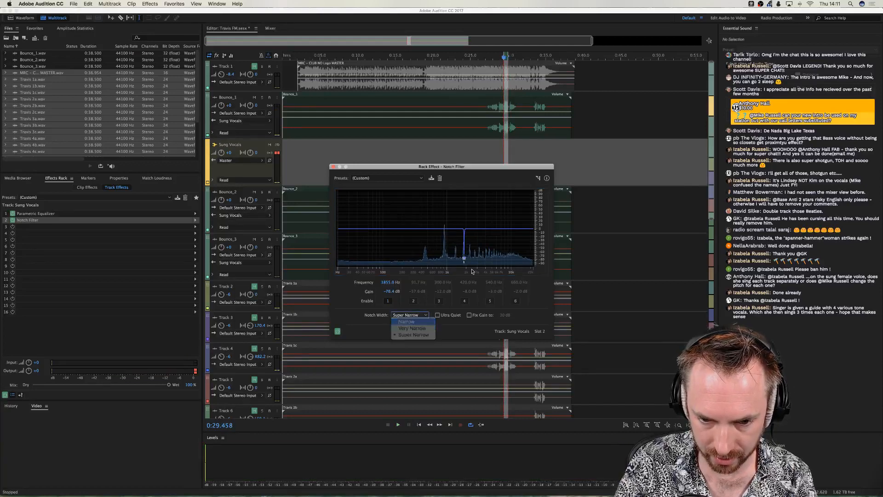
# Sweep notch 1 across the spectrum during playback, including with positive gain, and place it at about 3082 Hz with about -48.7 dB gain.
pyautogui.press('space')
pyautogui.moveTo(464, 259); pyautogui.dragTo(495, 248)
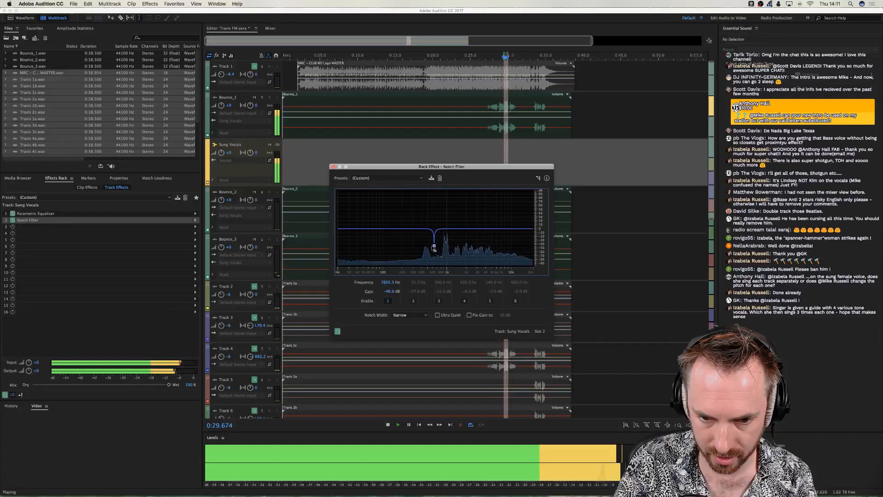
pyautogui.moveTo(493, 221)
pyautogui.mouseDown()
pyautogui.moveTo(503, 203)
pyautogui.moveTo(480, 216)
pyautogui.mouseUp()
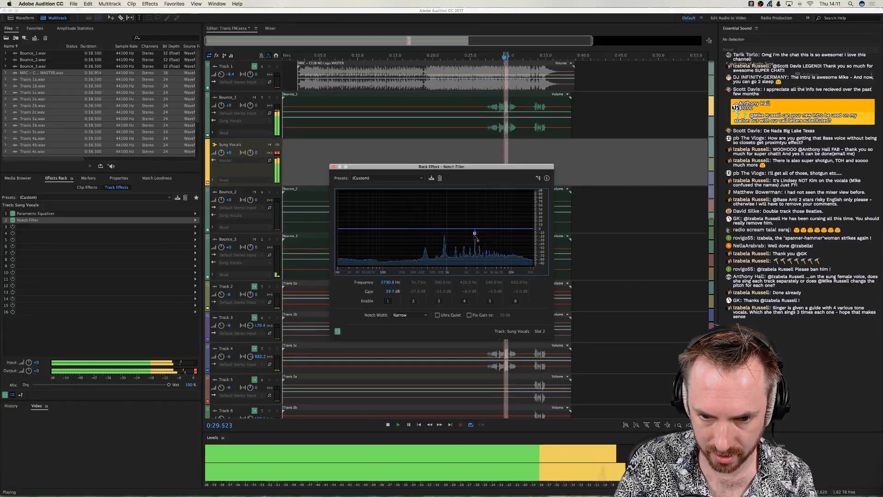
pyautogui.moveTo(476, 258); pyautogui.dragTo(479, 252)
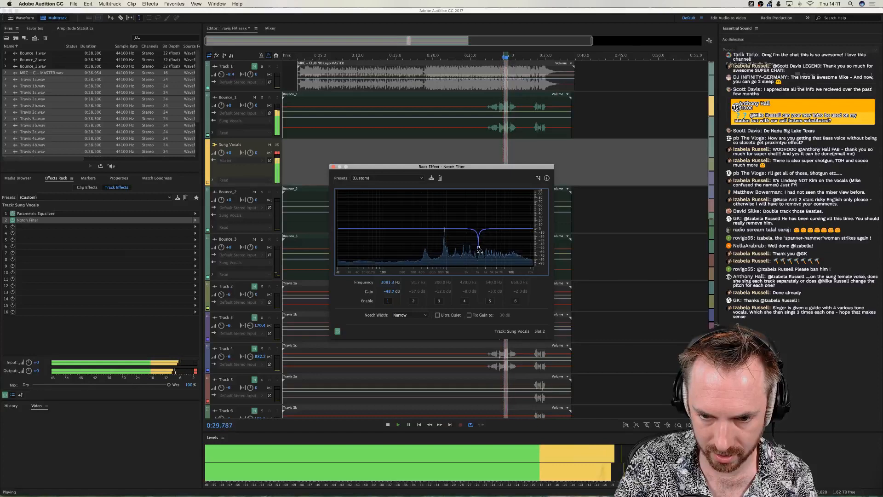
pyautogui.press('space')
# Audition the vocals from about 0:27 and 0:29 while moving notch 1 to about 4358 Hz at about -32.6 dB.
pyautogui.press('space')
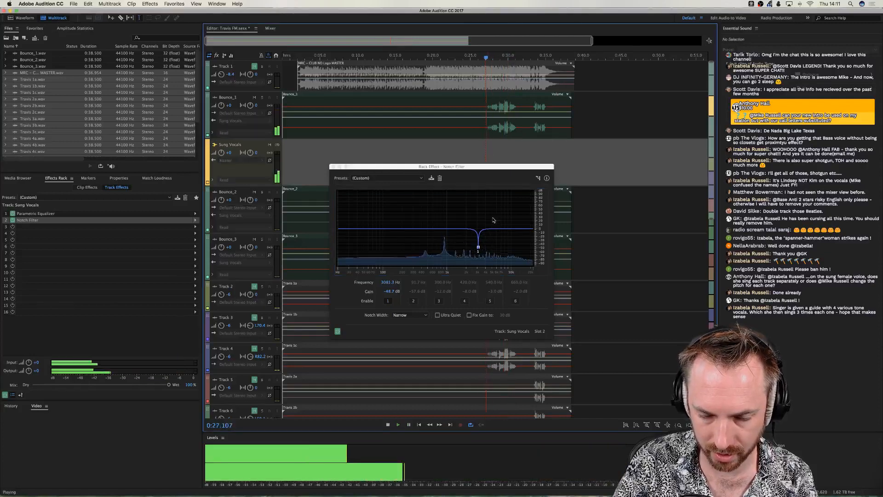
pyautogui.moveTo(479, 248); pyautogui.dragTo(486, 246)
pyautogui.press('space')
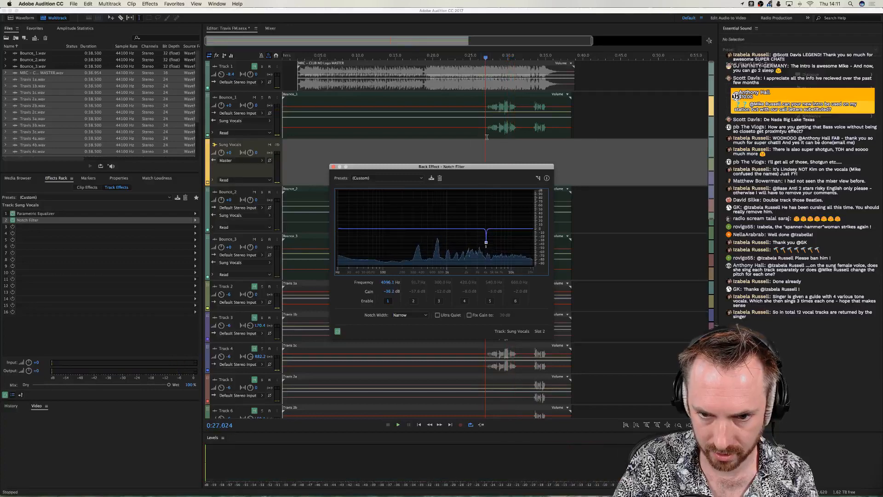
pyautogui.click(499, 142)
pyautogui.press('space')
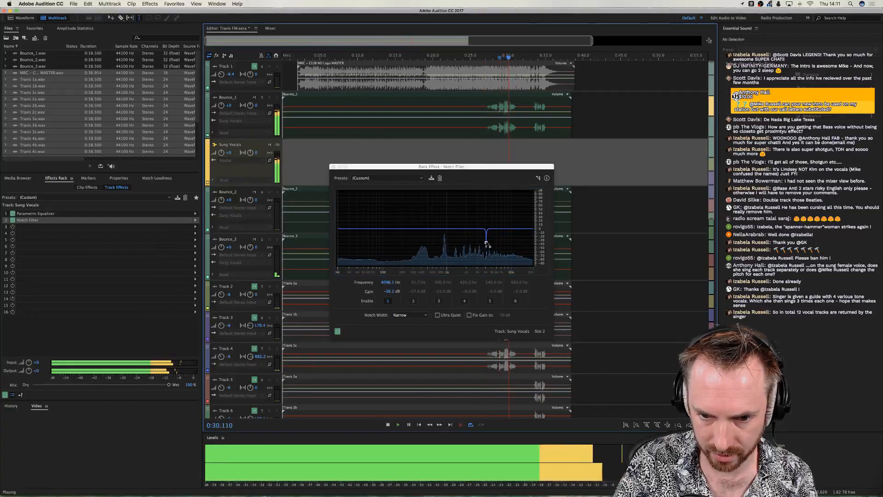
pyautogui.moveTo(486, 242); pyautogui.dragTo(488, 241)
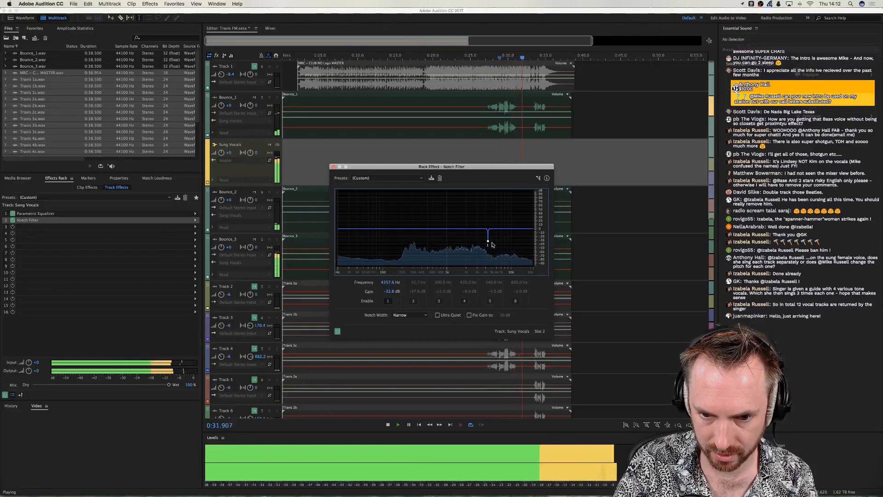
# Fine-tune notch 1 to about 4539 Hz at about -34.4 dB, close the Notch Filter and stop playback.
pyautogui.moveTo(488, 241); pyautogui.dragTo(489, 242)
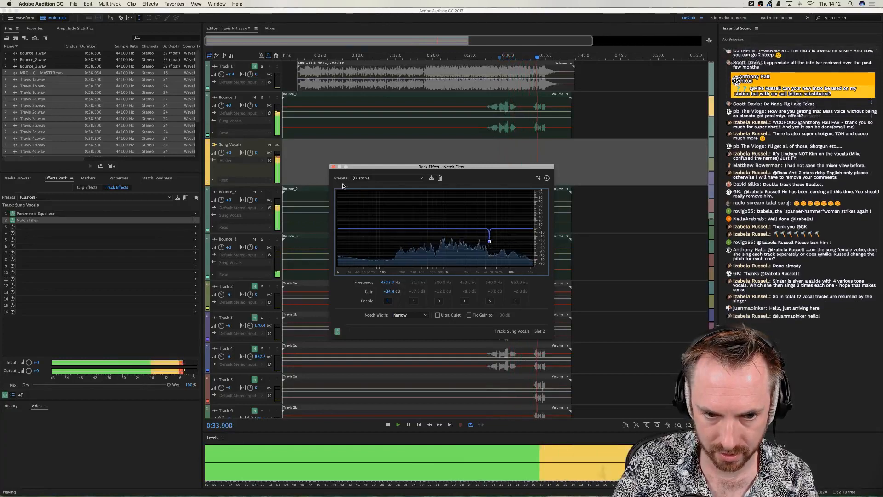
pyautogui.click(333, 166)
pyautogui.press('space')
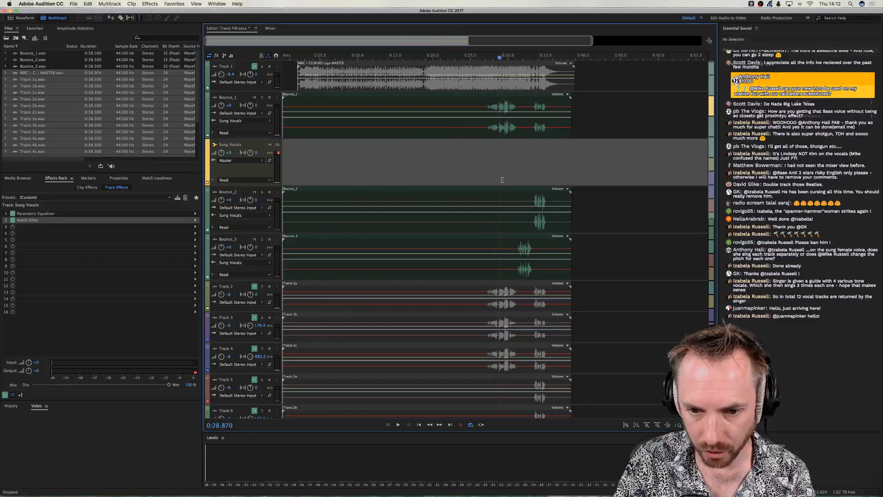
# Place the playhead just before the vocals at about 0:26.8 and add a Single-band Compressor to slot 3 of Sung Vocals.
pyautogui.click(484, 175)
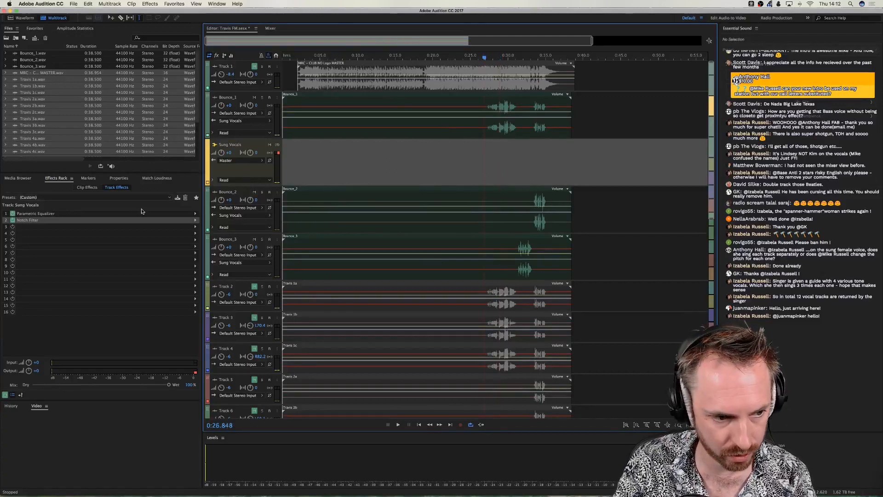
pyautogui.click(195, 227)
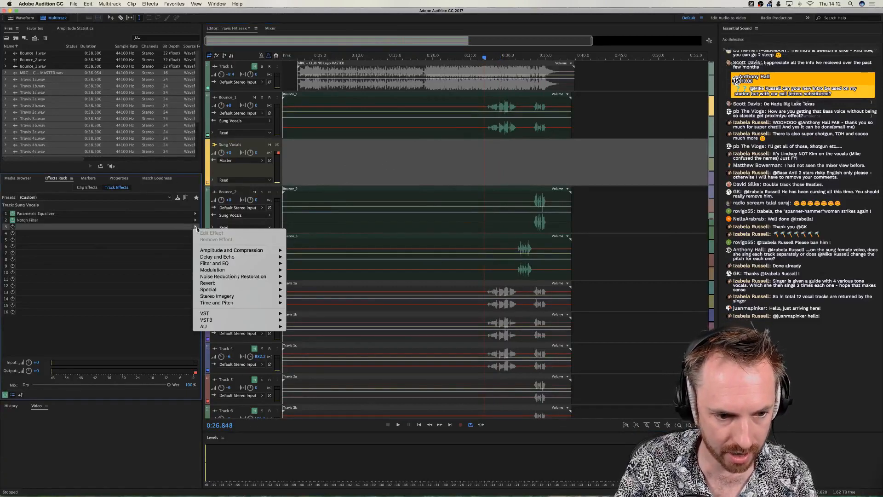
pyautogui.moveTo(215, 251)
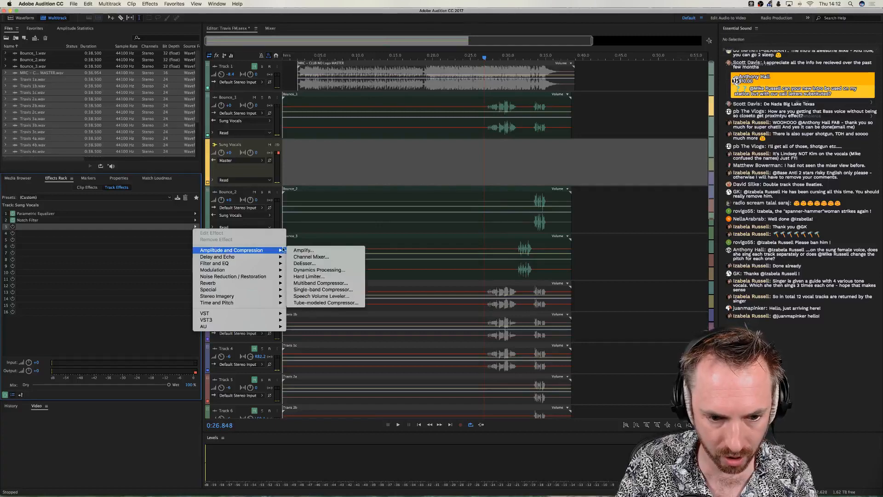
pyautogui.click(322, 289)
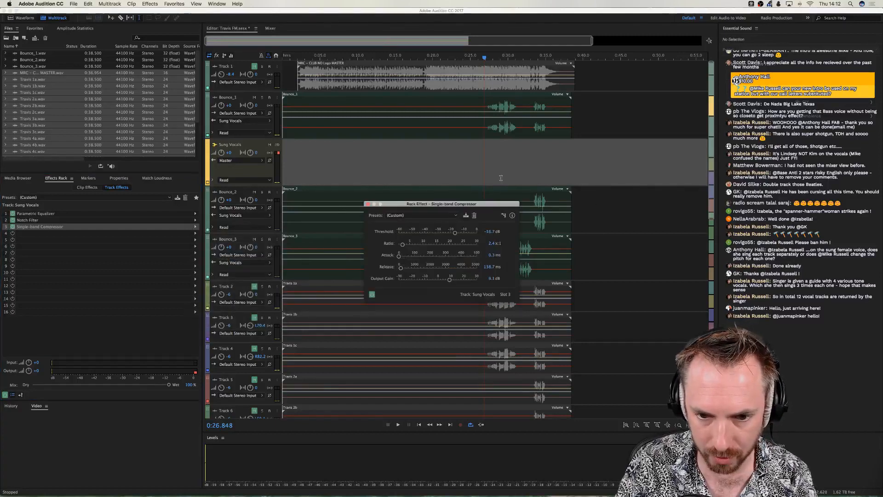
# Set the compressor's threshold to about -19.1 dB, ratio to about 3.2:1, release to 15 ms and output gain to 0 dB.
pyautogui.moveTo(454, 234); pyautogui.dragTo(452, 233)
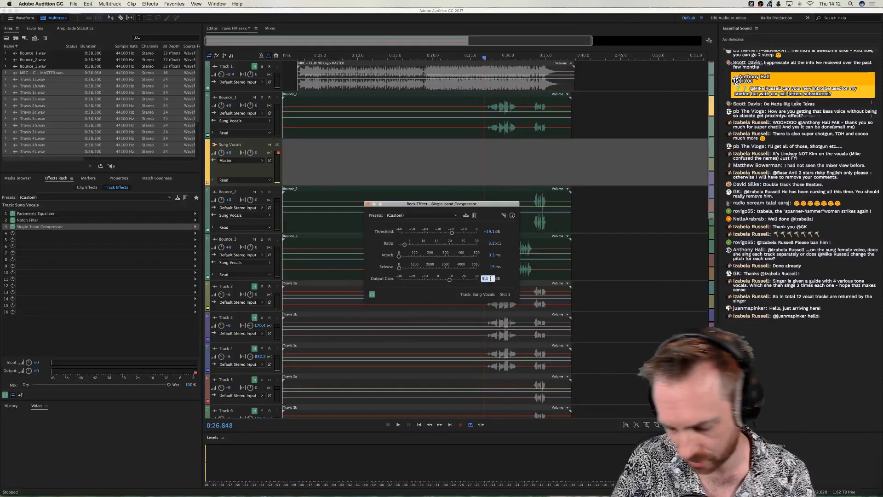
pyautogui.write('0')
pyautogui.press('Return')
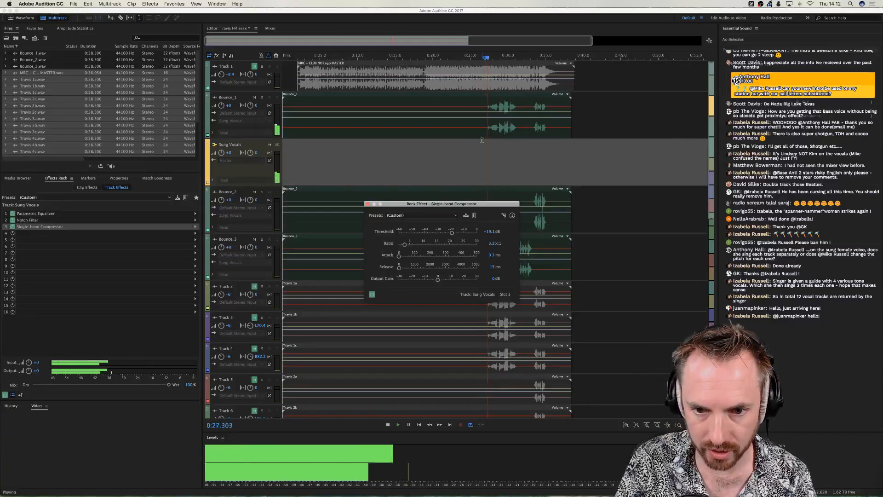
# Refine the compressor while auditioning the vocals: threshold about -15.3 dB, ratio about 3.8:1 and output gain about 11.3 dB.
pyautogui.moveTo(453, 236); pyautogui.dragTo(407, 246)
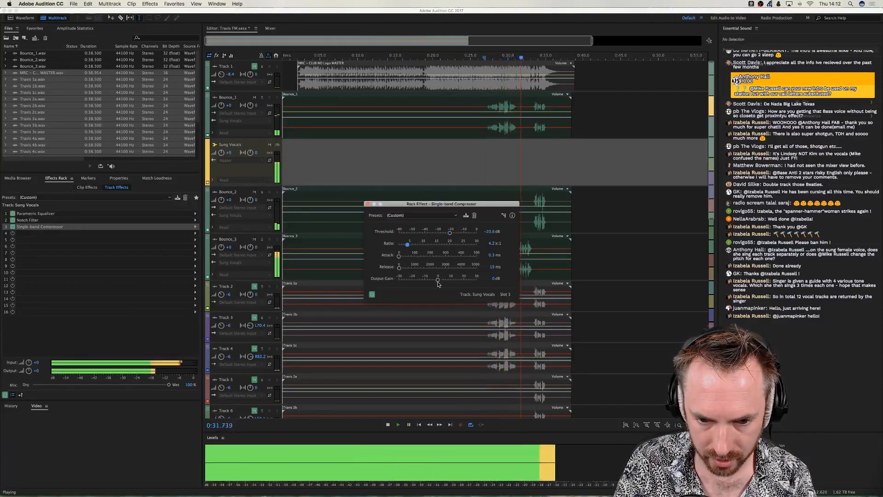
pyautogui.moveTo(438, 280); pyautogui.dragTo(454, 281)
pyautogui.press('space')
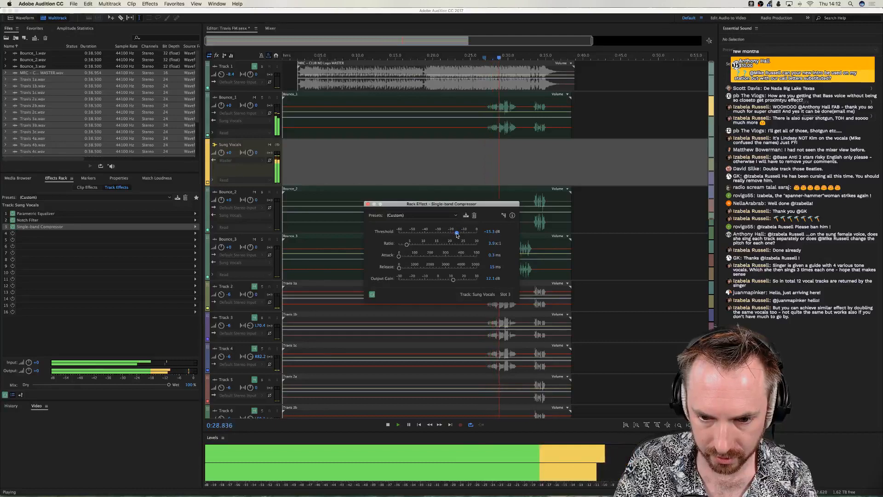
pyautogui.moveTo(453, 280); pyautogui.dragTo(454, 281)
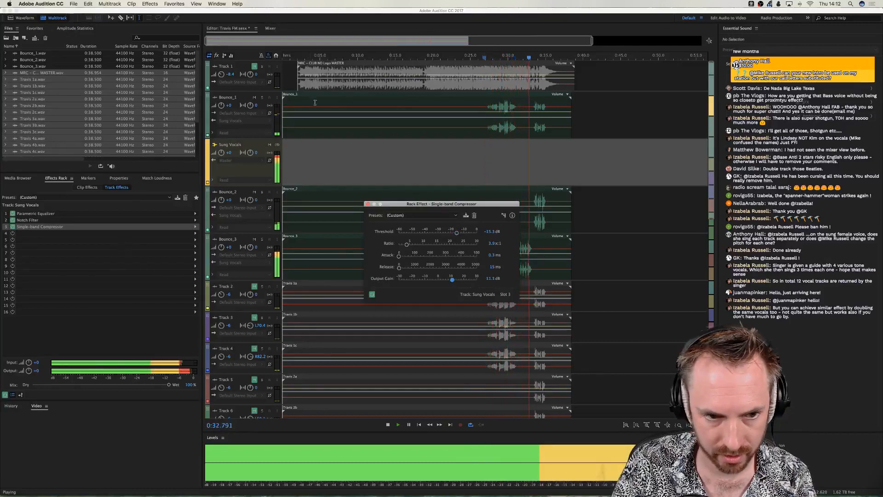
# Unmute Track 1, lower the compressor's output gain to about 8.3 dB while auditioning the full mix, and close the compressor.
pyautogui.click(255, 67)
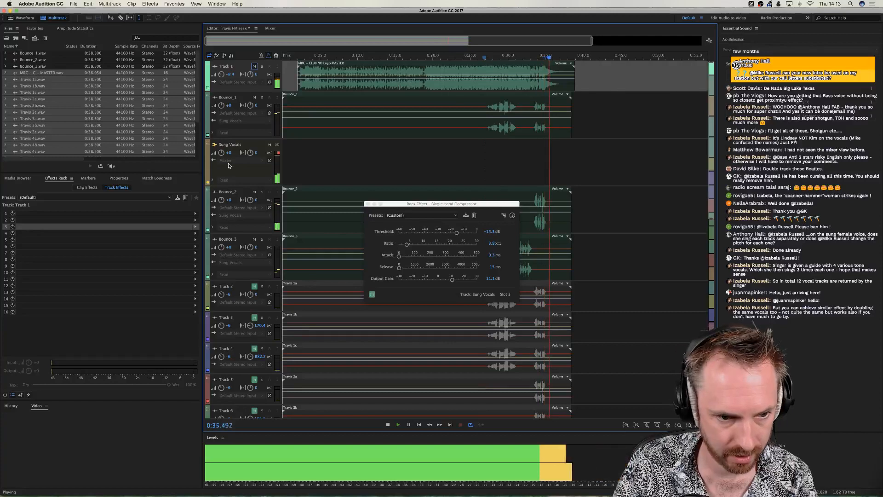
pyautogui.press('space')
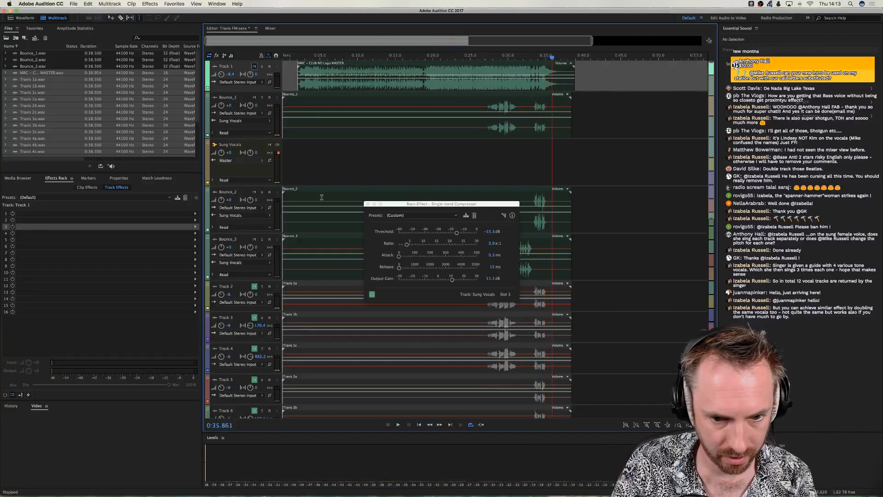
pyautogui.moveTo(453, 280); pyautogui.dragTo(449, 280)
pyautogui.press('space')
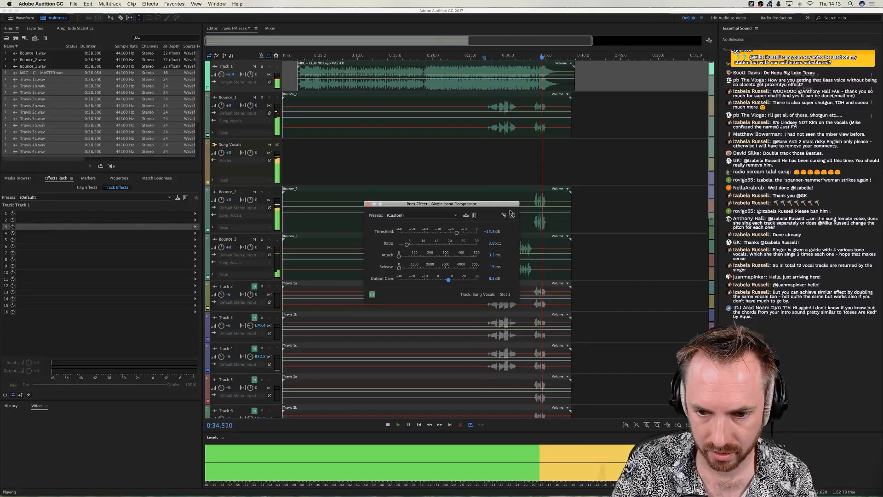
pyautogui.press('space')
pyautogui.click(527, 133)
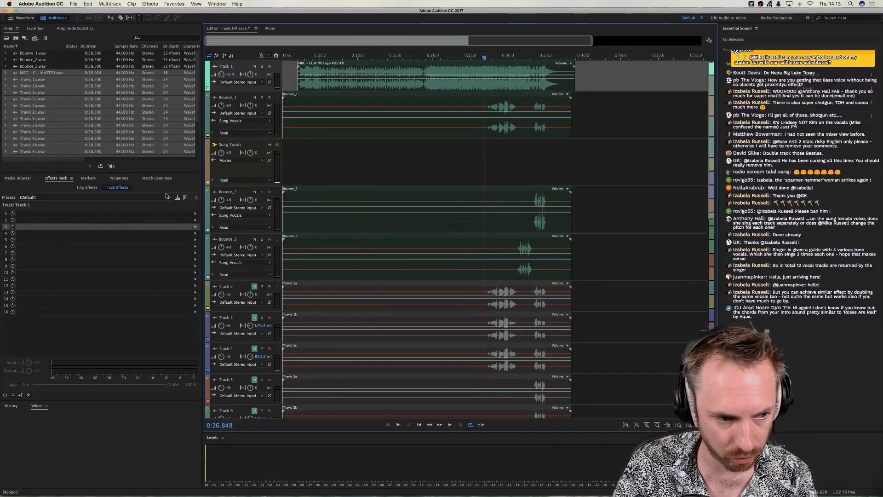
# Add a Studio Reverb to slot 4 of Sung Vocals and load a preset with room size 70 and 2500 ms decay.
pyautogui.click(486, 159)
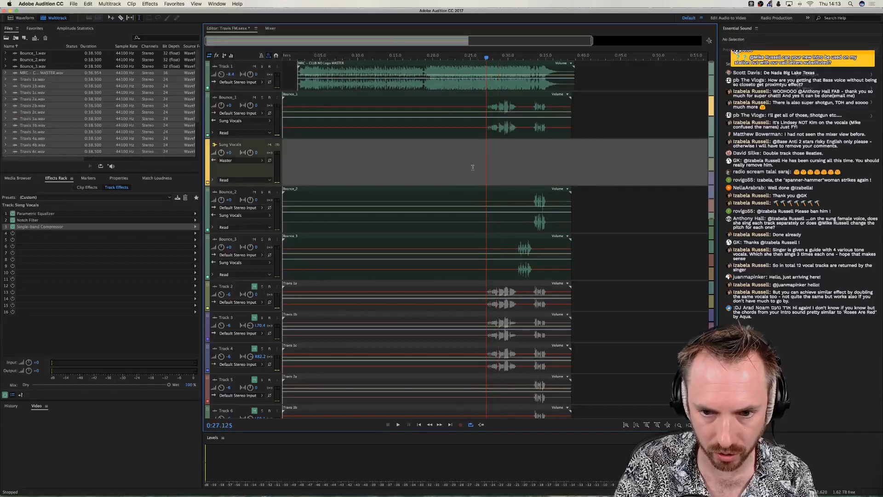
pyautogui.click(195, 234)
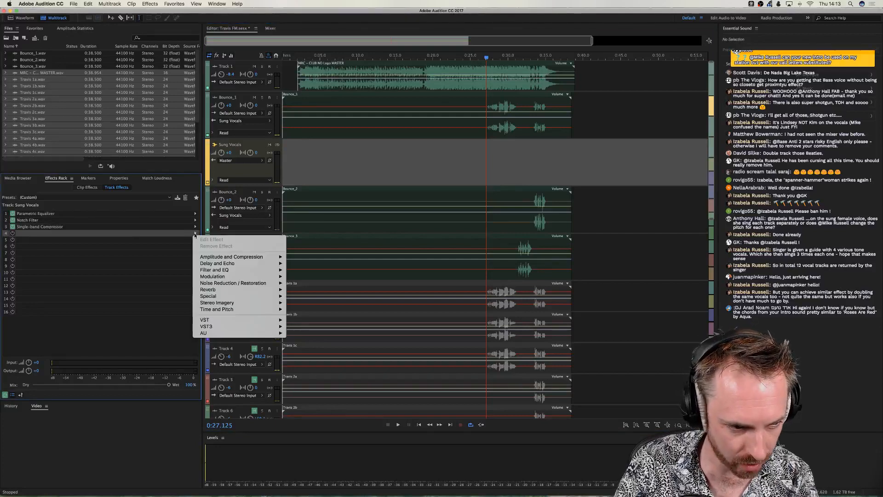
pyautogui.moveTo(207, 290)
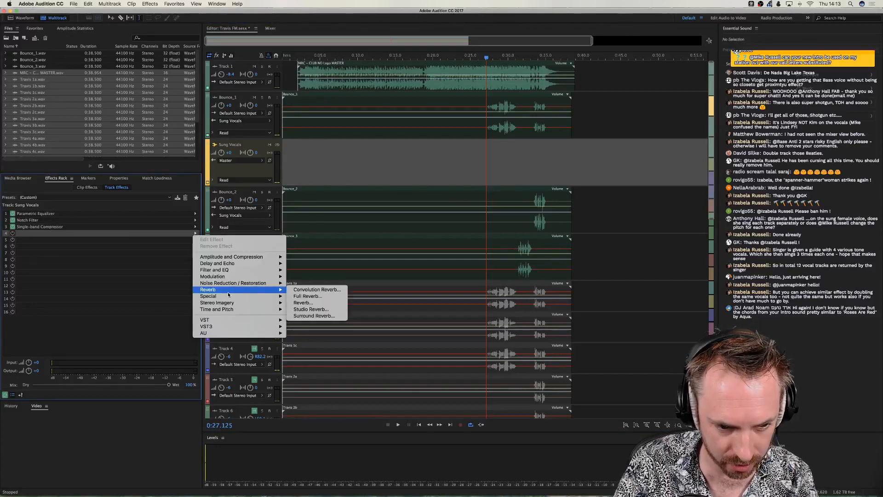
pyautogui.click(311, 309)
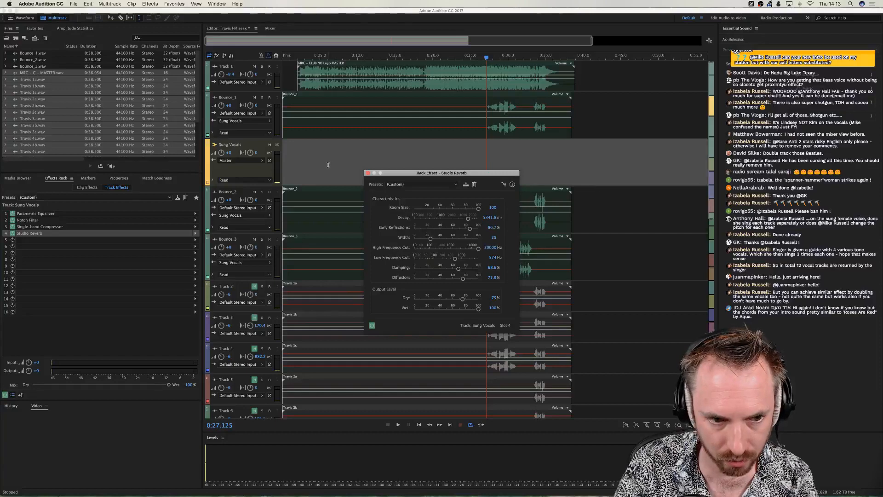
pyautogui.click(437, 184)
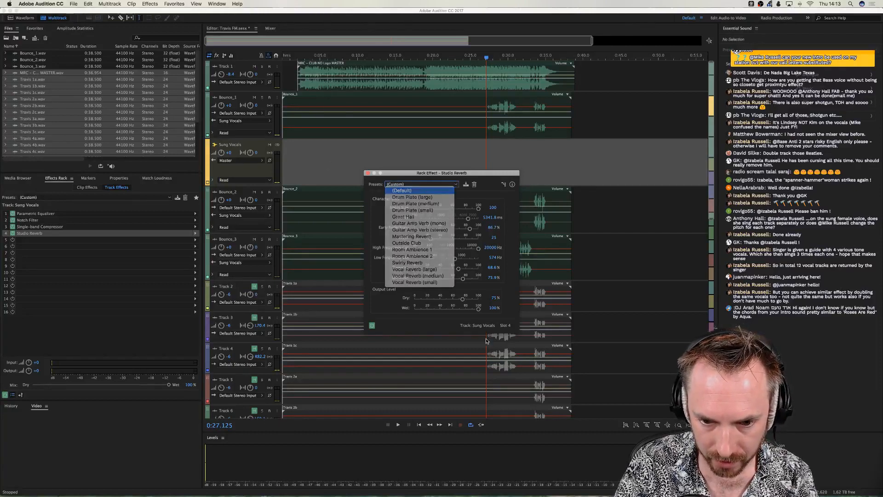
pyautogui.click(416, 181)
# Set the reverb's dry level to 100%, wet level to about 60% and decay to about 4.4 seconds while auditioning.
pyautogui.moveTo(462, 299); pyautogui.dragTo(448, 311)
pyautogui.press('space')
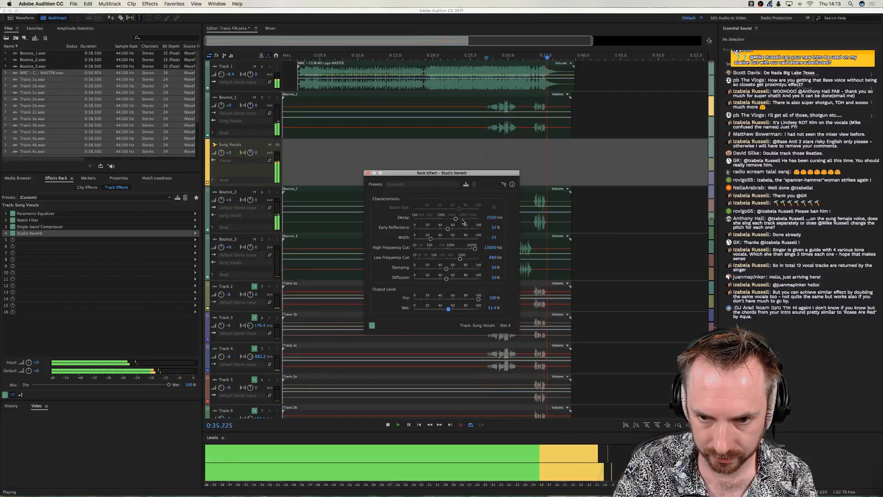
pyautogui.press('space')
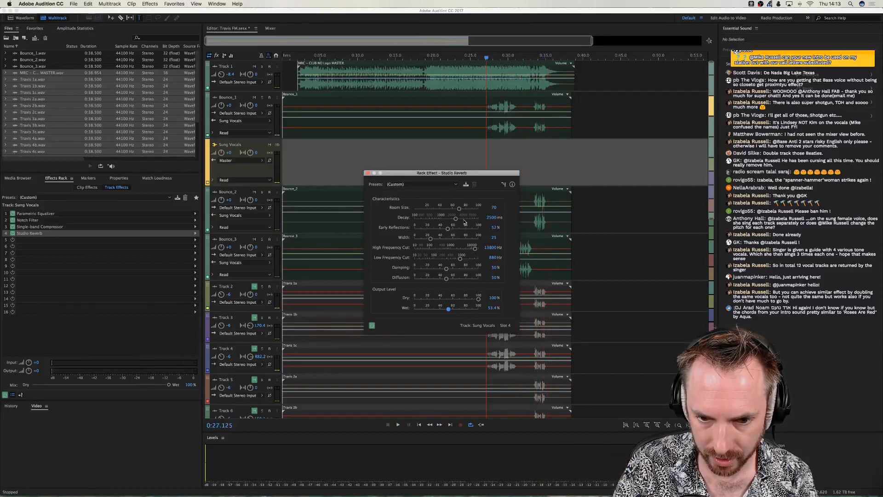
pyautogui.press('space')
pyautogui.moveTo(449, 308); pyautogui.dragTo(460, 309)
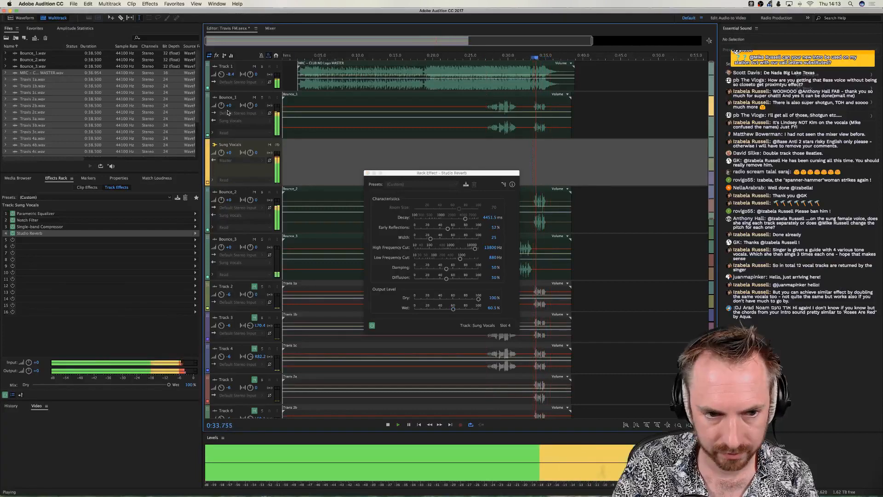
# Mute Track 1, audition the vocals from about 0:33.3 and lower the reverb's wet level to about 43.1%.
pyautogui.press('space')
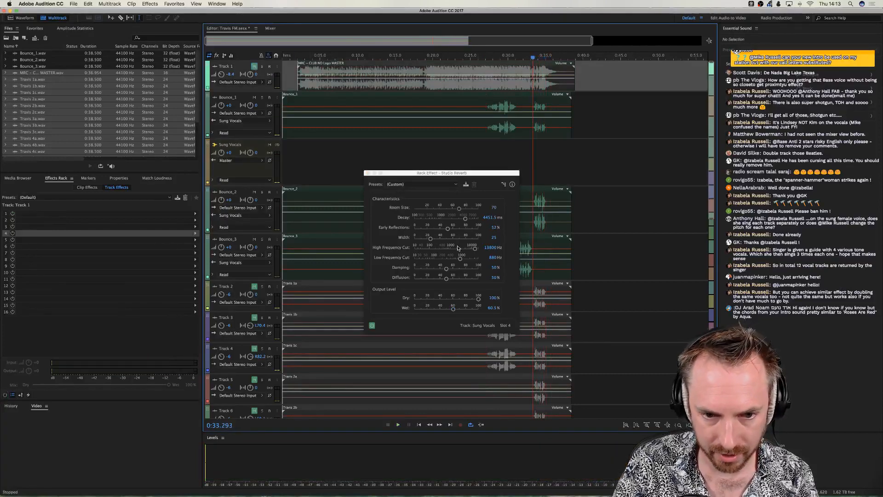
pyautogui.press('space')
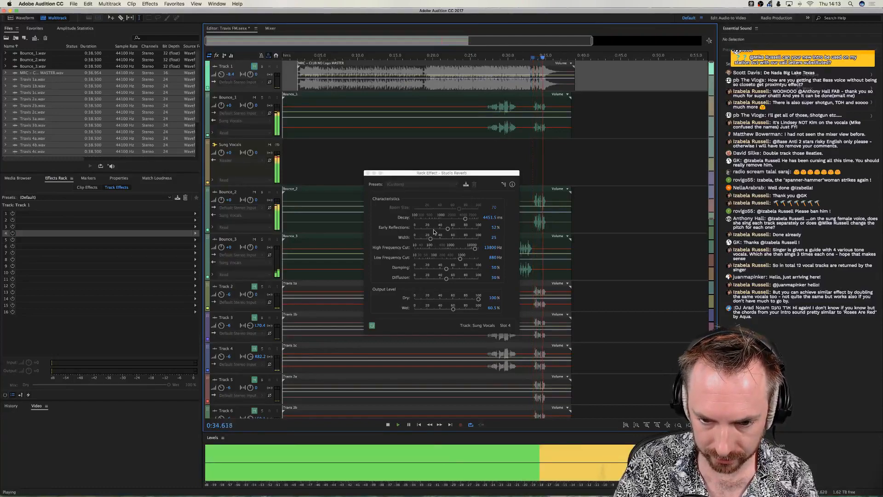
pyautogui.moveTo(453, 308); pyautogui.dragTo(442, 308)
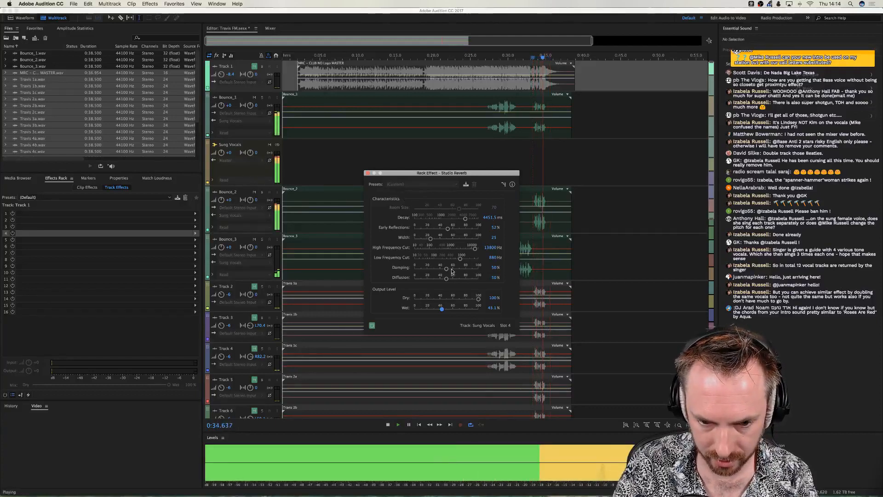
pyautogui.press('space')
# Compare the reverb at 100% and 0% damping from about 0:33.3, and leave damping at 0%.
pyautogui.moveTo(452, 271); pyautogui.dragTo(469, 271)
pyautogui.press('space')
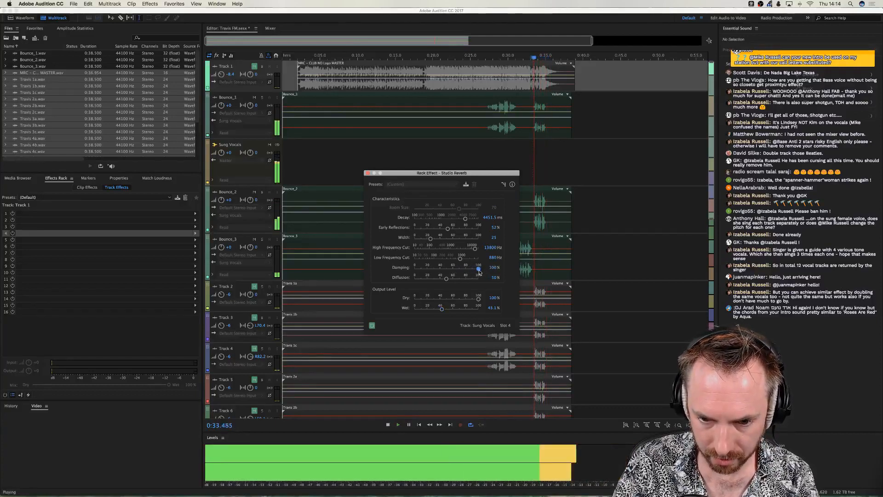
pyautogui.press('space')
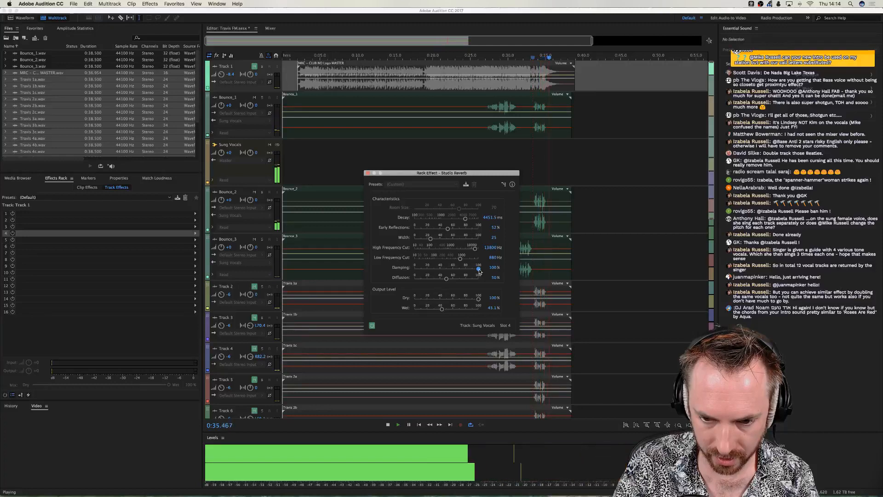
pyautogui.moveTo(479, 271); pyautogui.dragTo(381, 269)
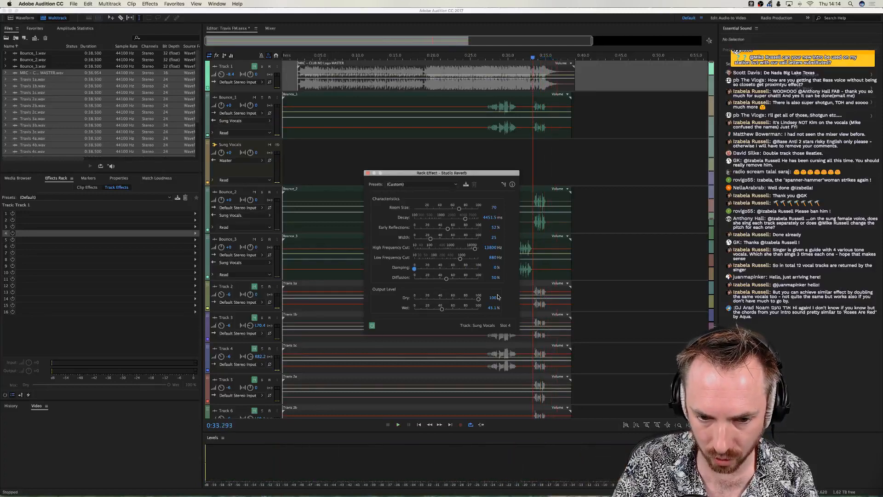
pyautogui.press('space')
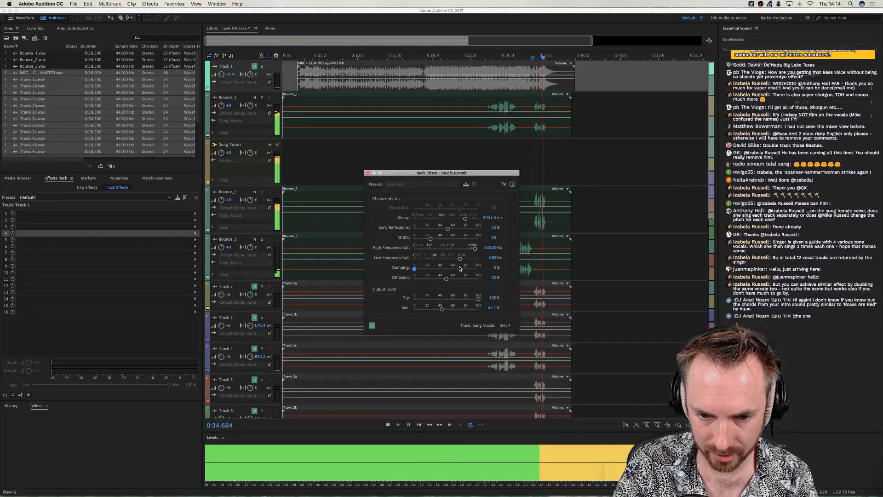
pyautogui.press('space')
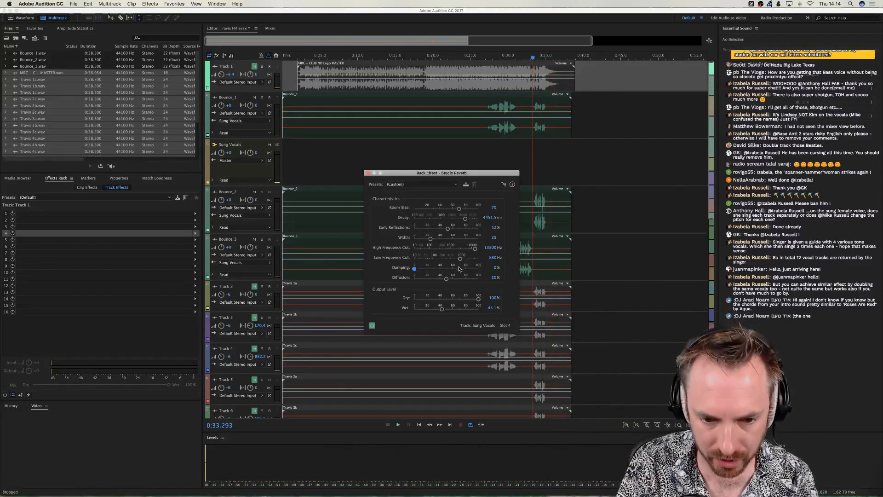
# Compare the reverb at 100% and 0% diffusion during playback, and set diffusion to about 21.2%.
pyautogui.moveTo(446, 278); pyautogui.dragTo(470, 282)
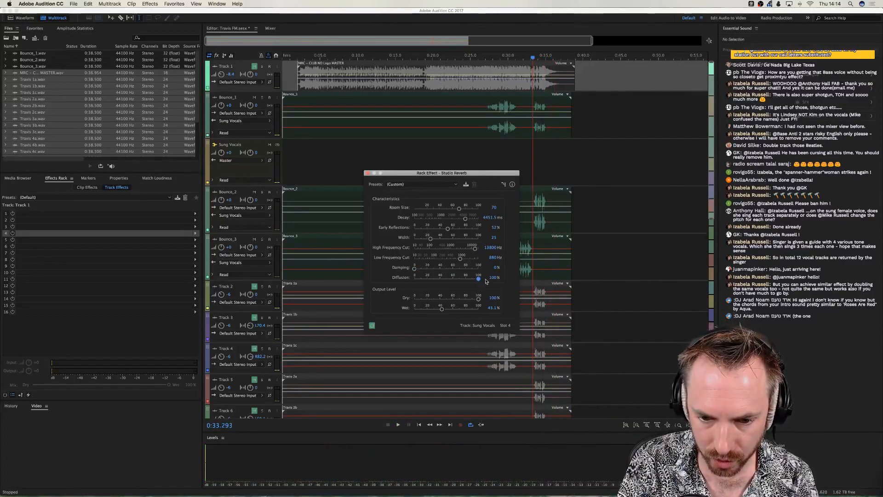
pyautogui.press('space')
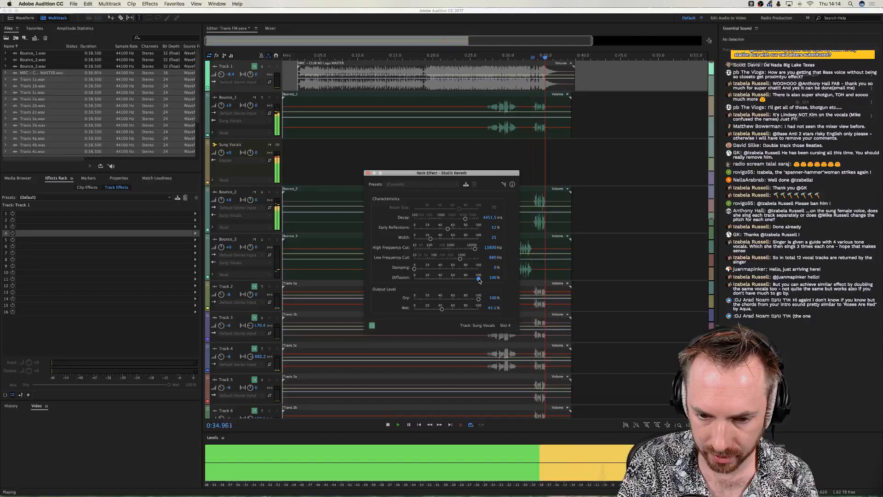
pyautogui.press('space')
pyautogui.moveTo(479, 278); pyautogui.dragTo(414, 280)
pyautogui.press('space')
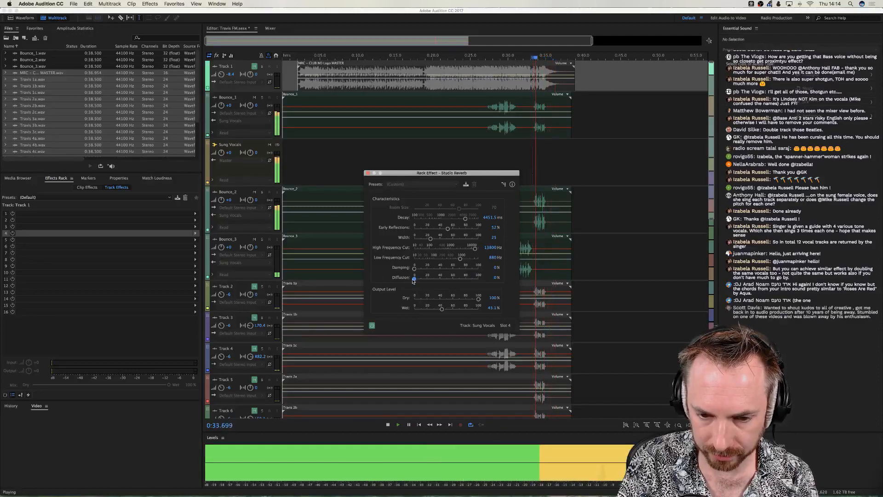
pyautogui.moveTo(429, 282); pyautogui.dragTo(430, 281)
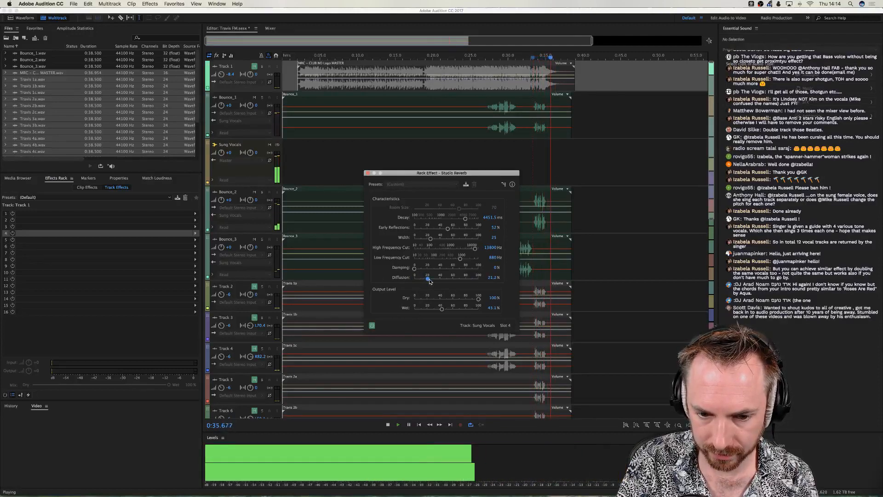
# Set the reverb's high frequency cut to about 13.7 kHz and low frequency cut to 1404 Hz while auditioning.
pyautogui.press('space')
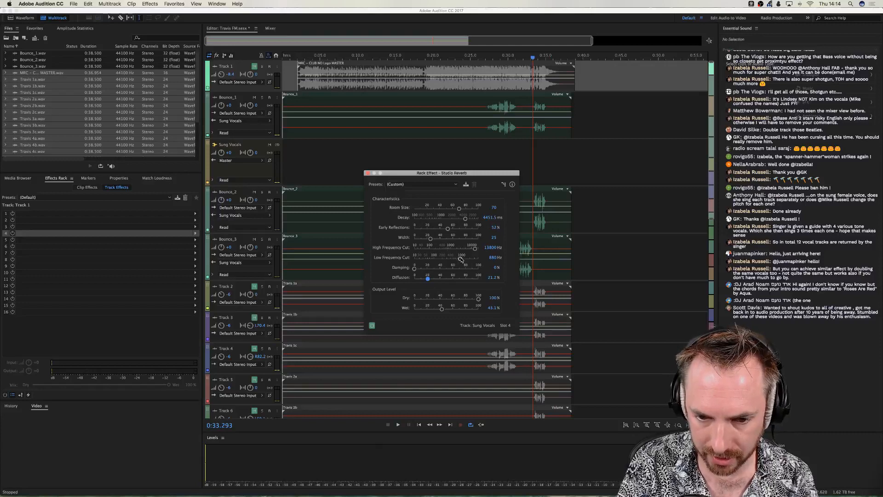
pyautogui.press('space')
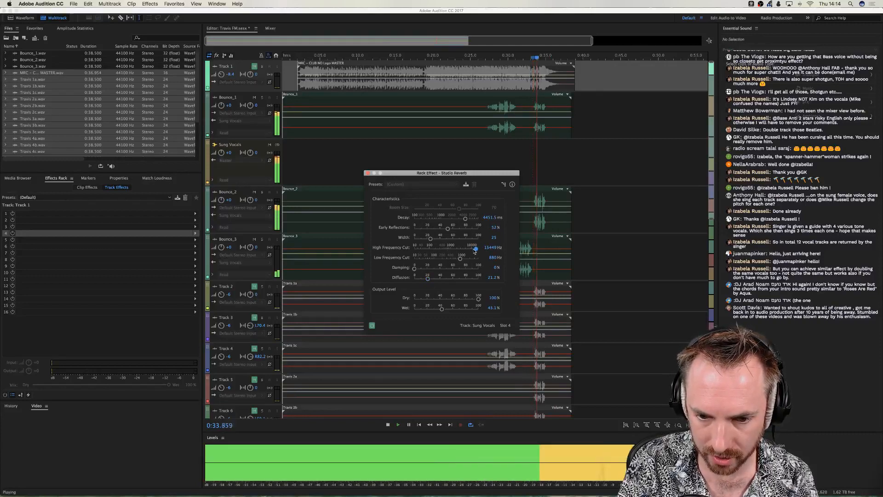
pyautogui.press('space')
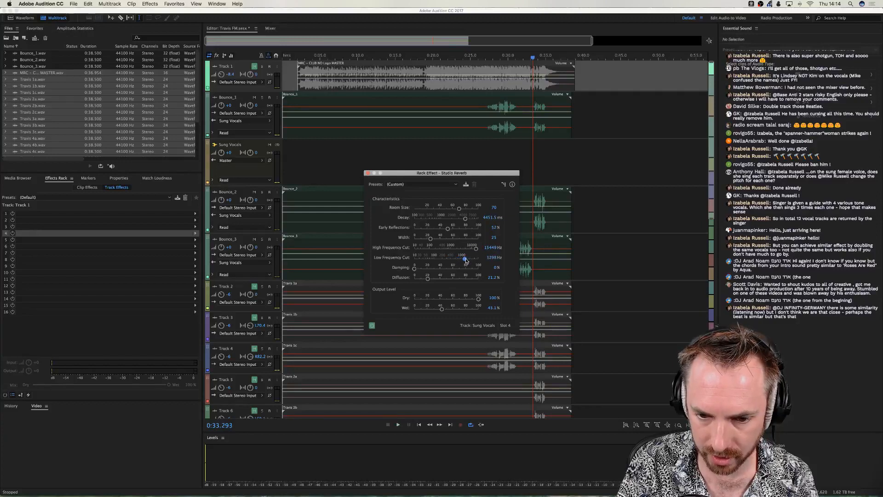
pyautogui.press('space')
pyautogui.moveTo(465, 260); pyautogui.dragTo(476, 252)
pyautogui.press('space')
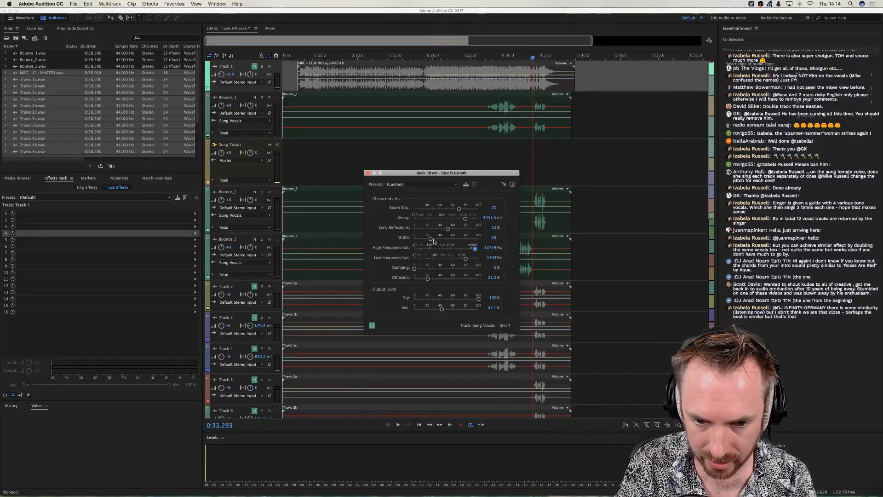
# Widen the reverb to about 57 and audition the vocals from about 0:33.3.
pyautogui.moveTo(432, 239); pyautogui.dragTo(453, 240)
pyautogui.press('space')
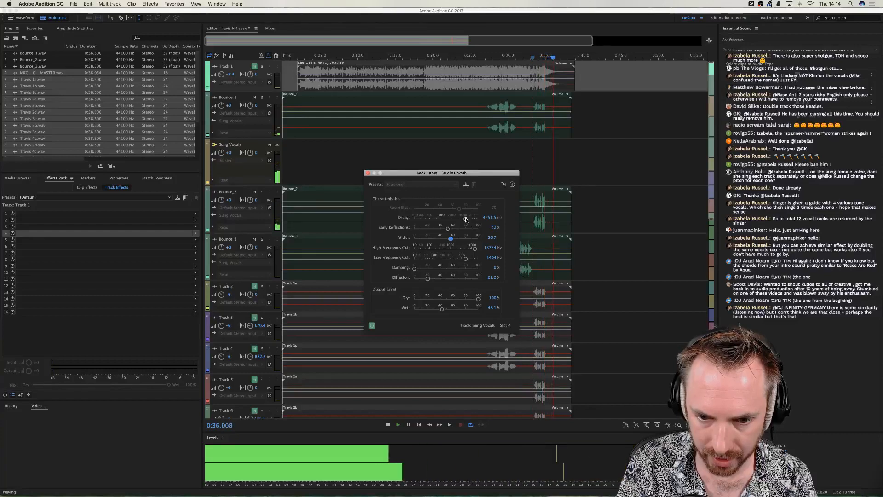
pyautogui.press('space')
# Unmute Track 1, close the reverb settings and audition the full mix from about 0:27.
pyautogui.click(485, 140)
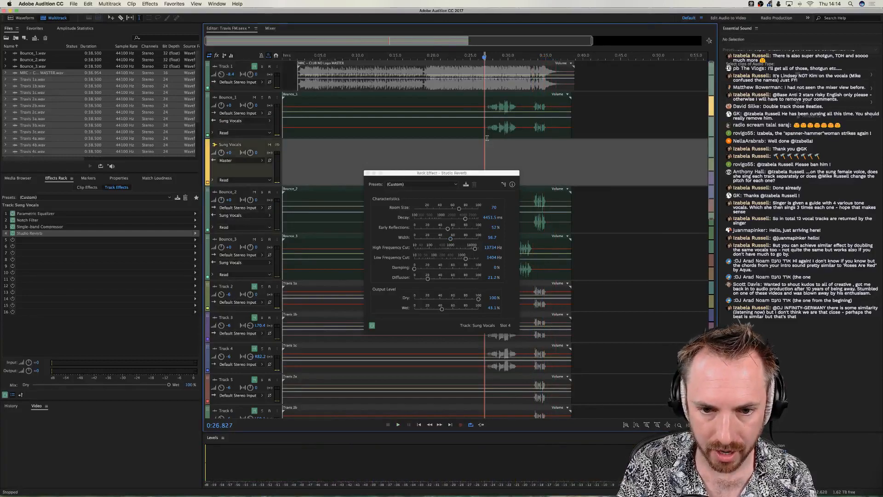
pyautogui.click(487, 138)
pyautogui.click(262, 69)
pyautogui.press('space')
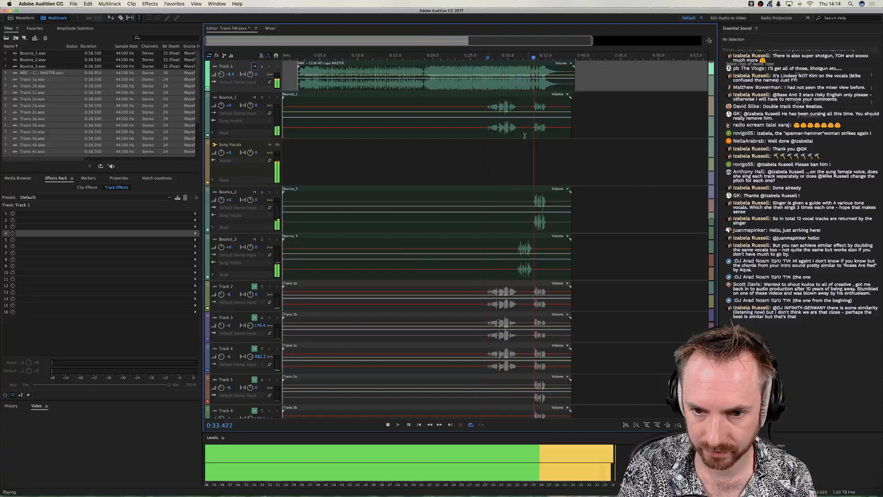
pyautogui.press('space')
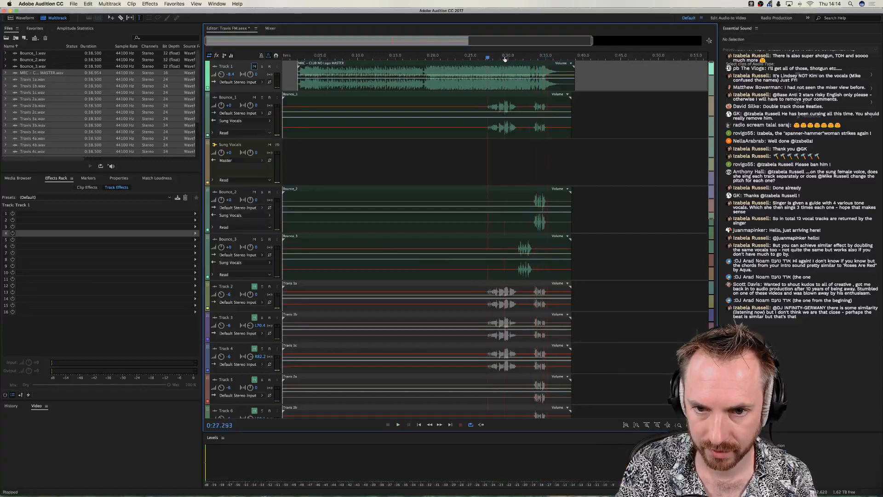
# Dip Bounce_1's clip volume envelope over the loud note from about 0:29.5 to 0:30.1, and start playback from about 0:27.3.
pyautogui.scroll(5, 509, 97)
pyautogui.click(501, 114)
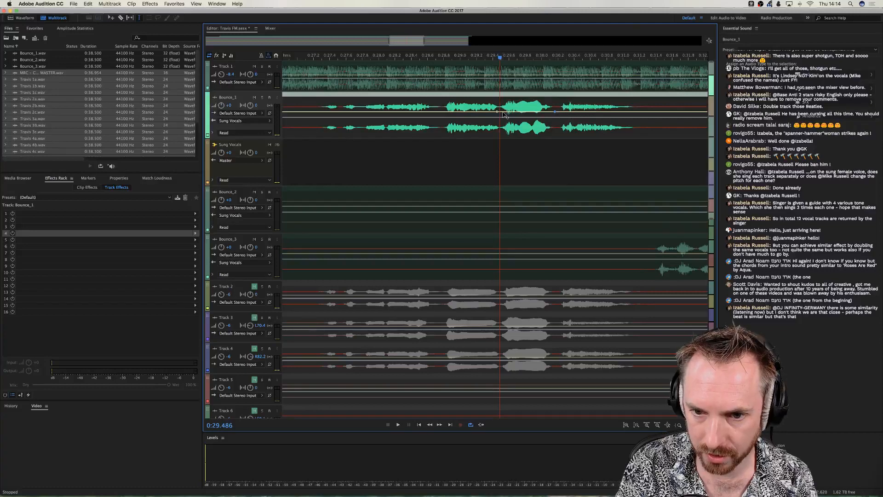
pyautogui.moveTo(504, 114); pyautogui.dragTo(551, 122)
pyautogui.click(319, 161)
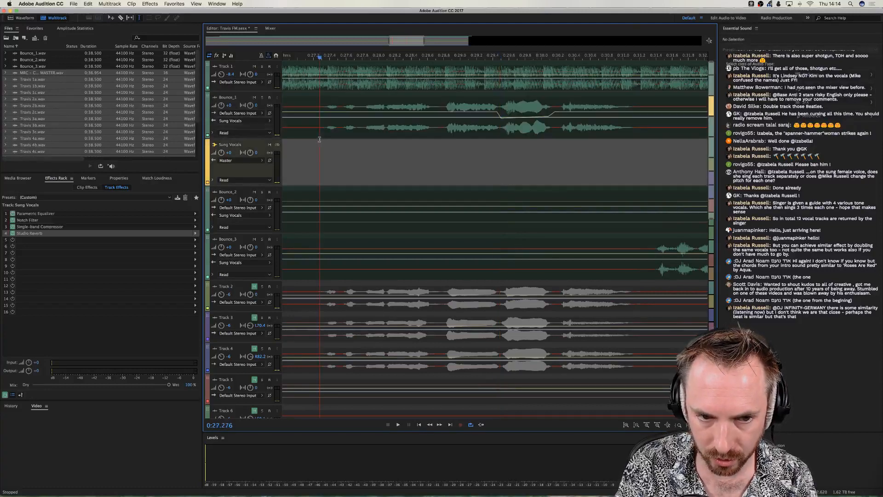
pyautogui.press('space')
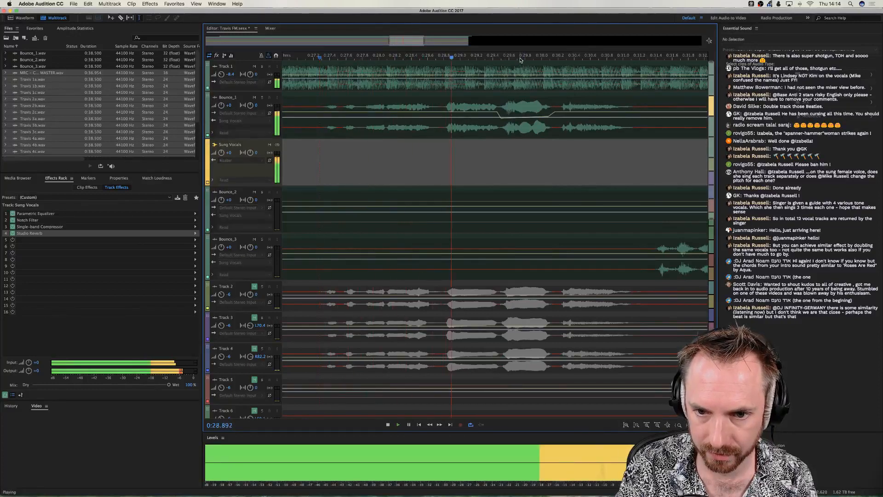
# Lower the start of Bounce_1's volume dip at about 0:29.5 further, and audition the mix from about 0:26.7.
pyautogui.scroll(-4, 520, 60)
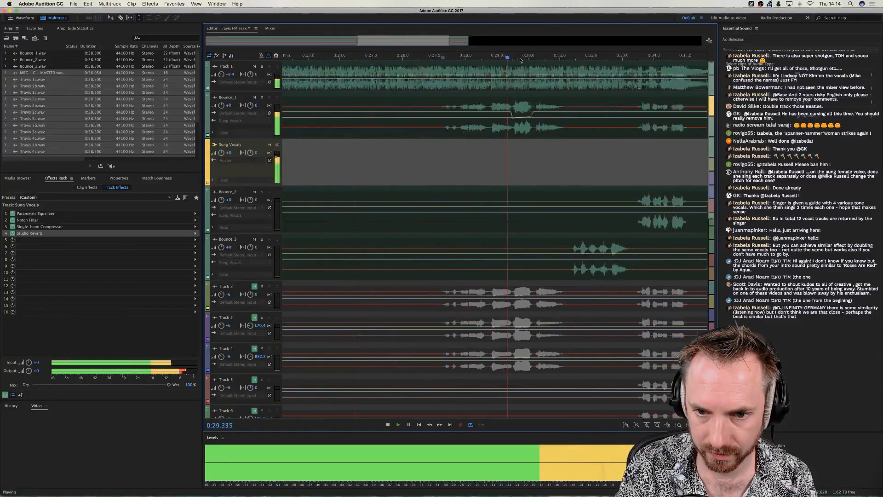
pyautogui.click(515, 122)
pyautogui.press('space')
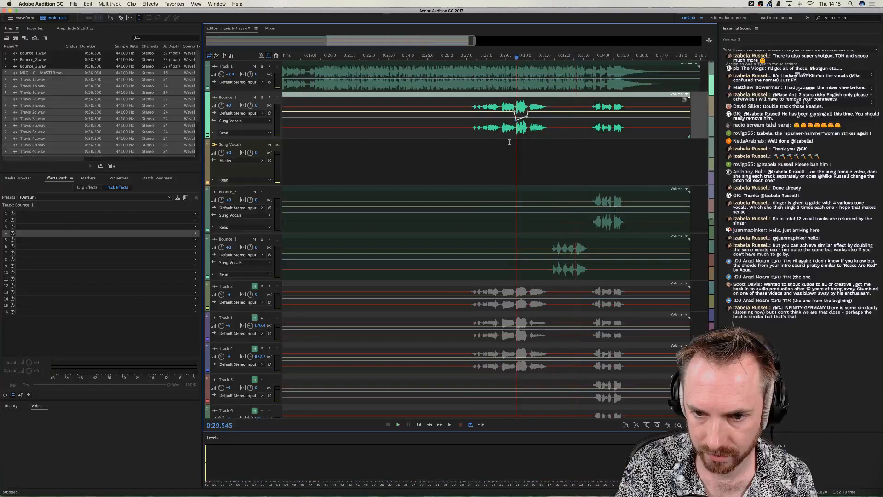
pyautogui.click(509, 142)
pyautogui.press('space')
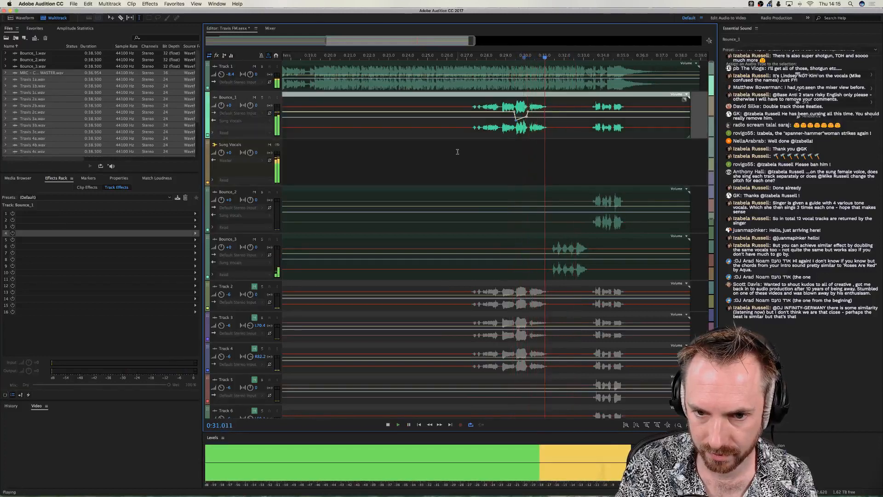
pyautogui.click(460, 149)
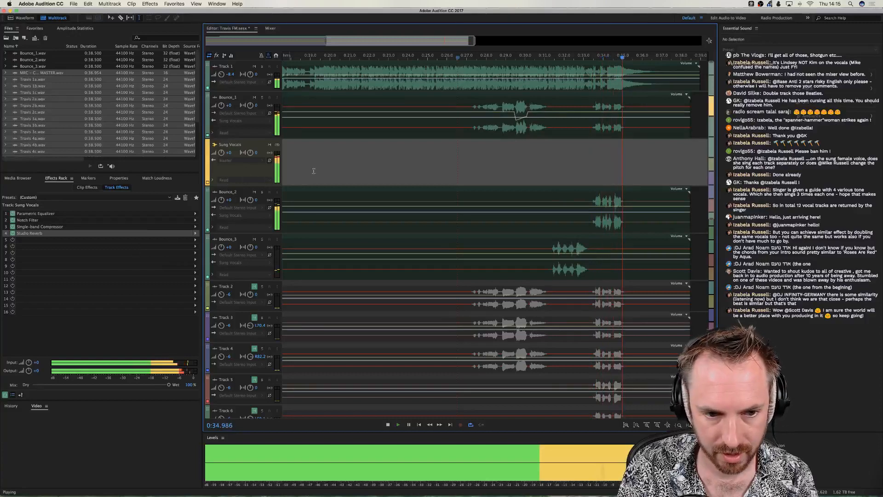
pyautogui.press('space')
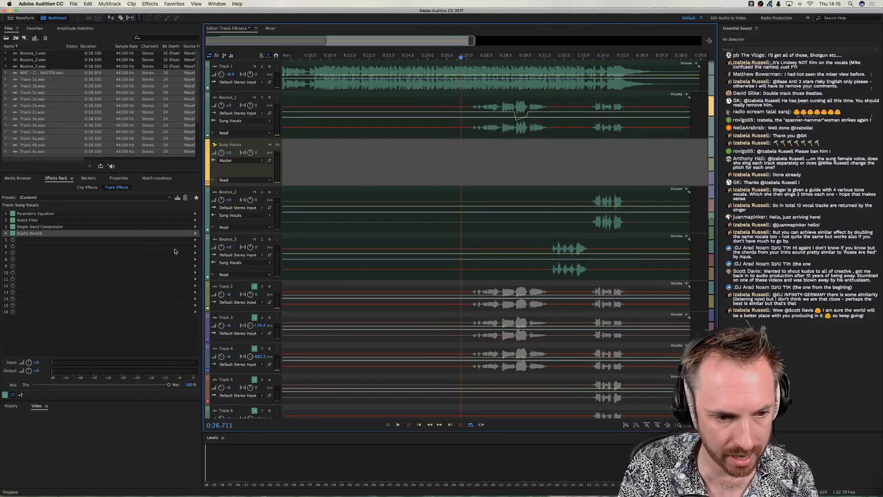
# Add a Mastering effect in slot 5 of the Sung Vocals rack and load its Subtle Clarity preset.
pyautogui.click(195, 241)
pyautogui.moveTo(257, 302)
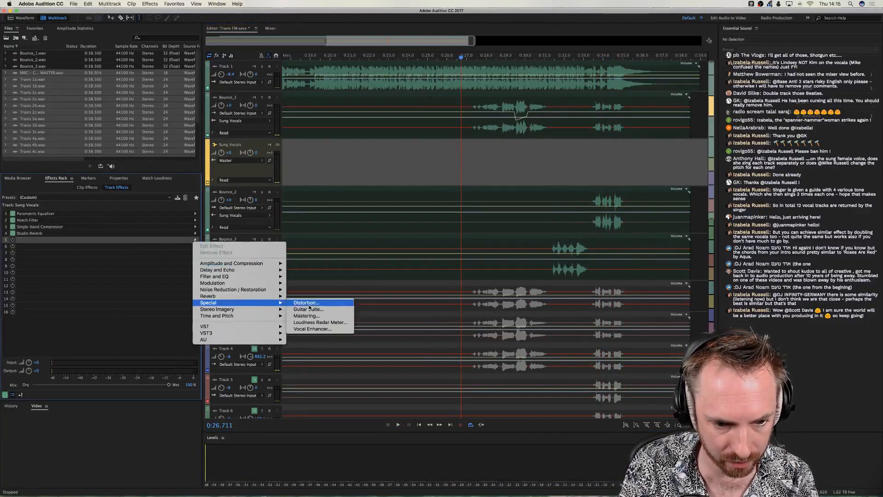
pyautogui.click(324, 316)
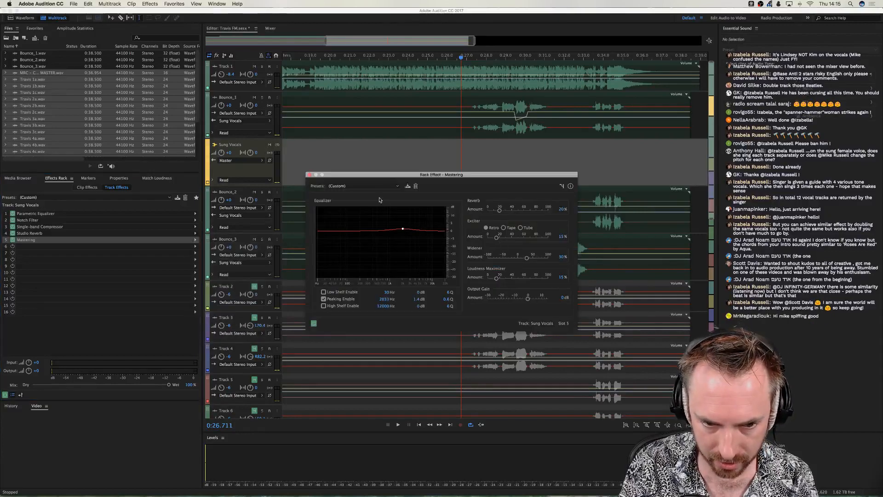
pyautogui.click(364, 186)
pyautogui.click(368, 258)
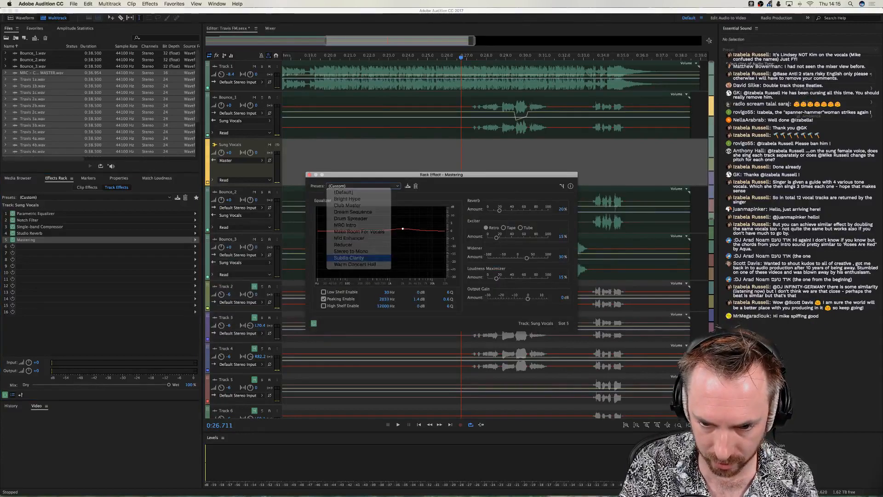
# Audition the Mastering effect from about 0:26.7 and set its output gain to about -3.6 dB.
pyautogui.press('space')
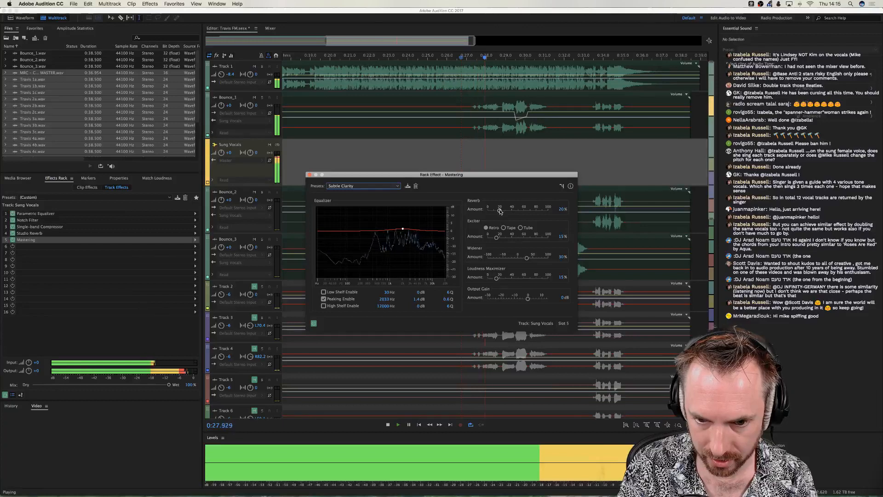
pyautogui.click(500, 210)
pyautogui.press('space')
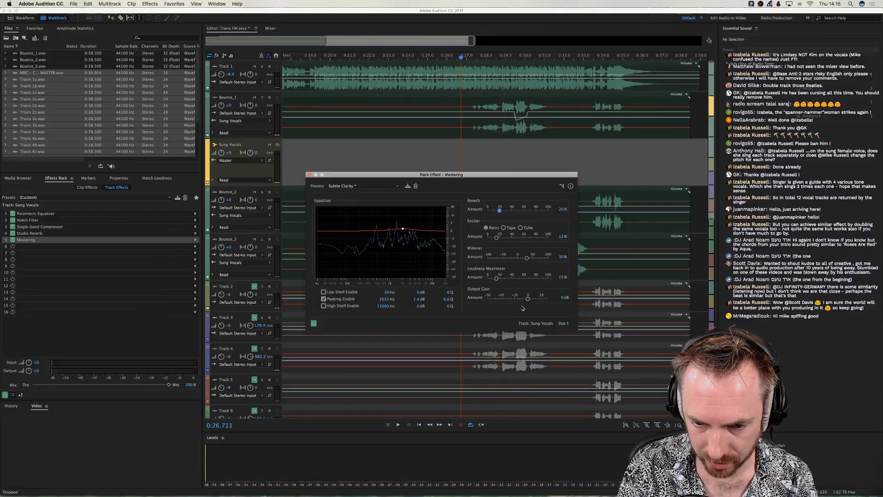
pyautogui.press('space')
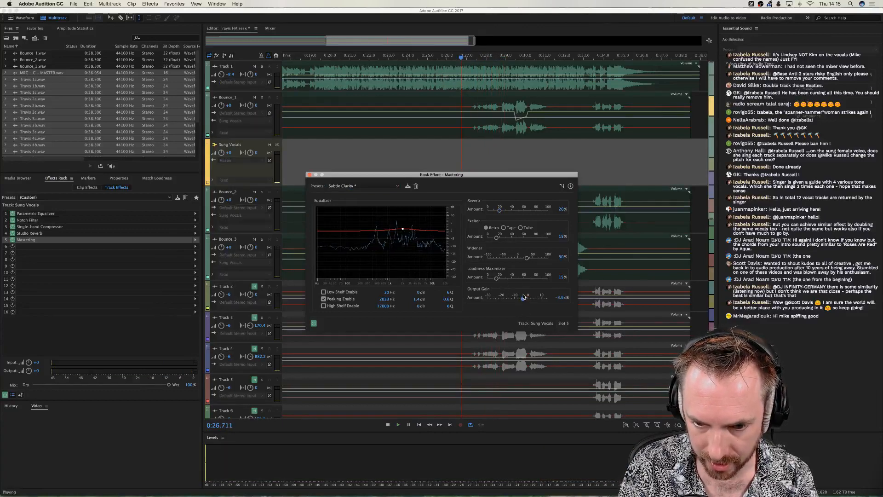
# Set the Mastering loudness maximizer to 18% and the exciter to Tube at 34% during playback.
pyautogui.moveTo(497, 279); pyautogui.dragTo(499, 279)
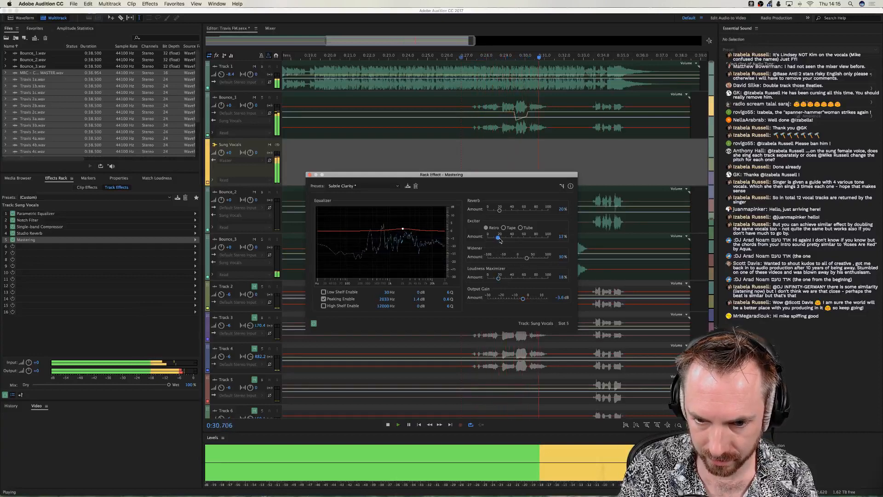
pyautogui.moveTo(496, 237); pyautogui.dragTo(507, 238)
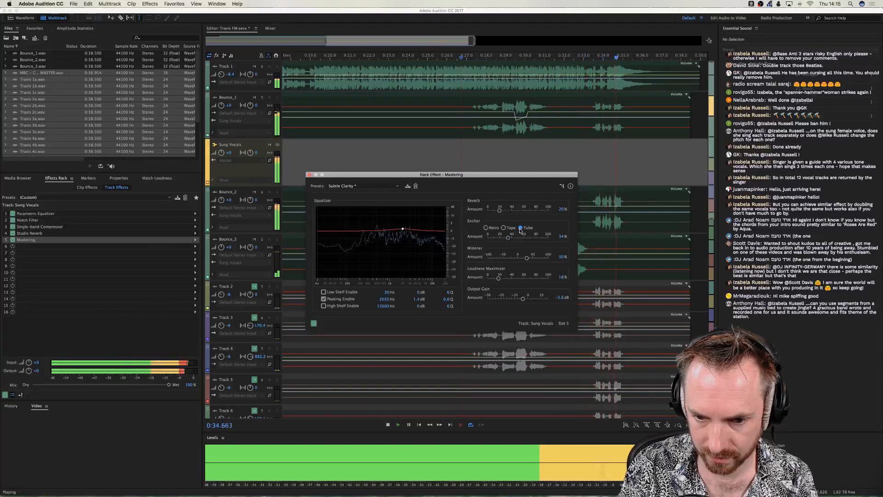
pyautogui.press('space')
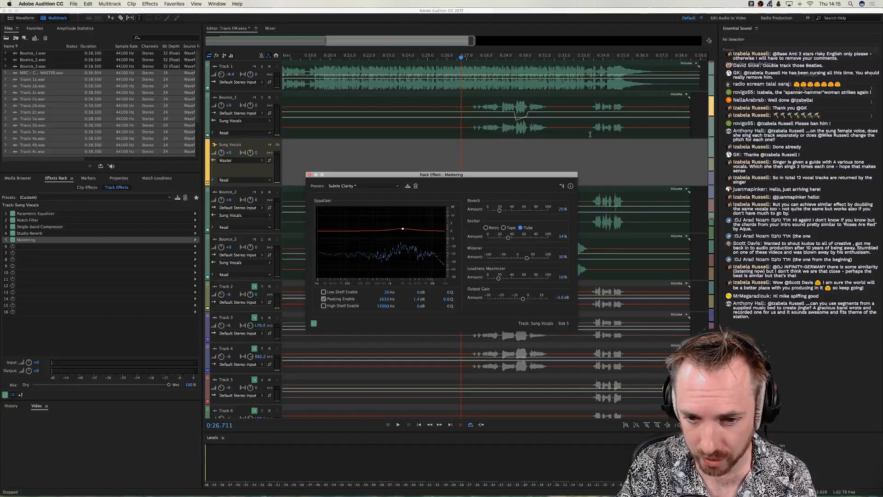
# Audition the vocals from about 0:33.3, lower the Mastering output gain to about -7.9 dB and close the effect.
pyautogui.click(589, 152)
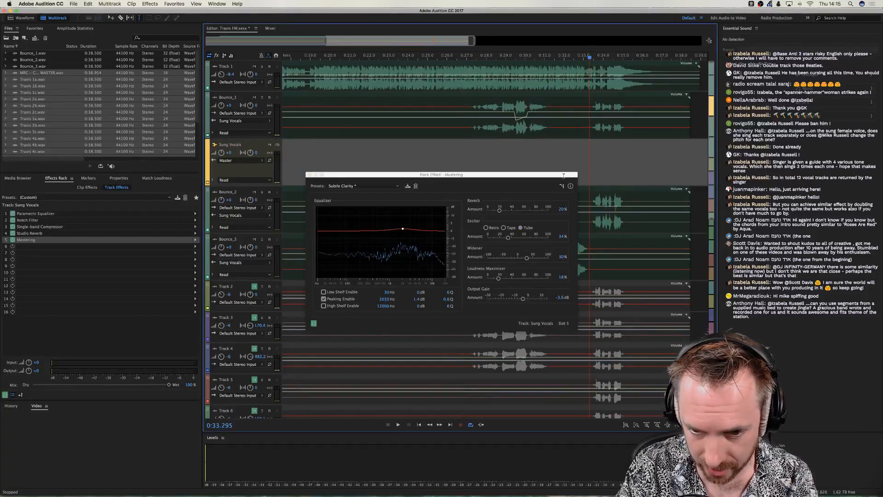
pyautogui.press('space')
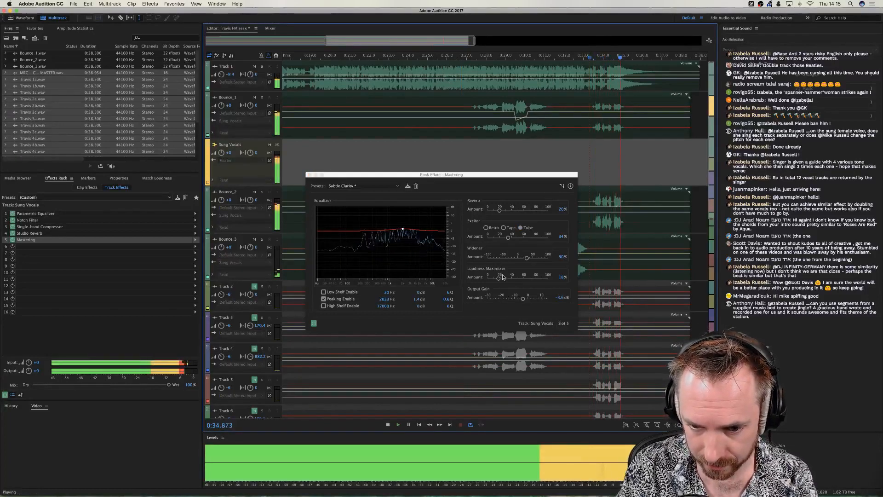
pyautogui.press('space')
pyautogui.moveTo(523, 298); pyautogui.dragTo(517, 300)
pyautogui.press('space')
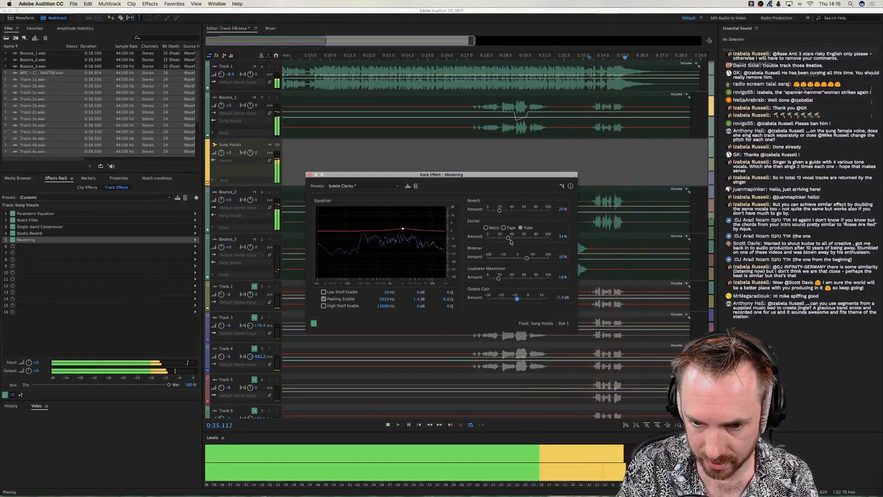
pyautogui.press('space')
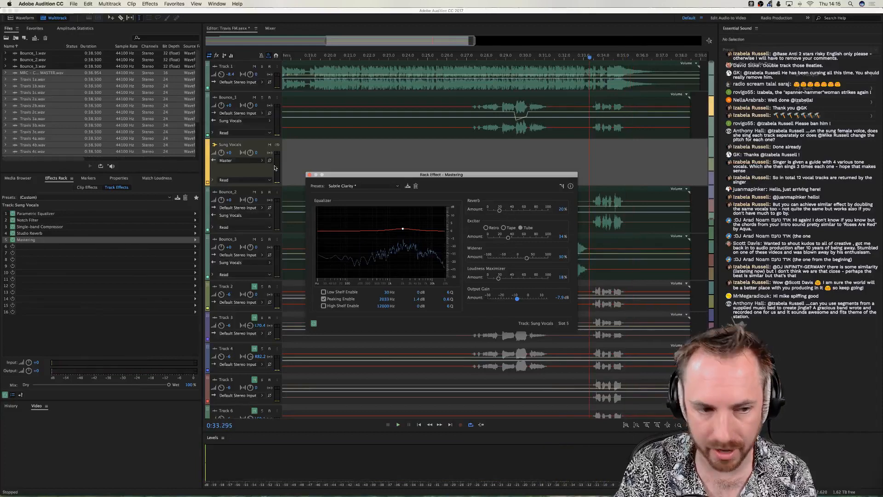
pyautogui.click(310, 175)
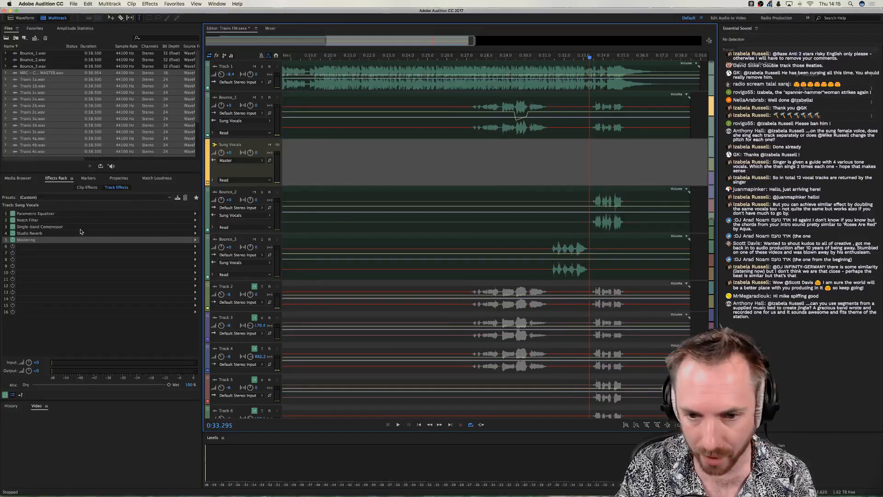
# Reopen the Mastering effect on Sung Vocals, set its reverb amount to 0% and close it.
pyautogui.doubleClick(31, 240)
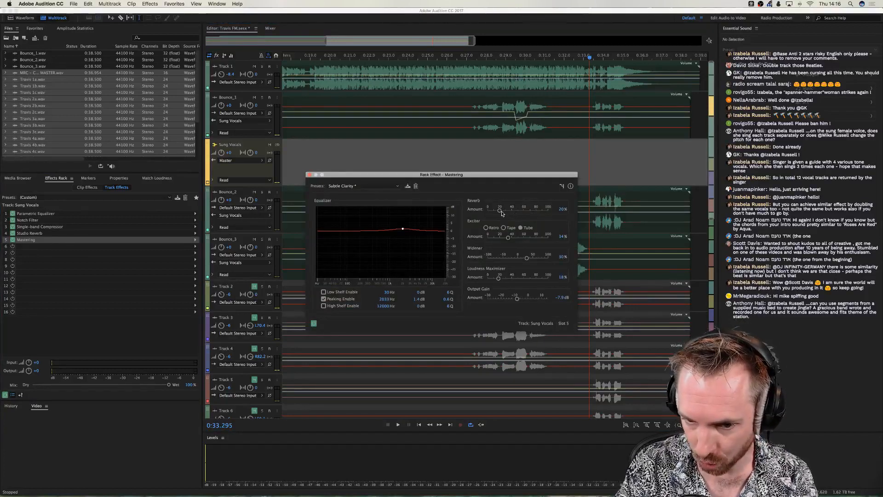
pyautogui.moveTo(501, 210); pyautogui.dragTo(488, 210)
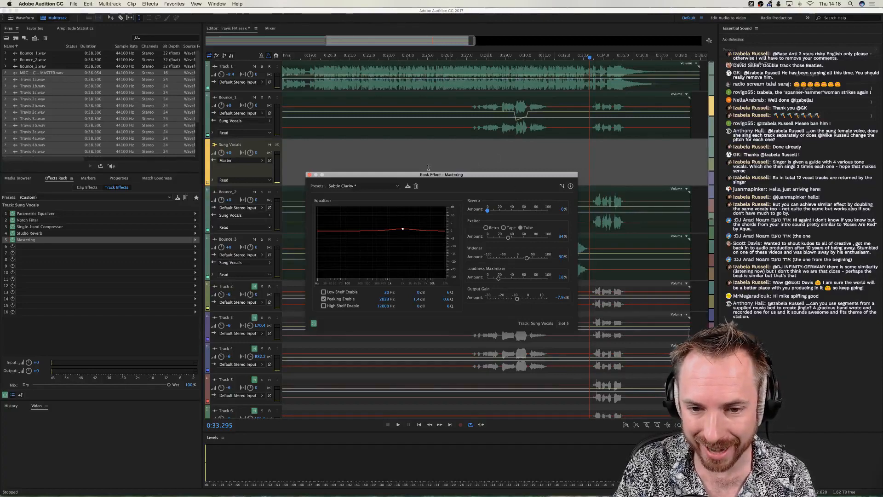
pyautogui.click(310, 175)
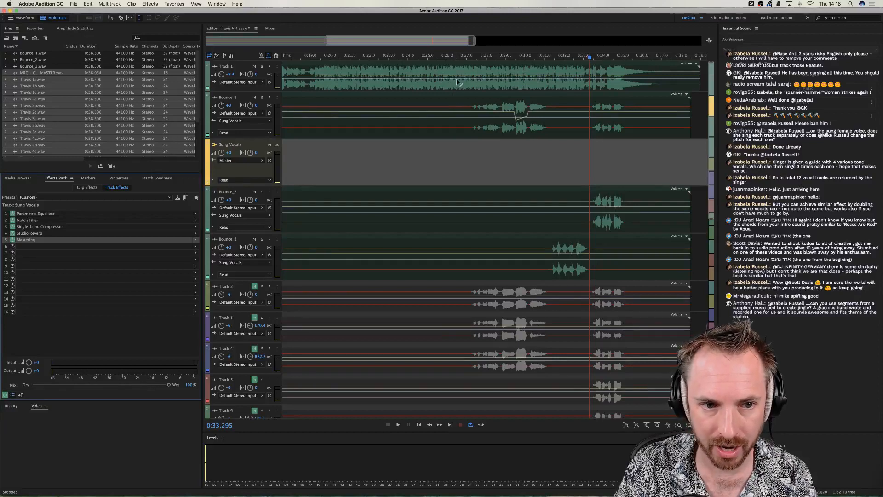
# Select the music clip on Track 1 and place the playhead at about 0:25.7.
pyautogui.click(467, 79)
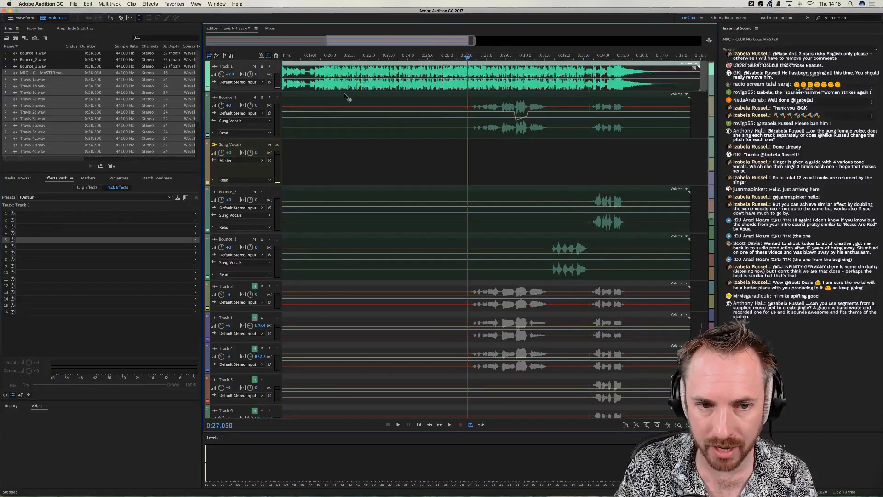
pyautogui.click(442, 85)
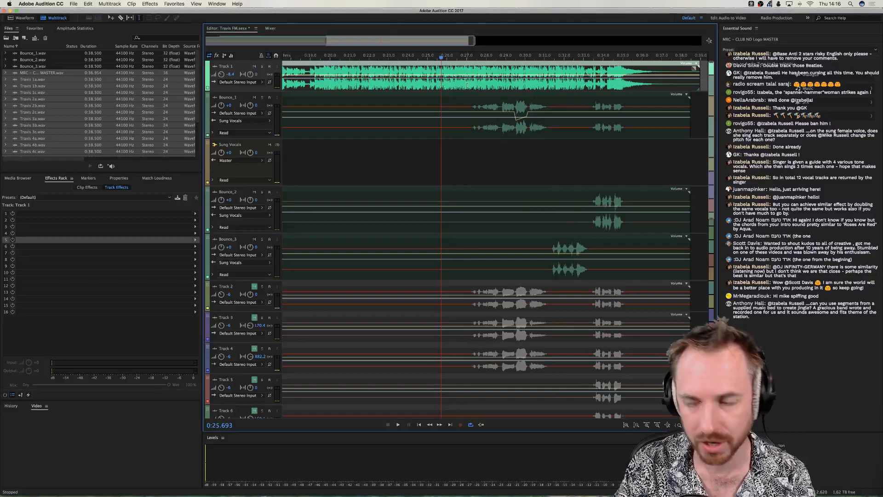
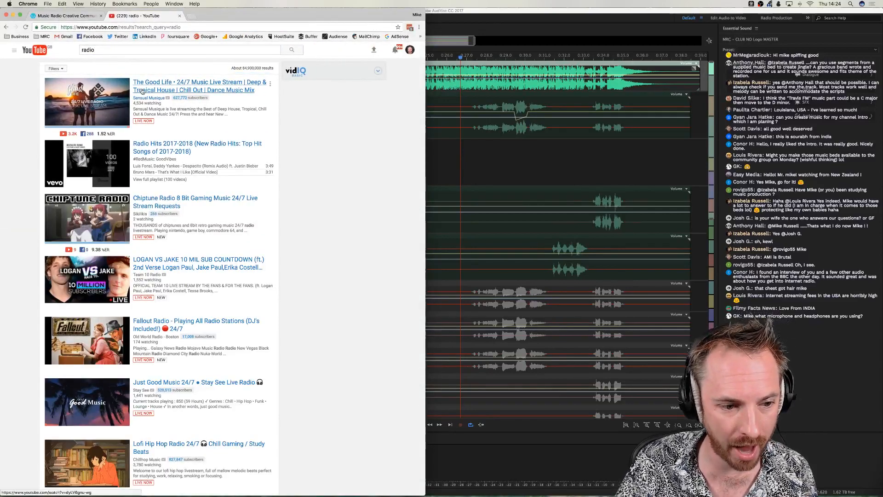
# In Chrome, look through the YouTube search results for "radio", checking which entries are live streams.
pyautogui.click(151, 261)
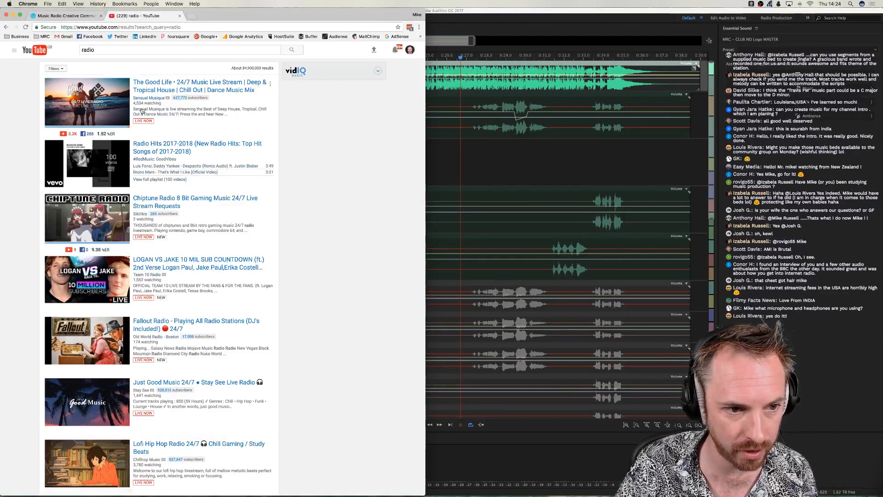
pyautogui.click(144, 90)
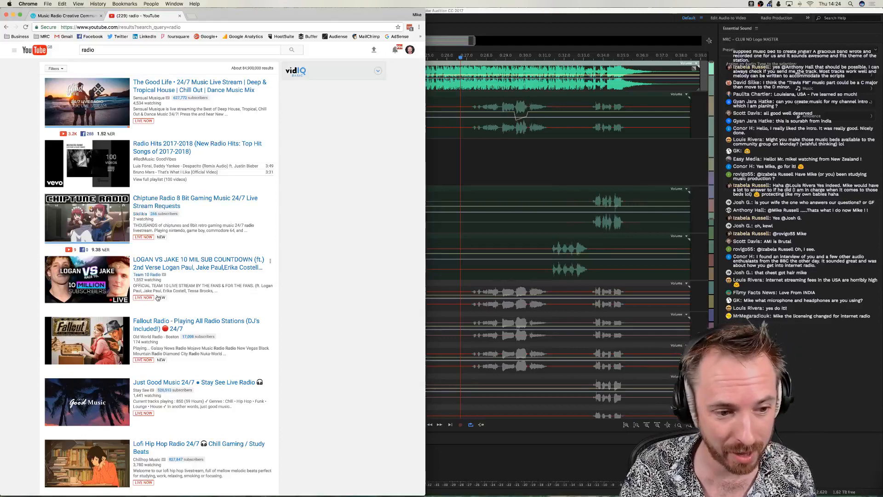
pyautogui.scroll(-2, 157, 298)
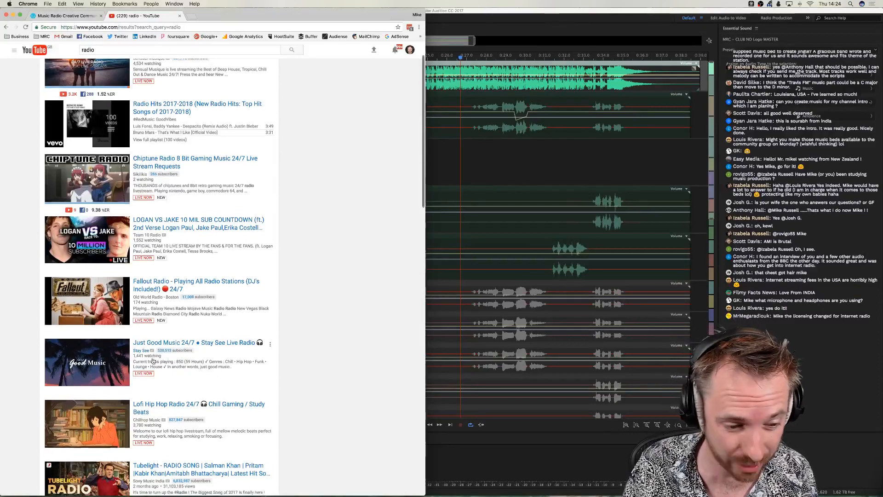
pyautogui.scroll(-2, 154, 360)
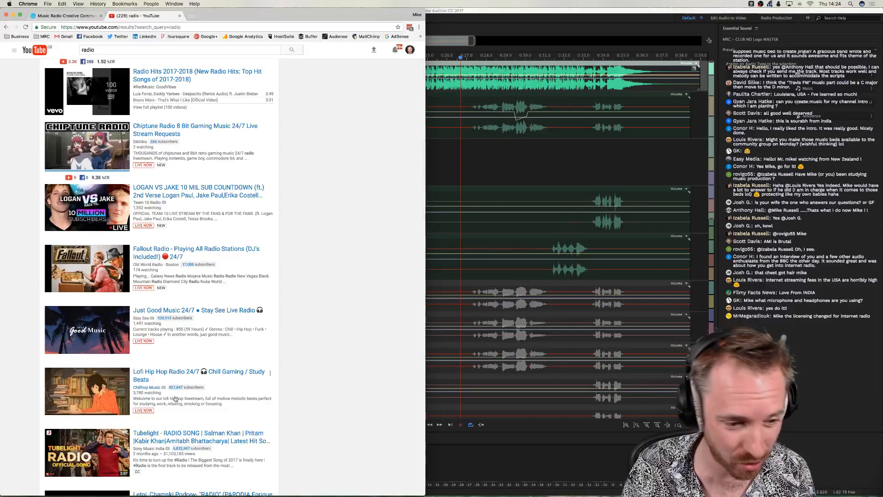
pyautogui.scroll(4, 176, 400)
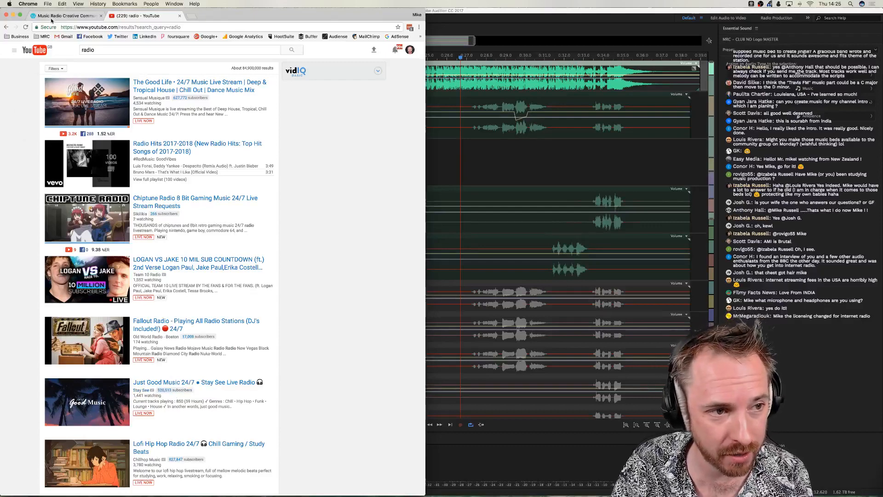
# Switch to the Music Radio Creative community page and select its web address.
pyautogui.click(52, 18)
pyautogui.click(87, 26)
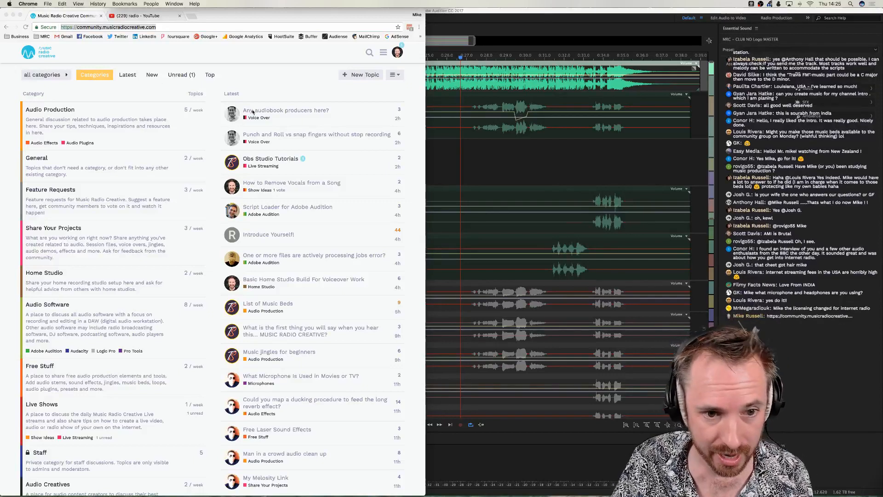
# Return to the YouTube "radio" results and filter them to live streams.
pyautogui.click(138, 16)
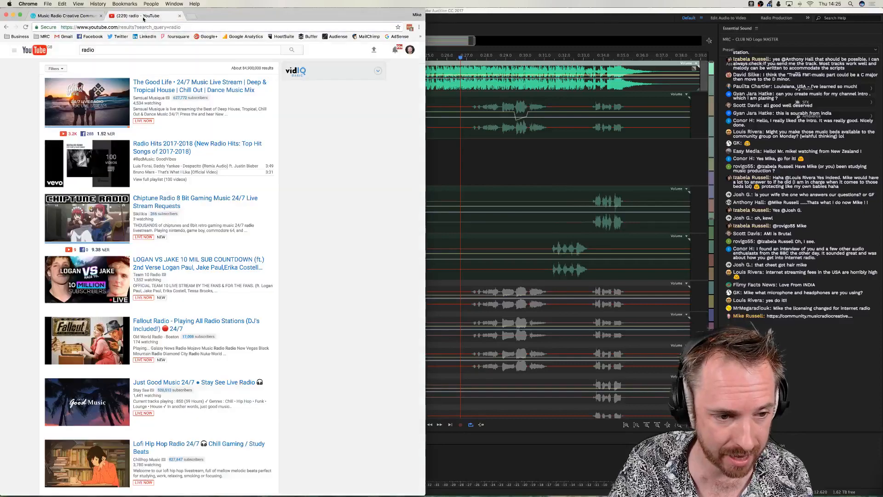
pyautogui.click(55, 68)
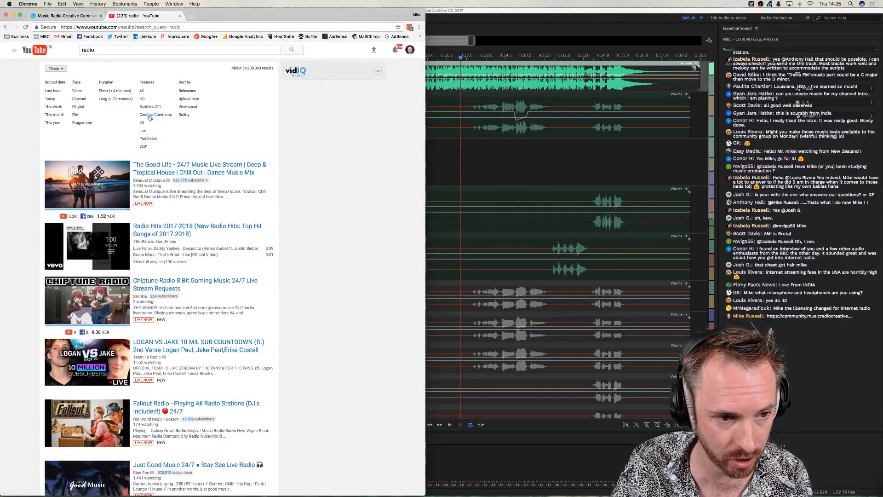
pyautogui.click(143, 131)
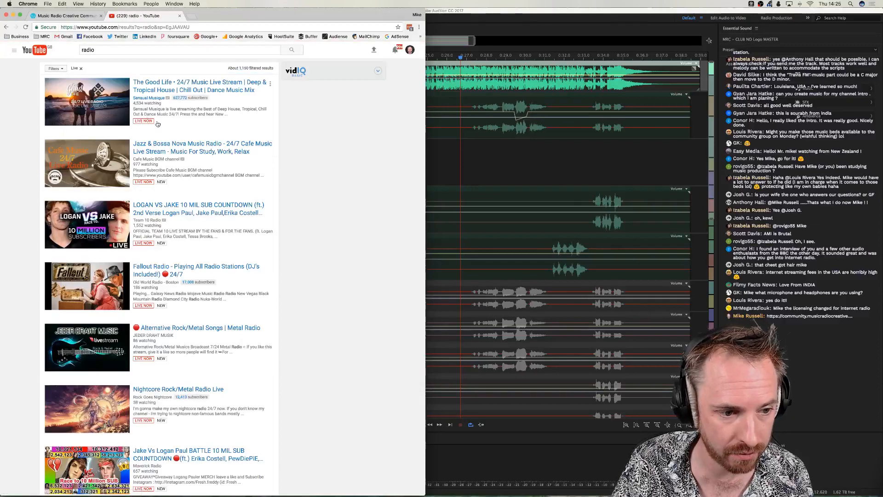
# Examine the first two pages of live radio streams and their viewer numbers.
pyautogui.scroll(-8, 157, 138)
pyautogui.scroll(-5, 169, 146)
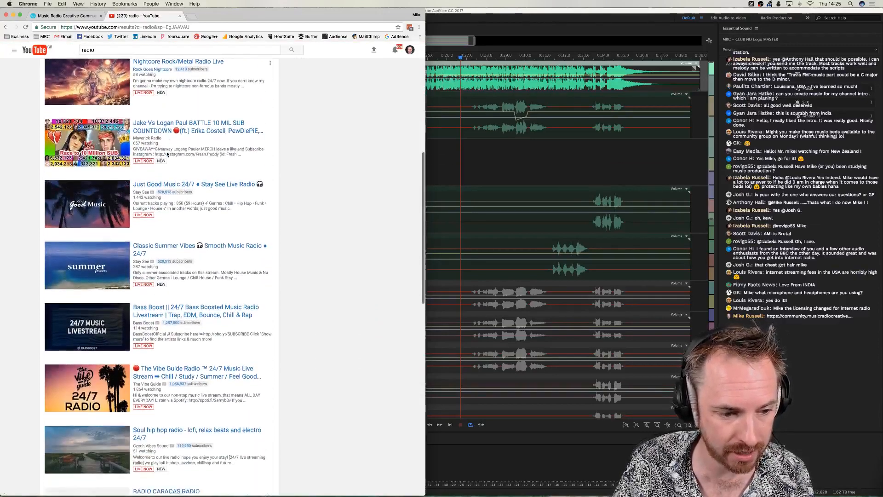
pyautogui.scroll(-4, 134, 311)
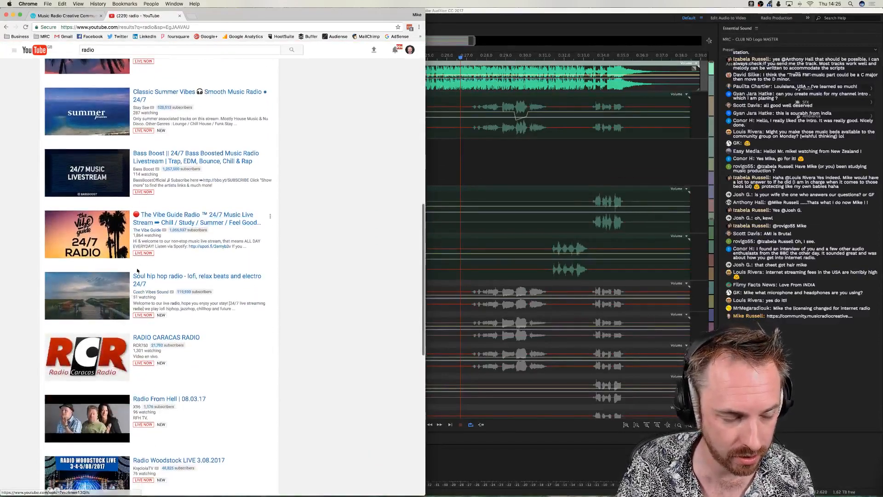
pyautogui.scroll(-5, 135, 270)
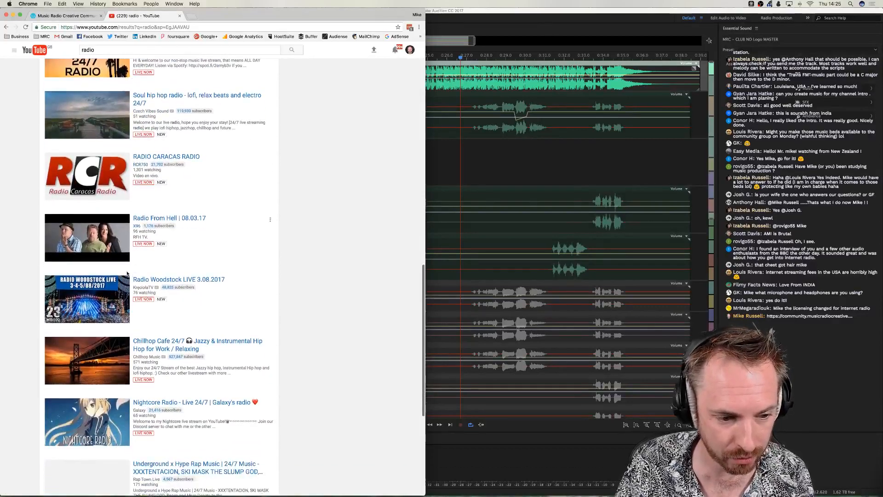
pyautogui.scroll(-2, 128, 273)
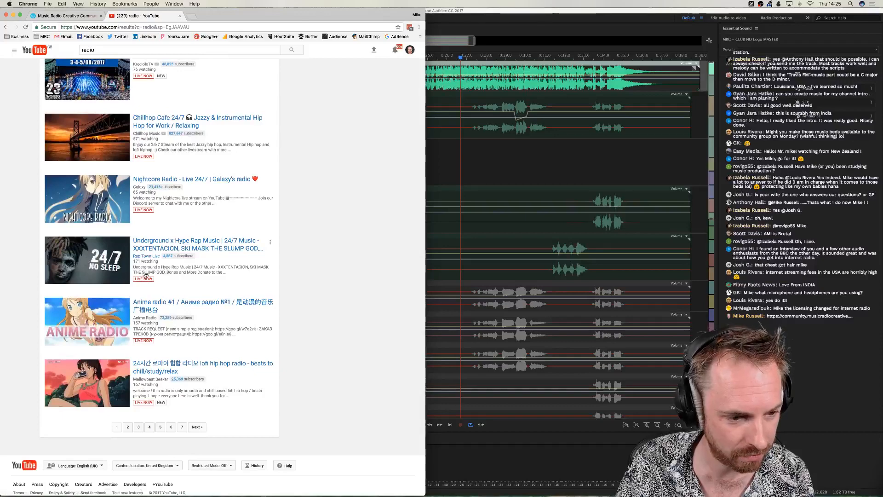
pyautogui.click(196, 427)
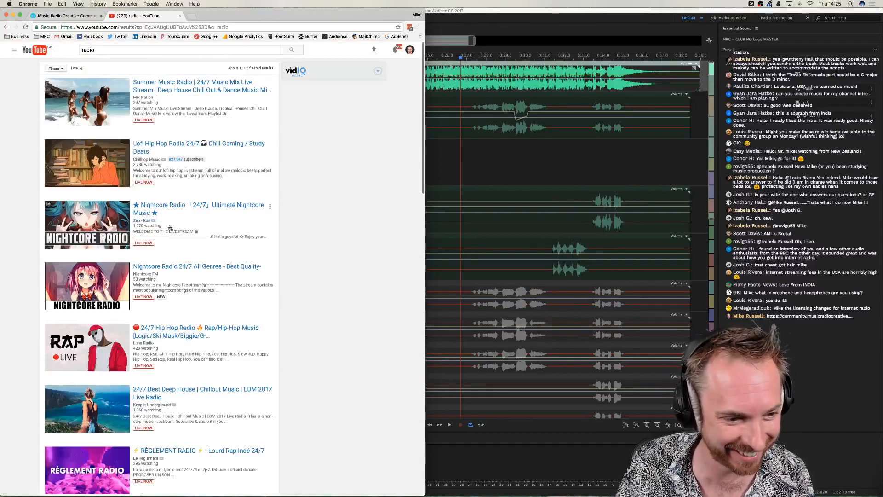
pyautogui.scroll(-4, 171, 219)
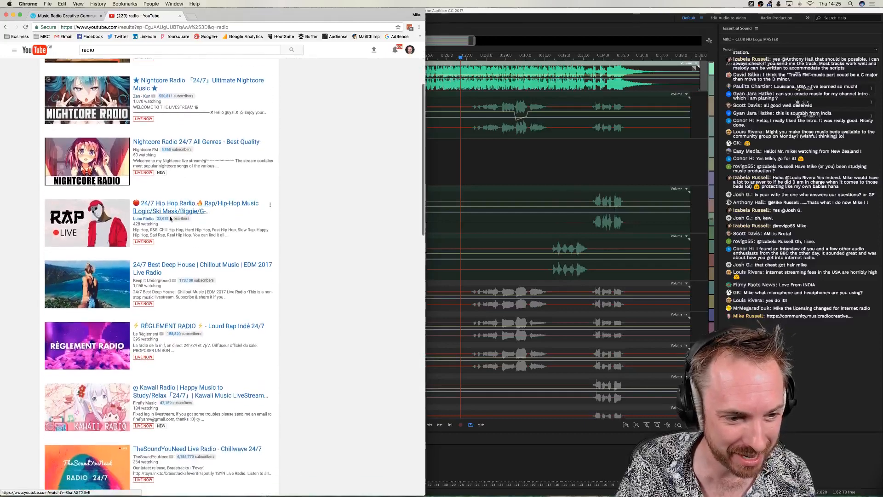
pyautogui.scroll(-2, 190, 251)
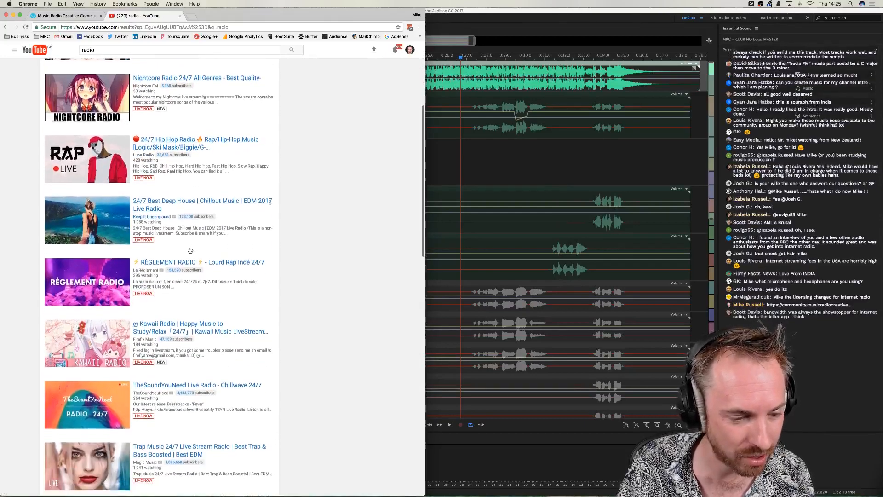
pyautogui.scroll(-3, 190, 250)
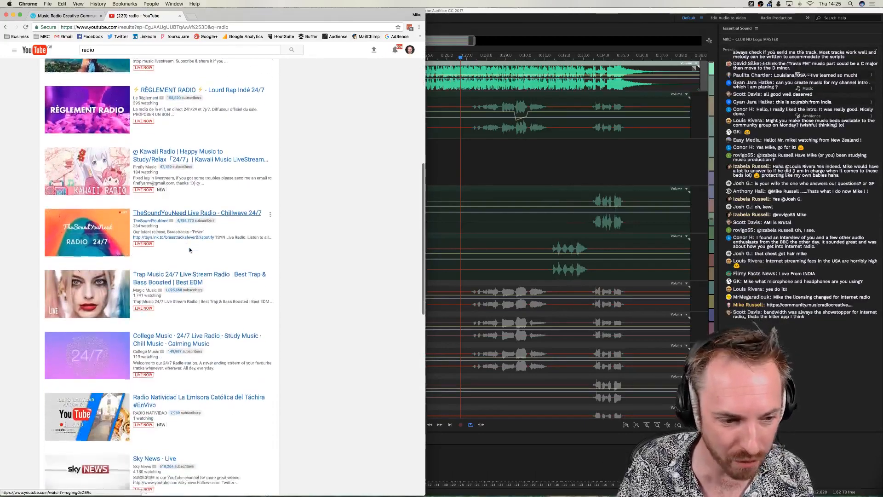
pyautogui.scroll(-1, 189, 250)
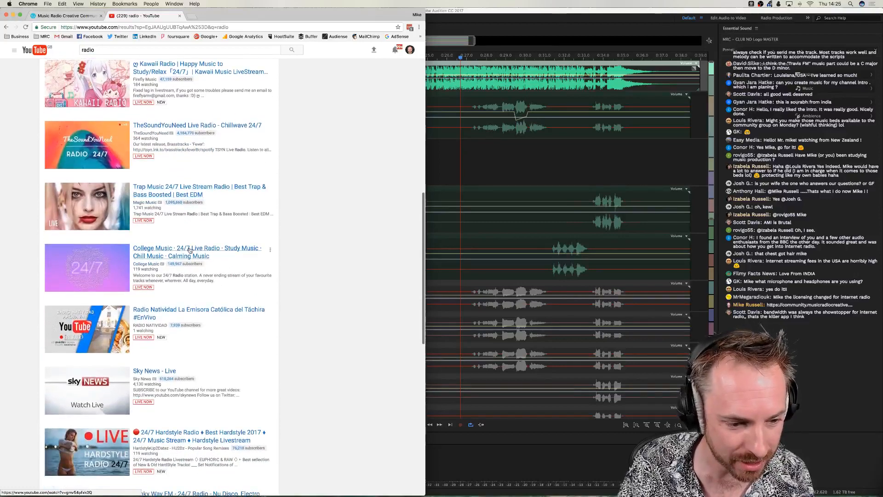
pyautogui.scroll(10, 190, 251)
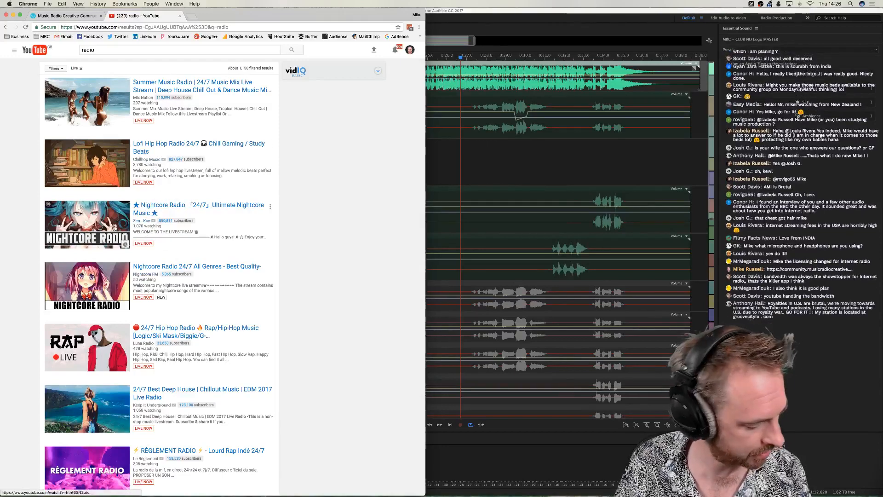
# Open the "Lofi Hip Hop Radio 24/7" live stream and examine its description, chat and viewer count.
pyautogui.click(148, 144)
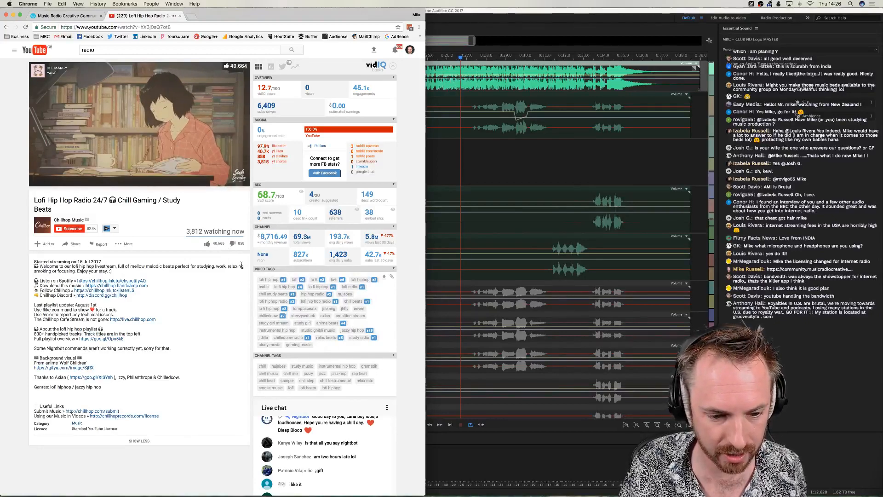
pyautogui.scroll(-5, 241, 265)
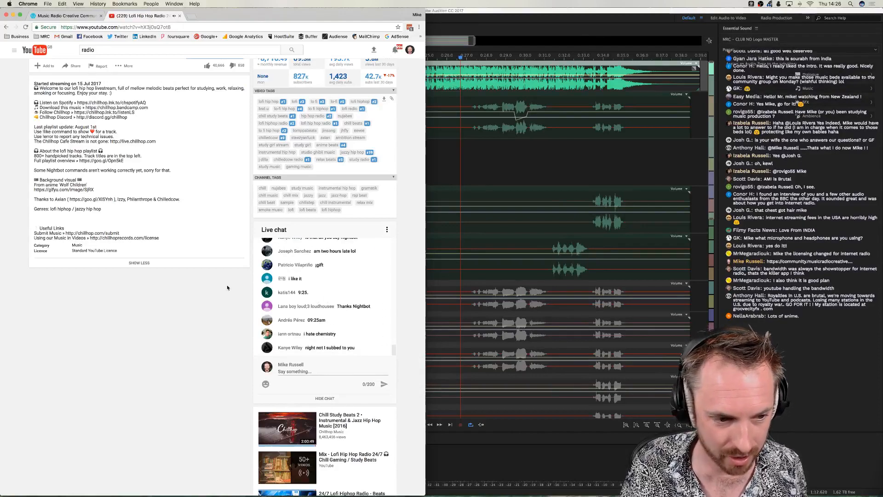
pyautogui.scroll(3, 227, 285)
pyautogui.scroll(5, 227, 287)
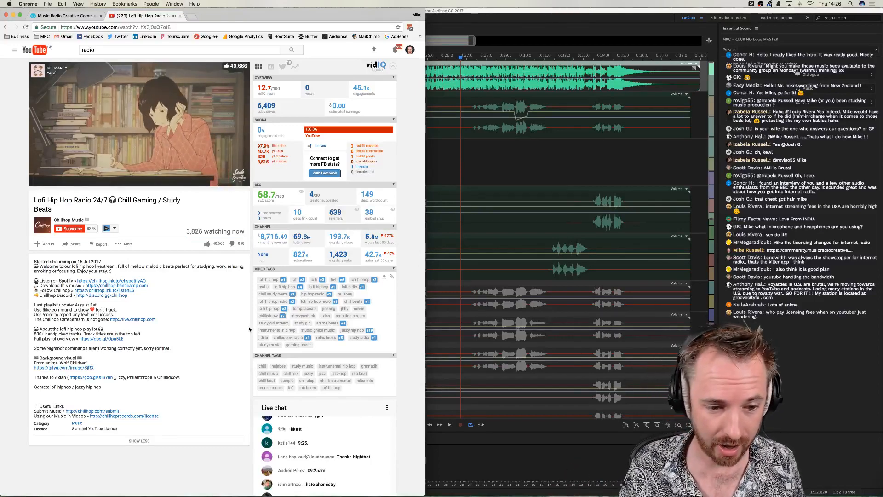
pyautogui.scroll(-1, 249, 329)
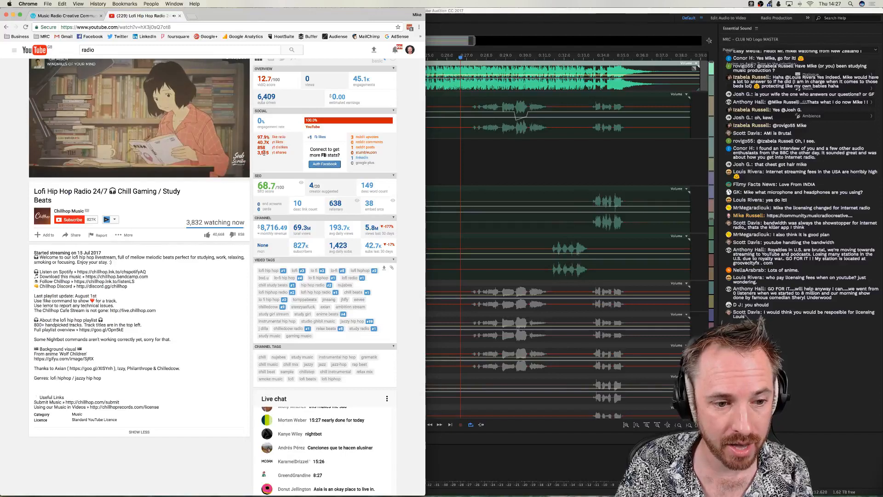
pyautogui.doubleClick(193, 222)
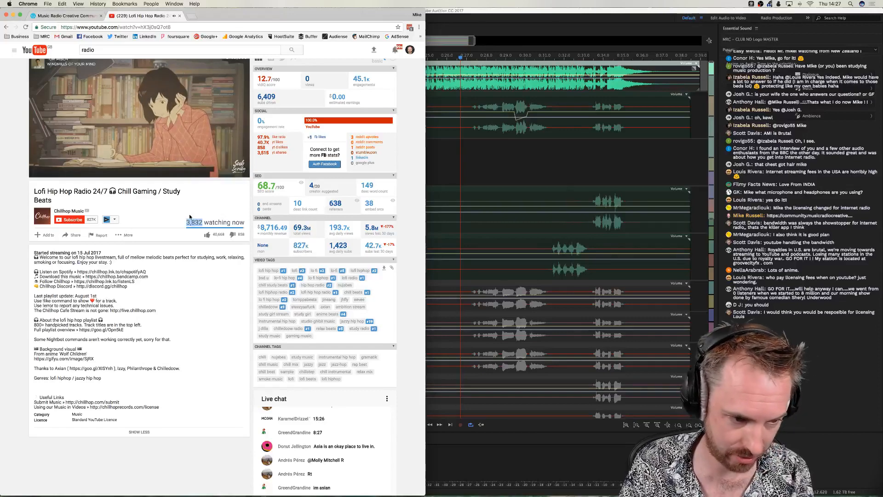
pyautogui.scroll(1, 190, 217)
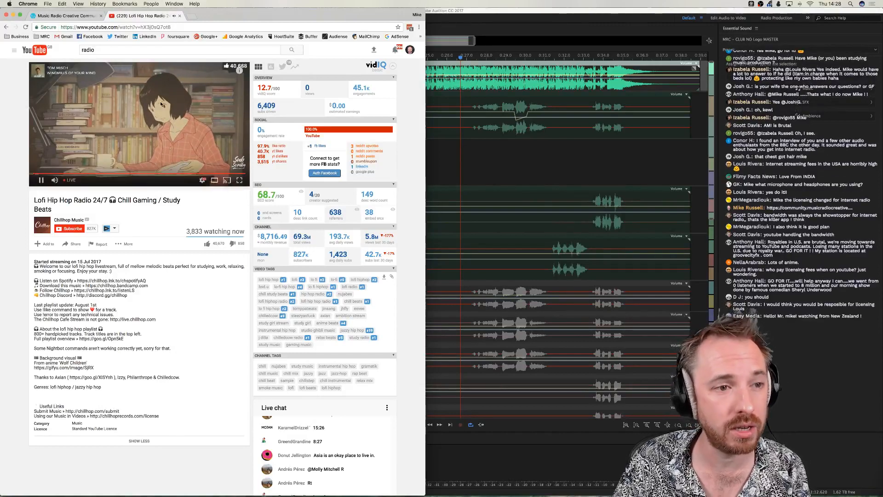
# Go back to the Music Radio Creative community and open the helpful audio producer resources list from the top topics.
pyautogui.click(65, 15)
pyautogui.click(79, 26)
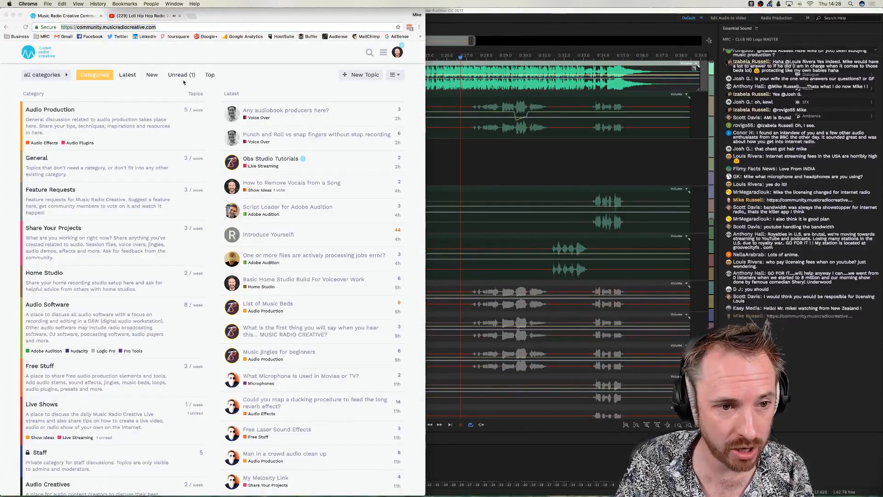
pyautogui.click(210, 75)
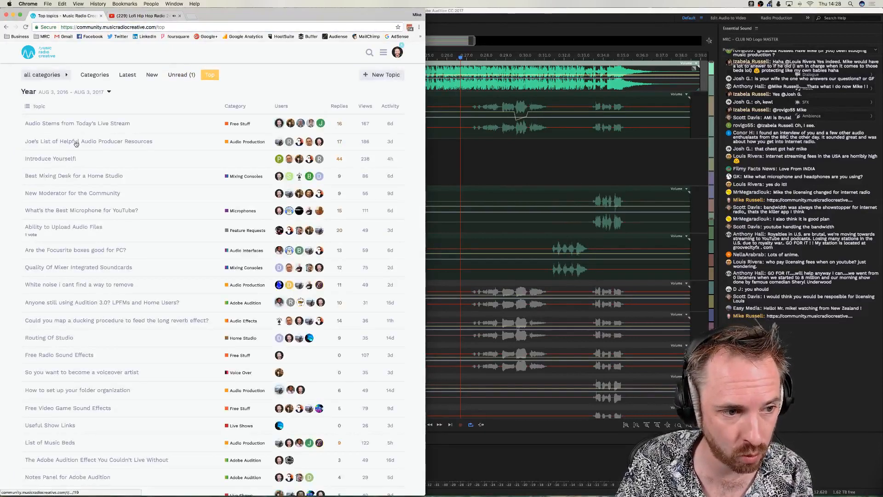
pyautogui.click(120, 142)
# Examine the plug-in and software links in the opening post of the resource list and return to Adobe Audition.
pyautogui.scroll(15, 170, 144)
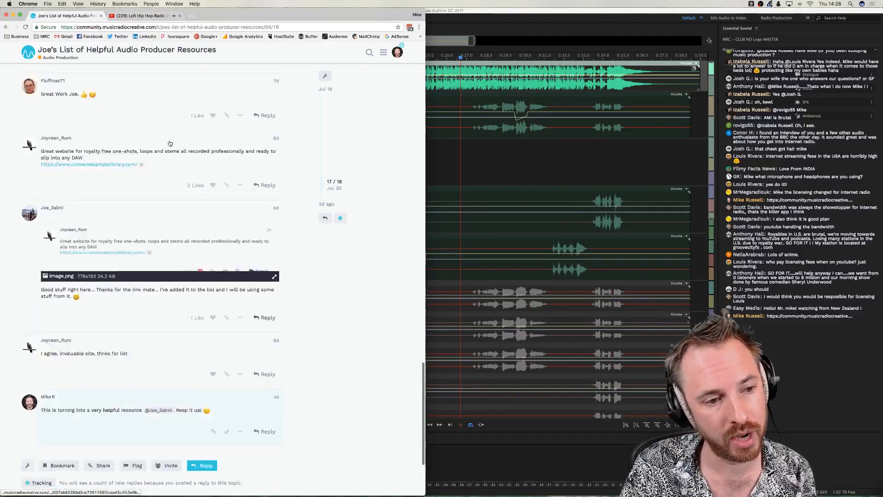
pyautogui.scroll(-3, 97, 204)
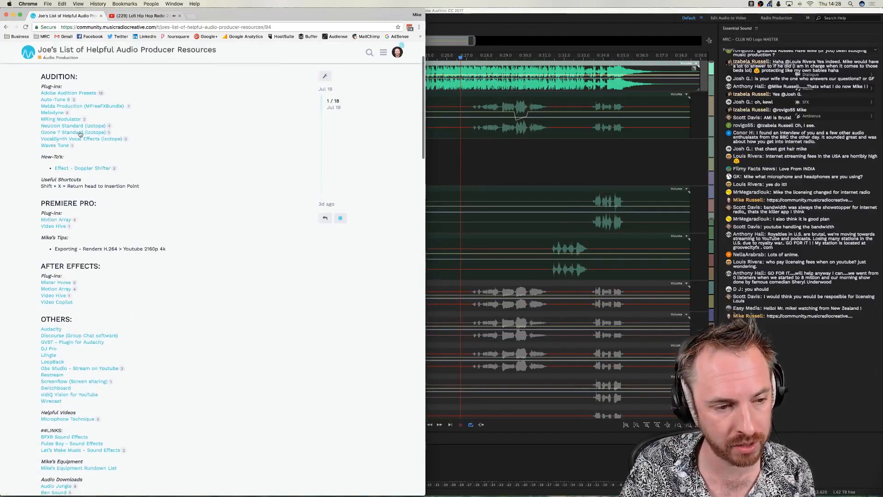
pyautogui.scroll(-3, 76, 307)
pyautogui.scroll(6, 92, 304)
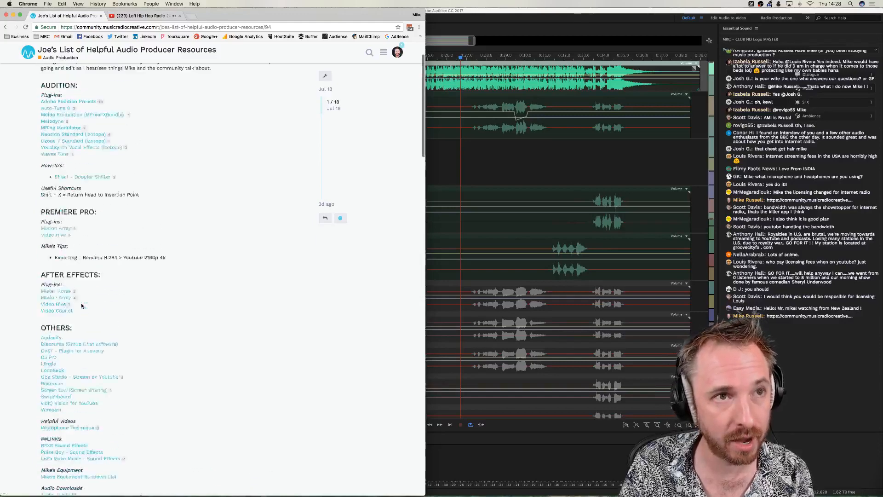
pyautogui.scroll(-1, 99, 301)
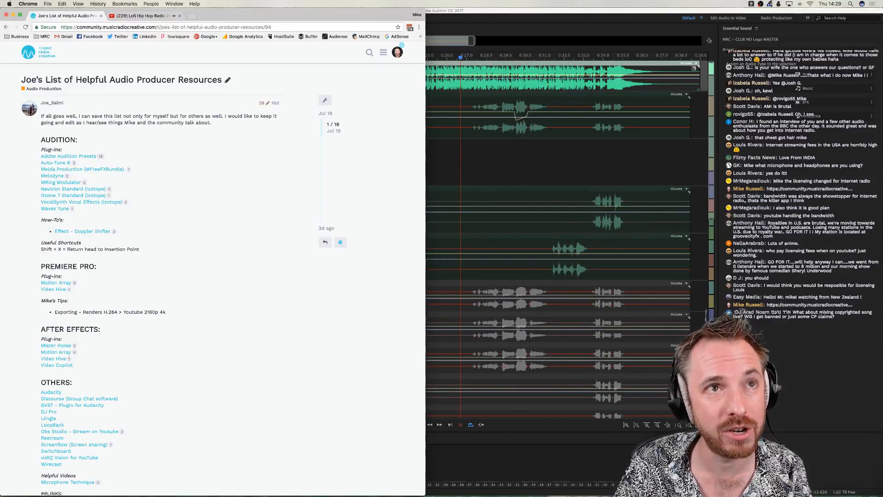
pyautogui.click(469, 180)
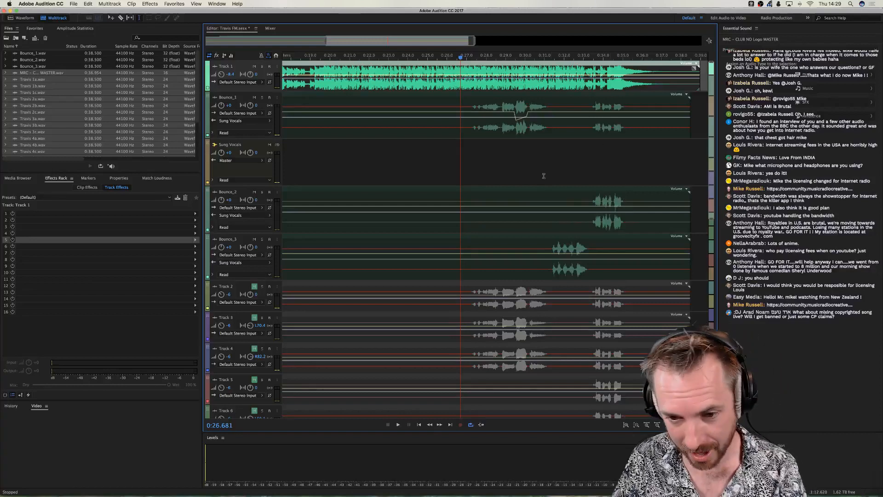
pyautogui.click(469, 156)
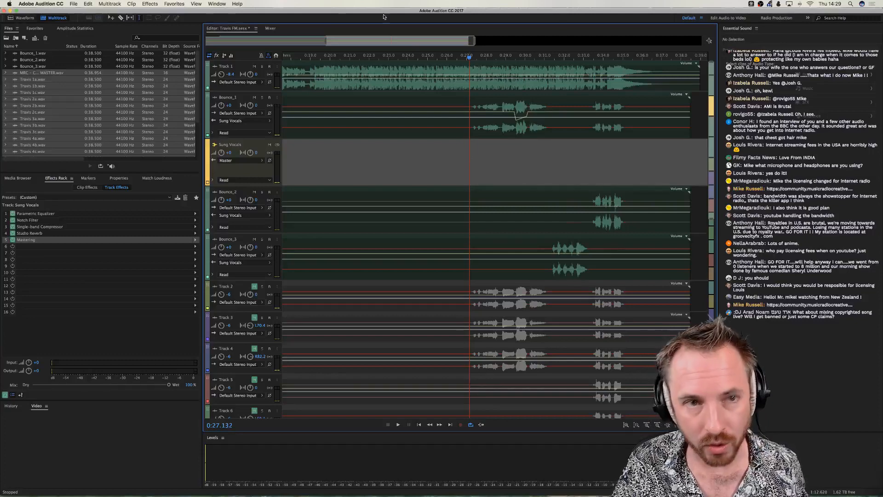
pyautogui.click(260, 482)
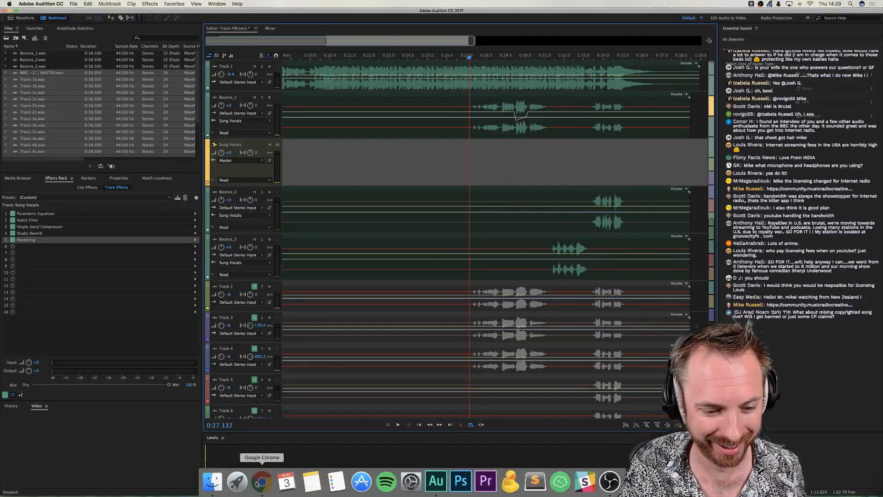
pyautogui.click(484, 160)
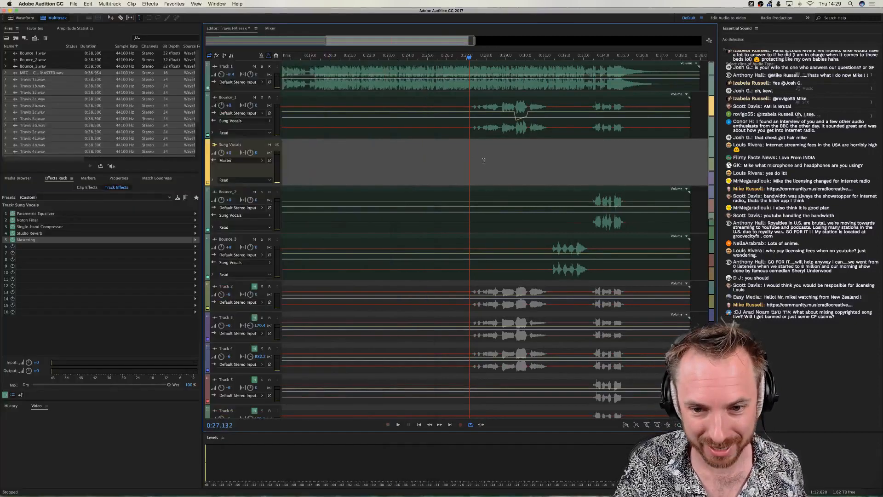
# Cut the music on Track 1 down to a lead-in of about 2 seconds before the main section at about 0:27.4.
pyautogui.scroll(-3, 479, 58)
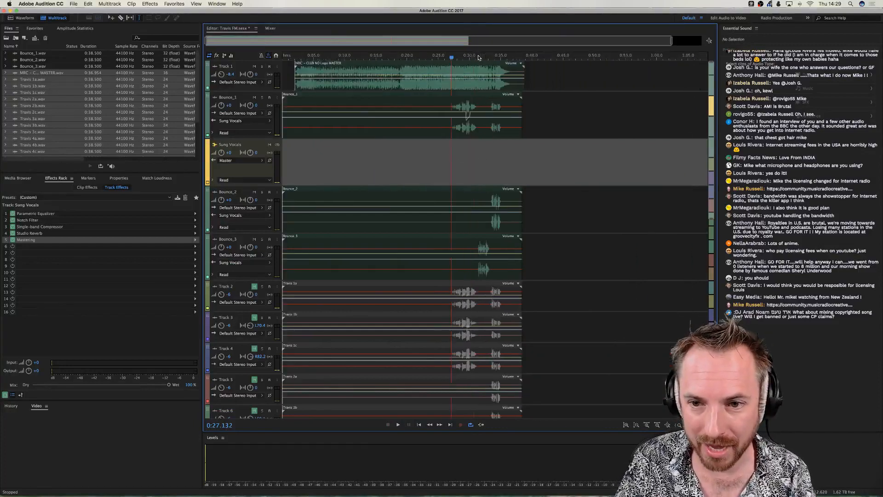
pyautogui.click(442, 86)
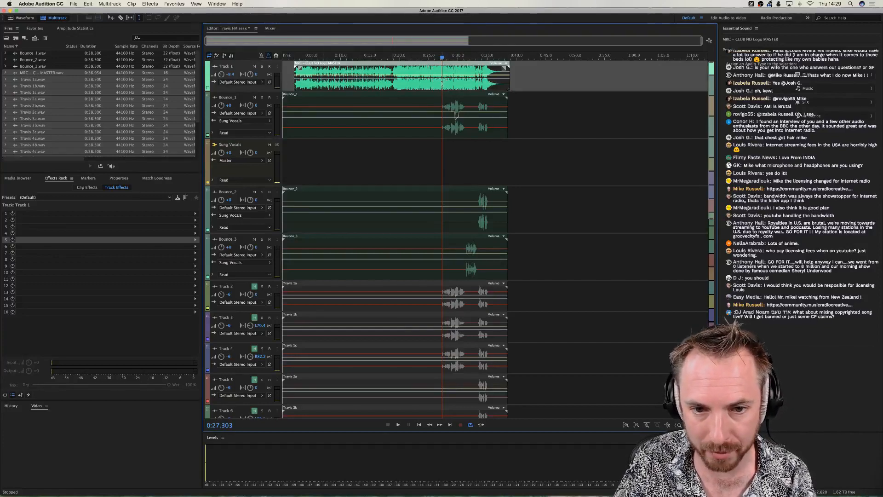
pyautogui.moveTo(443, 85)
pyautogui.mouseDown()
pyautogui.moveTo(299, 83)
pyautogui.moveTo(441, 81)
pyautogui.mouseUp()
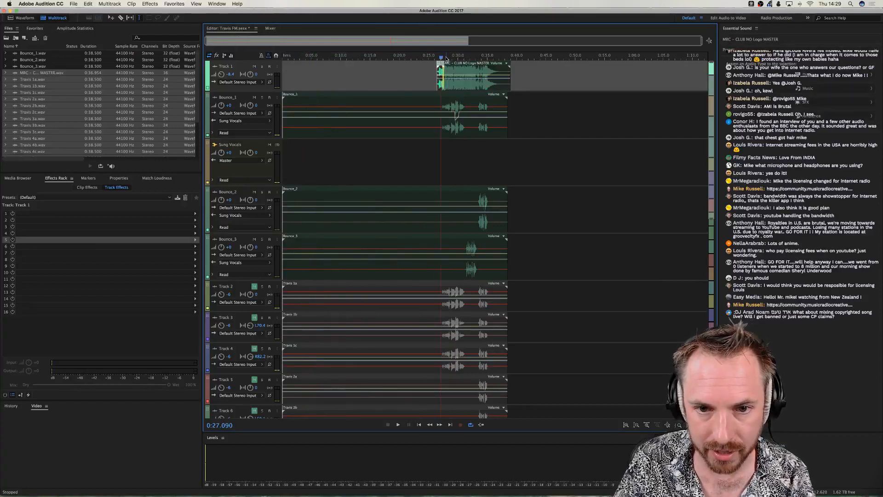
pyautogui.scroll(10, 446, 59)
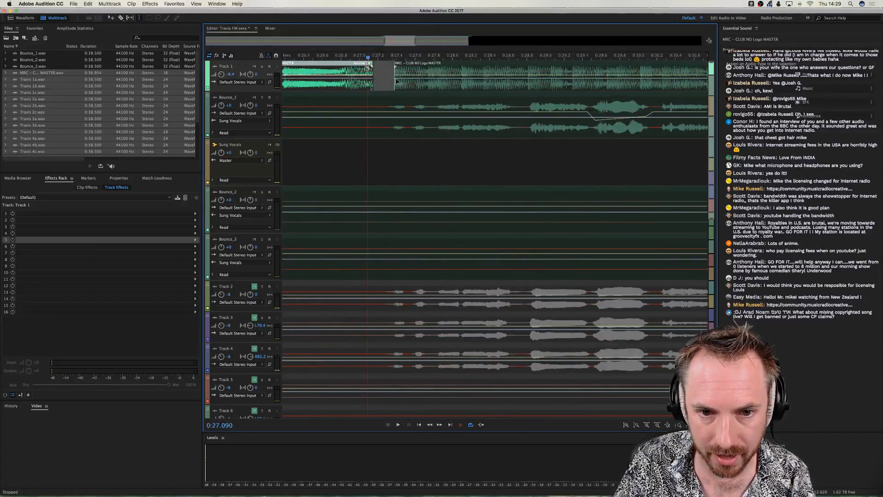
pyautogui.click(383, 82)
pyautogui.press('space')
pyautogui.press('space')
# Move the lead-in music clip up against the main music section on Track 1 and play the join.
pyautogui.moveTo(337, 84); pyautogui.dragTo(354, 84)
pyautogui.click(338, 84)
pyautogui.press('space')
pyautogui.press('space')
pyautogui.press('space')
pyautogui.press('space')
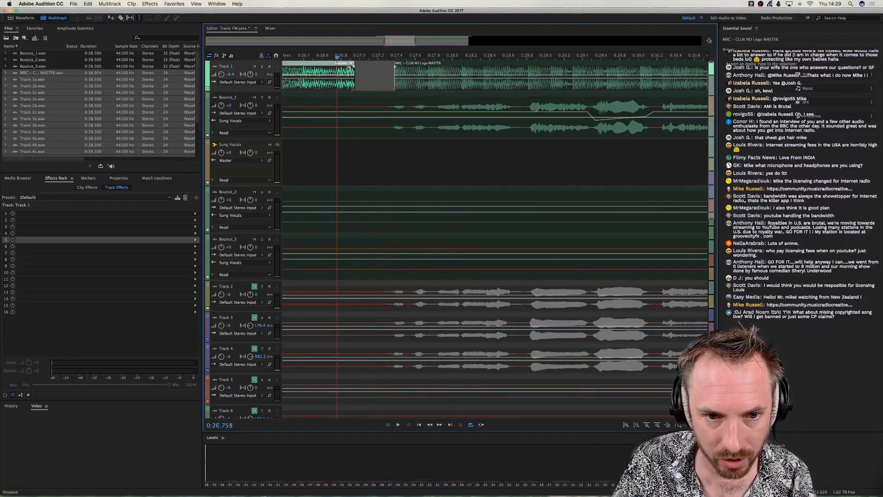
pyautogui.press('space')
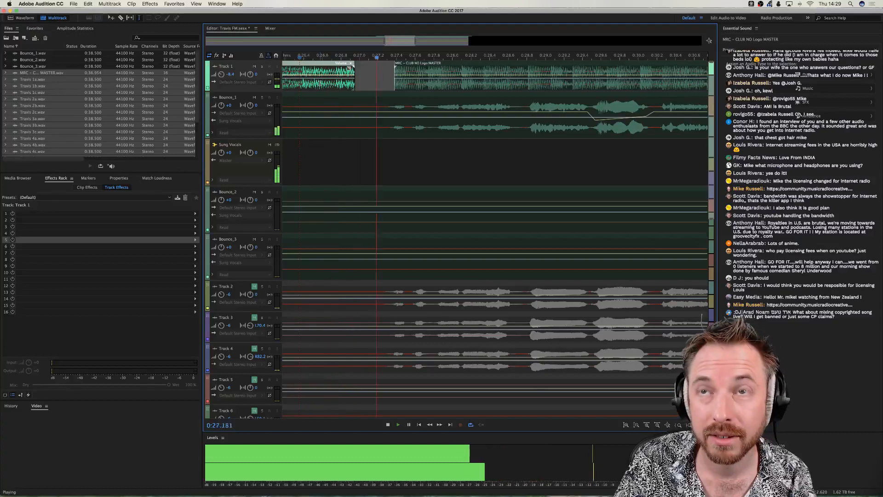
pyautogui.press('space')
pyautogui.moveTo(353, 84); pyautogui.dragTo(395, 84)
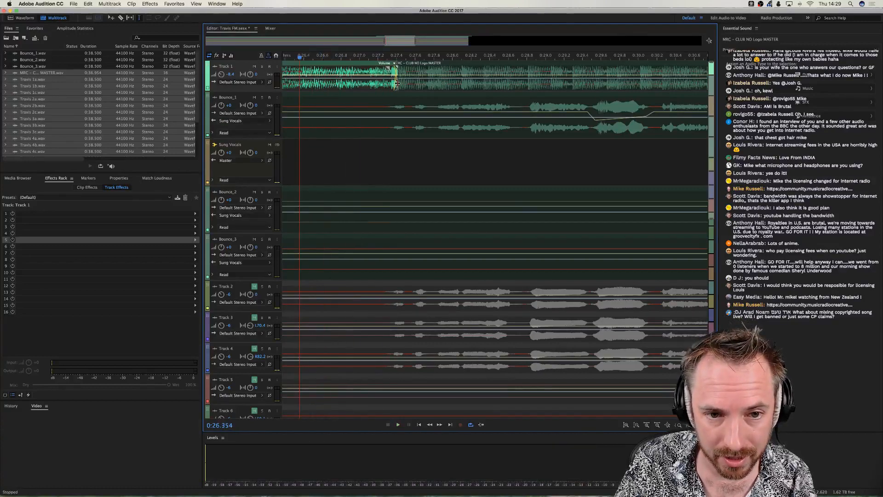
pyautogui.press('space')
pyautogui.press('space')
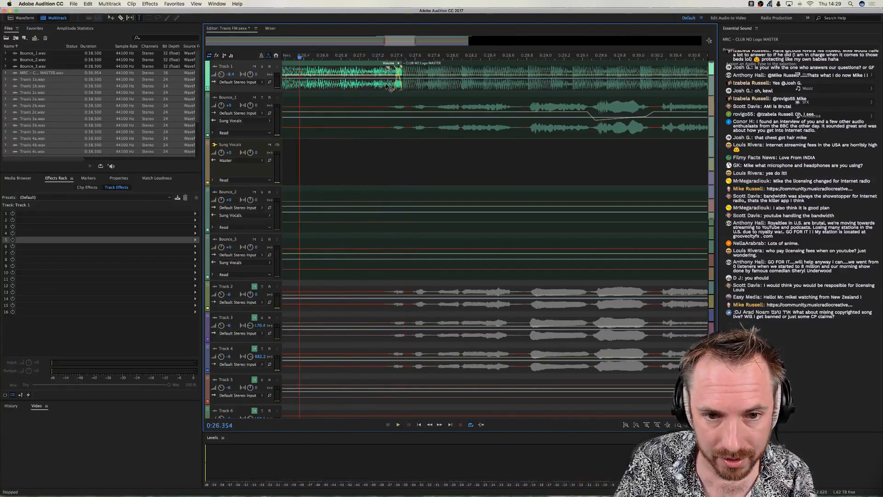
# Fine-tune the start of the main music clip so it overlaps the lead-in clip with a very short crossfade.
pyautogui.click(411, 88)
pyautogui.click(396, 86)
pyautogui.click(406, 88)
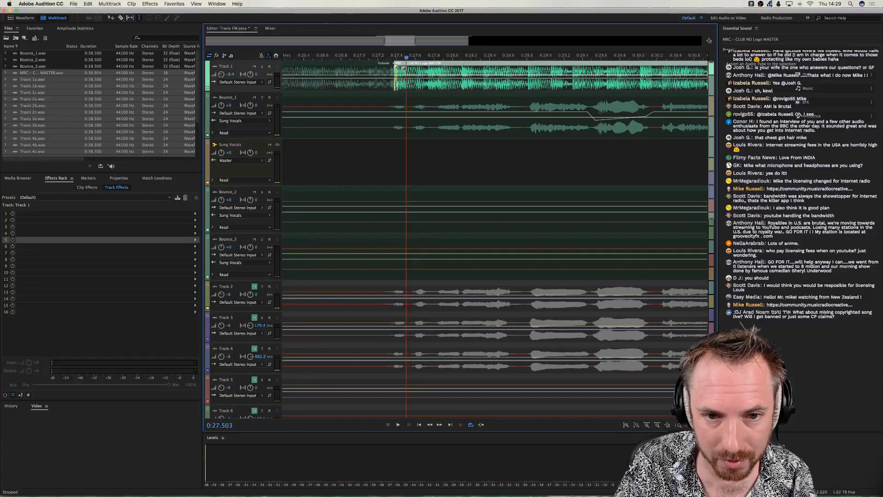
pyautogui.moveTo(397, 88); pyautogui.dragTo(395, 89)
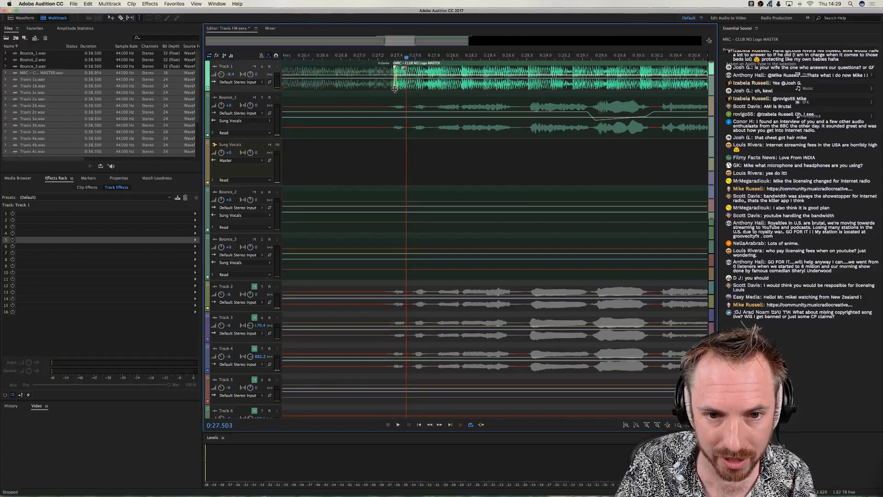
pyautogui.click(390, 87)
# Play the edited jingle with music and sung vocals from about 0:24.8.
pyautogui.scroll(-4, 381, 56)
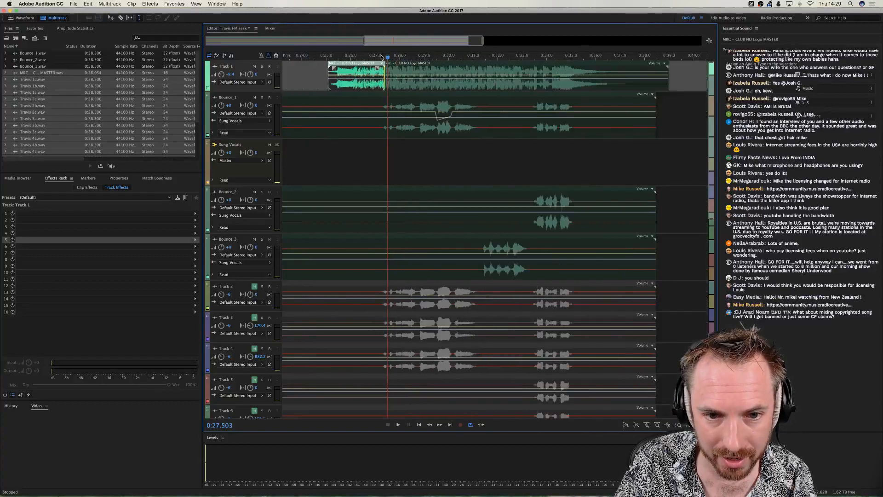
pyautogui.scroll(-2, 382, 57)
pyautogui.click(336, 56)
pyautogui.press('space')
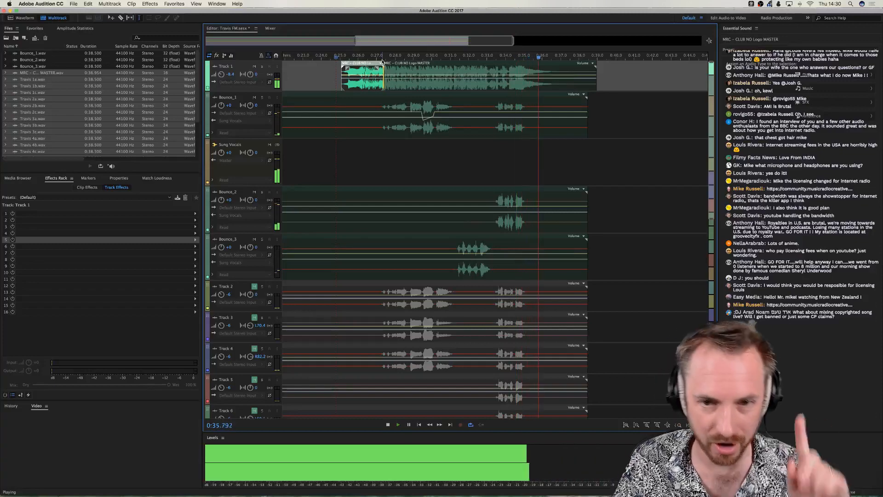
pyautogui.press('space')
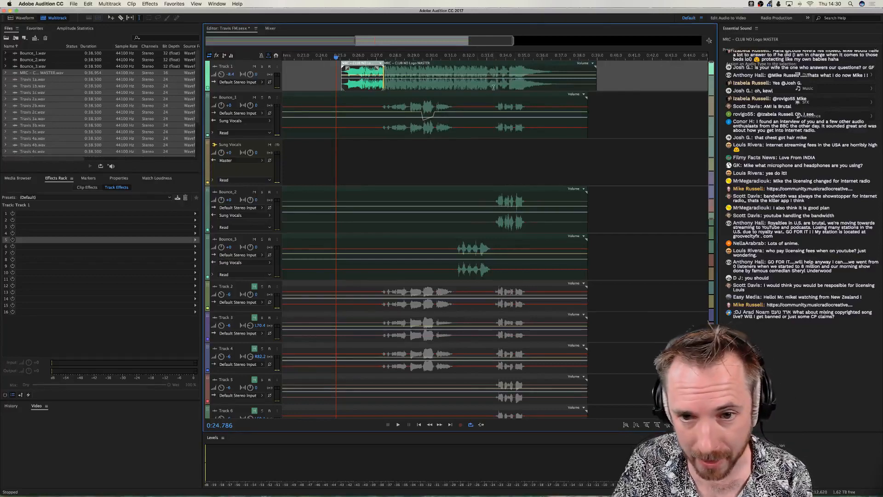
# Play the end of the jingle and delete the Track 1 music between about 0:28 and 0:33.
pyautogui.click(478, 85)
pyautogui.press('space')
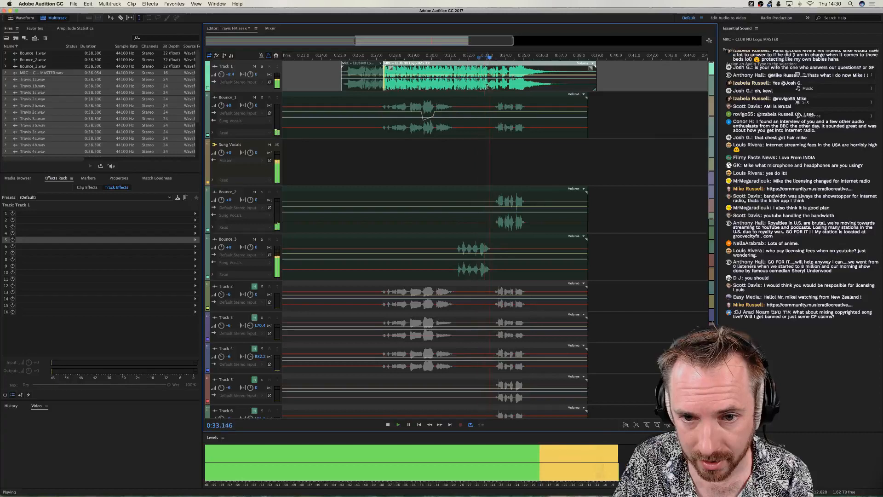
pyautogui.press('space')
pyautogui.moveTo(487, 56); pyautogui.dragTo(408, 56)
pyautogui.press('Delete')
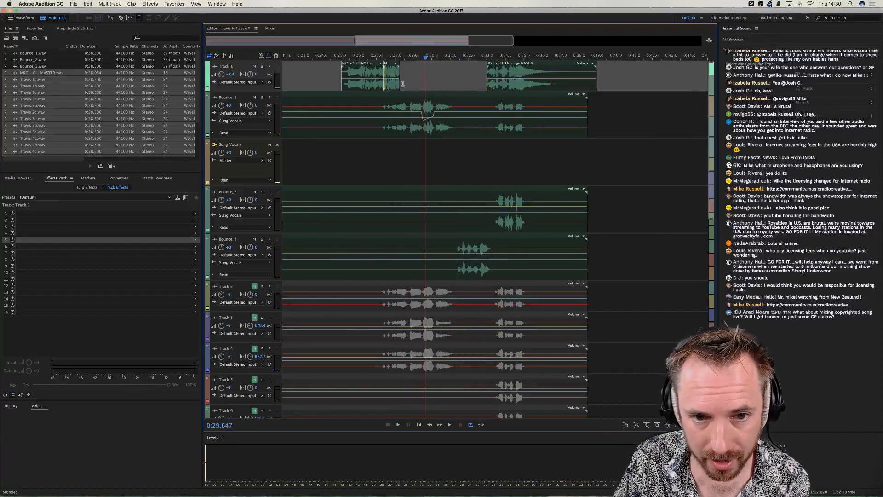
# Delete the leftover music sliver and the Bounce_1, Bounce_2 and Bounce_3 audio between about 0:26.6 and 0:33.3.
pyautogui.moveTo(491, 126); pyautogui.dragTo(369, 128)
pyautogui.press('Delete')
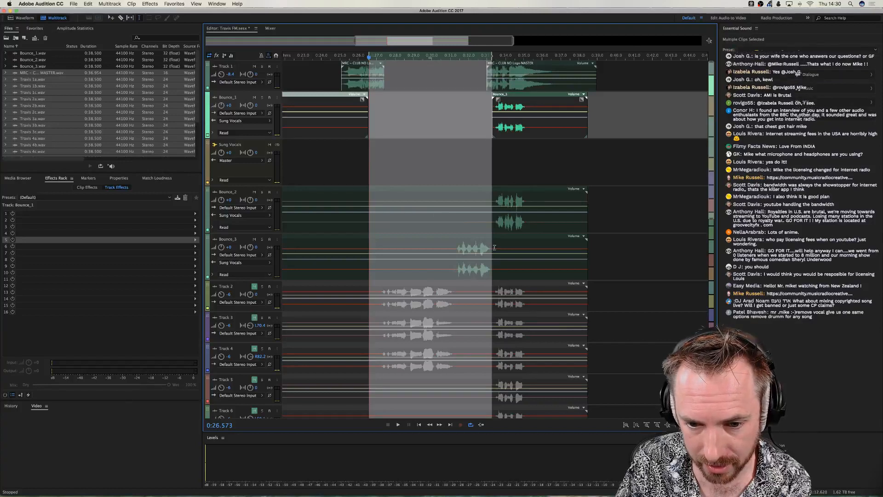
pyautogui.moveTo(495, 258); pyautogui.dragTo(368, 189)
pyautogui.press('Delete')
pyautogui.click(440, 163)
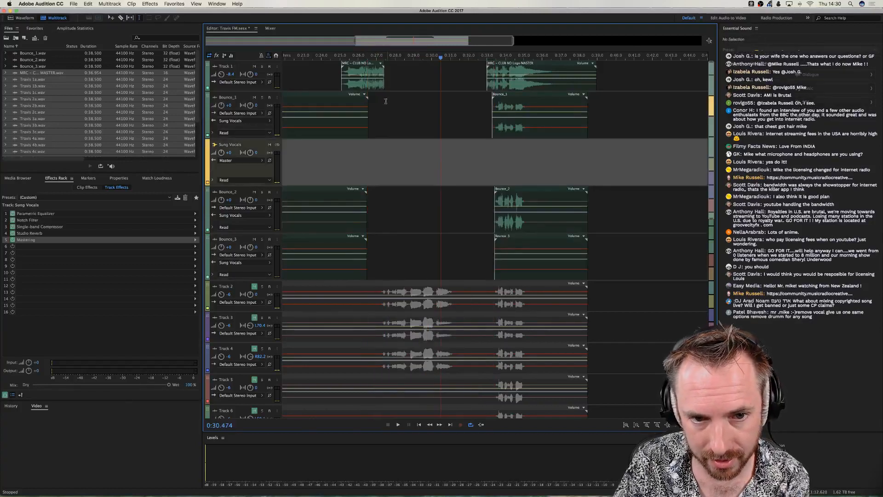
# Move the lead-in music clip along Track 1 to meet the ending music at about 0:33 and play the join.
pyautogui.moveTo(379, 84); pyautogui.dragTo(483, 84)
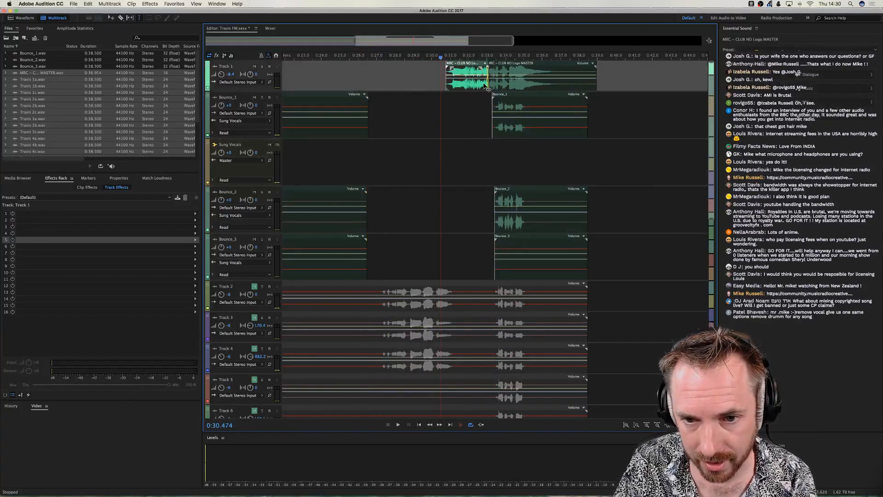
pyautogui.click(451, 101)
pyautogui.press('space')
pyautogui.scroll(3, 508, 58)
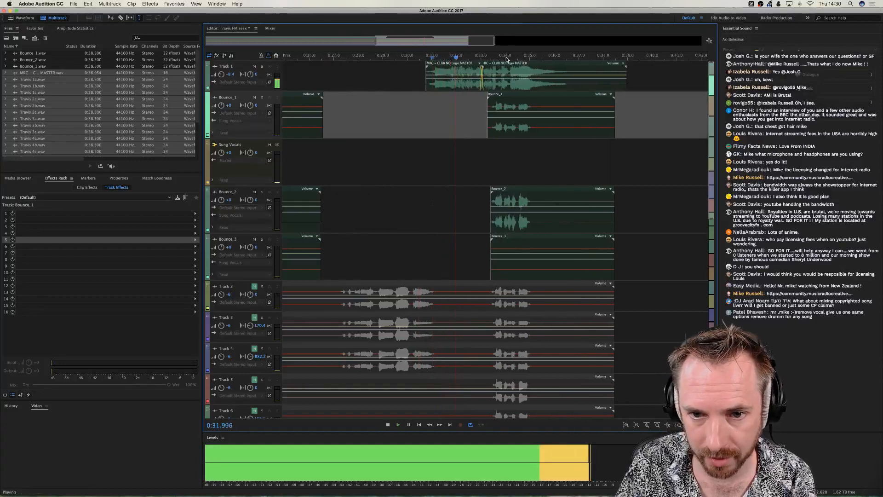
pyautogui.press('space')
# Shift the join between the two music clips to a short crossfade at about 0:33.5 and play it with the vocals.
pyautogui.moveTo(415, 85); pyautogui.dragTo(468, 87)
pyautogui.click(434, 87)
pyautogui.press('space')
pyautogui.press('space')
pyautogui.click(436, 105)
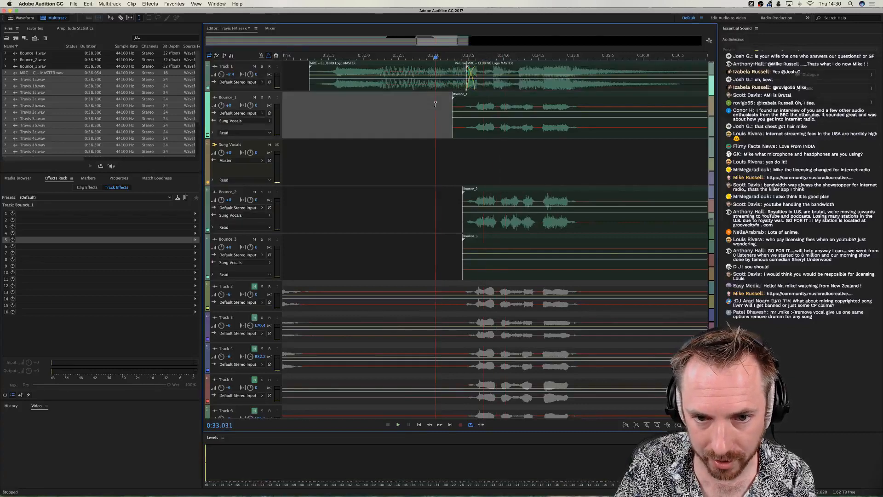
pyautogui.press('space')
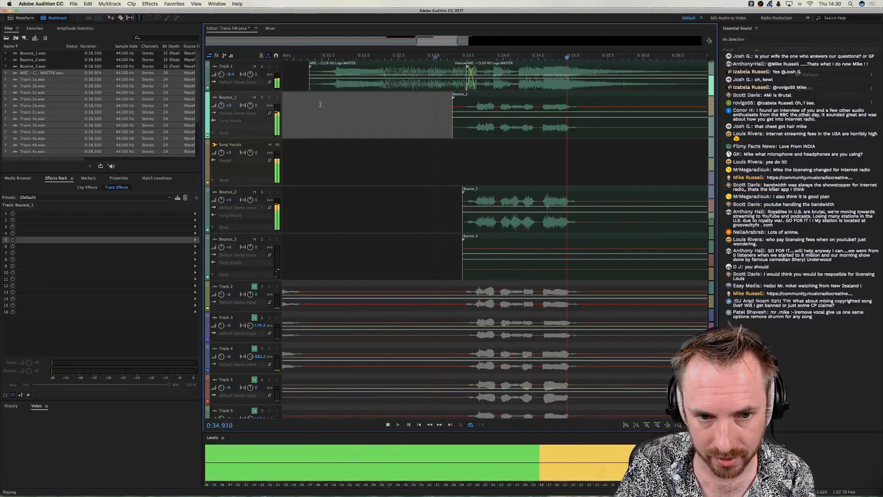
pyautogui.press('space')
pyautogui.press('space')
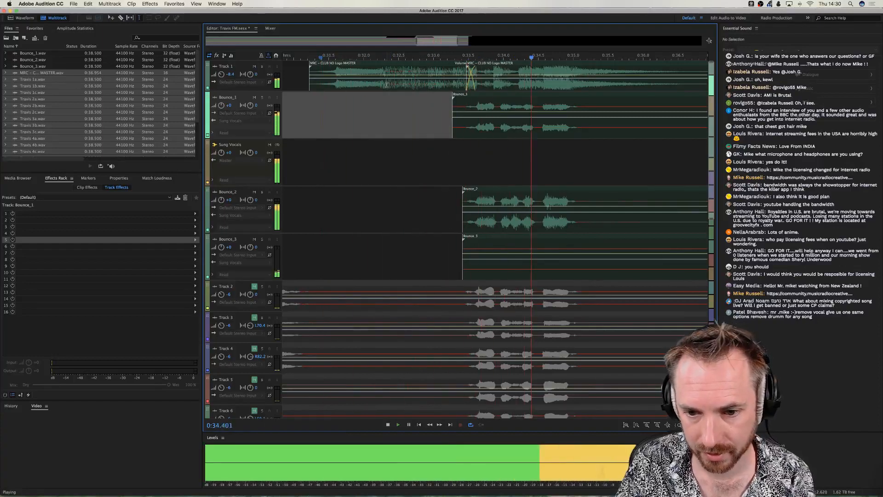
pyautogui.press('space')
# Cut off the beginning of the lead-in music clip so it starts at about 0:32.5, and check it by playing.
pyautogui.moveTo(387, 85); pyautogui.dragTo(455, 83)
pyautogui.press('Delete')
pyautogui.click(421, 86)
pyautogui.press('Delete')
pyautogui.click(413, 95)
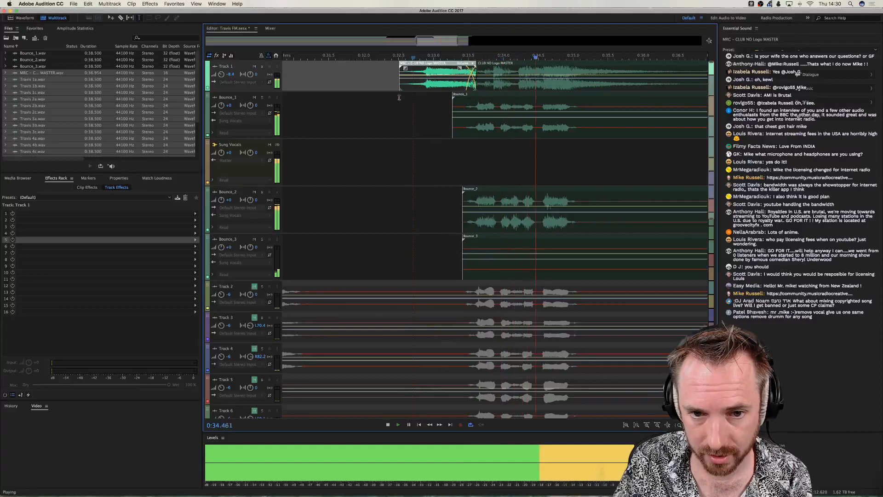
pyautogui.press('space')
# Play the shortened jingle through to its fading end from about 0:32.5.
pyautogui.click(443, 92)
pyautogui.scroll(-3, 467, 59)
pyautogui.press('space')
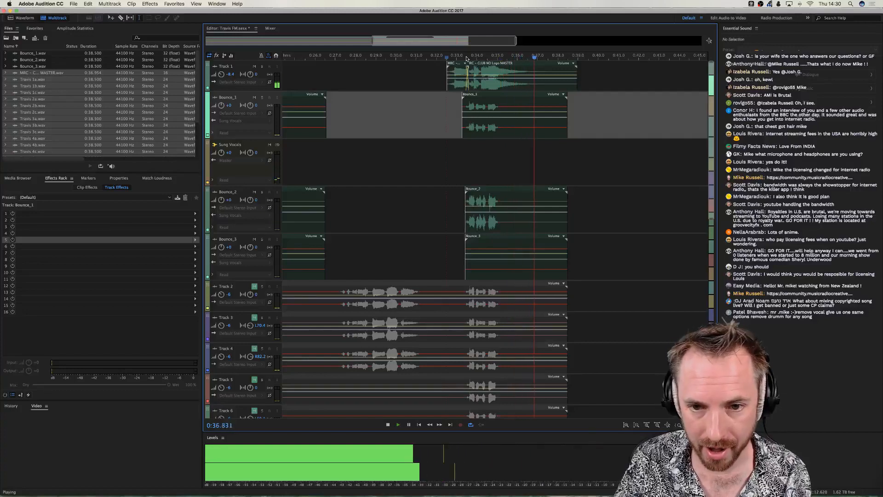
pyautogui.press('space')
# Mute the music on Track 1 and play the final sung vocals on their own.
pyautogui.click(254, 67)
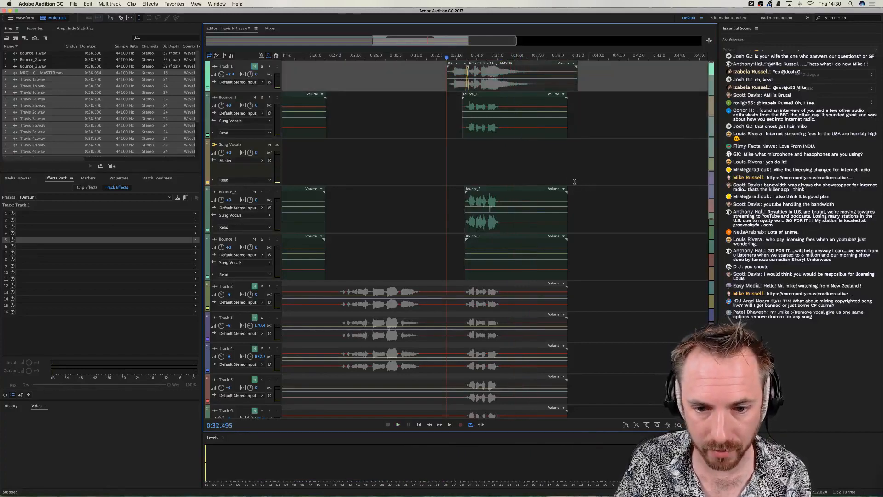
pyautogui.press('space')
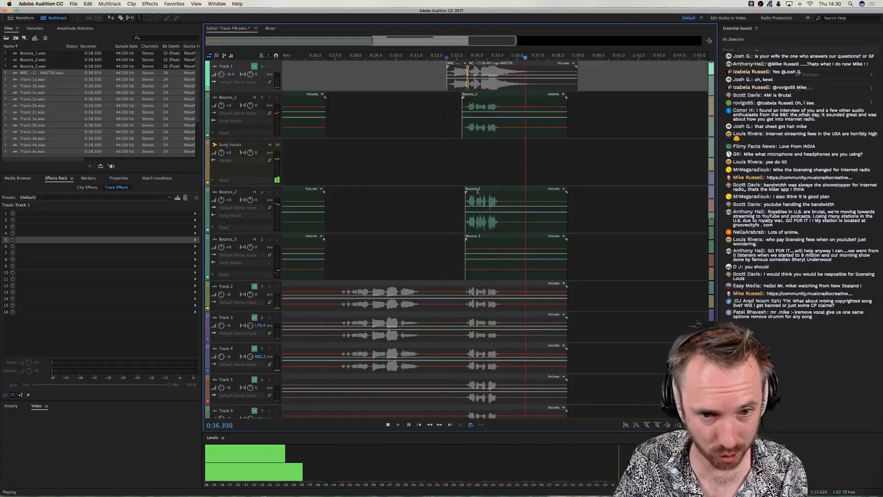
pyautogui.press('space')
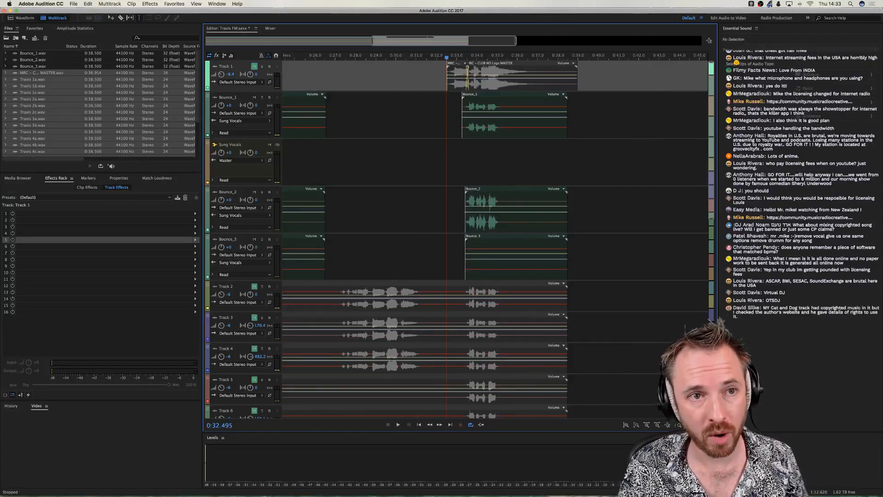
# Switch to Chrome, copy the Music Radio Creative community's base web address, and return to Adobe Audition.
pyautogui.click(262, 478)
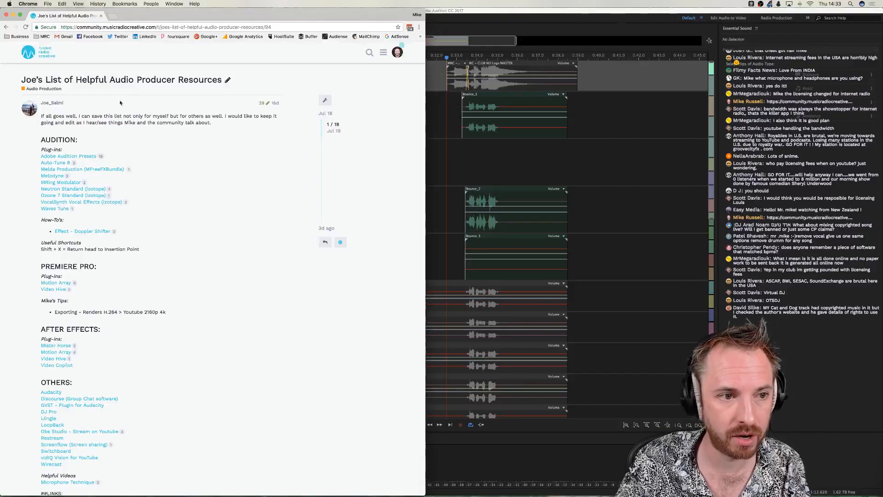
pyautogui.click(157, 28)
pyautogui.moveTo(157, 27); pyautogui.dragTo(7, 22)
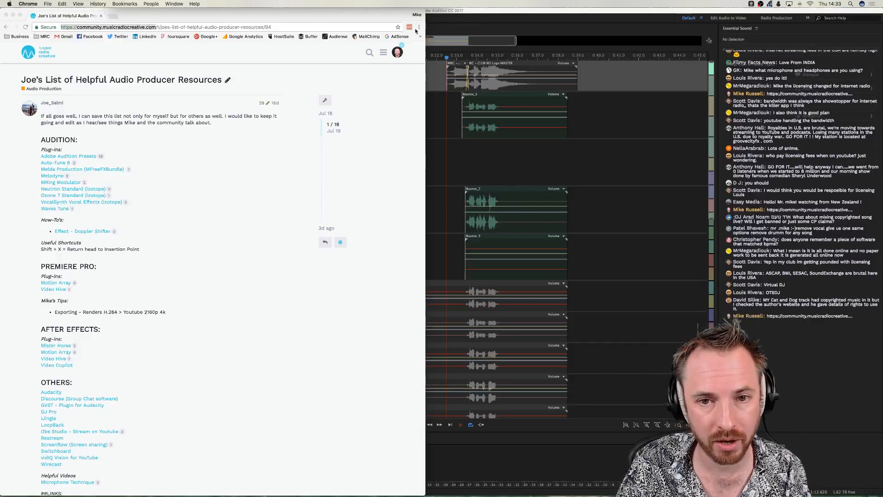
pyautogui.click(444, 24)
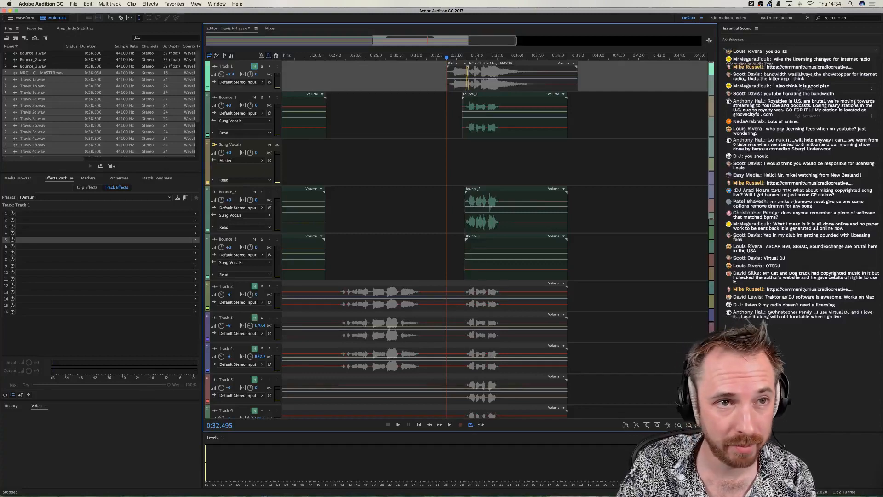
pyautogui.click(417, 100)
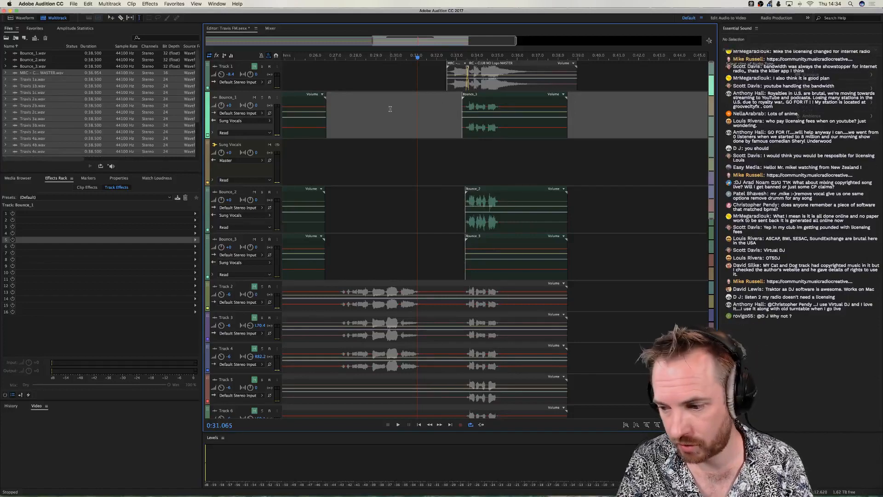
pyautogui.scroll(-6, 387, 54)
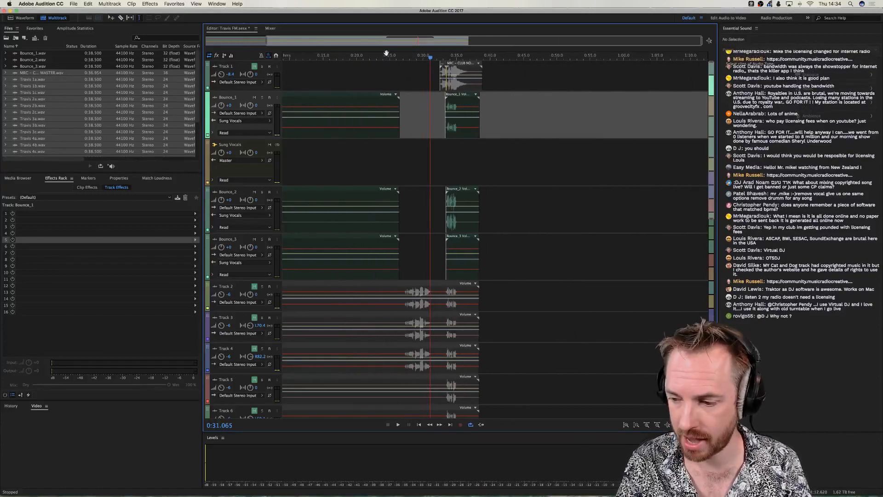
# Close all open files, including the Travis FM session, and discard every unsaved change.
pyautogui.click(105, 104)
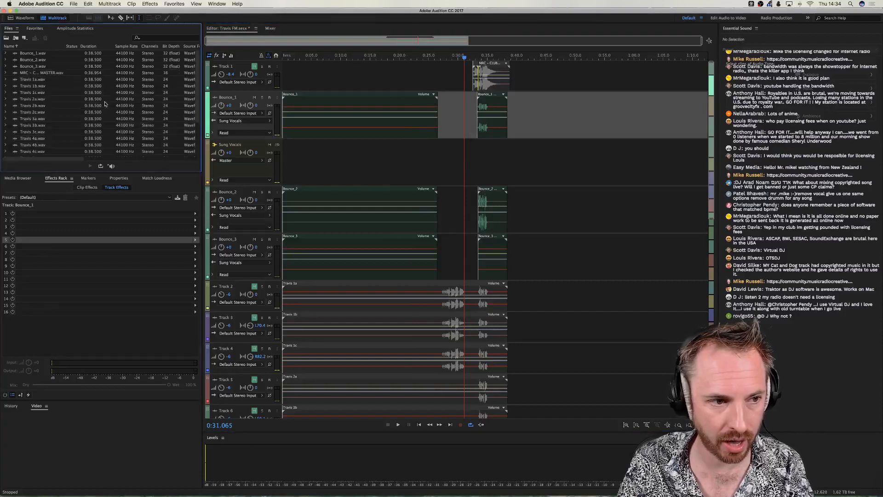
pyautogui.press('super+a')
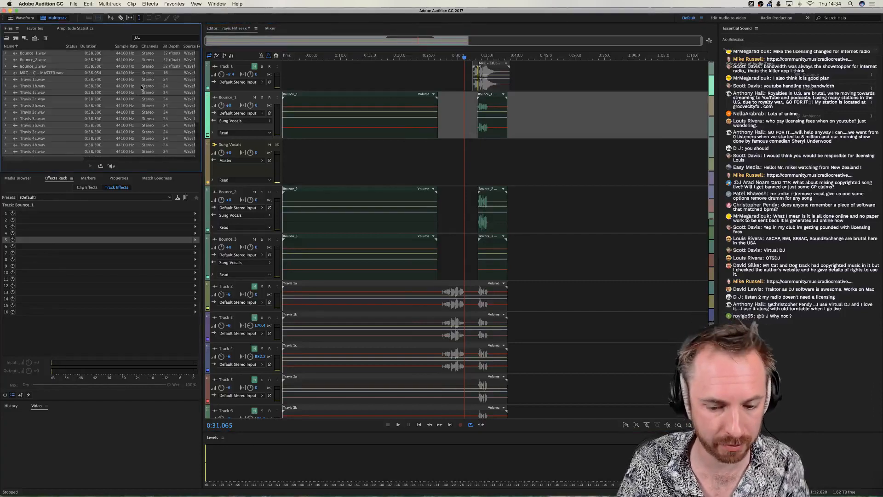
pyautogui.press('super+w')
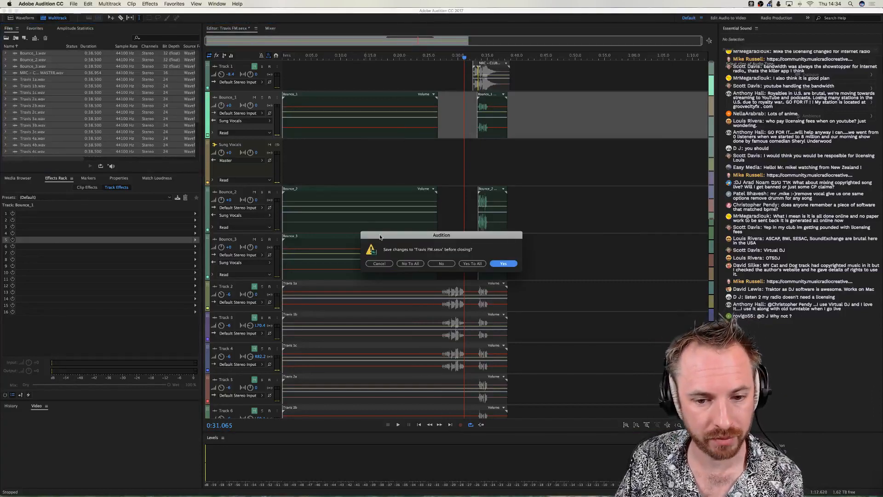
pyautogui.click(421, 263)
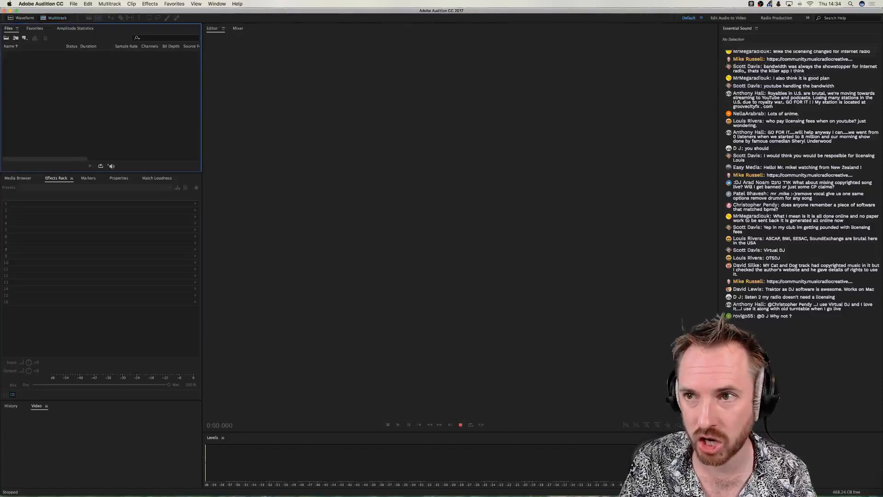
# Open the MRC Live.sesx multitrack session and look over its tracks.
pyautogui.press('super+Tab')
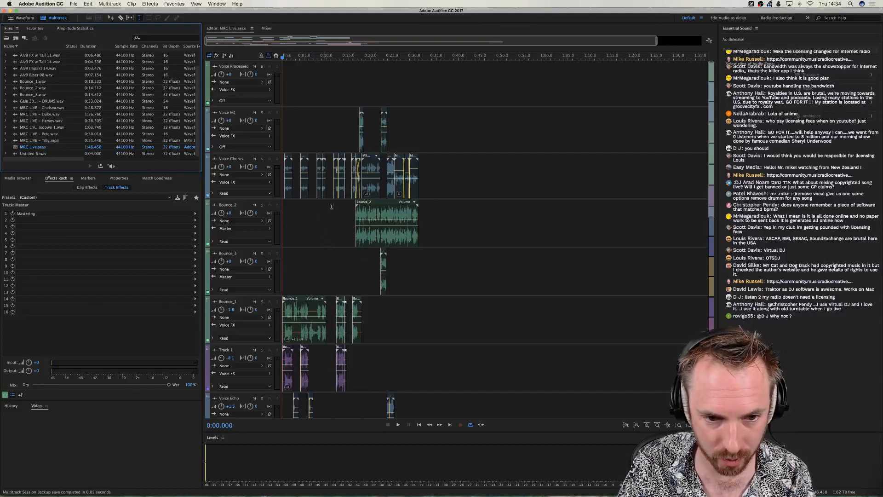
pyautogui.scroll(-5, 344, 166)
pyautogui.scroll(5, 244, 166)
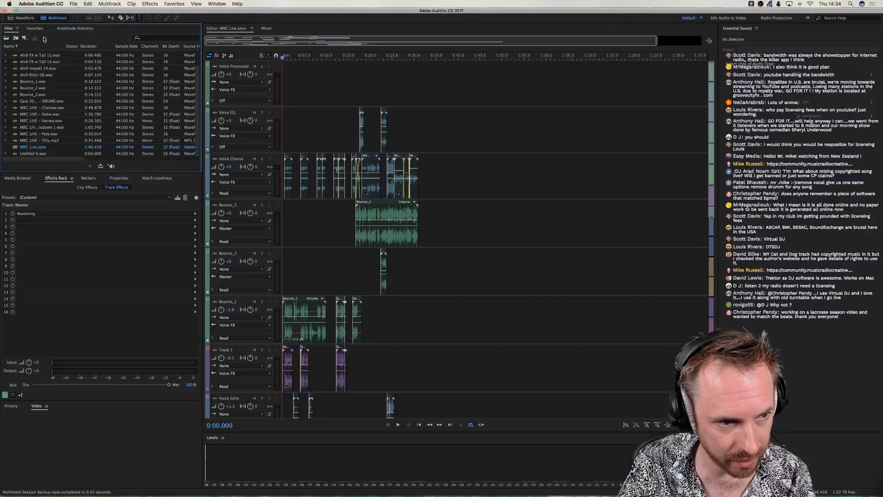
# Create a new multitrack session named Align in the Downloads folder from the MRC template.
pyautogui.press('super+n')
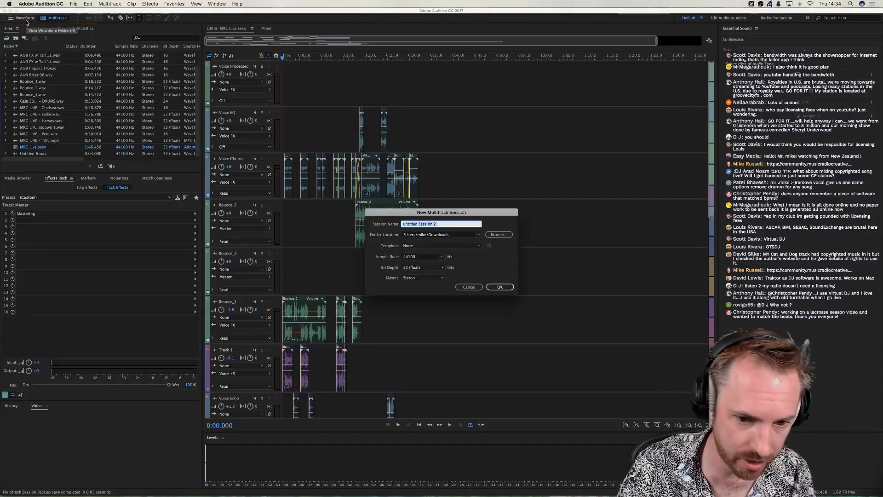
pyautogui.click(440, 245)
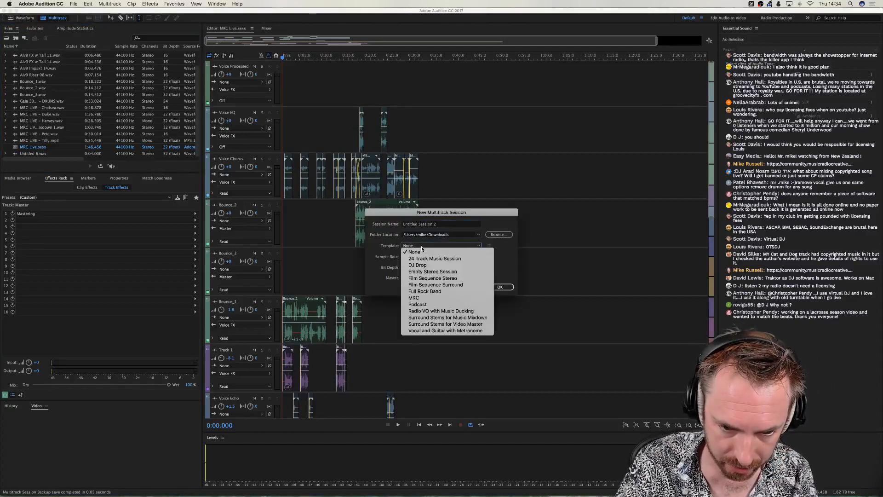
pyautogui.click(428, 297)
pyautogui.write('Align')
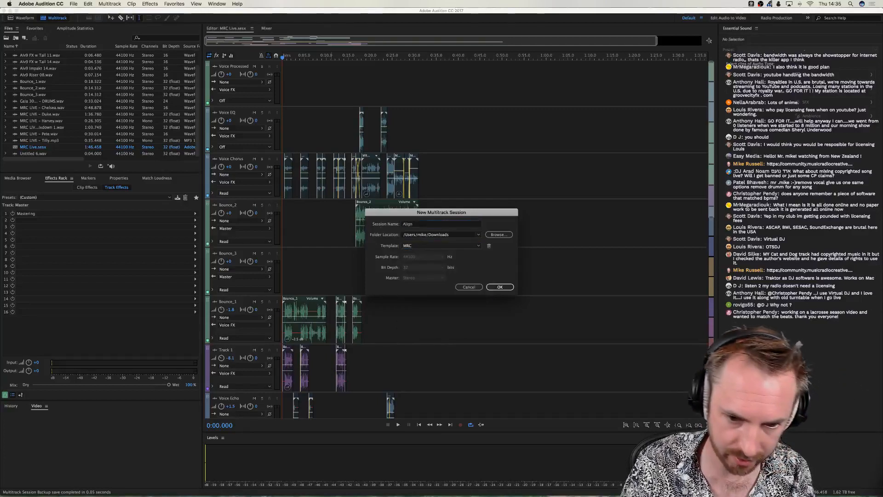
pyautogui.press('Return')
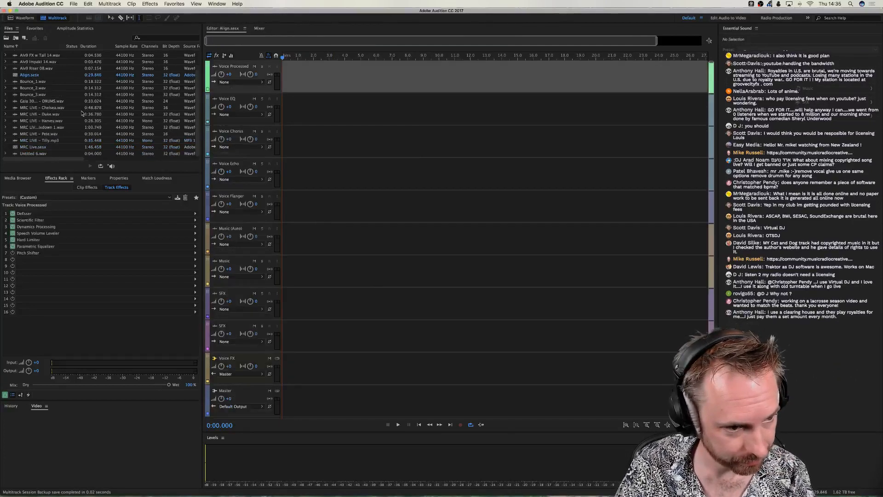
# Place the MRC LIVE Chelsea, Harvey, Pete and Tilly recordings at the start of Voice Processed, Voice EQ, Voice Chorus and Voice Echo respectively.
pyautogui.doubleClick(55, 109)
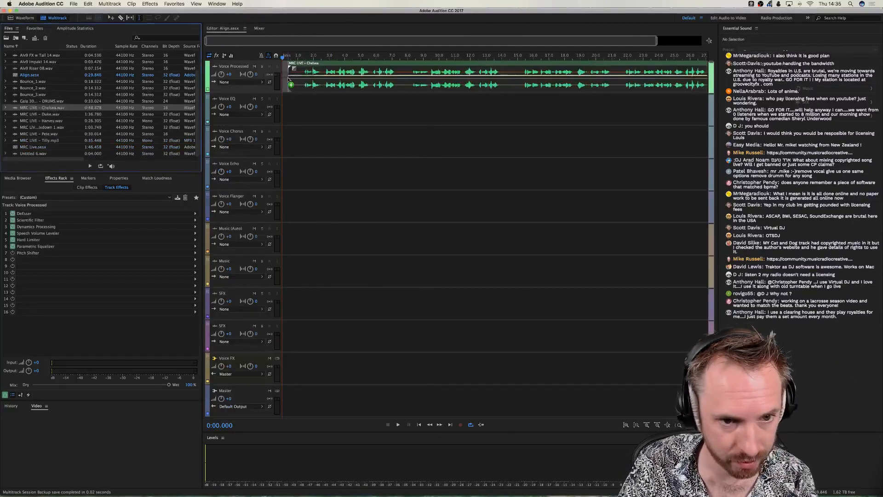
pyautogui.doubleClick(40, 115)
pyautogui.click(296, 115)
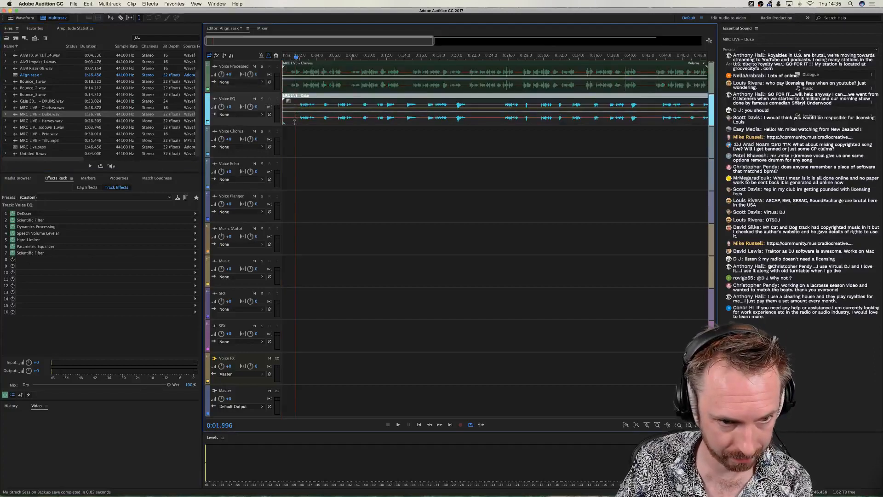
pyautogui.press('Delete')
pyautogui.moveTo(41, 120); pyautogui.dragTo(233, 111)
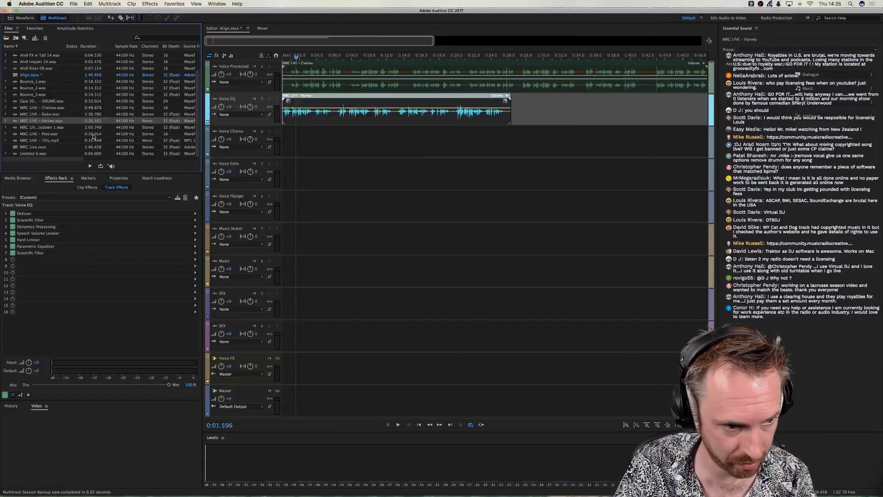
pyautogui.moveTo(55, 134); pyautogui.dragTo(271, 180)
# Move the Voice Chorus clip to about 0:26, the Voice EQ clip to about 0:17 and the Voice Echo clip to about 0:15.
pyautogui.moveTo(324, 150); pyautogui.dragTo(550, 149)
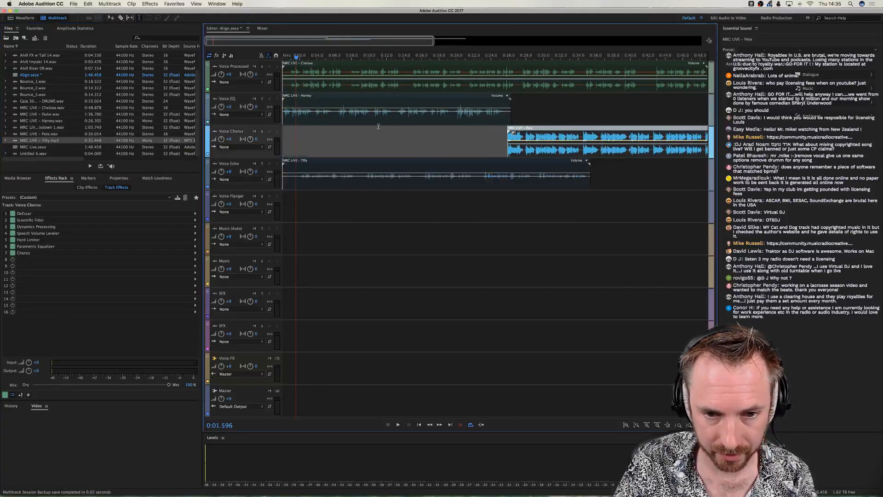
pyautogui.moveTo(372, 115); pyautogui.dragTo(518, 115)
pyautogui.moveTo(350, 180); pyautogui.dragTo(481, 178)
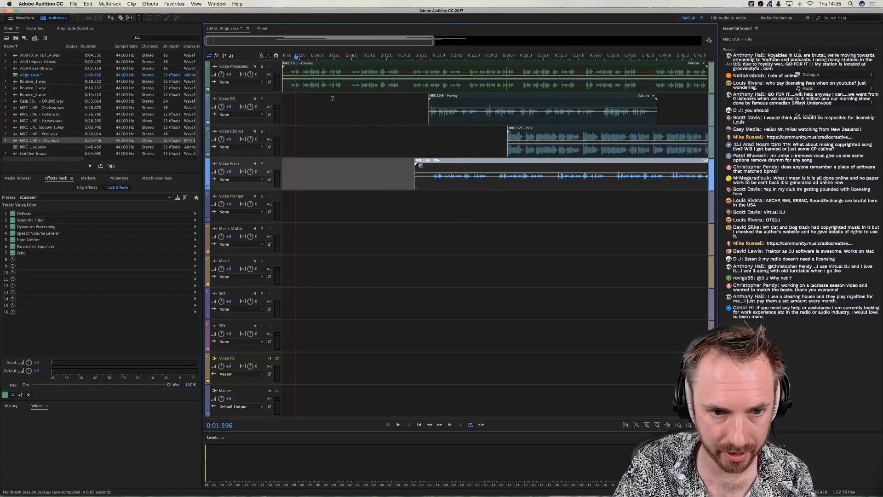
# Play the Voice Processed clip to find its opening phrase and cut away everything before about 0:02.6.
pyautogui.click(301, 94)
pyautogui.scroll(2, 301, 57)
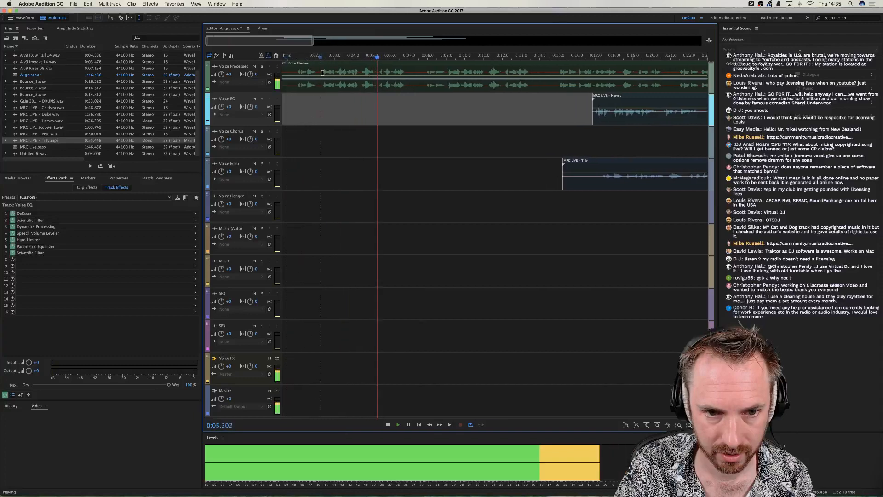
pyautogui.press('space')
pyautogui.click(339, 72)
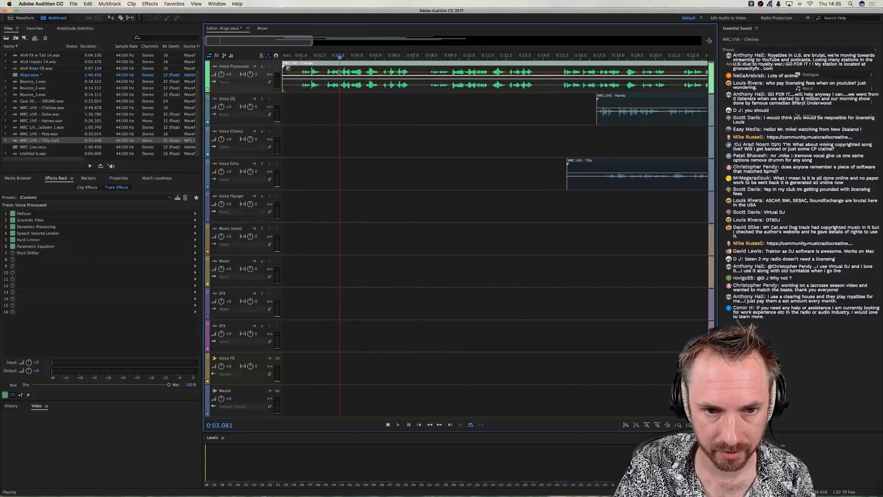
pyautogui.press('space')
pyautogui.click(334, 72)
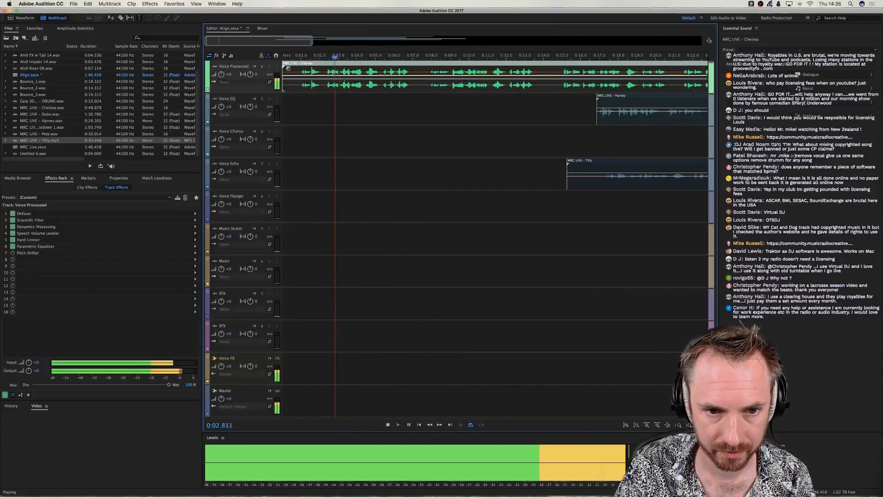
pyautogui.press('space')
pyautogui.click(328, 72)
pyautogui.moveTo(329, 73); pyautogui.dragTo(282, 72)
pyautogui.press('Delete')
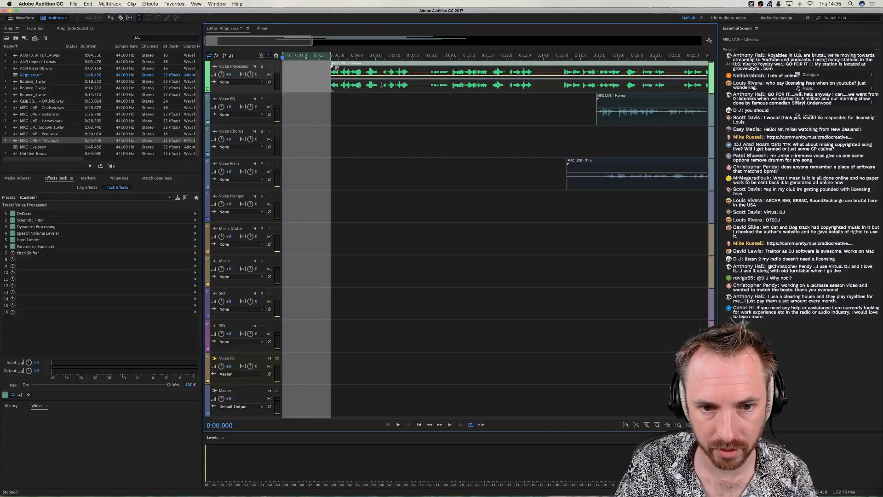
# Remove the rest of the Voice Processed clip after about 0:05.3 and move the Voice EQ clip onto that track at about 0:06.
pyautogui.moveTo(381, 85); pyautogui.dragTo(418, 85)
pyautogui.press('Delete')
pyautogui.click(436, 111)
pyautogui.moveTo(618, 112); pyautogui.dragTo(428, 69)
# Play the second clip on Voice Processed and cut it down to the phrase between about 0:07.4 and 0:09.5.
pyautogui.click(417, 85)
pyautogui.press('space')
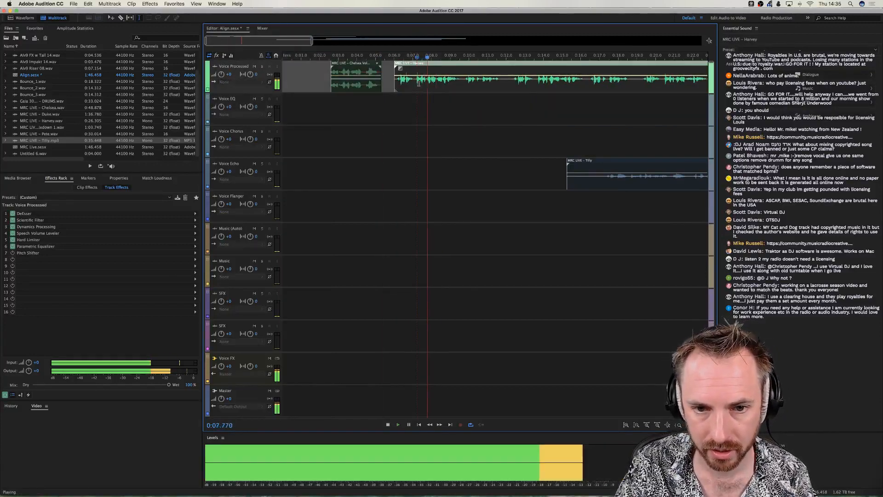
pyautogui.press('space')
pyautogui.moveTo(418, 83); pyautogui.dragTo(388, 84)
pyautogui.press('Delete')
pyautogui.press('space')
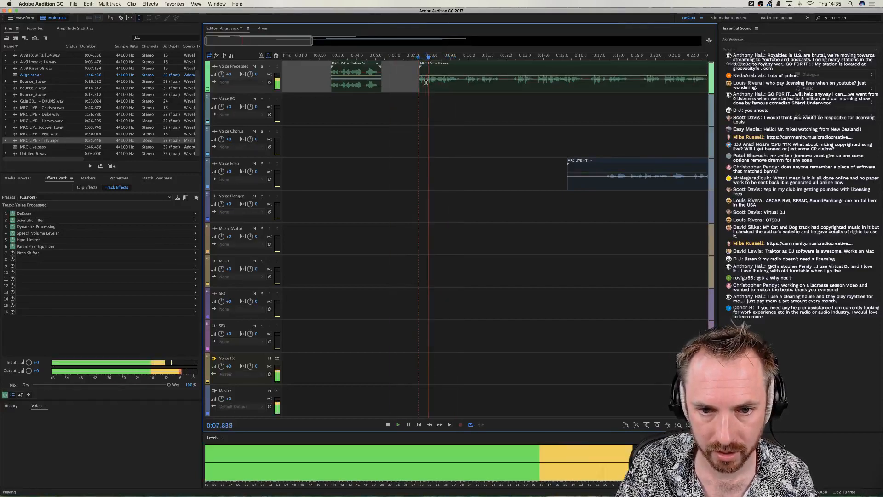
pyautogui.press('space')
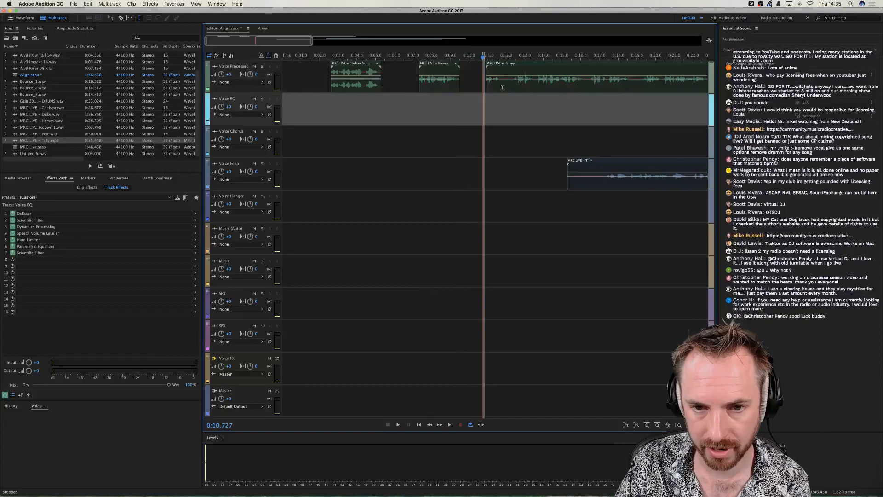
# Align the isolated phrase under the first one on Voice EQ, from about 0:02.6 to 0:05, and move the Voice Echo clip to about 0:09.
pyautogui.moveTo(437, 81); pyautogui.dragTo(345, 113)
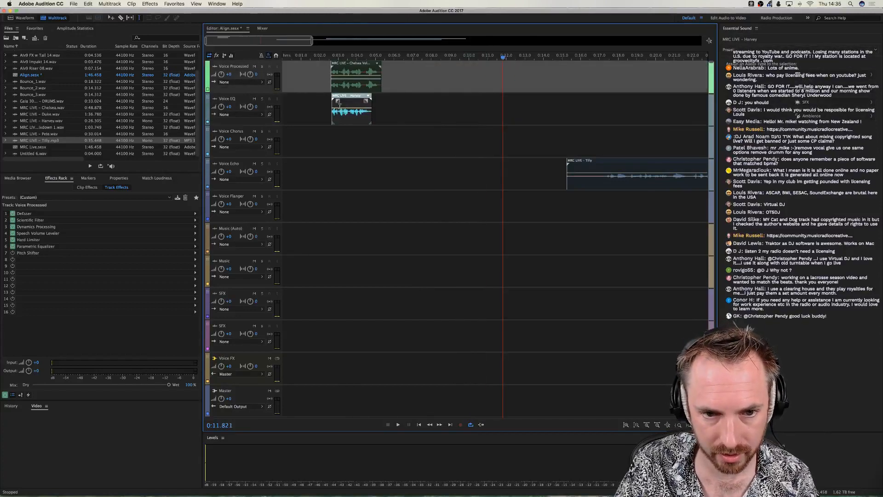
pyautogui.moveTo(583, 179); pyautogui.dragTo(465, 179)
pyautogui.click(369, 116)
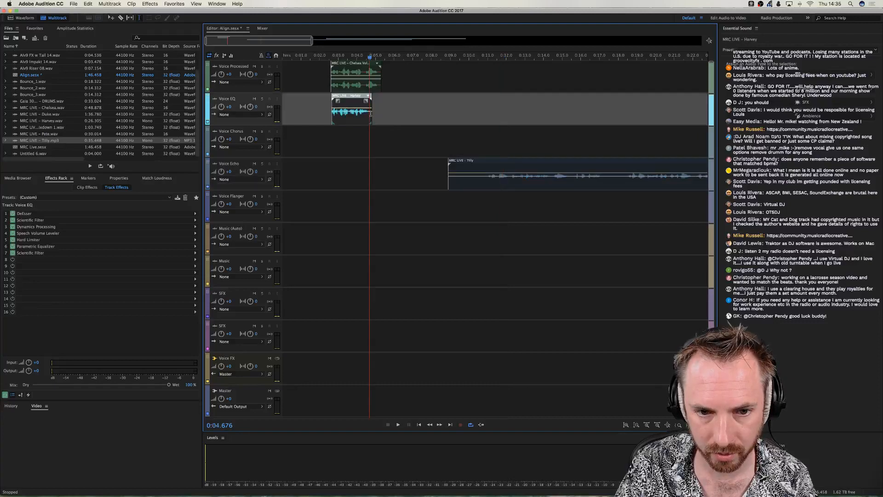
pyautogui.moveTo(371, 113)
pyautogui.mouseDown()
pyautogui.moveTo(714, 113)
pyautogui.moveTo(286, 120)
pyautogui.moveTo(360, 117)
pyautogui.mouseUp()
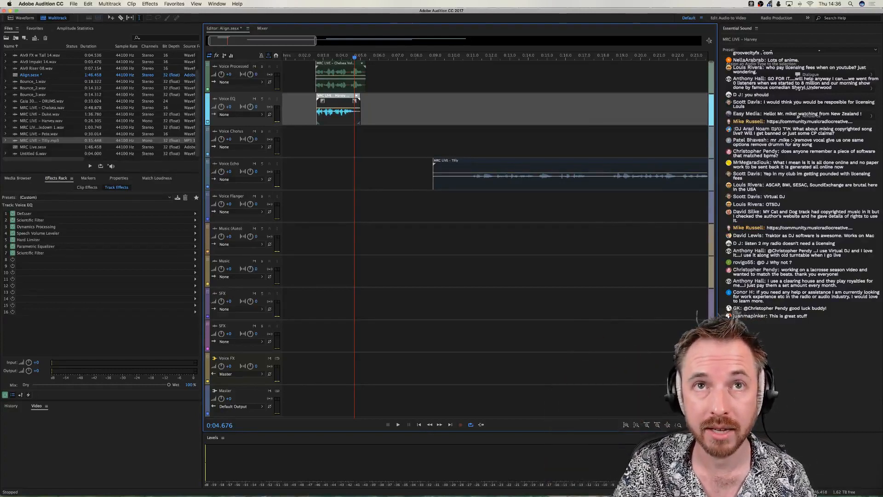
# Switch to Chrome, look through the Housemasters Radio website, close its tab and return to Adobe Audition.
pyautogui.press('super+Tab')
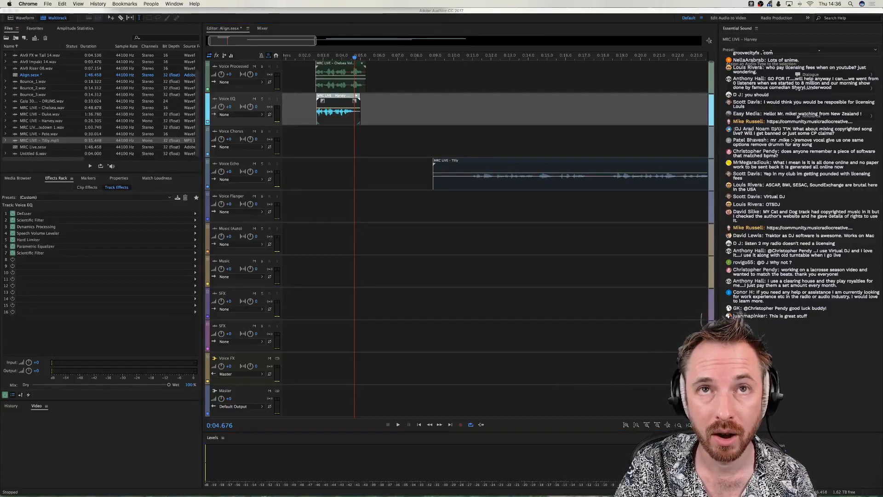
pyautogui.moveTo(270, 490)
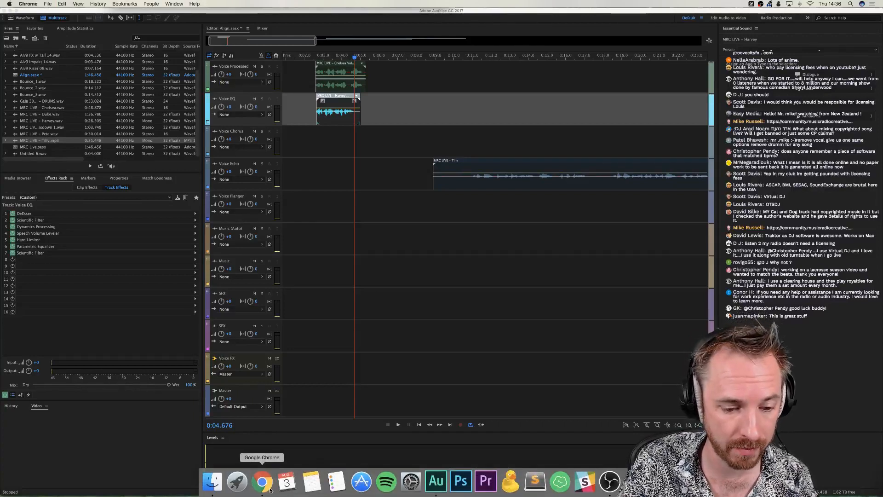
pyautogui.click(271, 490)
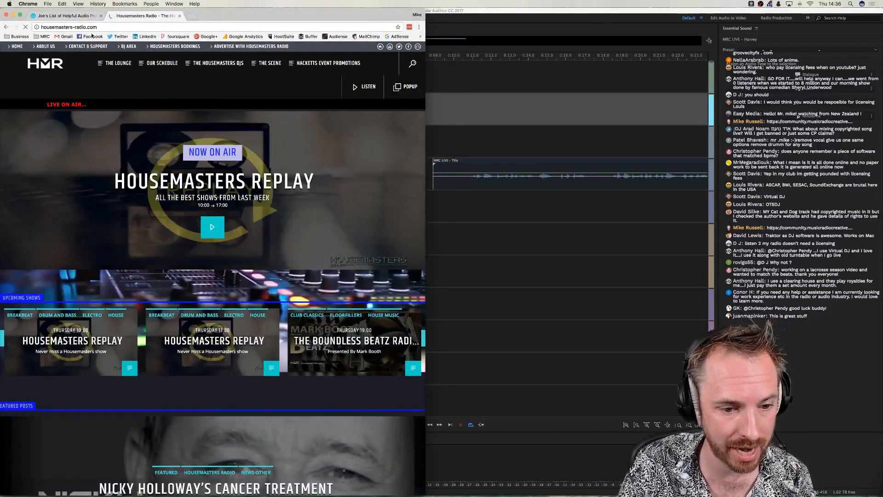
pyautogui.scroll(-10, 232, 251)
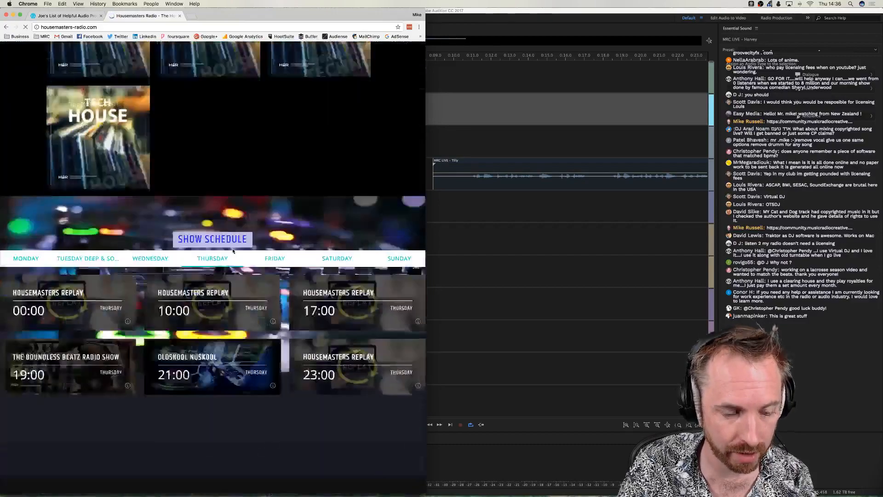
pyautogui.scroll(9, 168, 71)
pyautogui.scroll(2, 168, 71)
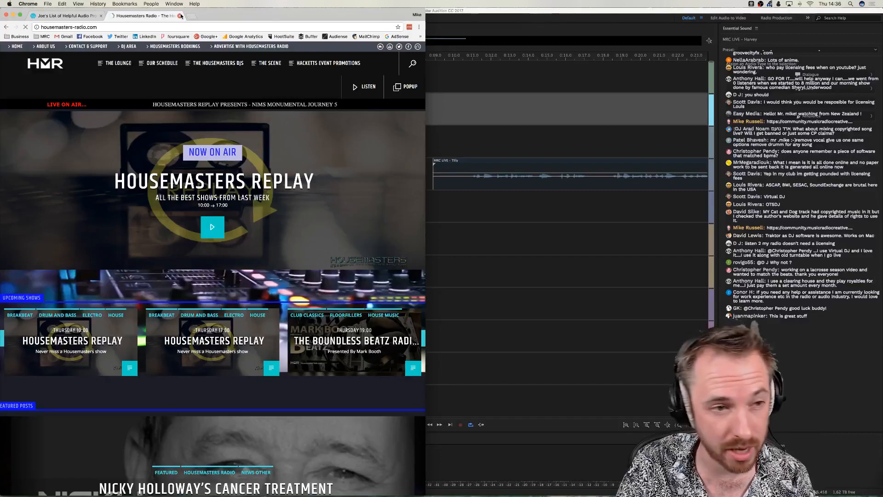
pyautogui.click(180, 16)
pyautogui.click(478, 115)
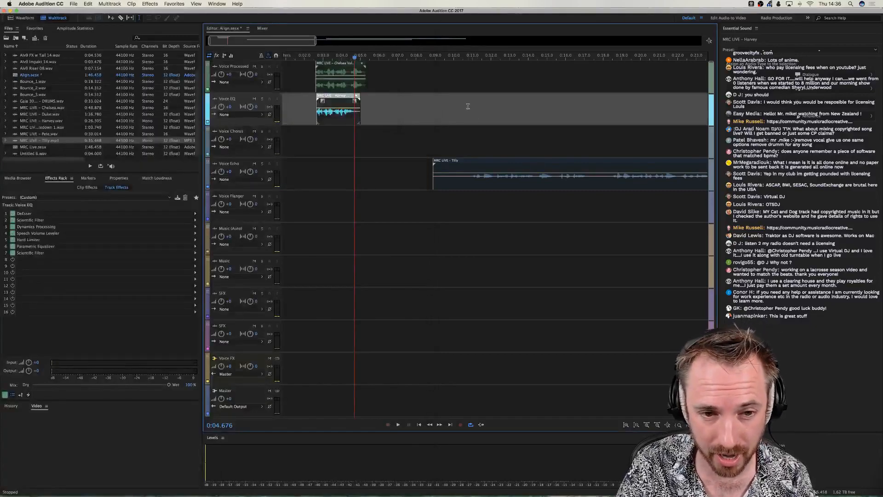
# Move the Voice Echo clip to about 0:24 and the Voice Chorus clip to about 0:06.6, and play the latter from about 0:10.
pyautogui.scroll(-5, 466, 53)
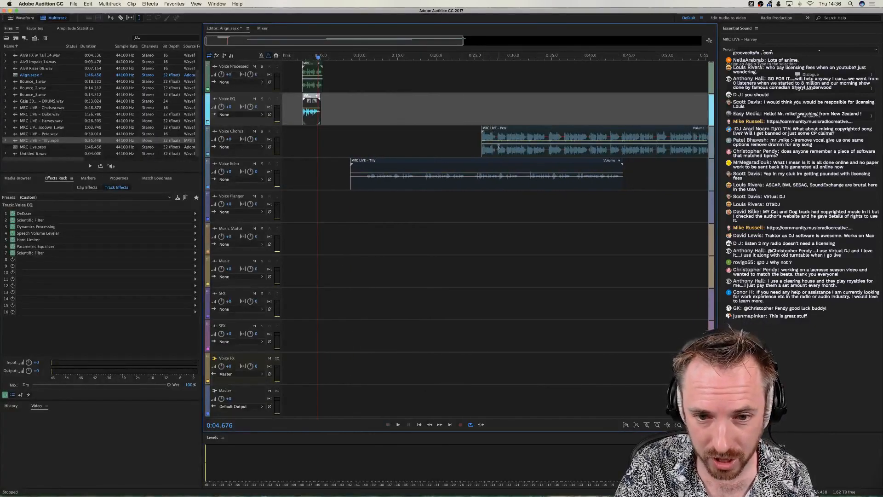
pyautogui.moveTo(498, 148); pyautogui.dragTo(472, 163)
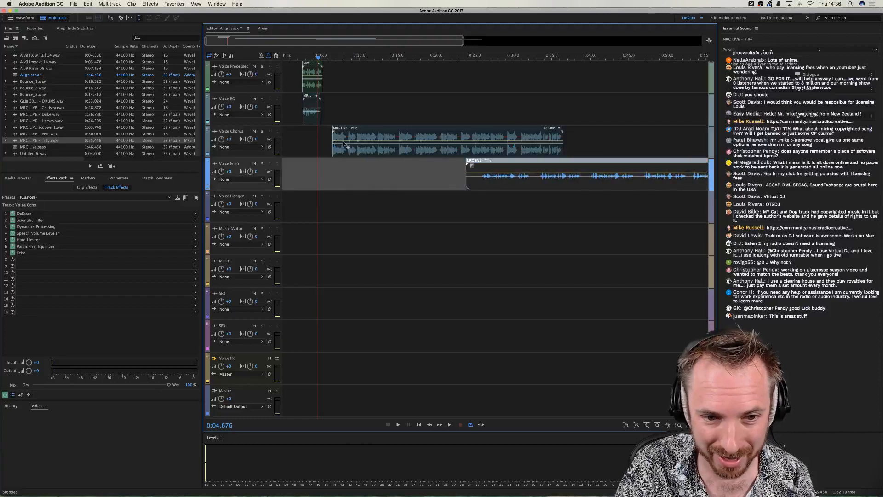
pyautogui.click(357, 147)
pyautogui.press('space')
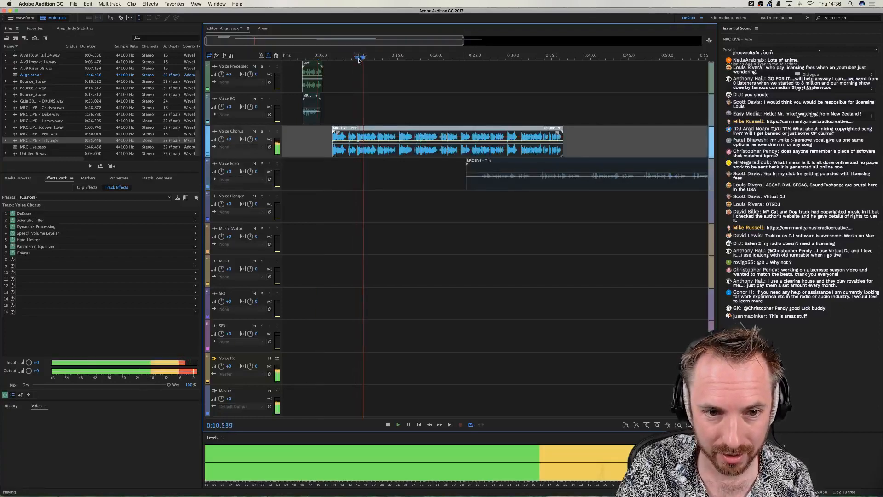
pyautogui.scroll(5, 359, 60)
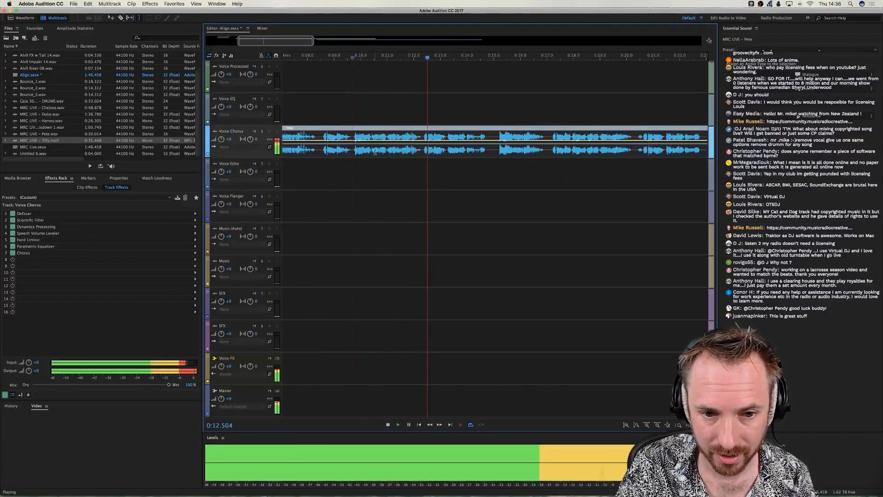
pyautogui.press('space')
pyautogui.press('space')
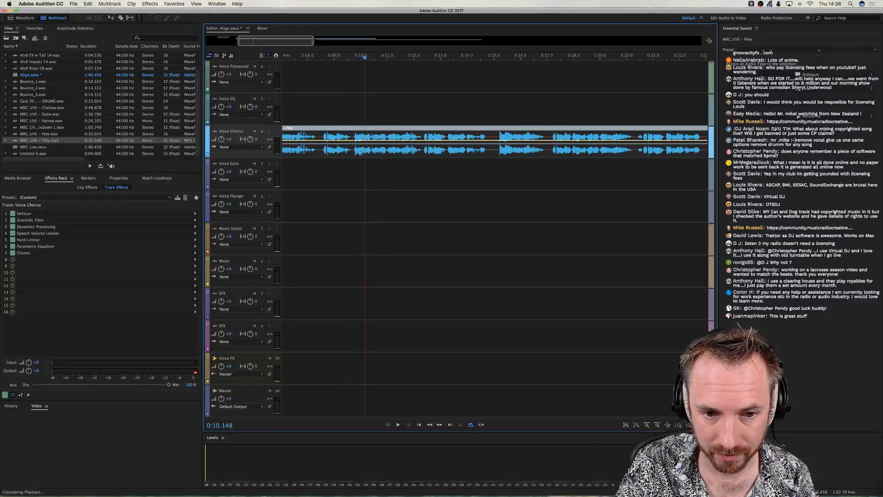
# Cut the Voice Chorus clip down to the matching phrase and align it under the other two, from about 0:02.5 to 0:05.
pyautogui.click(365, 152)
pyautogui.press('space')
pyautogui.hotkey('shift', 'Home')
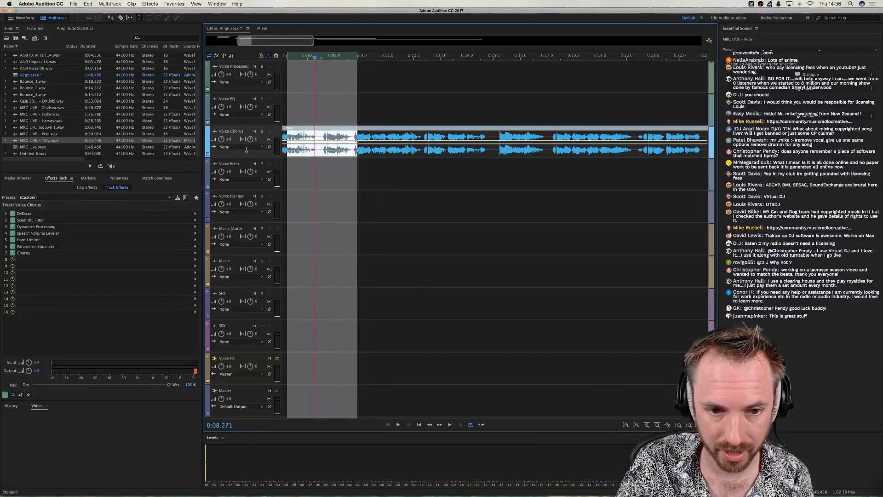
pyautogui.click(404, 142)
pyautogui.moveTo(484, 149)
pyautogui.mouseDown()
pyautogui.moveTo(378, 149)
pyautogui.moveTo(501, 151)
pyautogui.mouseUp()
pyautogui.press('Delete')
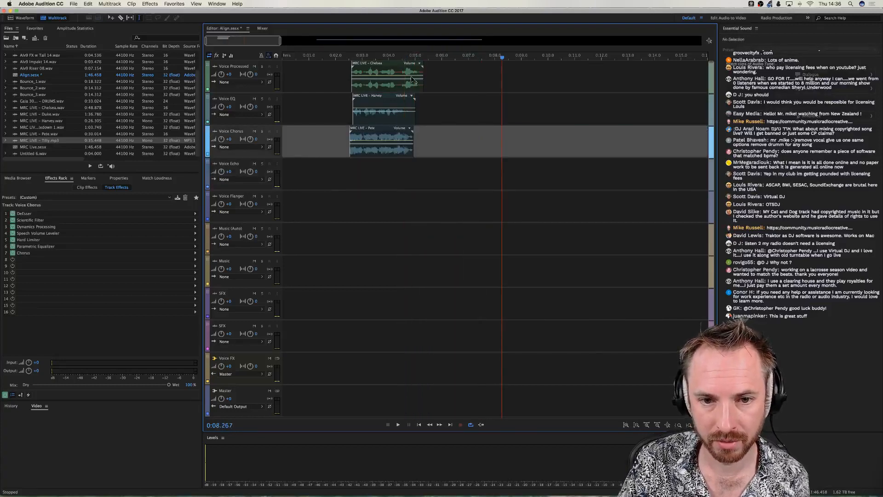
# Extend the end of the Voice Processed clip to about 0:14.5 and play the restored audio from about 0:09.7.
pyautogui.click(422, 82)
pyautogui.moveTo(422, 86); pyautogui.dragTo(670, 85)
pyautogui.click(534, 87)
pyautogui.press('space')
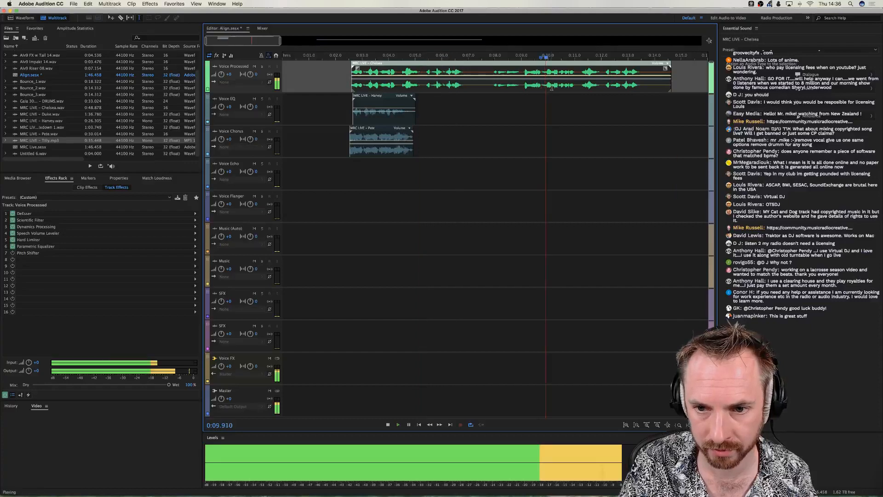
pyautogui.hscroll(3, 585, 71)
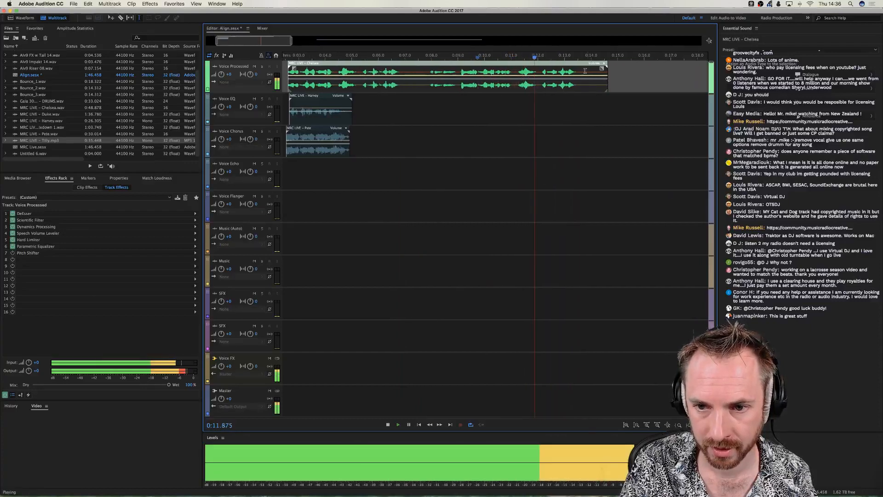
pyautogui.press('space')
pyautogui.scroll(-2, 585, 60)
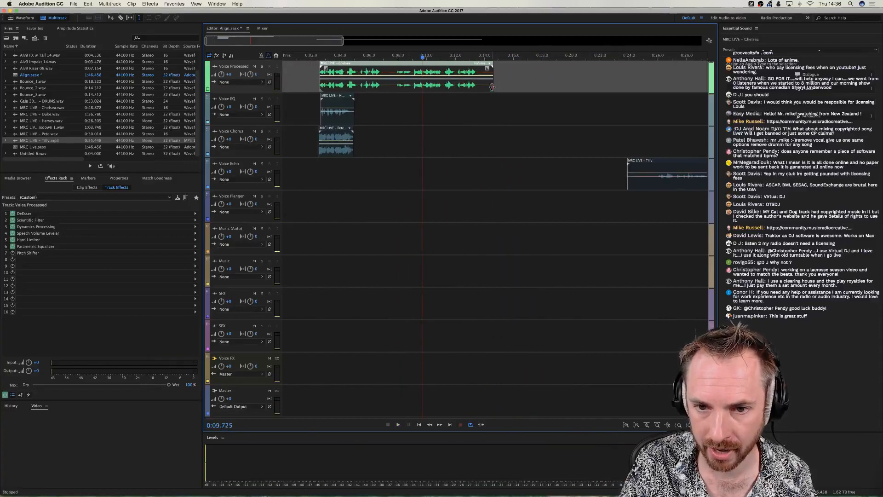
# Extend the Voice Processed clip further to about 0:27 and play its last phrase from about 0:22.7.
pyautogui.moveTo(492, 86); pyautogui.dragTo(673, 87)
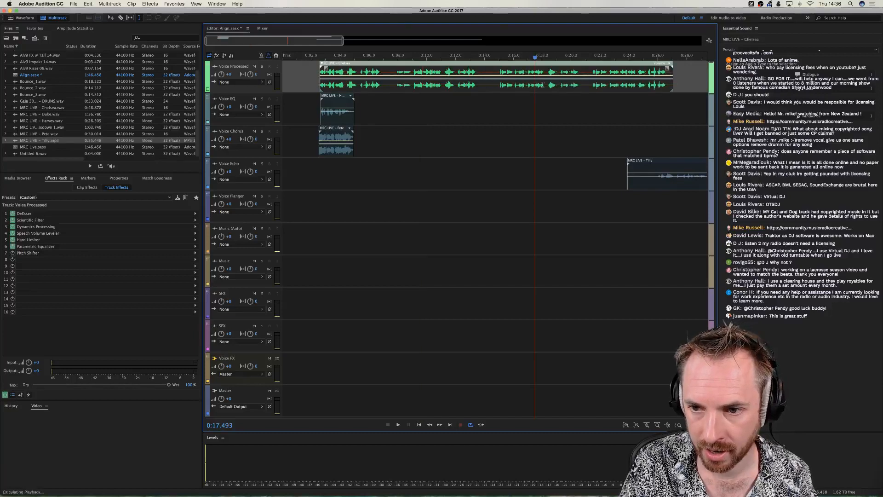
pyautogui.click(627, 84)
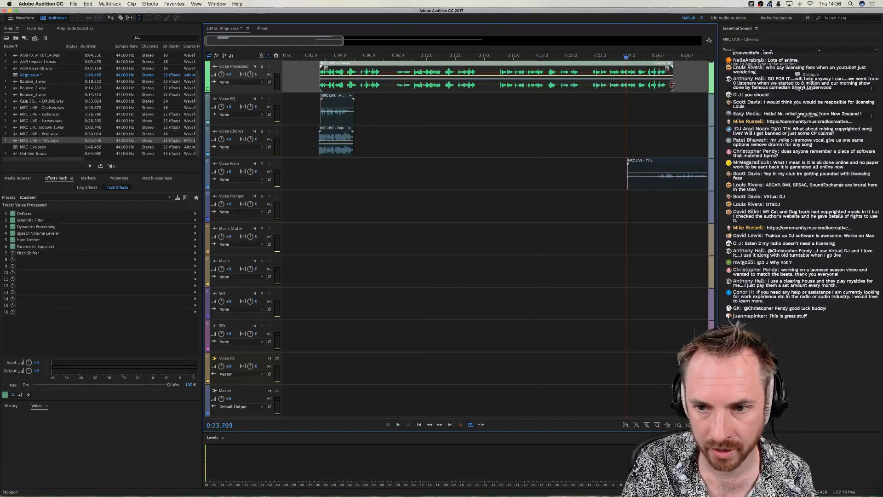
pyautogui.click(610, 86)
pyautogui.press('space')
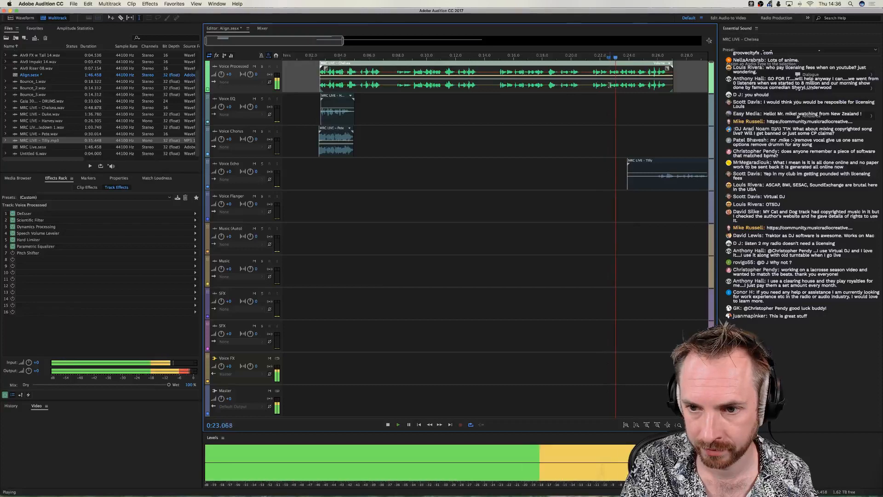
pyautogui.press('space')
# Remove the Voice Processed audio before about 0:23 and align the remaining phrase with the others, trimmed to about 0:02.6–0:05.
pyautogui.moveTo(613, 86); pyautogui.dragTo(282, 86)
pyautogui.press('Delete')
pyautogui.click(560, 95)
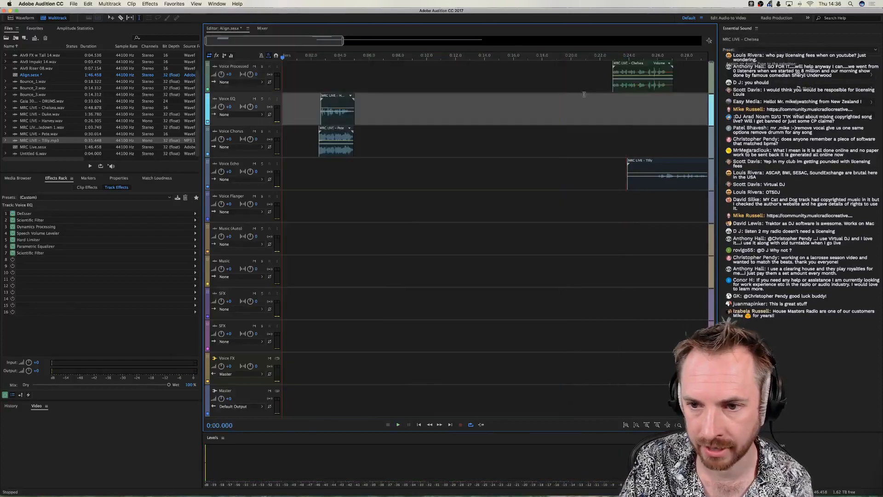
pyautogui.moveTo(650, 84); pyautogui.dragTo(418, 86)
pyautogui.press('Delete')
pyautogui.click(417, 86)
# Move the Voice Echo clip onto Voice Processed at about 0:05.8, play it and delete its audio before about 0:16.6.
pyautogui.moveTo(664, 176); pyautogui.dragTo(421, 79)
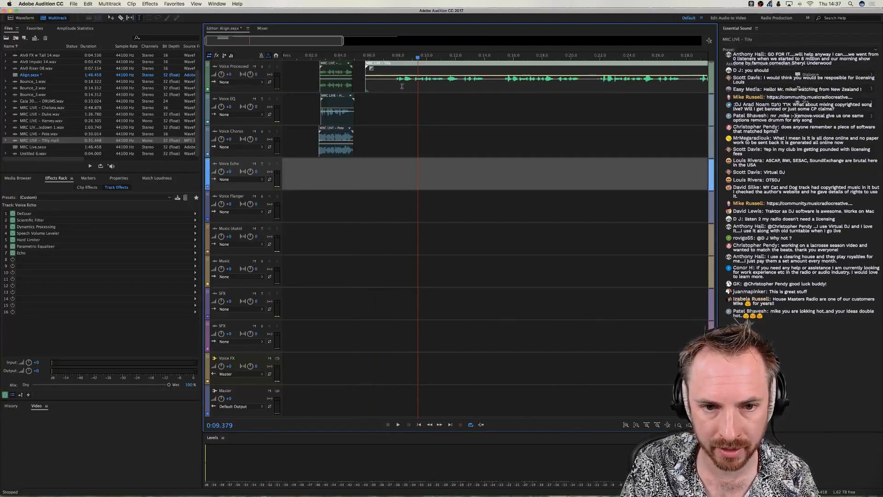
pyautogui.press('space')
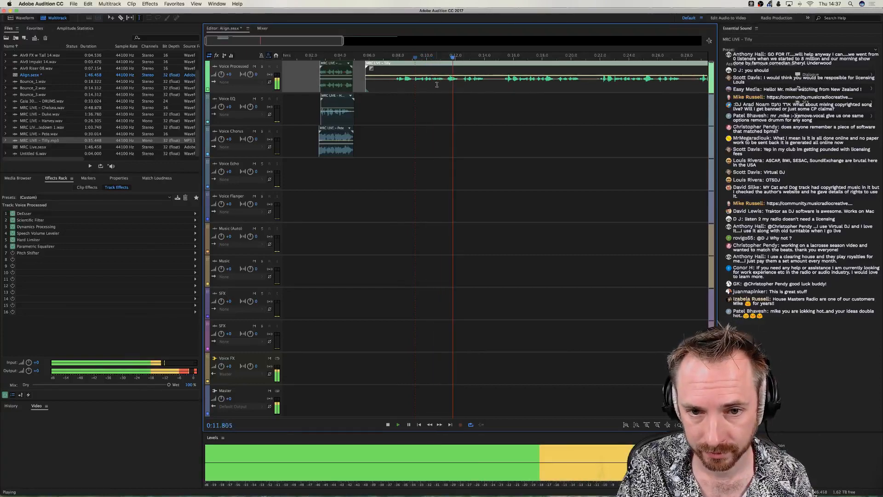
pyautogui.click(517, 82)
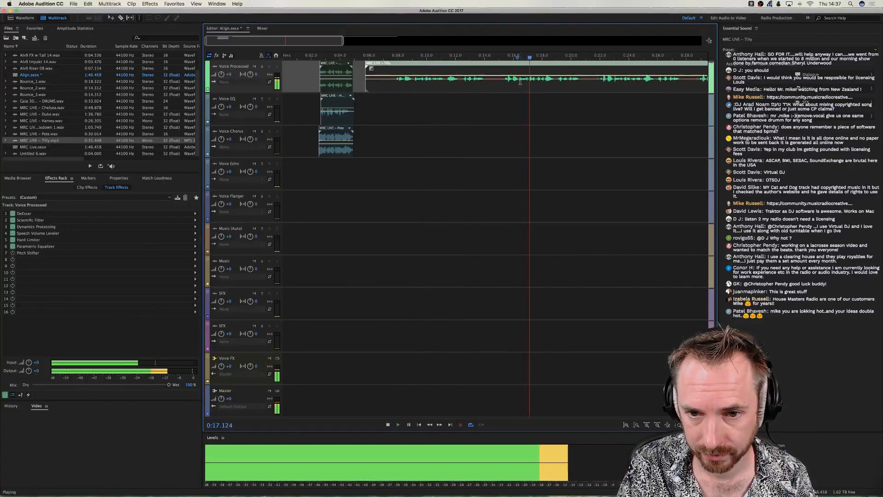
pyautogui.moveTo(523, 81); pyautogui.dragTo(361, 80)
pyautogui.press('Delete')
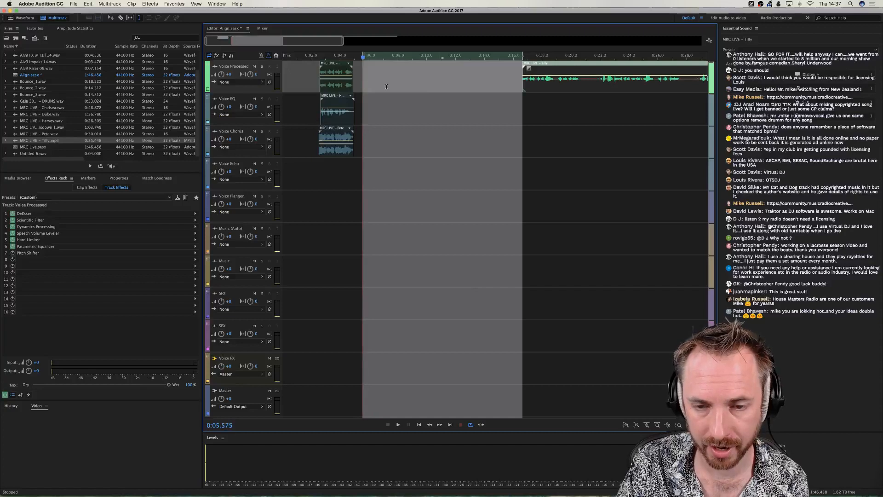
# Align the remaining clip on Voice Echo under the other phrases at about 0:02.9 and delete everything after about 0:05.1.
pyautogui.click(474, 82)
pyautogui.rightClick(548, 84)
pyautogui.click(549, 84)
pyautogui.moveTo(549, 84); pyautogui.dragTo(645, 177)
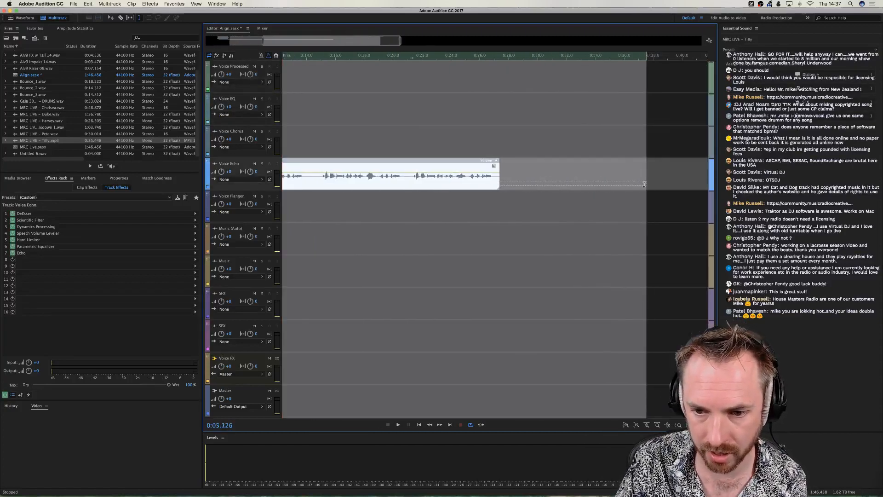
pyautogui.press('Delete')
pyautogui.hscroll(-5, 606, 176)
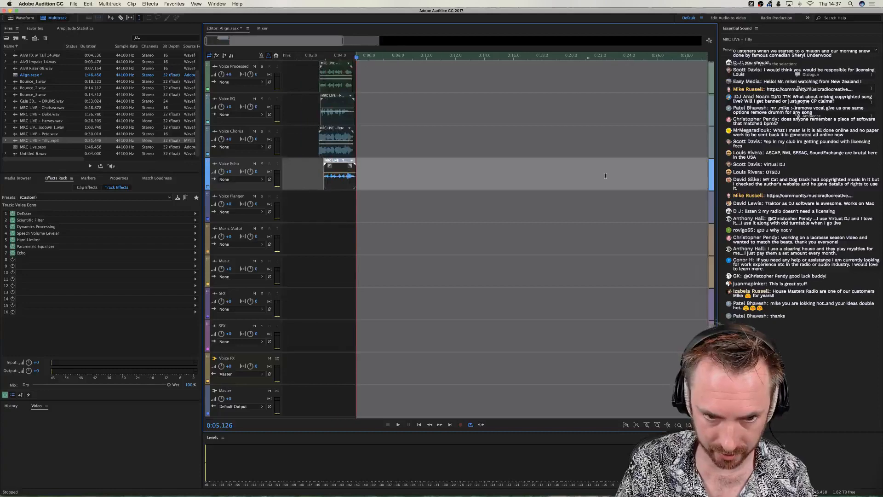
# Add three stereo audio tracks directly below Voice Processed.
pyautogui.click(318, 113)
pyautogui.scroll(5, 317, 58)
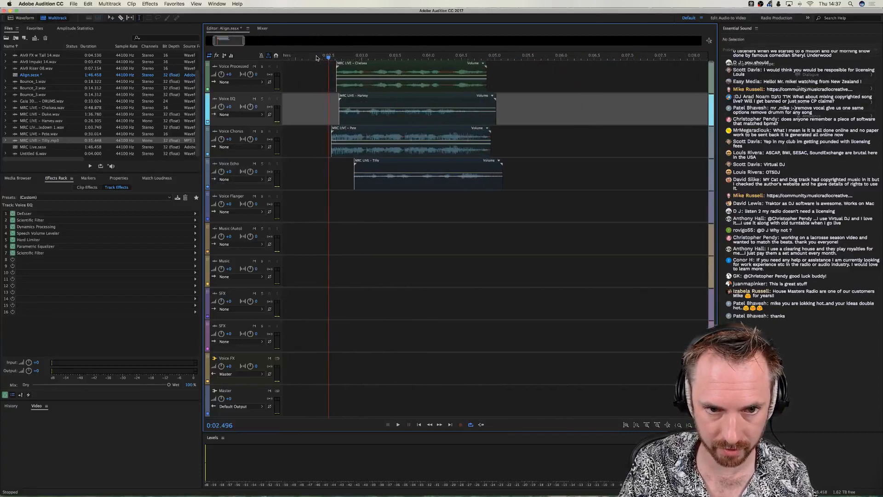
pyautogui.scroll(3, 316, 58)
pyautogui.moveTo(362, 87); pyautogui.dragTo(352, 91)
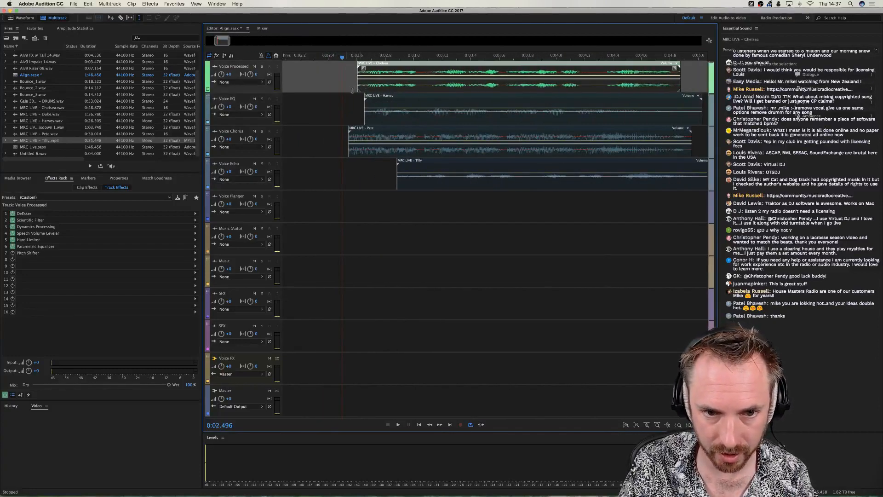
pyautogui.rightClick(339, 86)
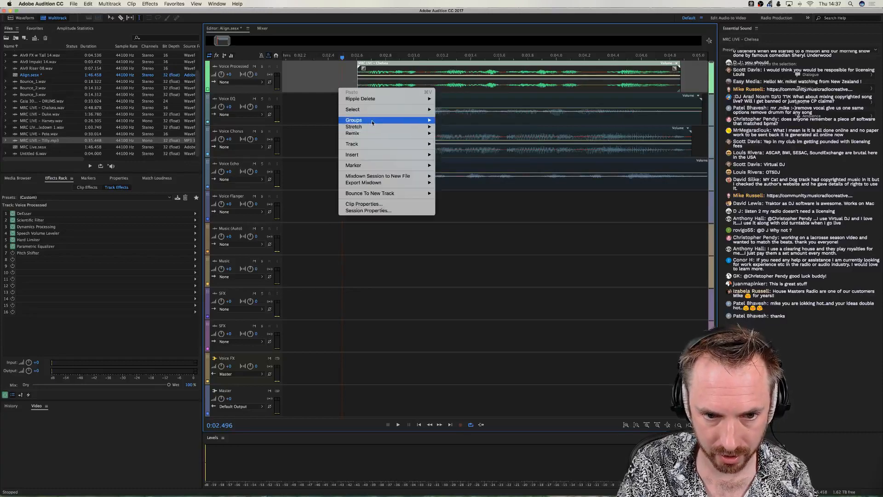
pyautogui.moveTo(374, 143)
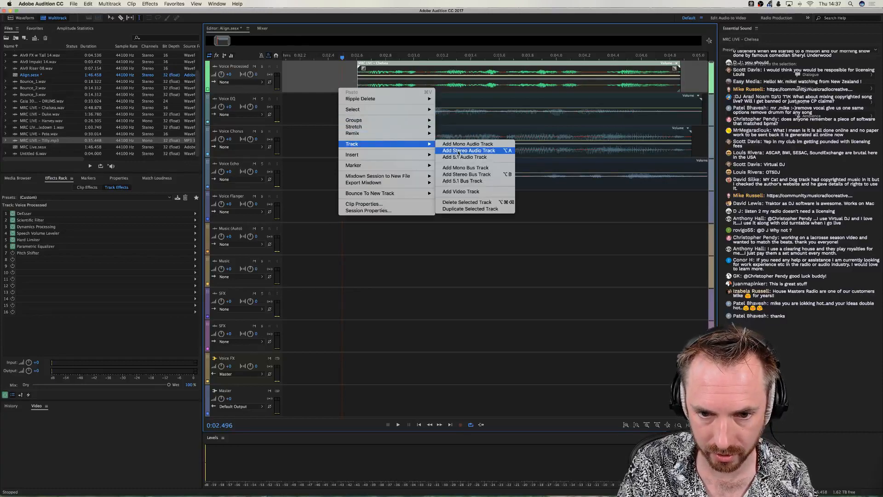
pyautogui.click(460, 151)
pyautogui.rightClick(350, 105)
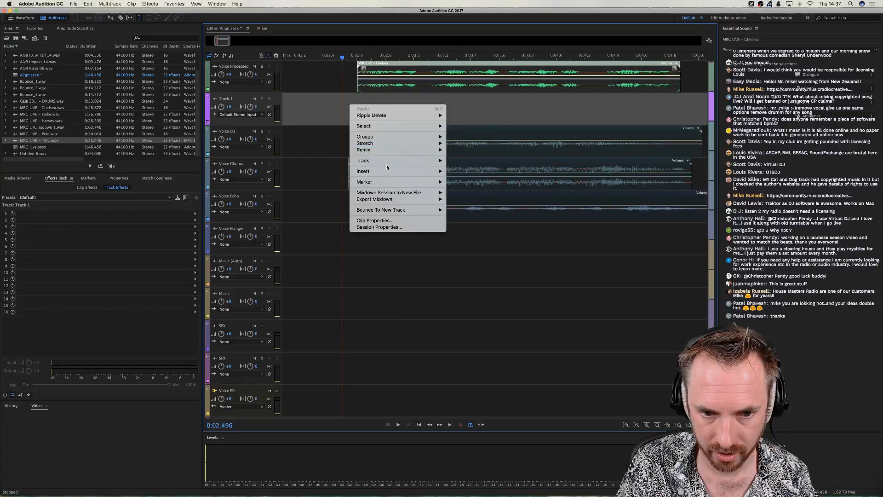
pyautogui.click(462, 168)
pyautogui.rightClick(340, 118)
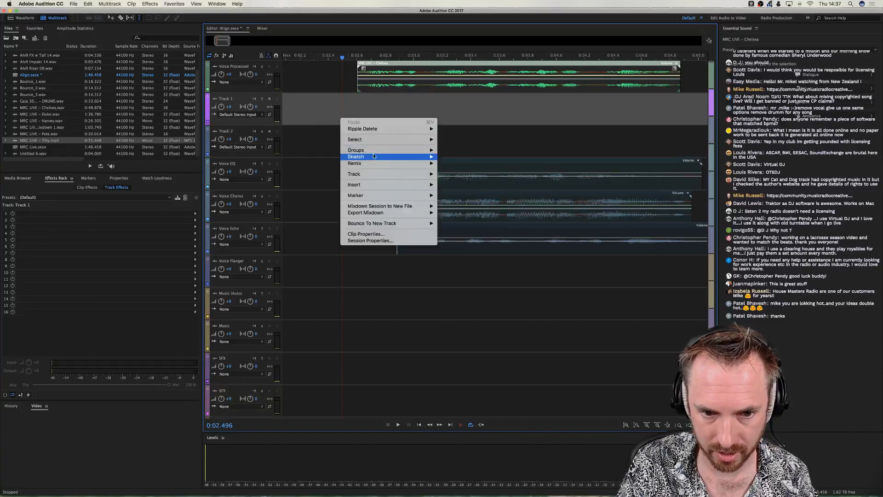
pyautogui.click(471, 180)
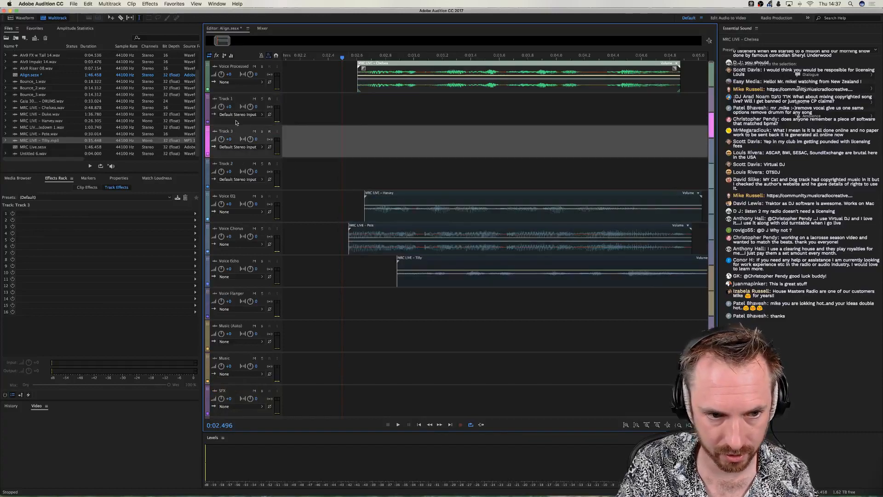
# Route the outputs of Track 1, Track 3 and Track 2 to the Voice FX bus.
pyautogui.scroll(2, 259, 121)
pyautogui.click(271, 126)
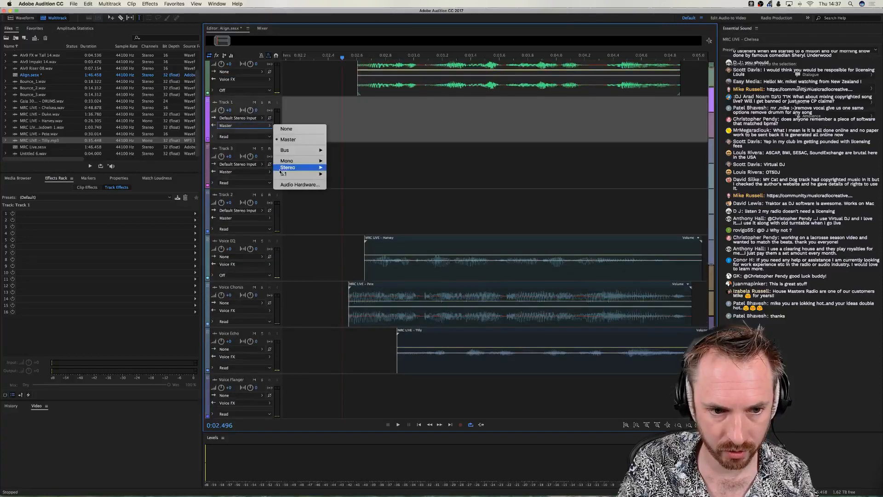
pyautogui.moveTo(296, 150)
pyautogui.click(345, 150)
pyautogui.click(265, 172)
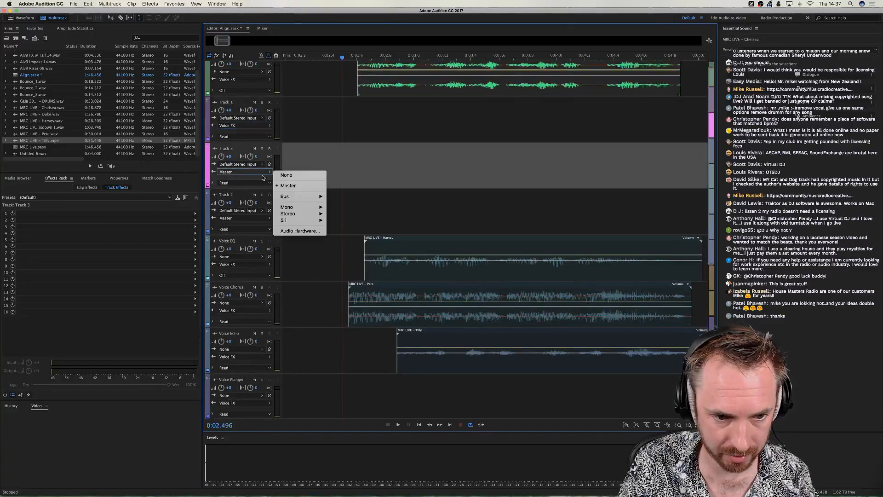
pyautogui.moveTo(294, 197)
pyautogui.click(345, 197)
pyautogui.click(265, 218)
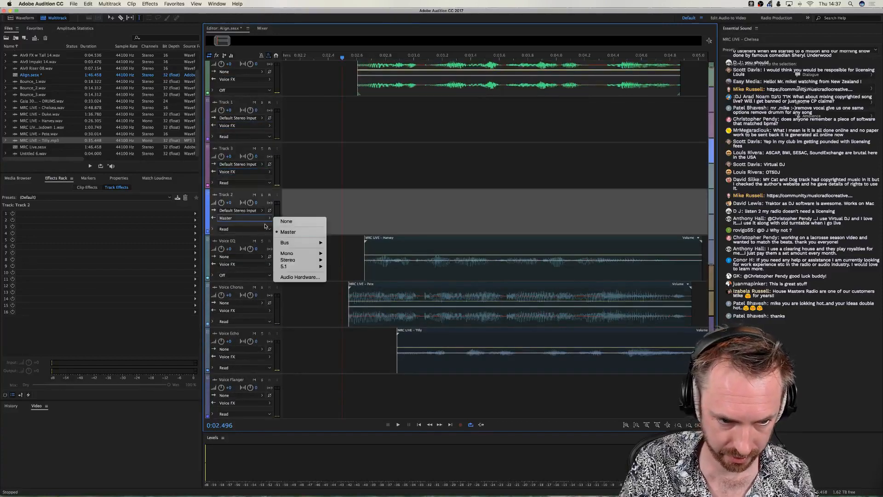
pyautogui.moveTo(297, 242)
pyautogui.click(339, 242)
# Move the Voice EQ, Voice Chorus and Voice Echo clips to Tracks 1, 3 and 2 at about 0:02.6, with short fade-ins.
pyautogui.moveTo(370, 242)
pyautogui.mouseDown()
pyautogui.moveTo(362, 103)
pyautogui.moveTo(368, 131)
pyautogui.mouseUp()
pyautogui.moveTo(366, 308); pyautogui.dragTo(368, 168)
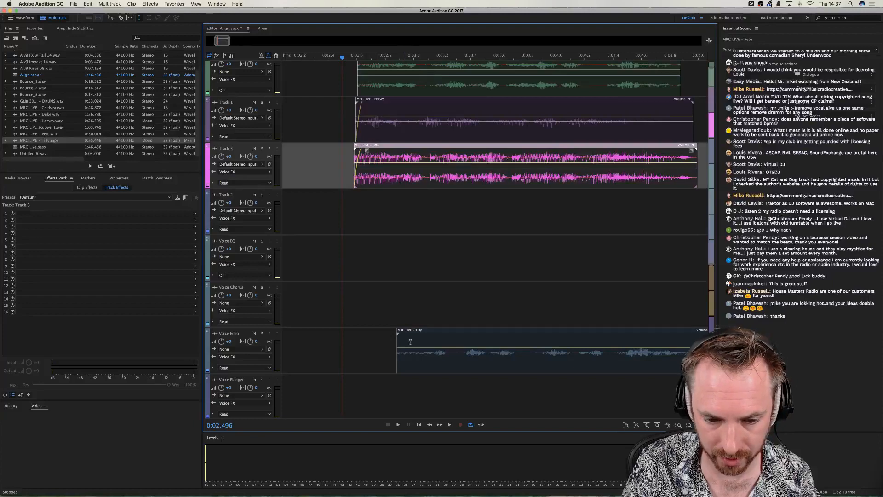
pyautogui.moveTo(410, 342); pyautogui.dragTo(372, 197)
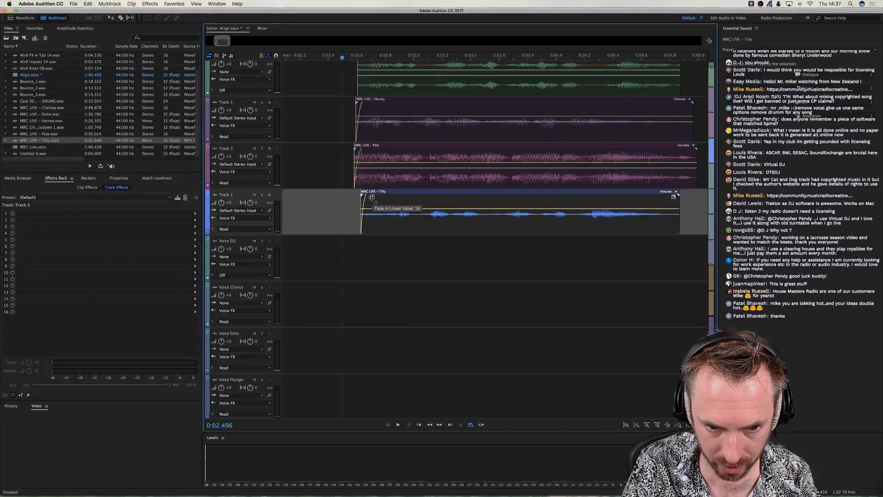
# Play the four stacked phrases together from about 0:02.5 and select all the clips.
pyautogui.click(339, 70)
pyautogui.scroll(1, 339, 71)
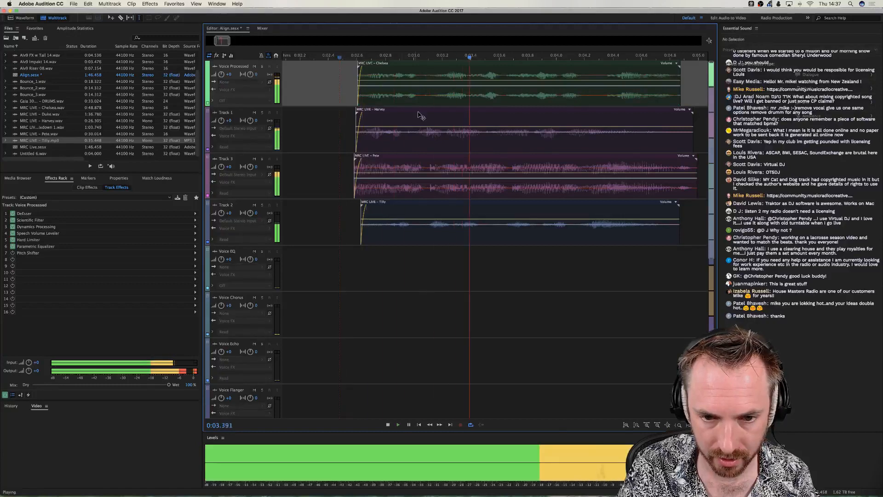
pyautogui.hscroll(1, 421, 112)
pyautogui.press('space')
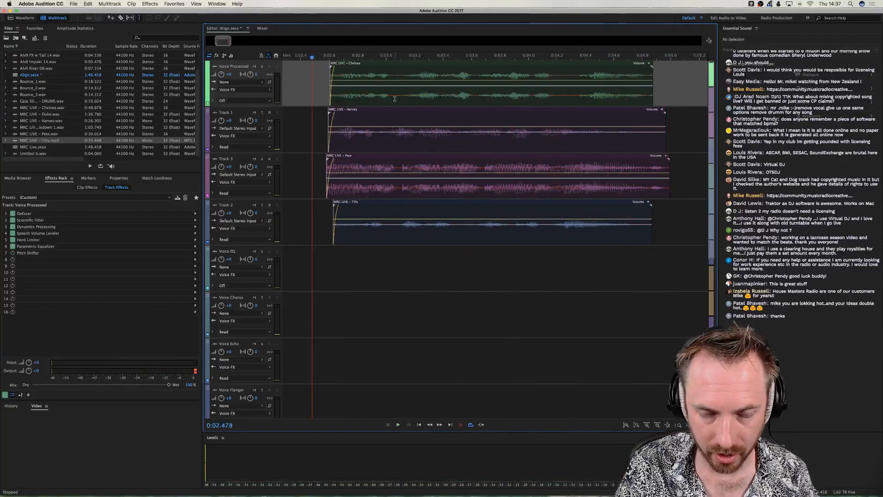
pyautogui.press('super+a')
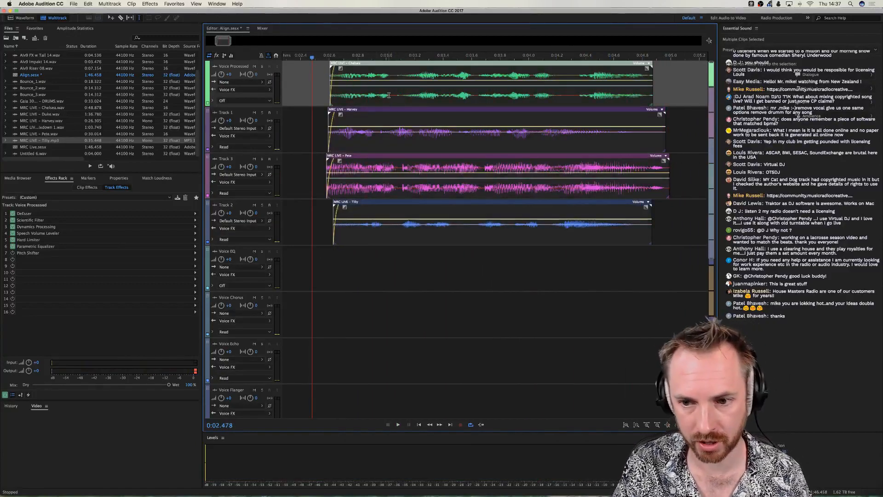
# Try to run Automatic Speech Alignment on all four selected clips at once.
pyautogui.rightClick(381, 96)
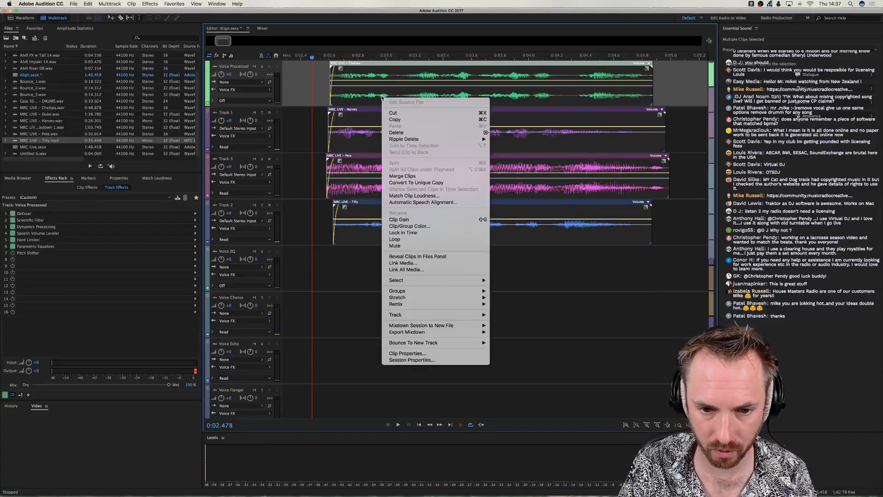
pyautogui.click(404, 203)
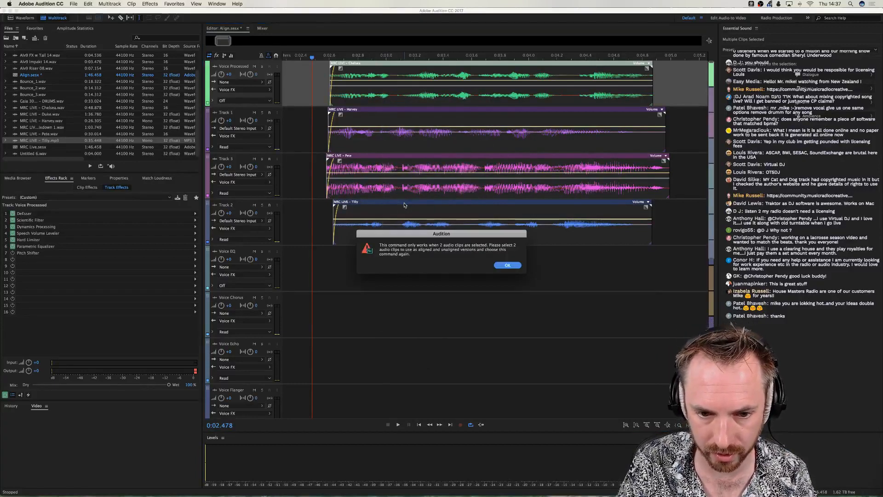
pyautogui.click(499, 267)
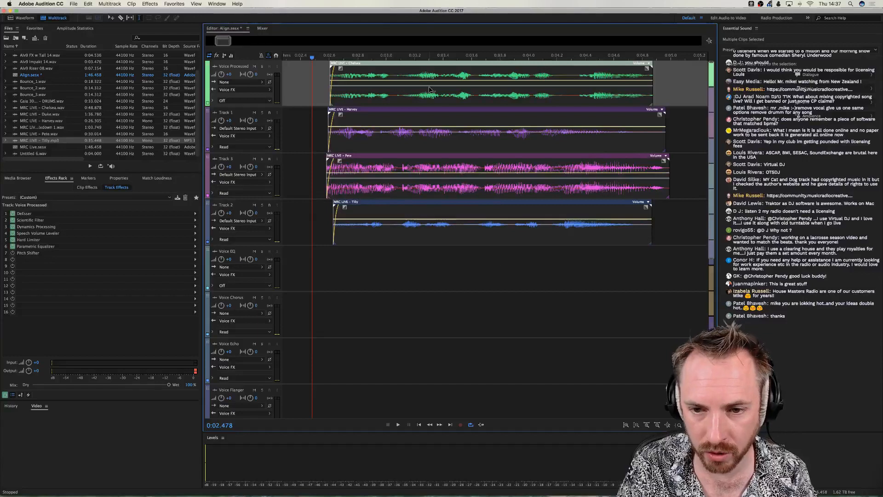
# Align the Track 1 clip to the Voice Processed clip's left channel with Automatic Speech Alignment, balanced alignment and stretching, on a new track.
pyautogui.moveTo(315, 86); pyautogui.dragTo(675, 127)
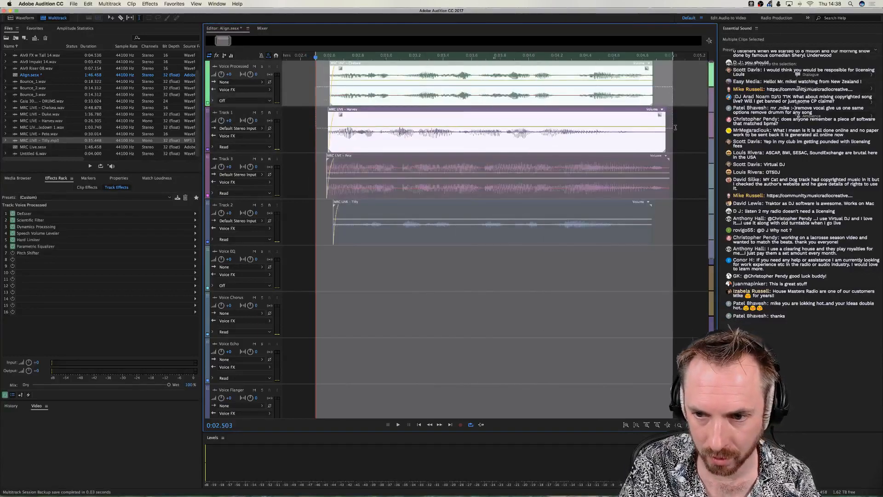
pyautogui.rightClick(343, 92)
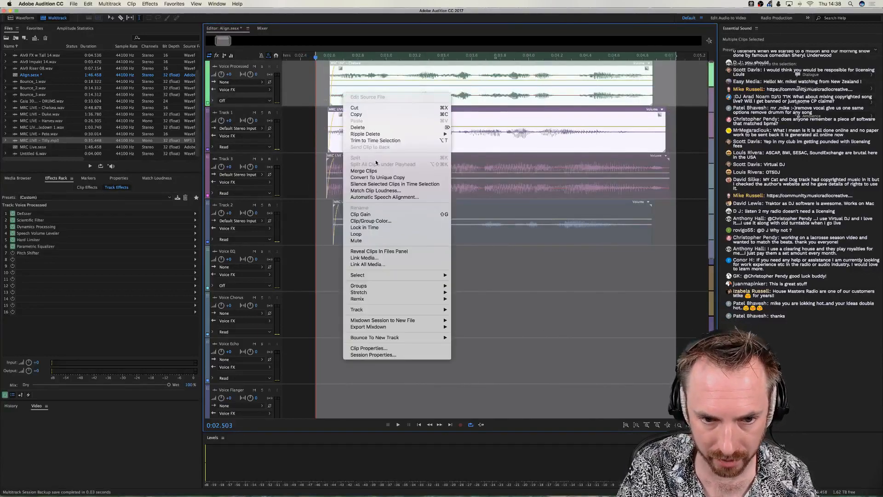
pyautogui.click(373, 197)
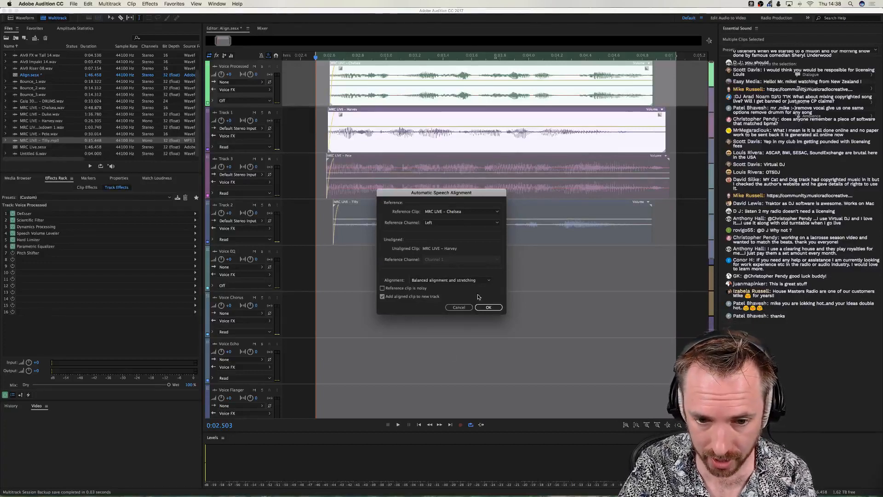
pyautogui.click(489, 307)
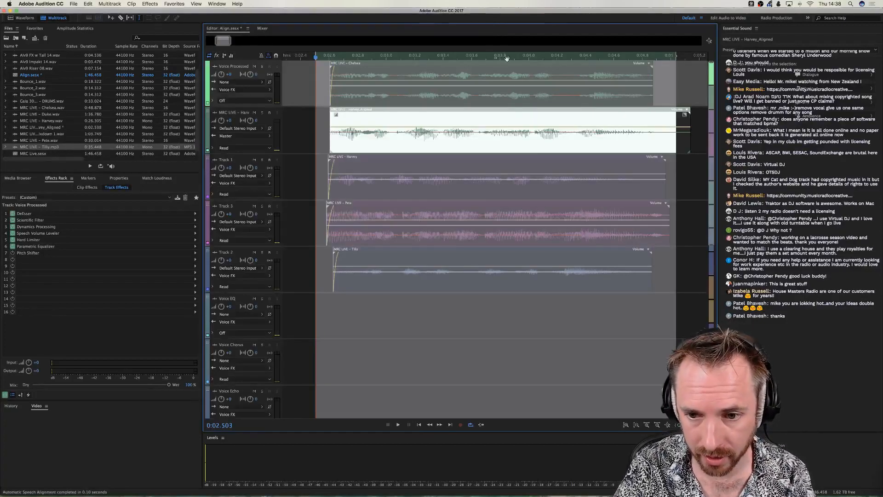
# Place the playhead at 0:02.579 and route the new aligned track's output to the Voice FX bus.
pyautogui.click(326, 121)
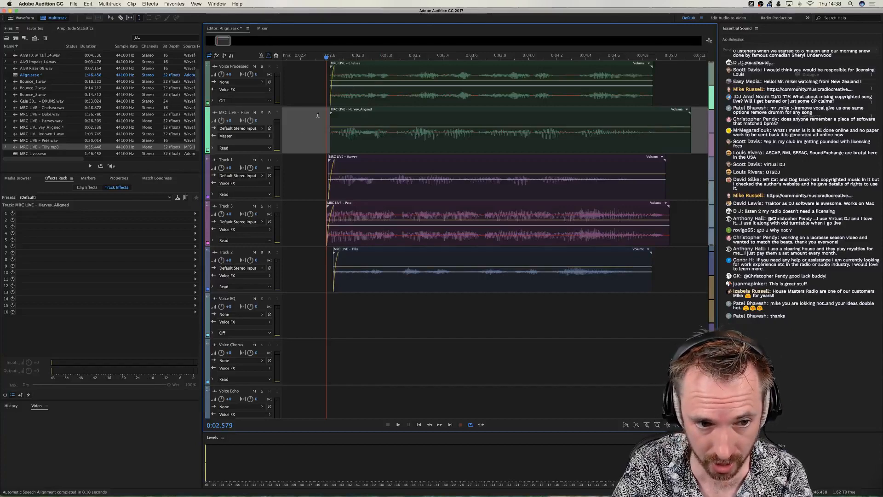
pyautogui.click(261, 137)
pyautogui.moveTo(304, 160)
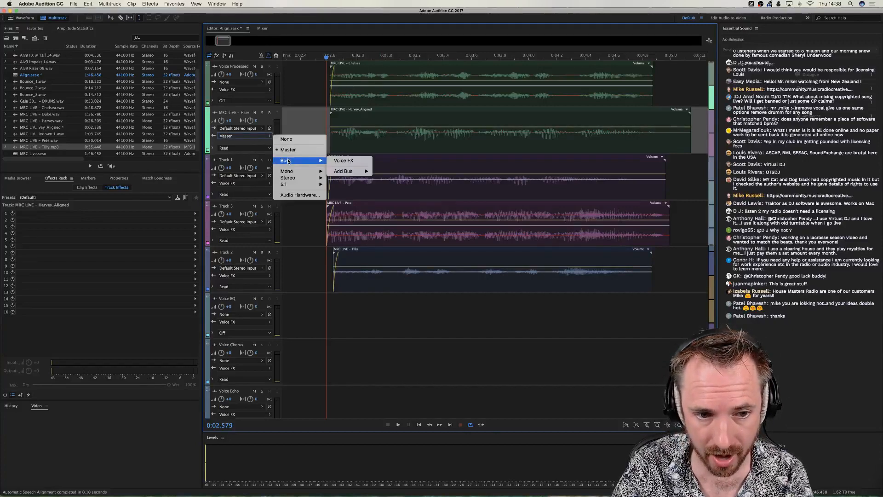
pyautogui.click(347, 161)
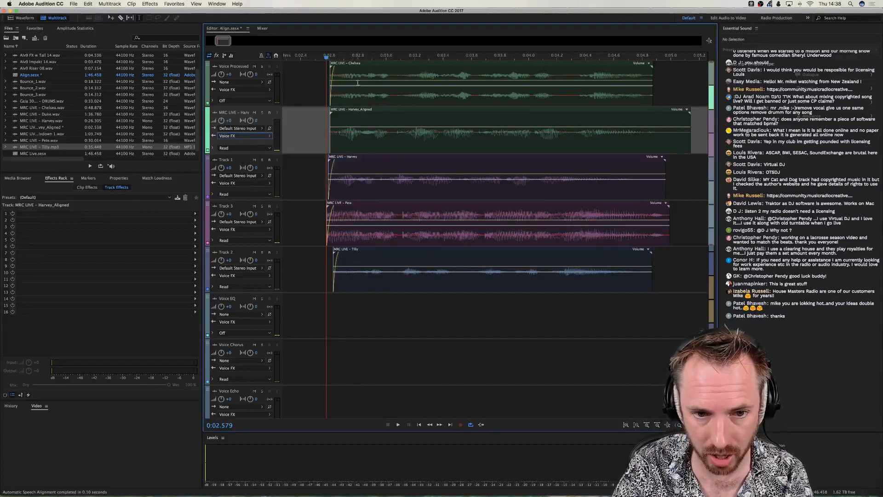
# Mute Tracks 1, 3 and 2 and play the Voice Processed clip together with the aligned clip.
pyautogui.click(254, 159)
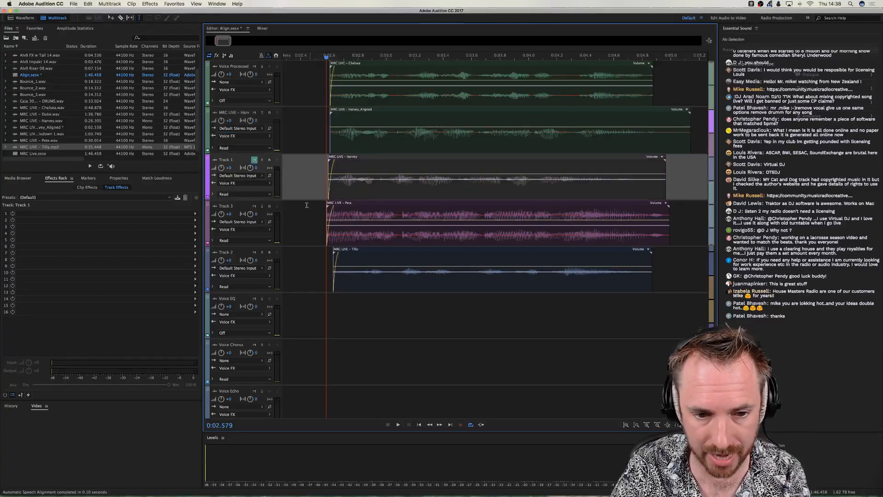
pyautogui.click(255, 207)
pyautogui.click(255, 253)
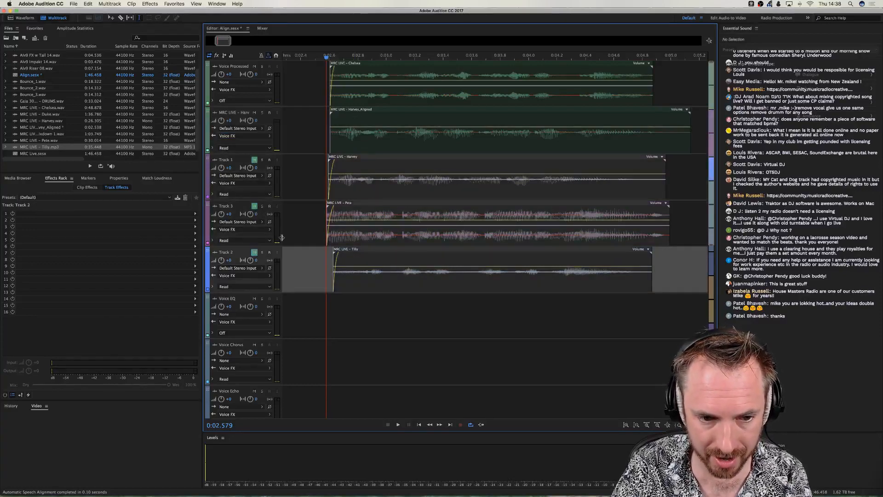
pyautogui.press('space')
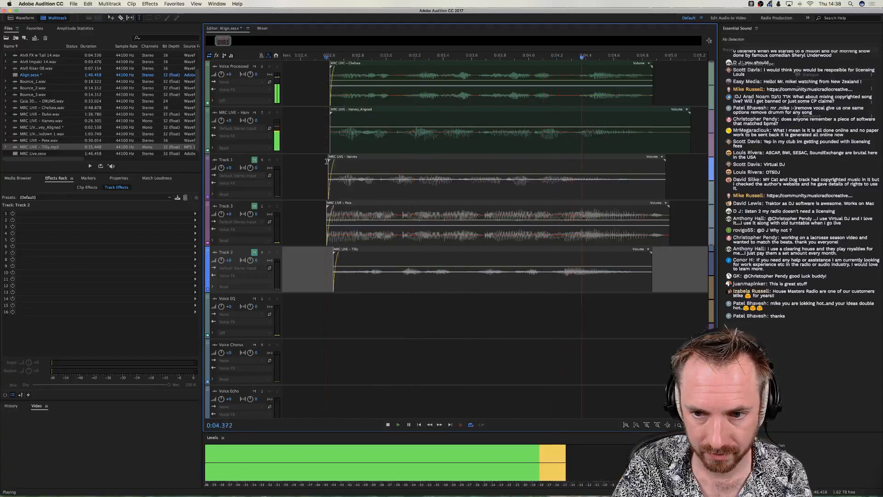
pyautogui.press('space')
pyautogui.press('space')
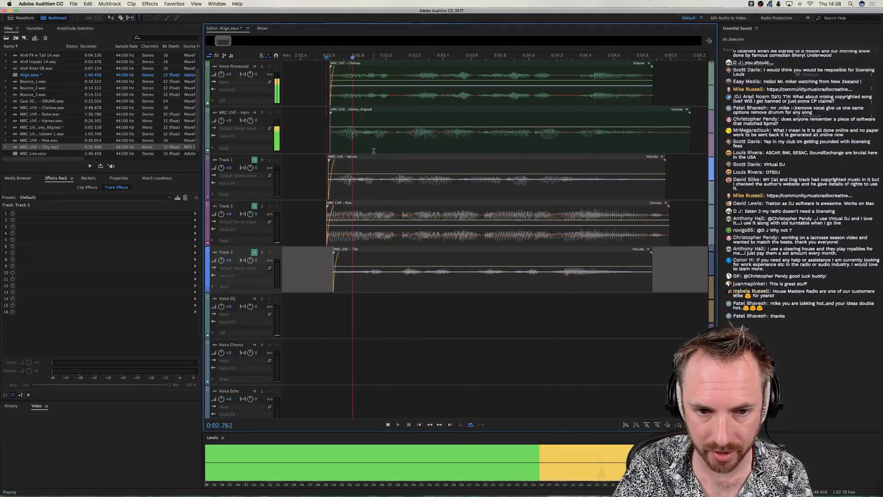
pyautogui.press('space')
# Compare the unaligned and aligned versions against Voice Processed by swapping the mute between Track 1 and the aligned track and playing each.
pyautogui.click(254, 113)
pyautogui.click(254, 160)
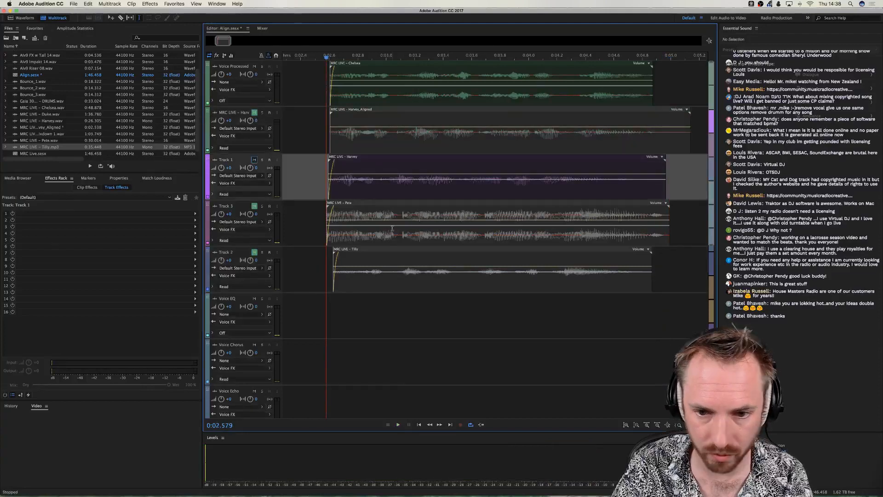
pyautogui.press('space')
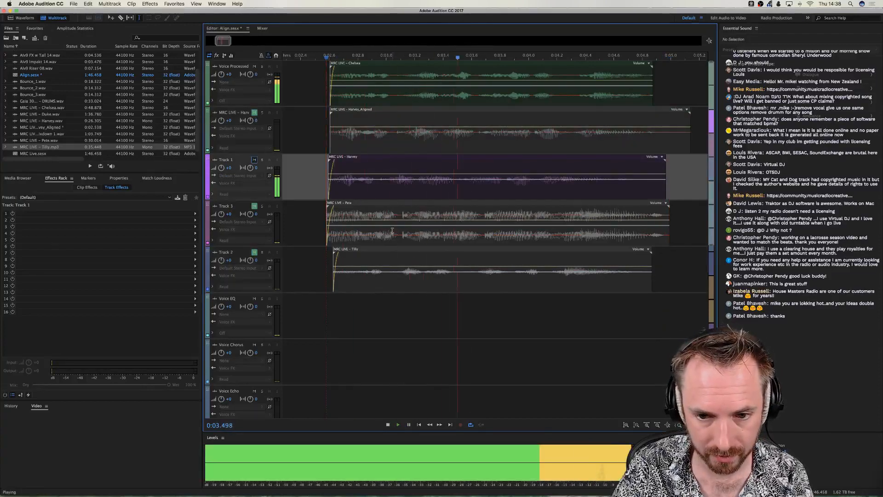
pyautogui.press('space')
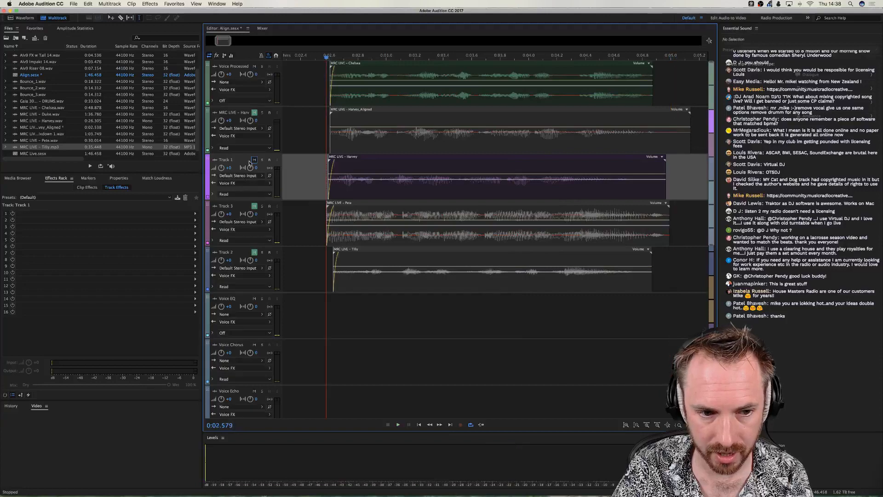
pyautogui.click(255, 113)
pyautogui.press('space')
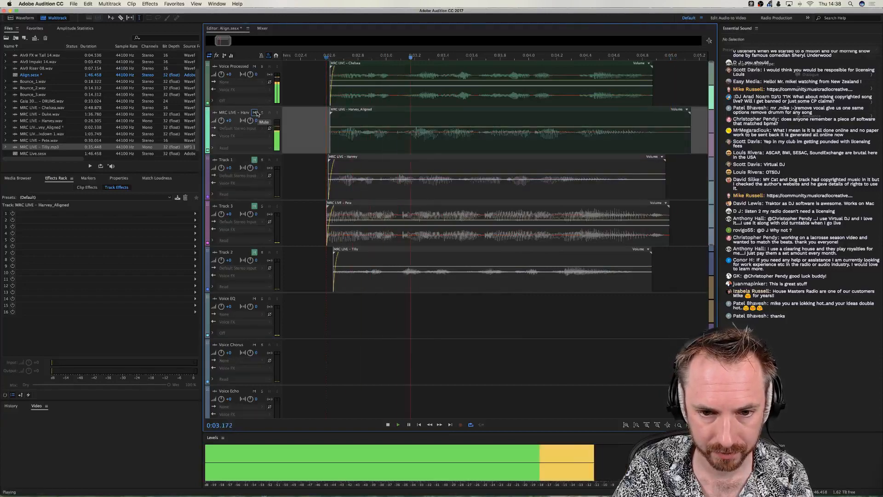
# Unmute Track 3 and align its clip to the Voice Processed clip with Automatic Speech Alignment, using the Voice Processed clip as reference.
pyautogui.press('space')
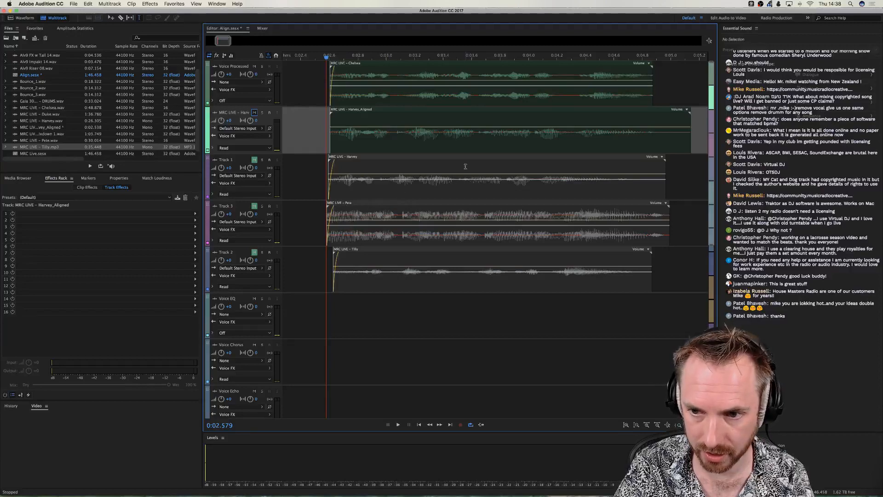
pyautogui.click(255, 206)
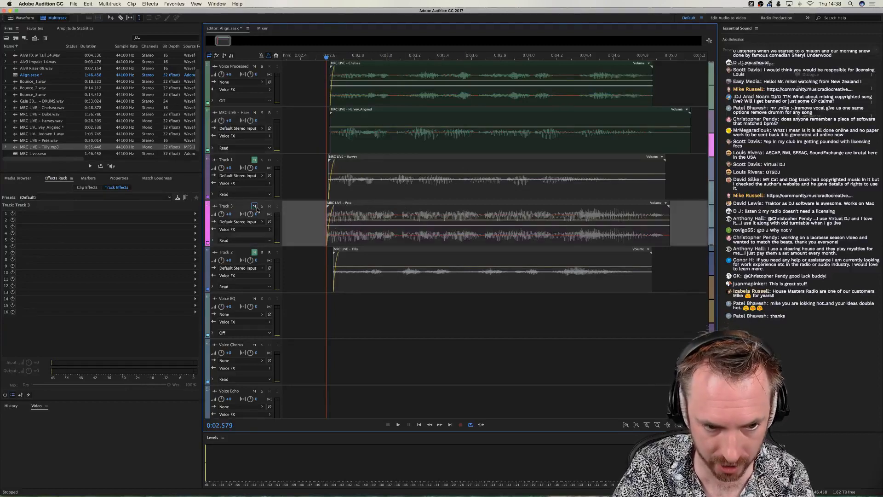
pyautogui.click(399, 97)
pyautogui.keyDown('super'); pyautogui.click(385, 220); pyautogui.keyUp('super')
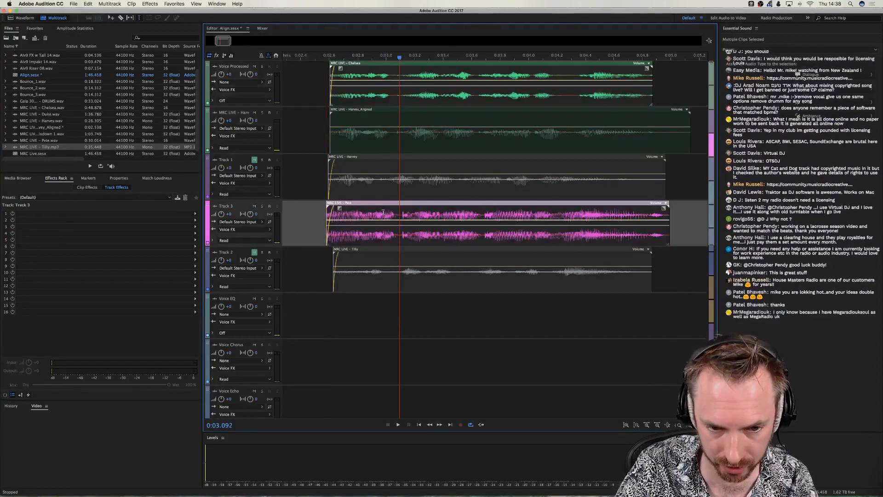
pyautogui.rightClick(384, 215)
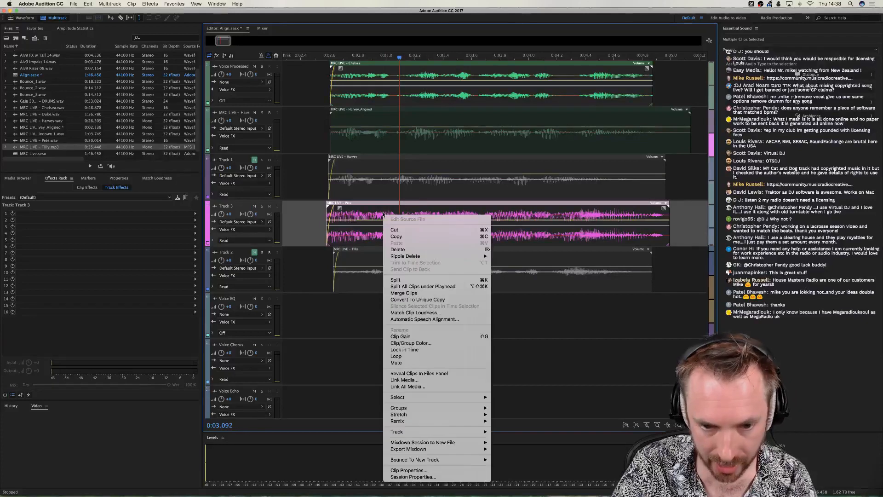
pyautogui.click(424, 320)
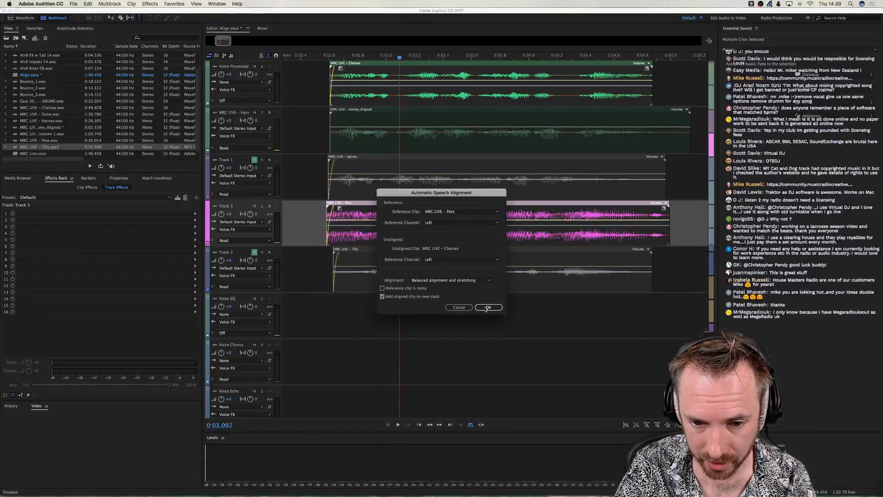
pyautogui.click(460, 212)
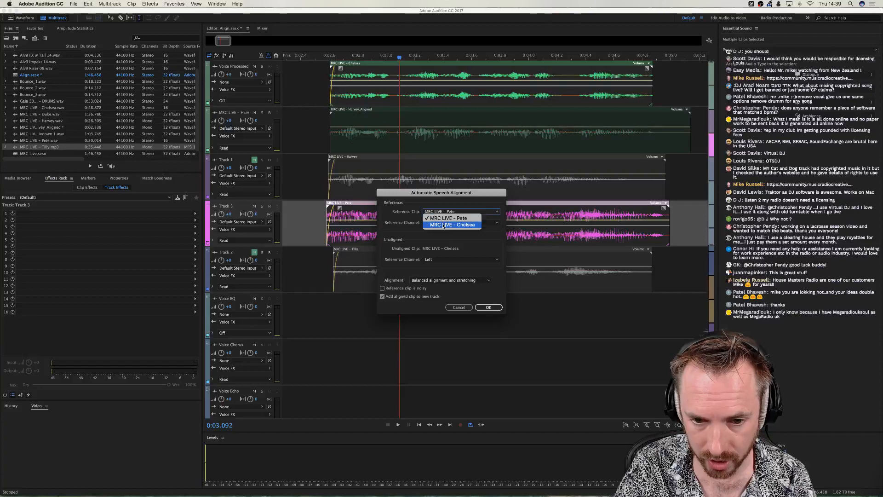
pyautogui.click(444, 225)
pyautogui.click(481, 306)
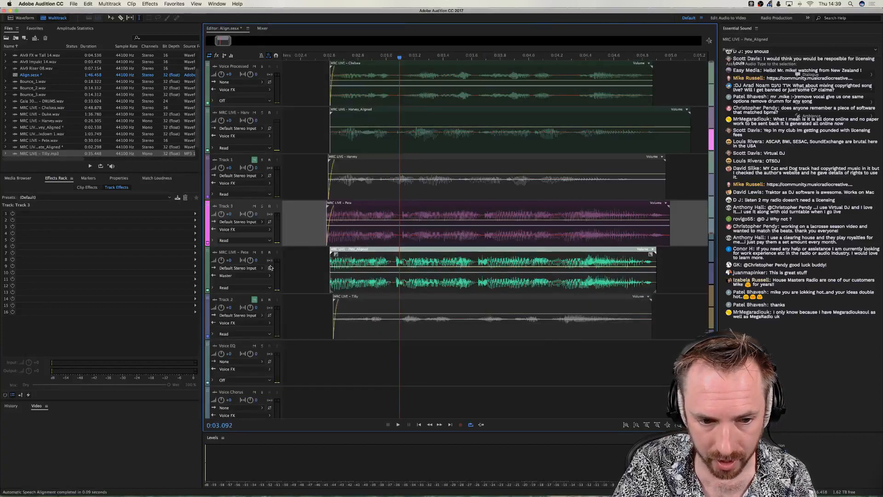
# Mute the original Track 3 and play the aligned clips from just before they start.
pyautogui.click(255, 206)
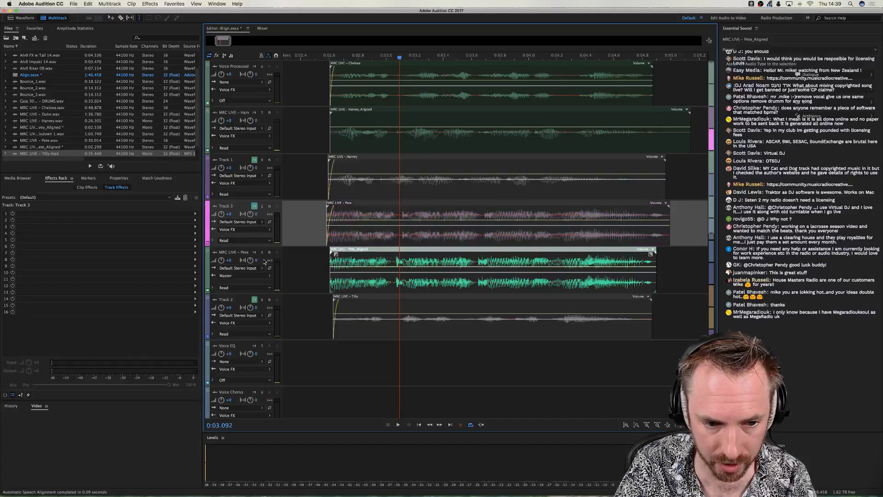
pyautogui.click(314, 237)
pyautogui.click(338, 256)
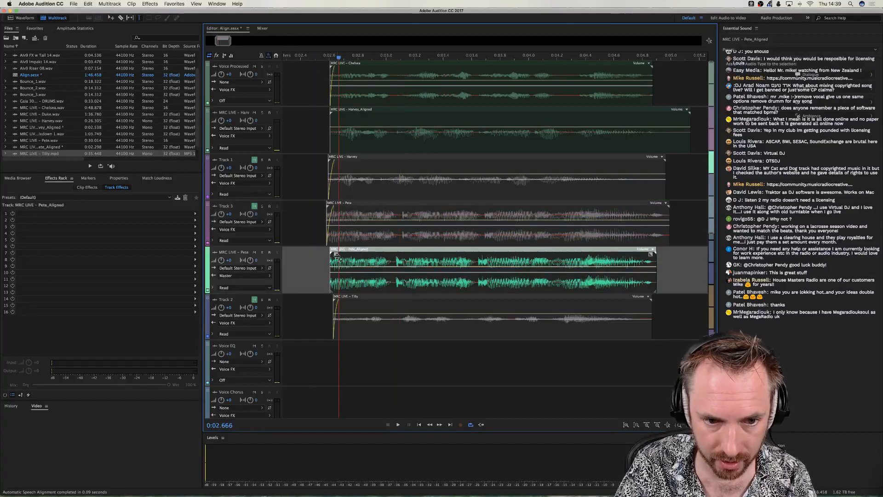
pyautogui.click(305, 119)
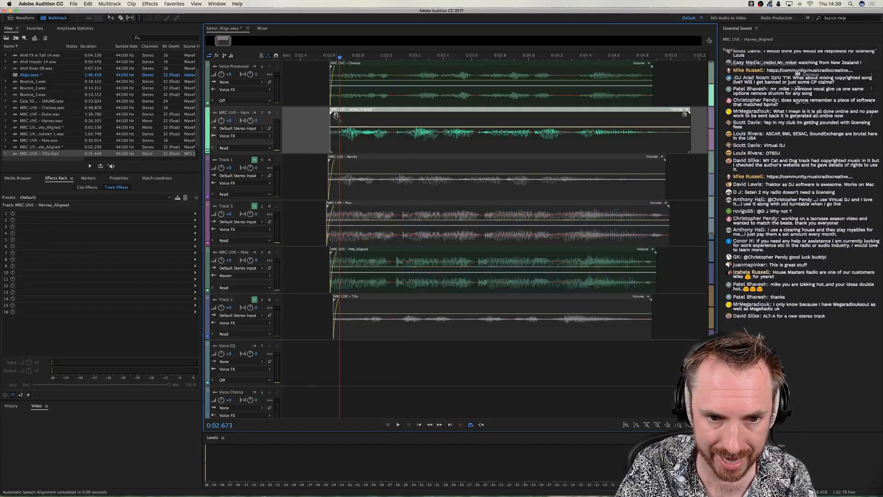
pyautogui.press('space')
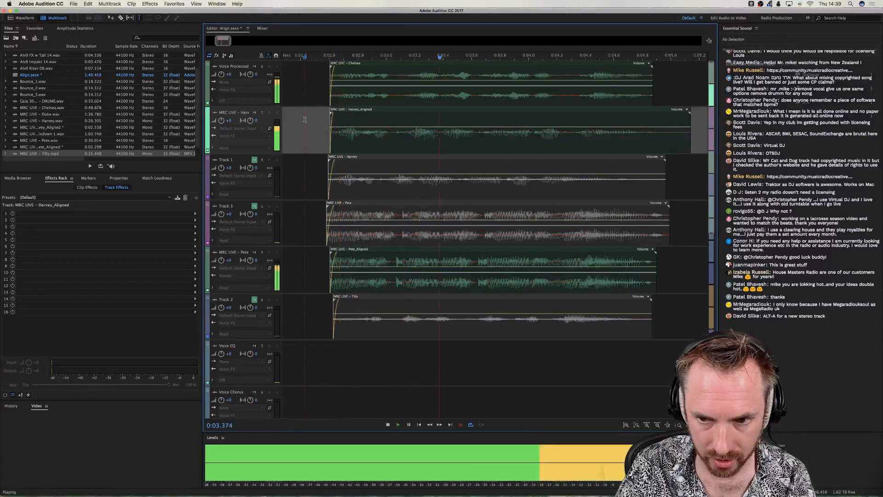
pyautogui.press('space')
pyautogui.press('space')
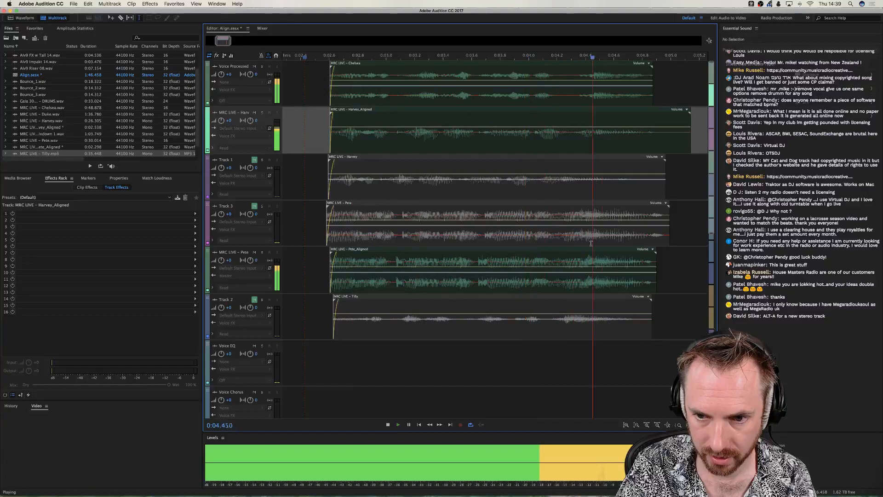
pyautogui.press('space')
pyautogui.press('space')
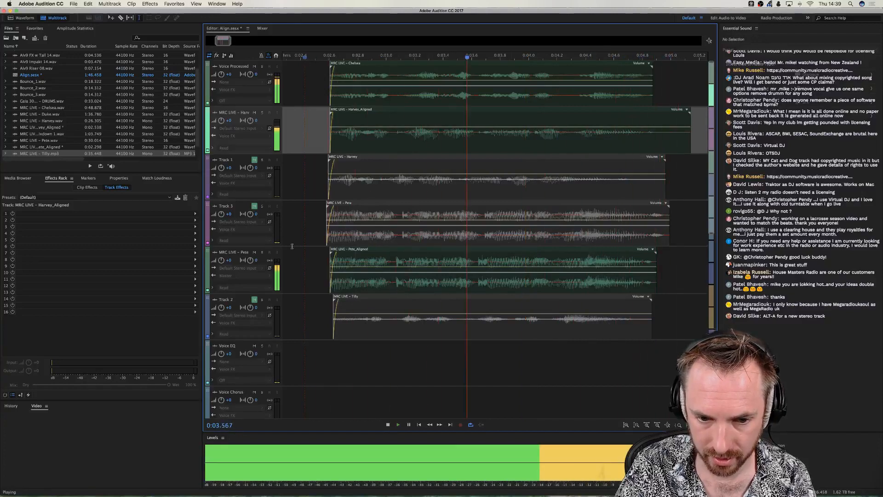
pyautogui.press('space')
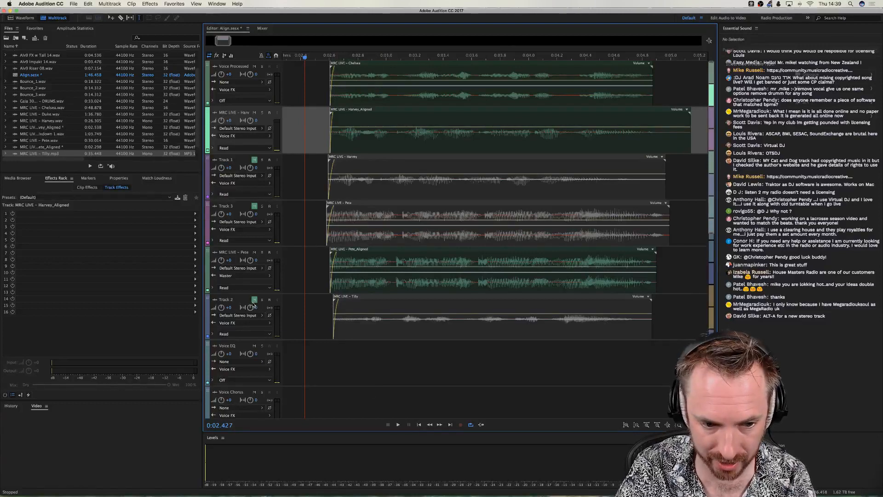
# Unmute Track 2, mute the aligned copy of Track 3's clip, and audition the mix.
pyautogui.click(254, 301)
pyautogui.click(256, 253)
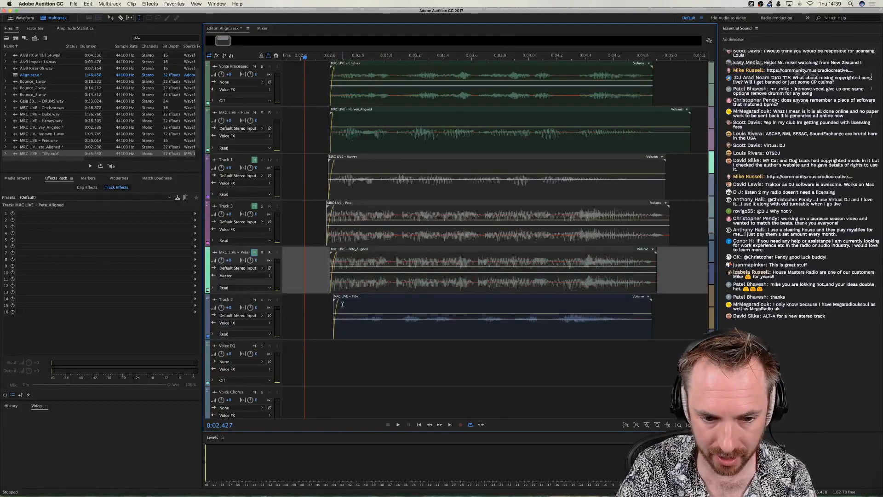
pyautogui.press('space')
# Select all clips in the session and apply Match Clip Loudness to them.
pyautogui.click(414, 325)
pyautogui.press('super+a')
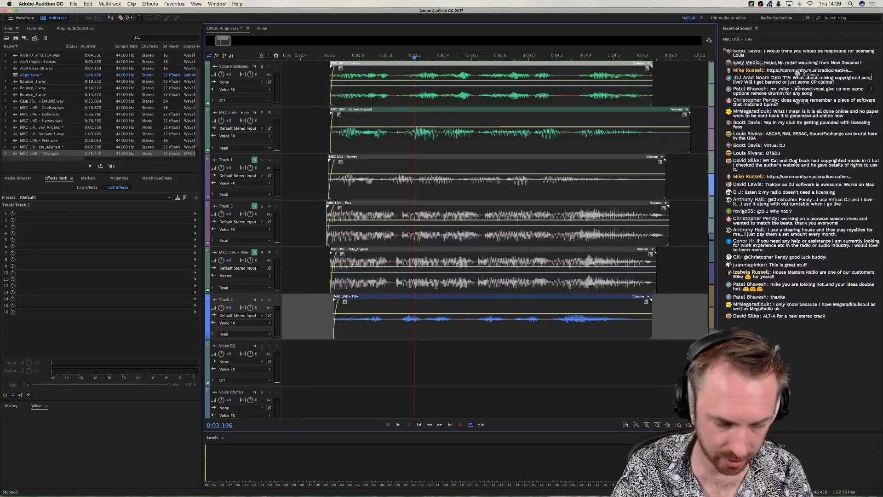
pyautogui.rightClick(426, 282)
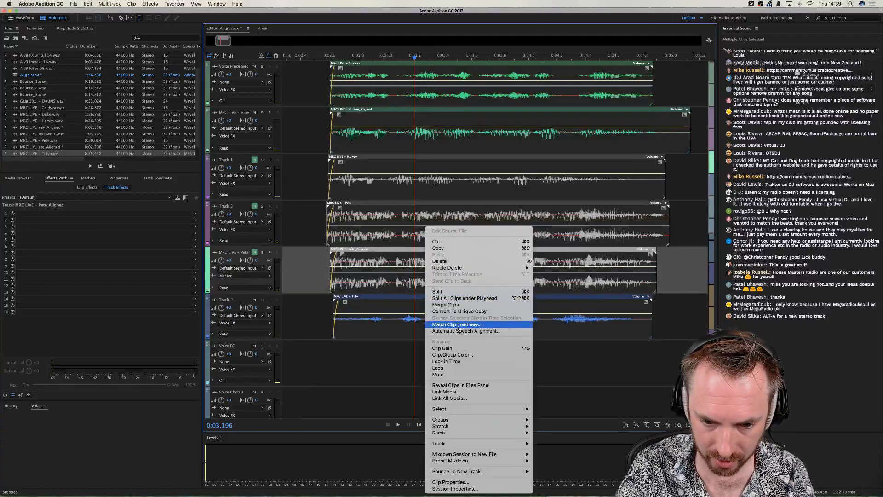
pyautogui.click(456, 325)
pyautogui.click(482, 272)
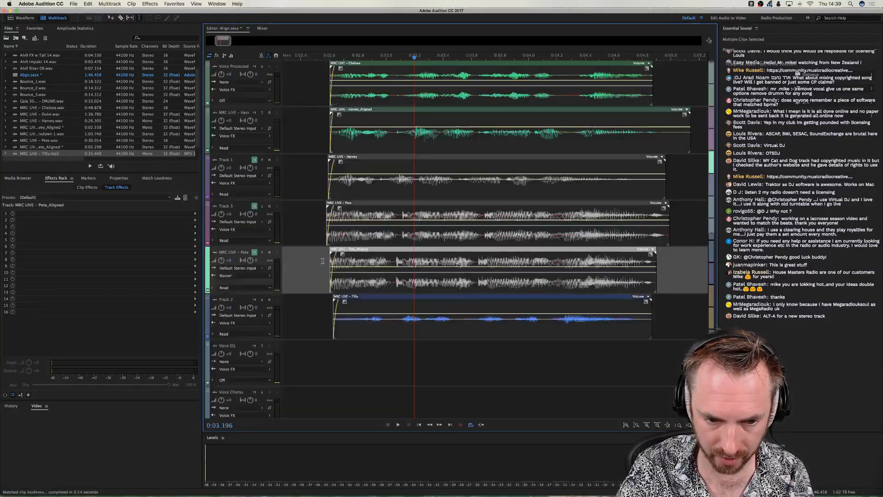
# Play the loudness-matched clips from just before they start.
pyautogui.click(318, 260)
pyautogui.press('space')
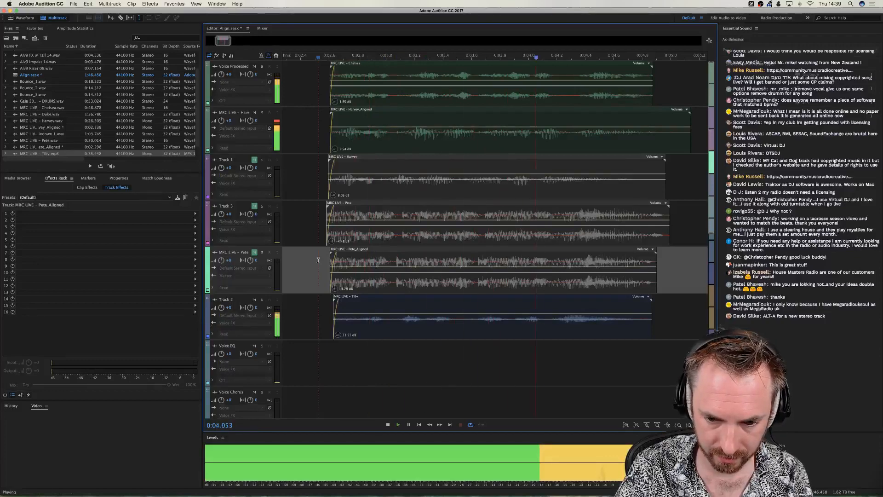
pyautogui.press('space')
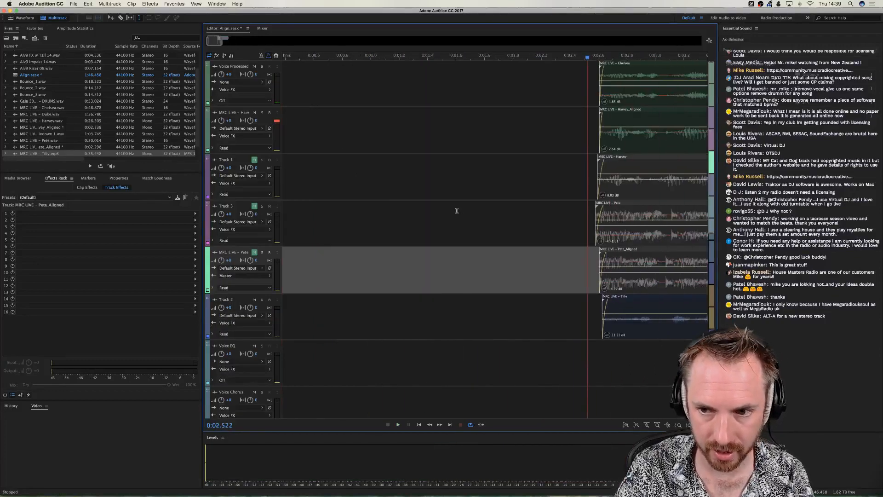
# Align Track 2's clip to the Voice Processed clip with Automatic Speech Alignment, adding the aligned clip to a new track.
pyautogui.scroll(-3, 457, 52)
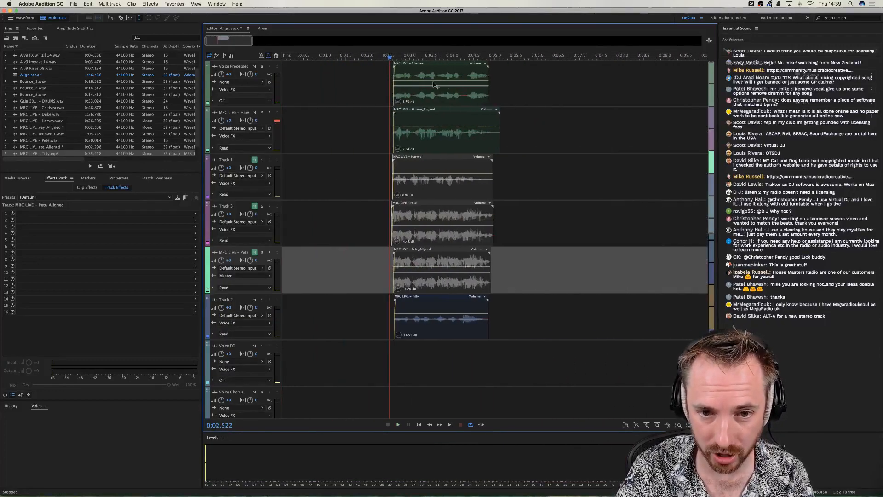
pyautogui.click(419, 96)
pyautogui.keyDown('super'); pyautogui.click(429, 317); pyautogui.keyUp('super')
pyautogui.rightClick(427, 310)
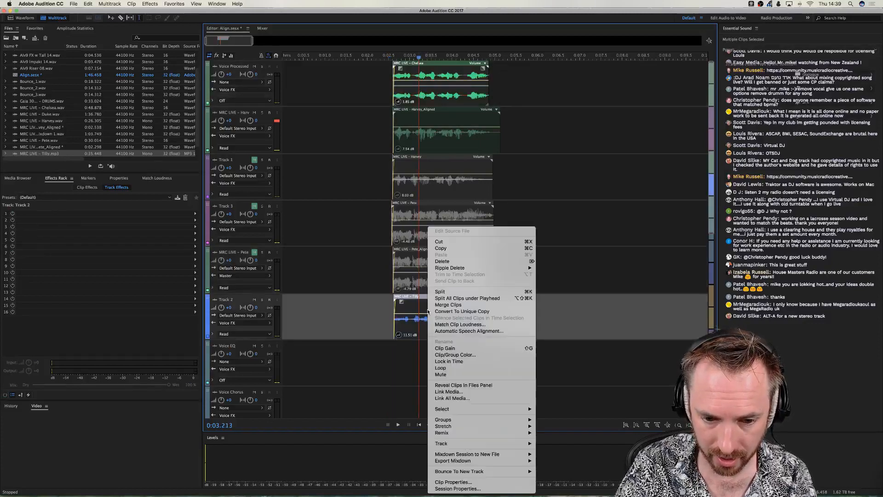
pyautogui.click(459, 332)
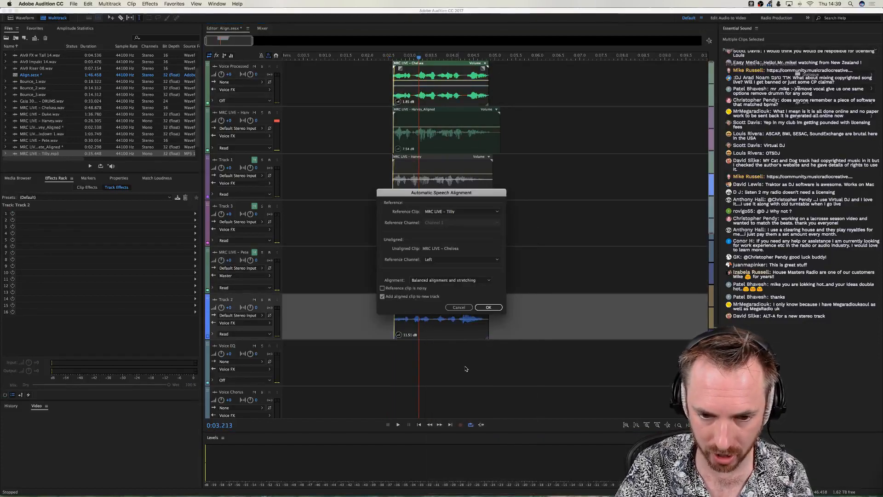
pyautogui.click(438, 212)
pyautogui.click(434, 224)
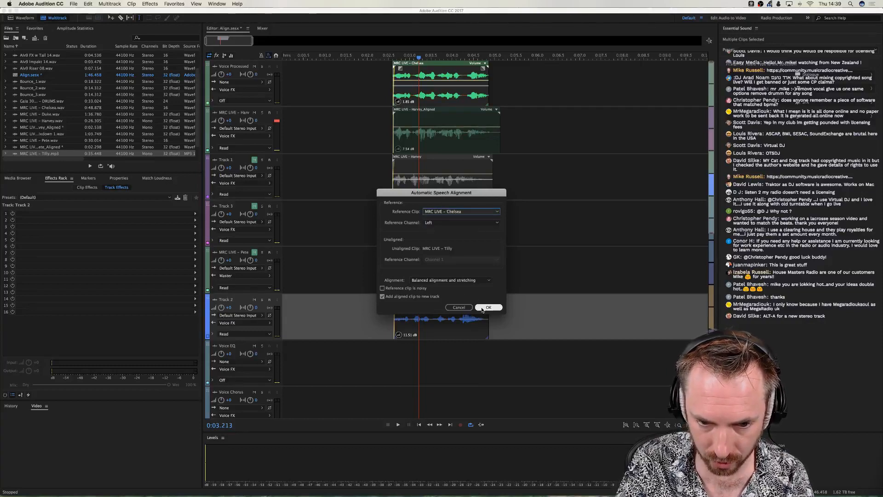
pyautogui.click(482, 308)
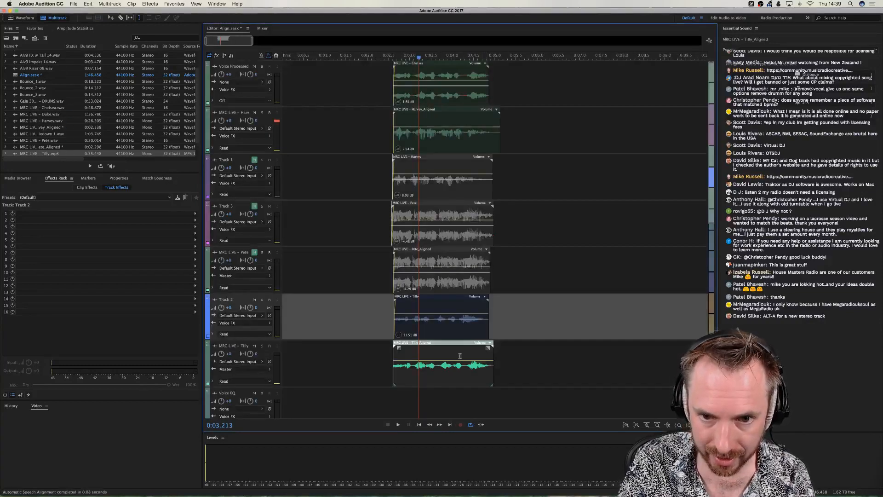
# Mute the original Track 2 and audition the mix, muting the aligned copy of Track 1's clip as well.
pyautogui.click(254, 299)
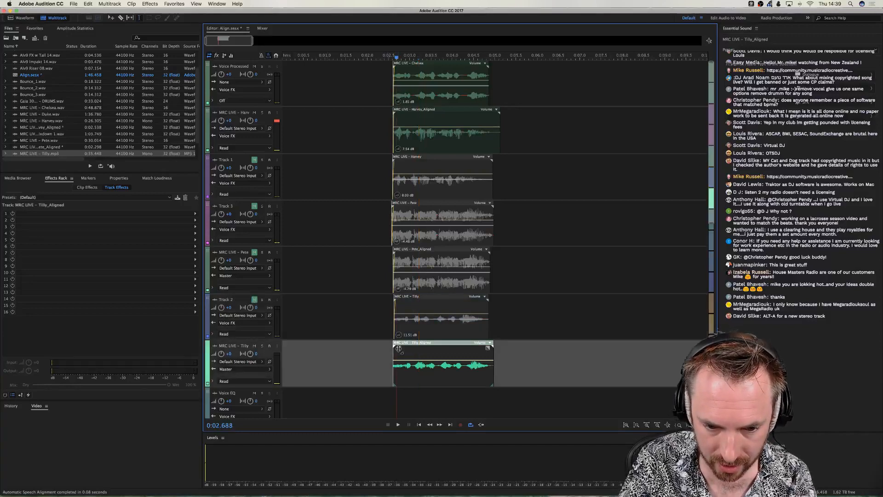
pyautogui.click(389, 335)
pyautogui.press('space')
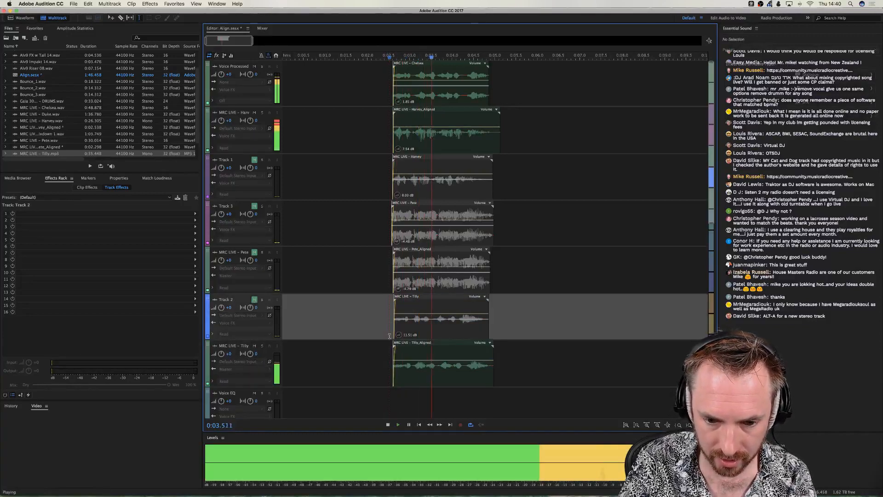
pyautogui.press('space')
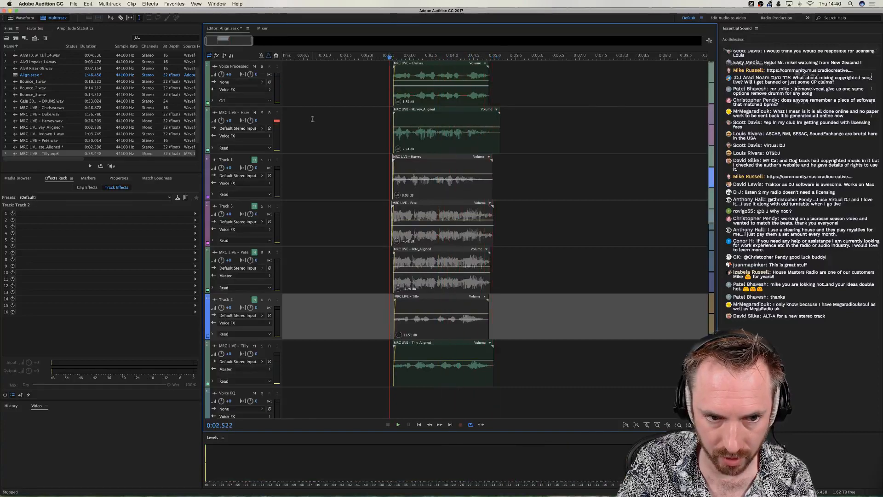
pyautogui.click(254, 112)
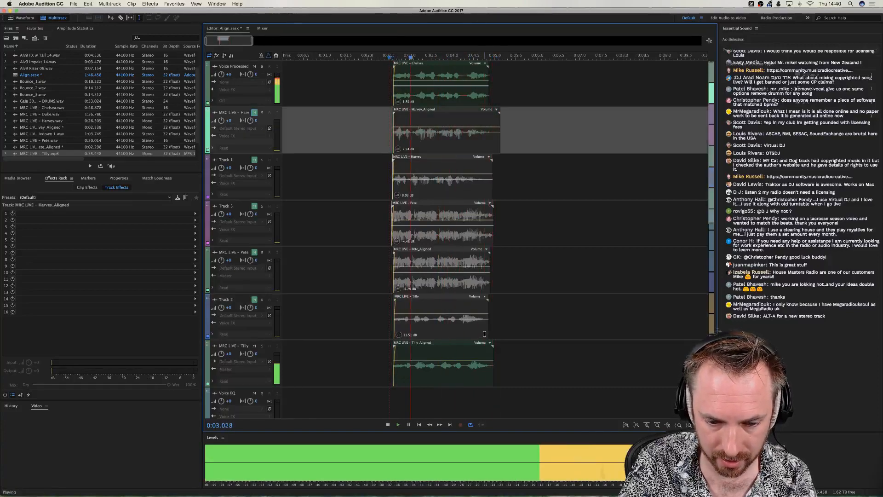
# Apply Match Clip Loudness to the aligned copy of Track 2's clip and play it with the Voice Processed clip.
pyautogui.rightClick(427, 364)
pyautogui.click(452, 325)
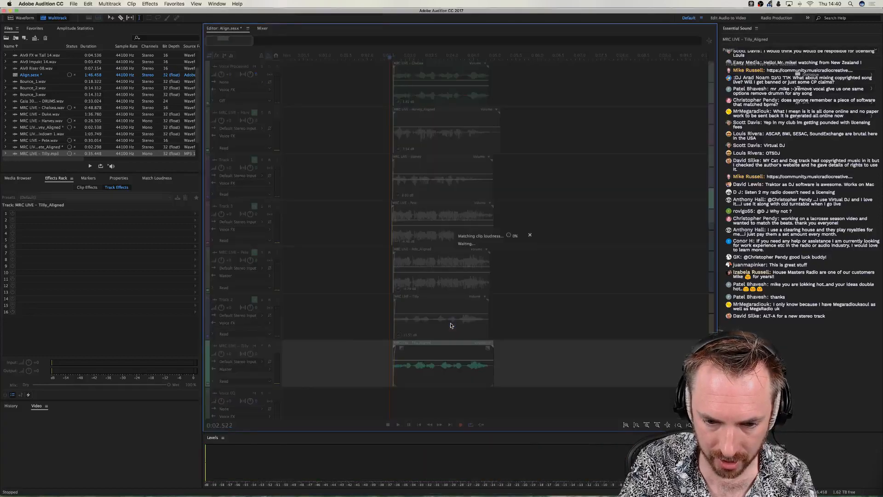
pyautogui.press('space')
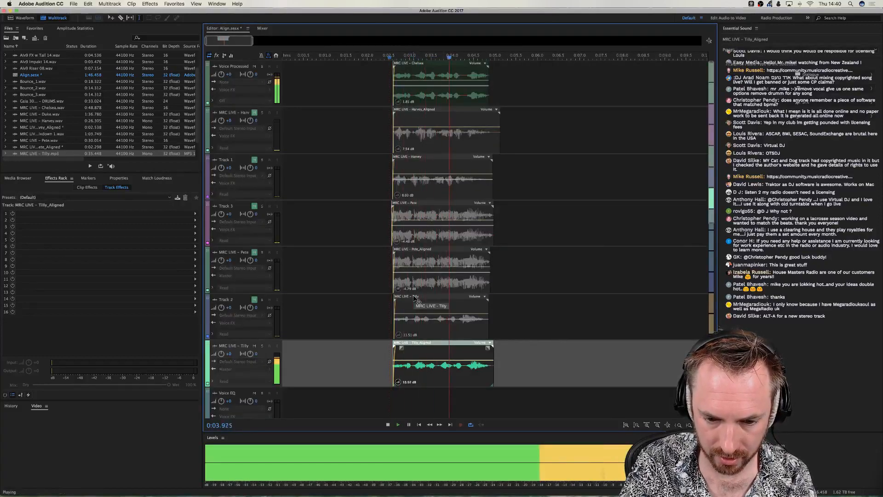
pyautogui.press('space')
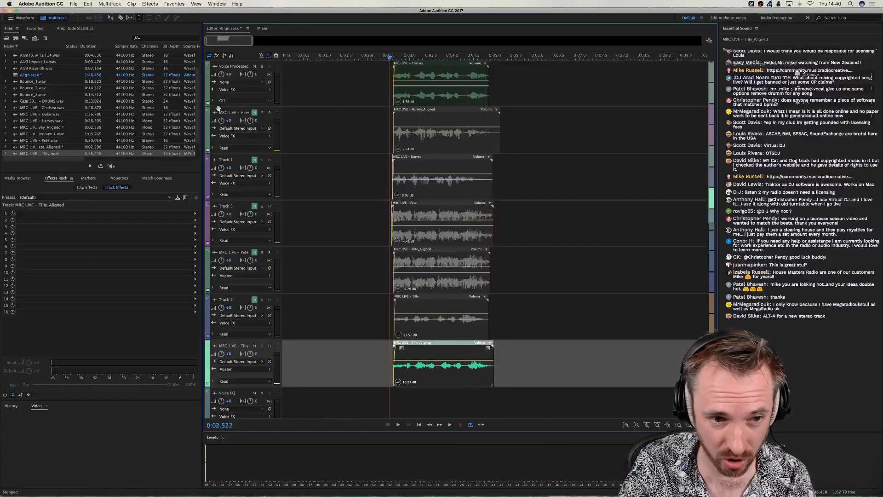
# Unmute the aligned copies of the Track 1 and Track 3 clips, keeping the original Track 1 muted.
pyautogui.click(228, 115)
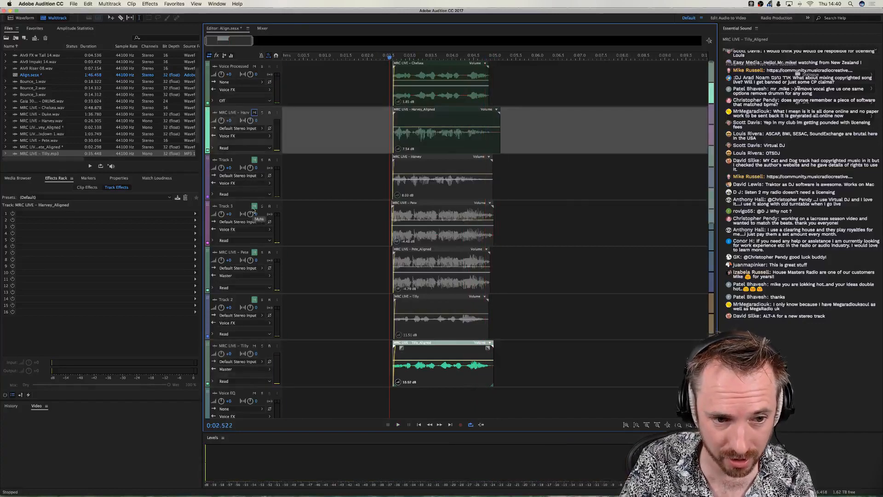
pyautogui.click(254, 162)
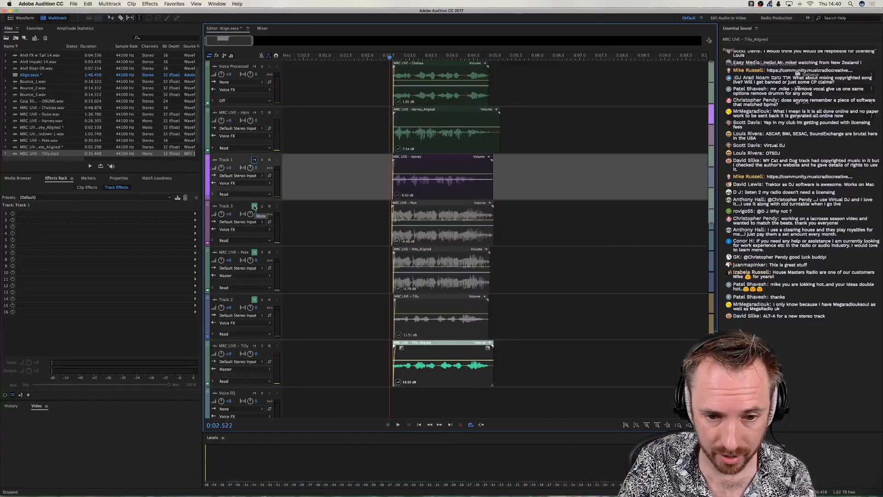
pyautogui.click(255, 255)
pyautogui.click(254, 161)
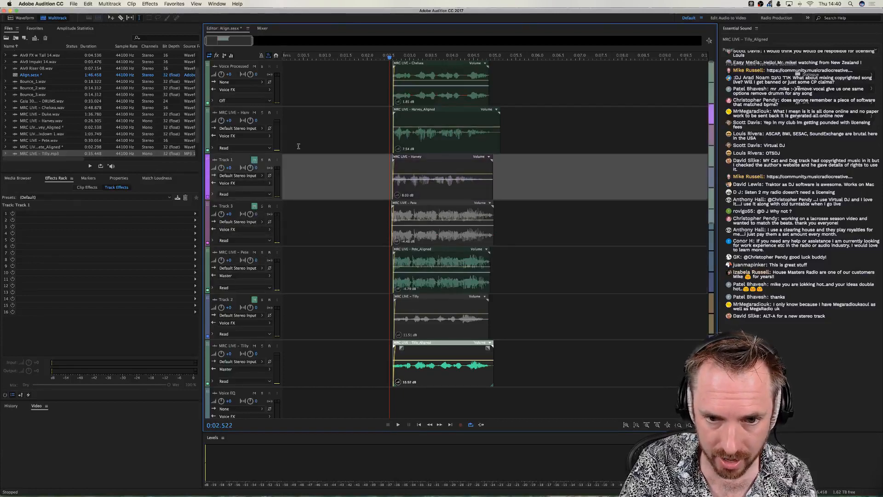
# Play the full mix, then extend the end of the Voice Processed clip and shorten the aligned copy of Track 1's clip.
pyautogui.press('space')
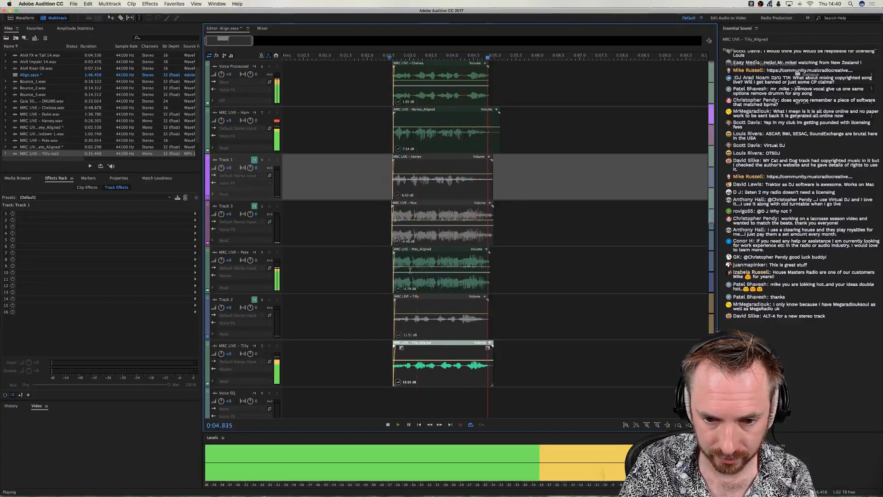
pyautogui.press('space')
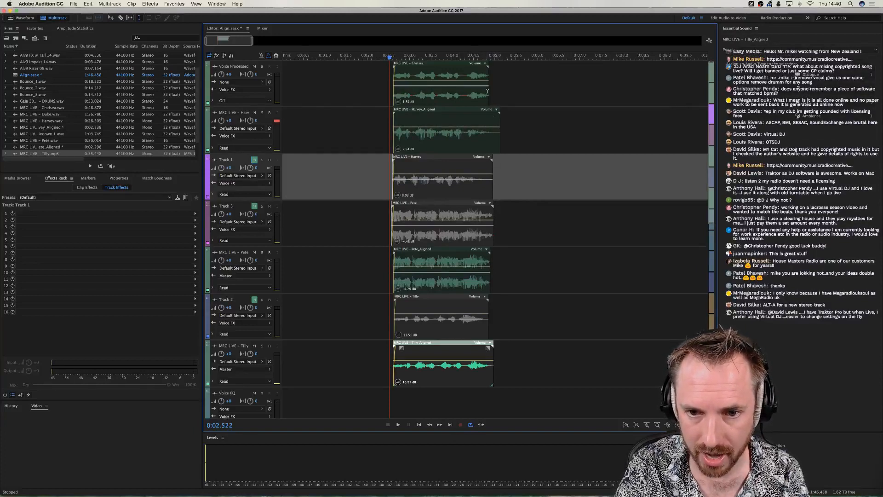
pyautogui.moveTo(487, 91); pyautogui.dragTo(493, 92)
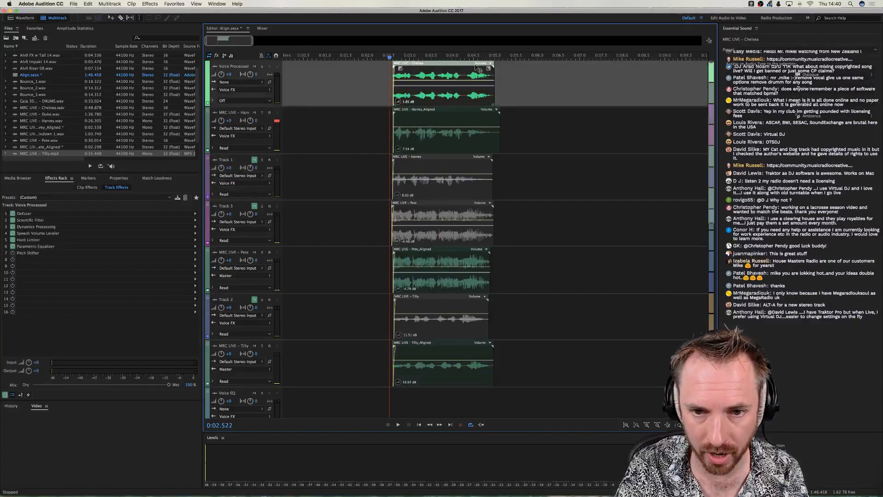
pyautogui.click(482, 129)
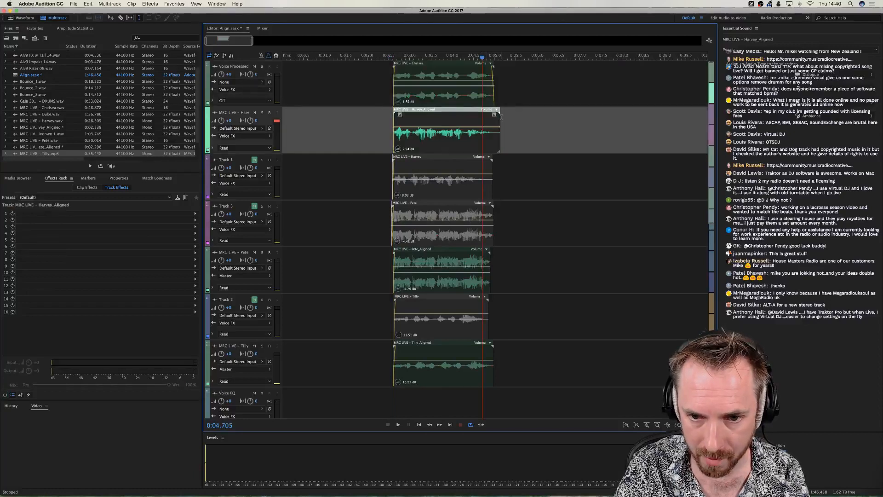
pyautogui.click(501, 118)
pyautogui.moveTo(500, 119); pyautogui.dragTo(488, 116)
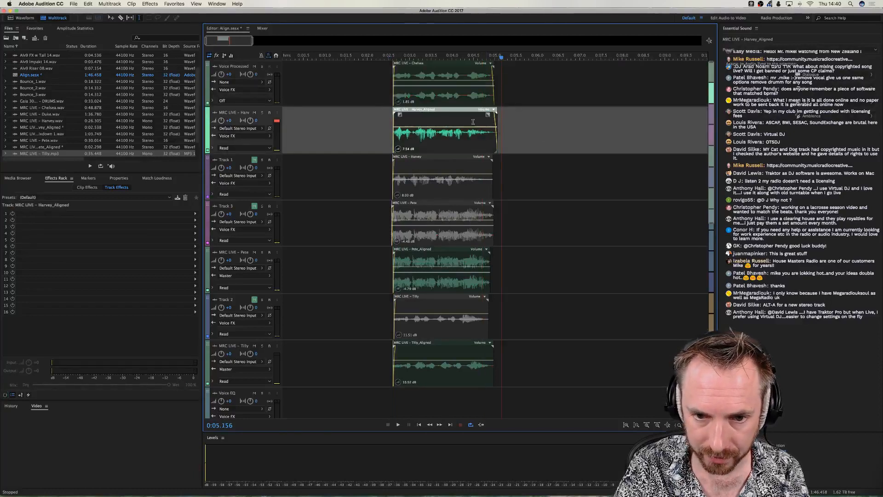
pyautogui.click(389, 120)
# Pan Voice Processed and Track 3's aligned copy left and the aligned copies from Tracks 1 and 2 right, and play the mix.
pyautogui.moveTo(254, 76); pyautogui.dragTo(237, 77)
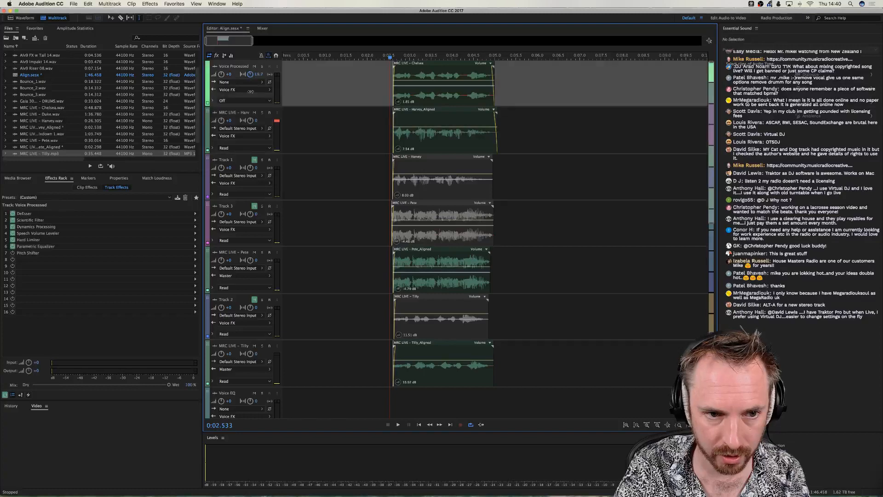
pyautogui.moveTo(255, 121); pyautogui.dragTo(272, 121)
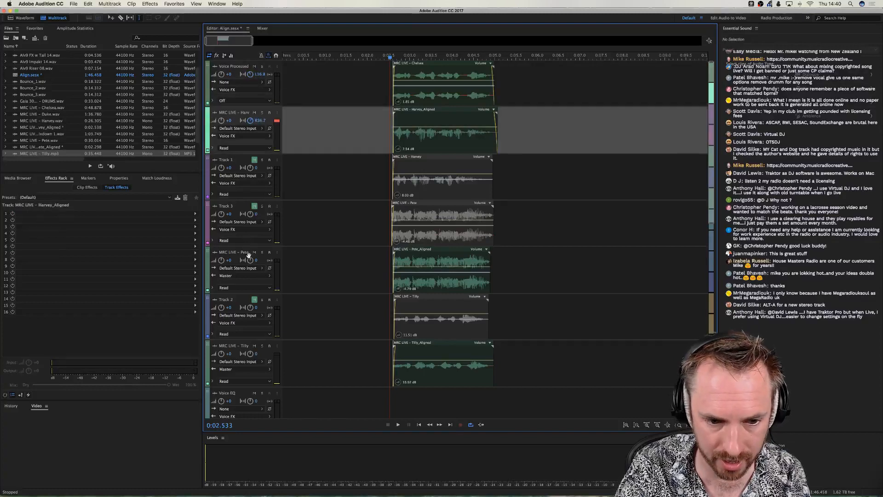
pyautogui.moveTo(250, 261); pyautogui.dragTo(252, 261)
pyautogui.moveTo(252, 355); pyautogui.dragTo(261, 313)
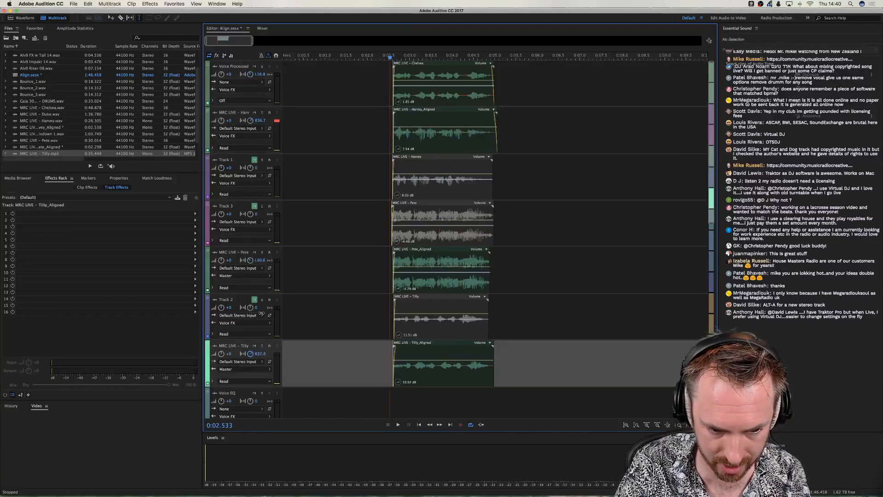
pyautogui.press('space')
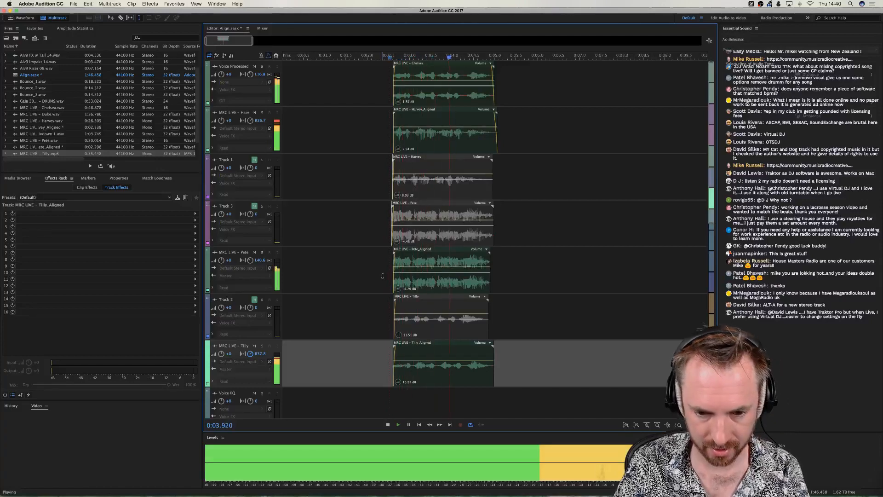
pyautogui.press('space')
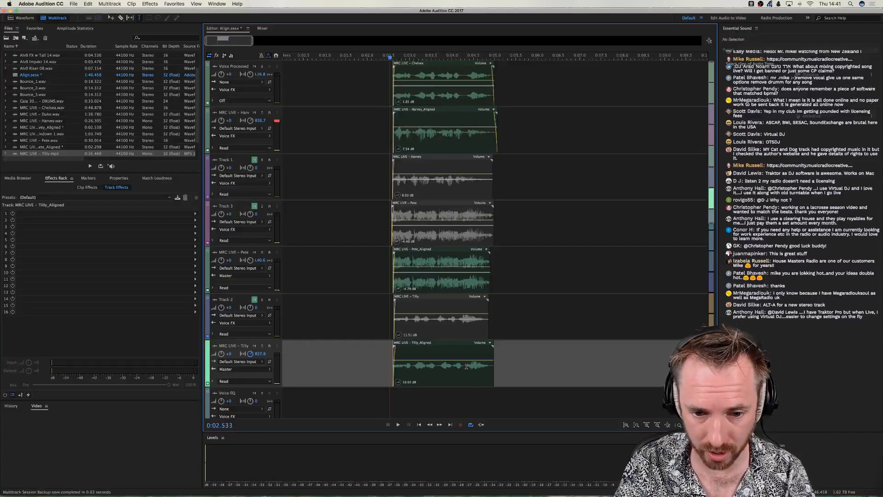
# Copy the Voice Processed clip and the original clips on Tracks 1, 3 and 2 together to about 0:07.9.
pyautogui.click(420, 95)
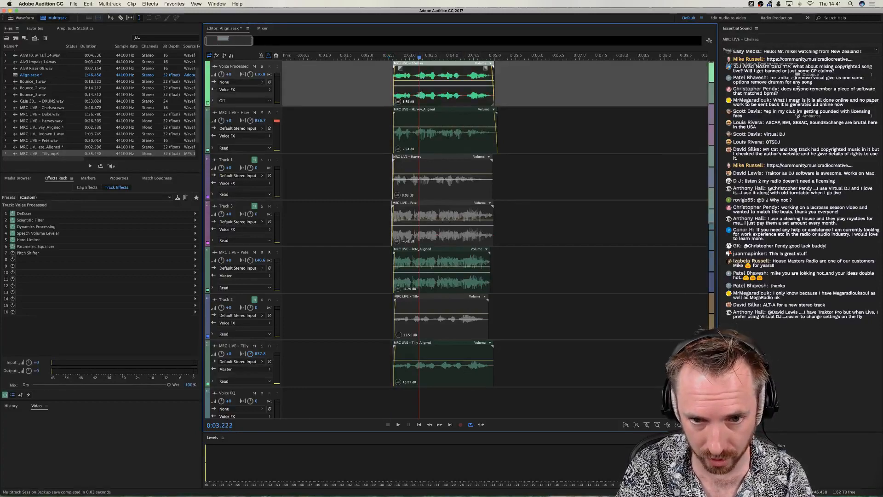
pyautogui.keyDown('super'); pyautogui.click(427, 190); pyautogui.keyUp('super')
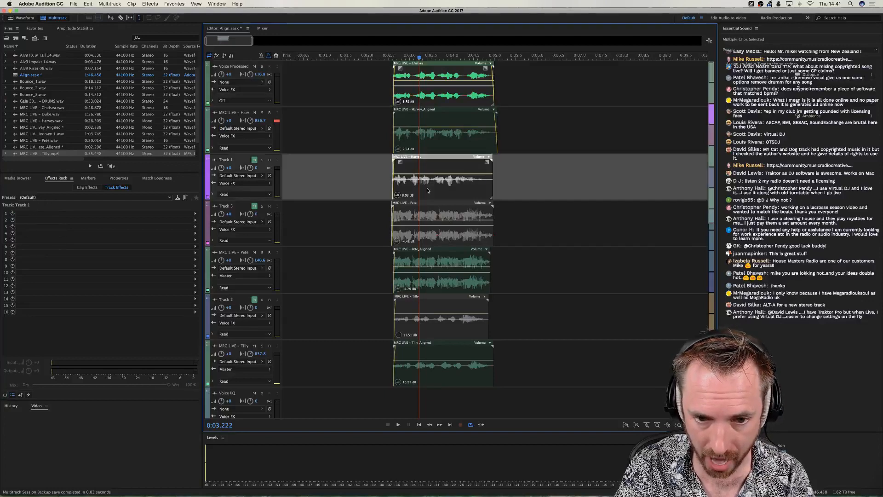
pyautogui.keyDown('super'); pyautogui.click(426, 215); pyautogui.keyUp('super')
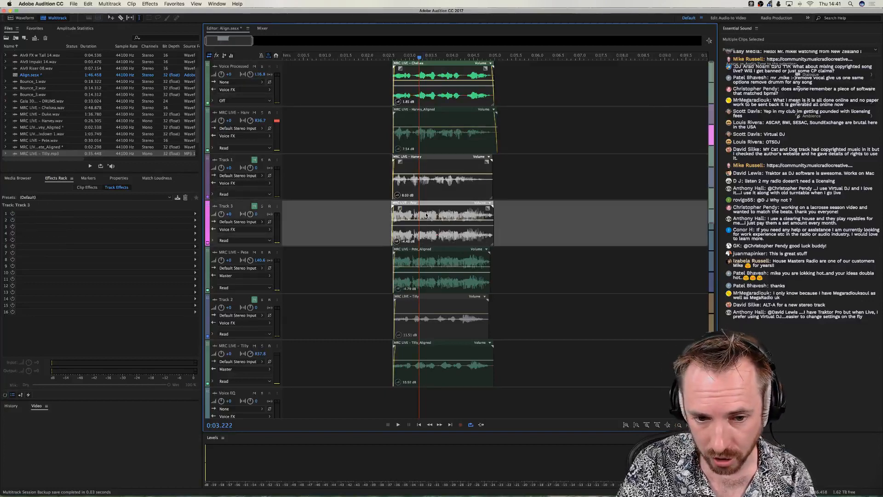
pyautogui.keyDown('super'); pyautogui.click(429, 308); pyautogui.keyUp('super')
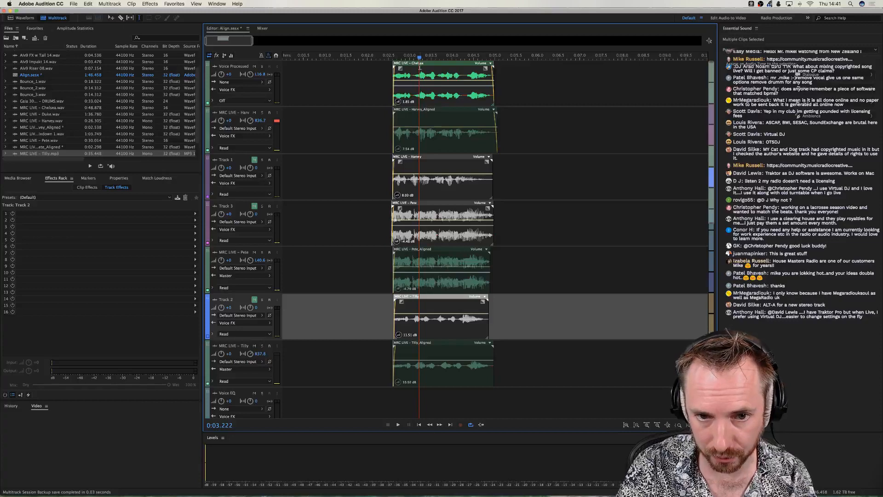
pyautogui.moveTo(422, 69); pyautogui.dragTo(649, 73)
pyautogui.click(665, 73)
pyautogui.hscroll(5, 524, 96)
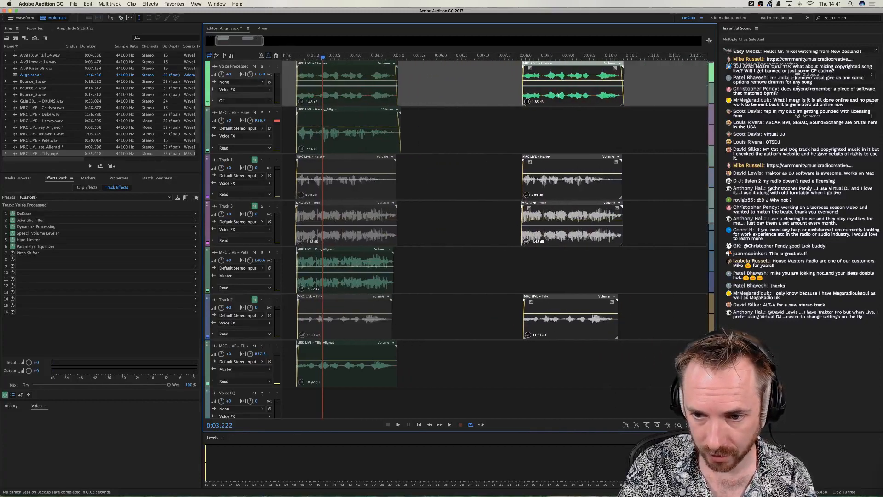
# Unmute the original Tracks 1, 3 and 2 and play the copied, unaligned clips from 0:07.843.
pyautogui.click(254, 160)
pyautogui.click(255, 205)
pyautogui.click(255, 300)
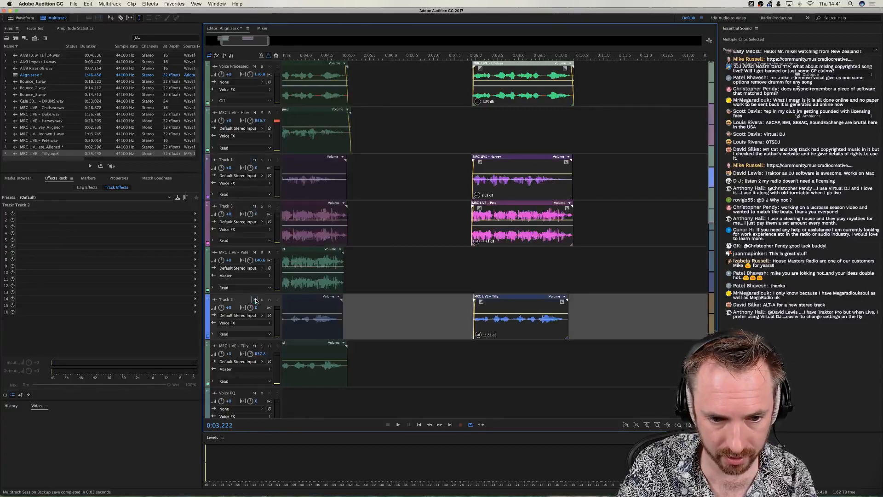
pyautogui.click(469, 124)
pyautogui.press('space')
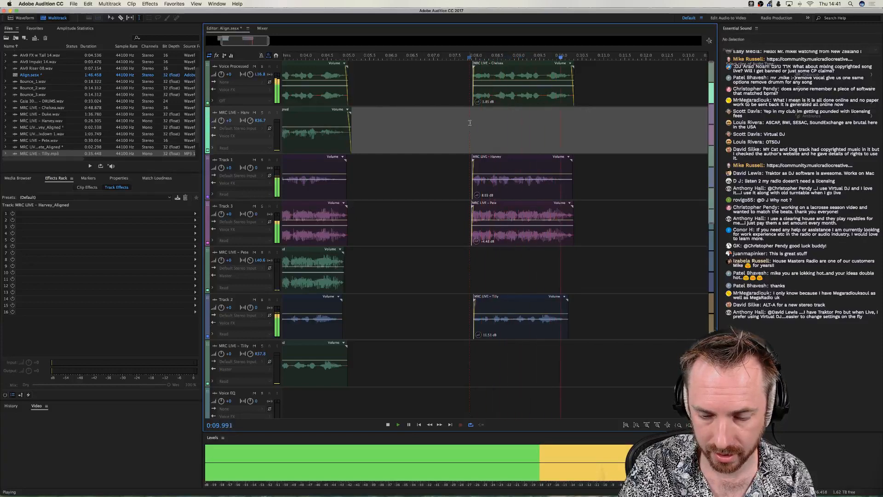
pyautogui.press('space')
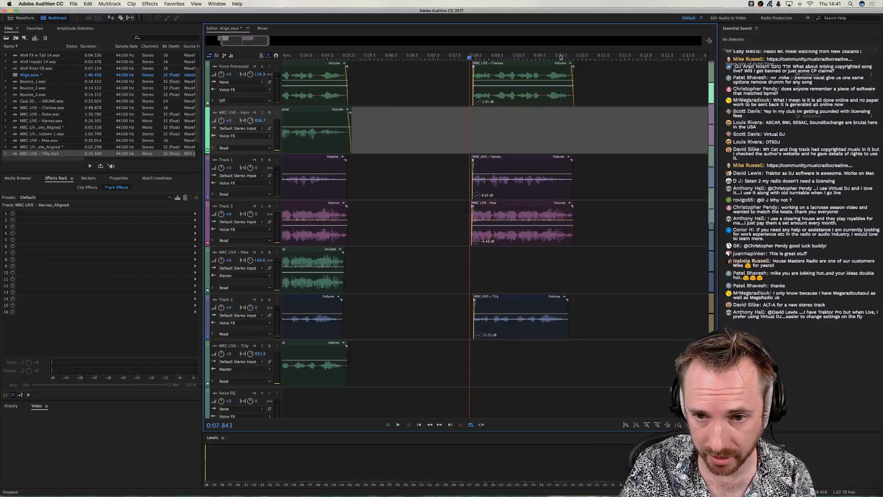
# Stretch the copied clip on Track 1 to 109% by extending its end past the Voice Processed clip.
pyautogui.scroll(5, 560, 57)
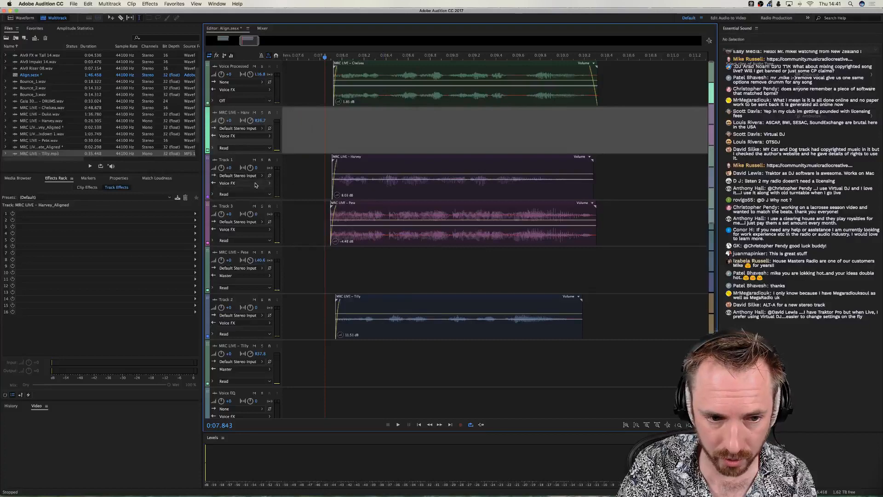
pyautogui.press('super+a')
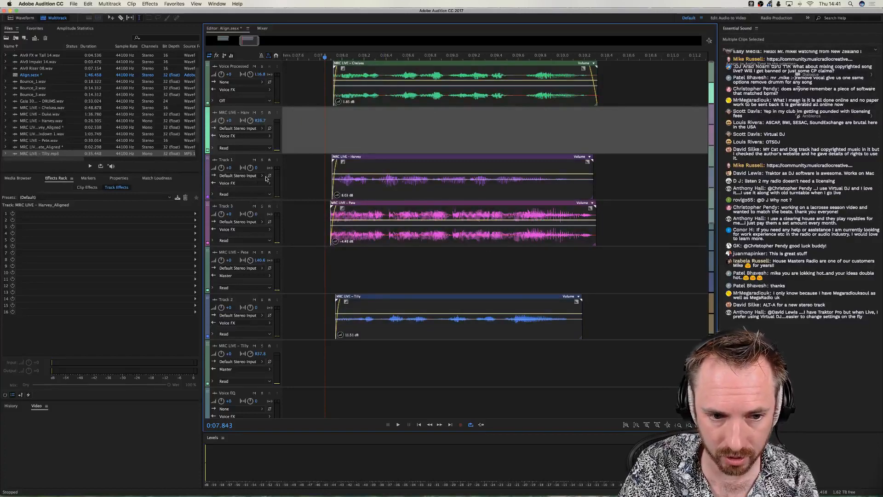
pyautogui.scroll(3, 266, 179)
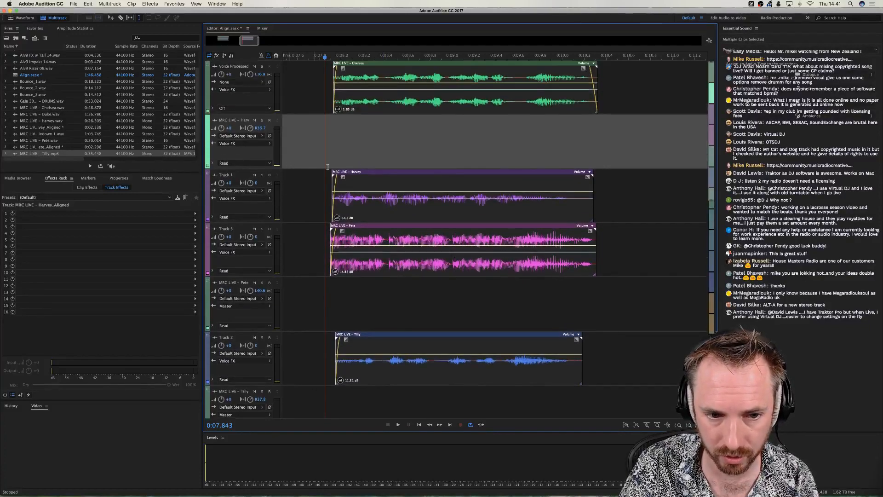
pyautogui.click(328, 158)
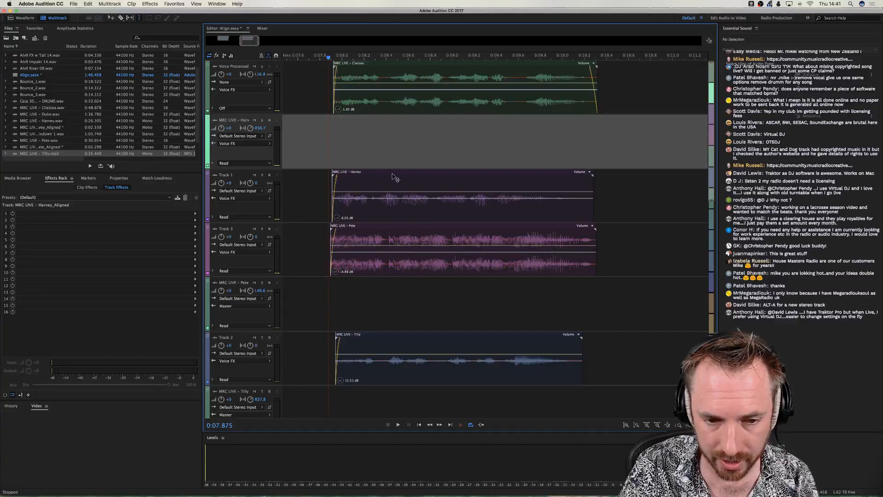
pyautogui.click(595, 179)
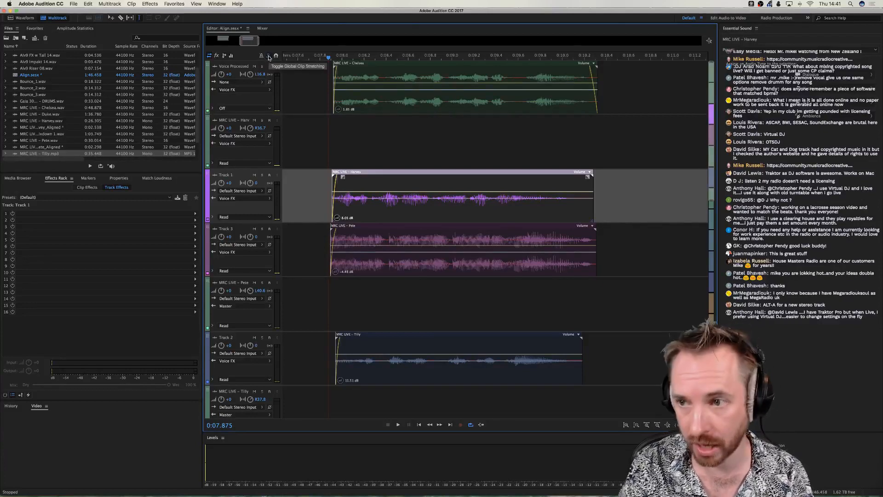
pyautogui.moveTo(594, 181); pyautogui.dragTo(618, 175)
# Mute Tracks 3 and 2 and play Track 1's stretched clip together with the Voice Processed clip.
pyautogui.click(254, 229)
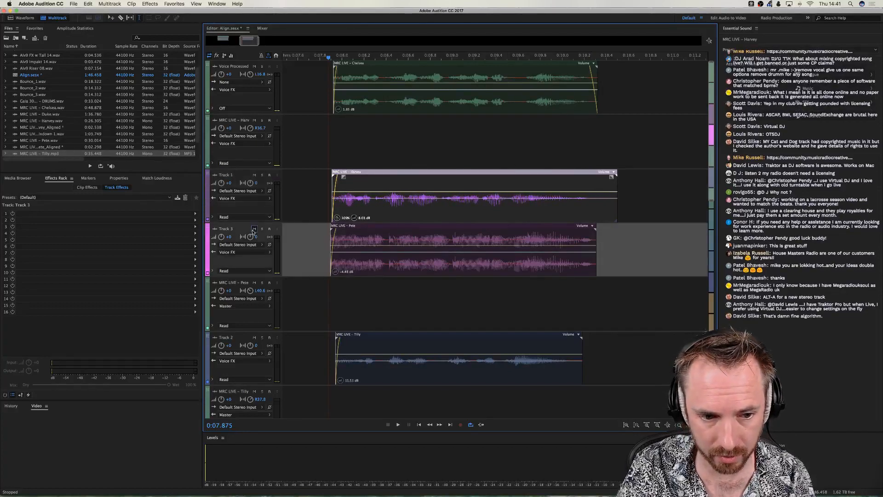
pyautogui.click(254, 340)
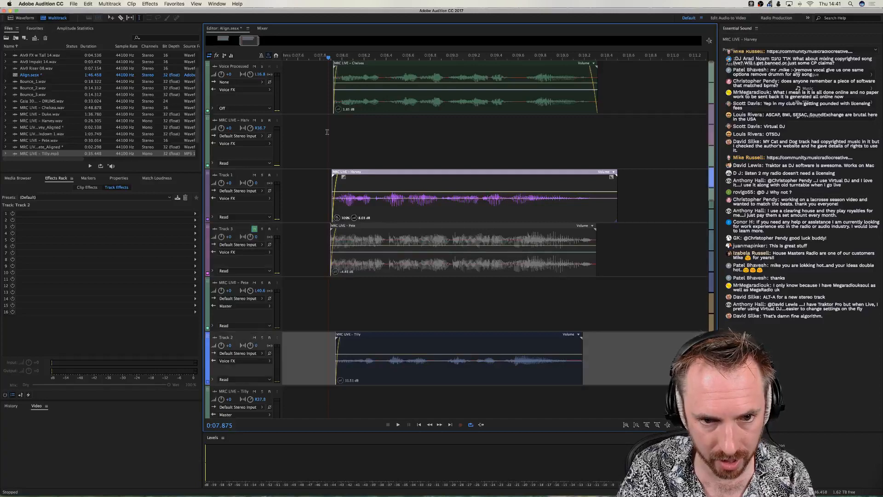
pyautogui.press('space')
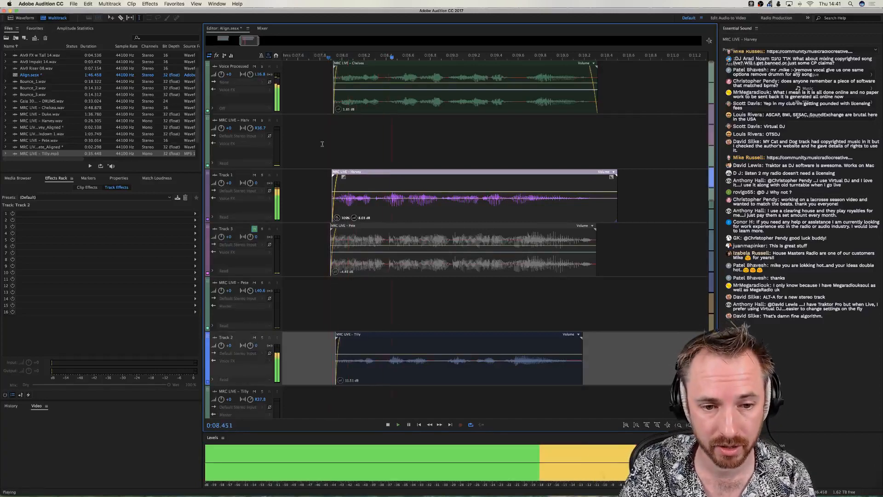
pyautogui.press('space')
pyautogui.click(361, 190)
pyautogui.rightClick(361, 190)
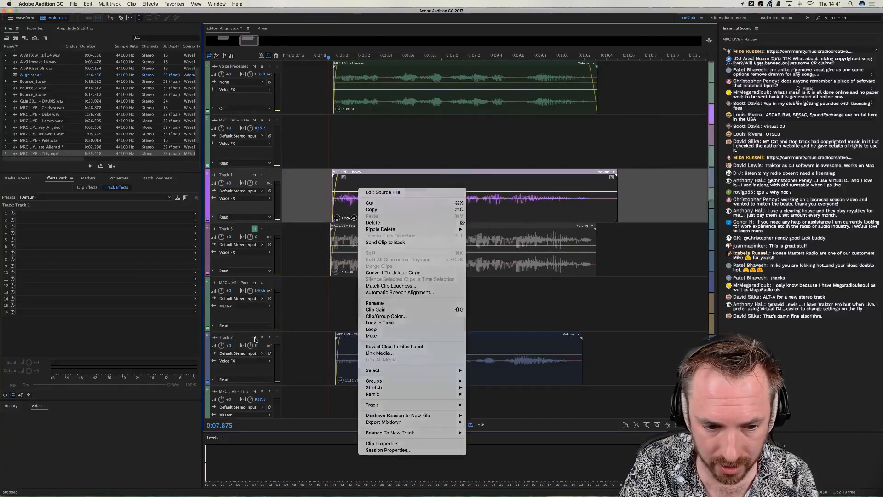
pyautogui.press('Escape')
pyautogui.press('space')
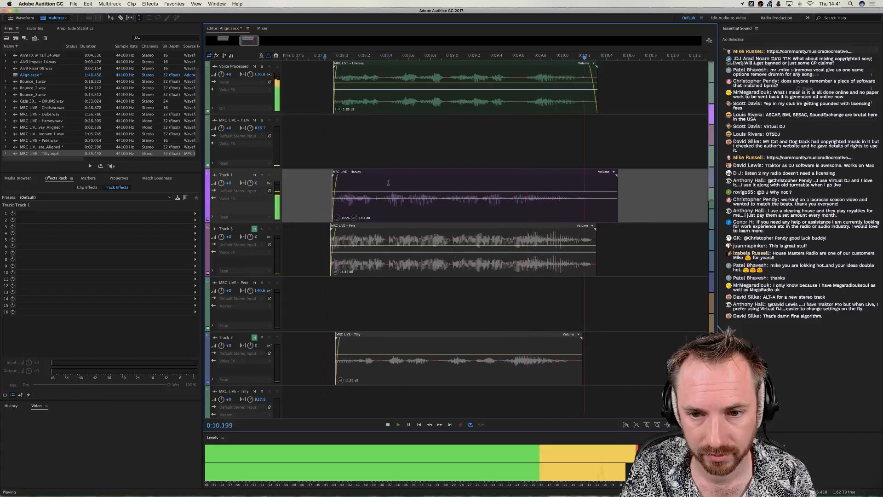
pyautogui.press('space')
# Shift Track 1's clip to the start of the Voice Processed clip and split it at 0:08.318, stretching the first piece.
pyautogui.moveTo(390, 183); pyautogui.dragTo(387, 186)
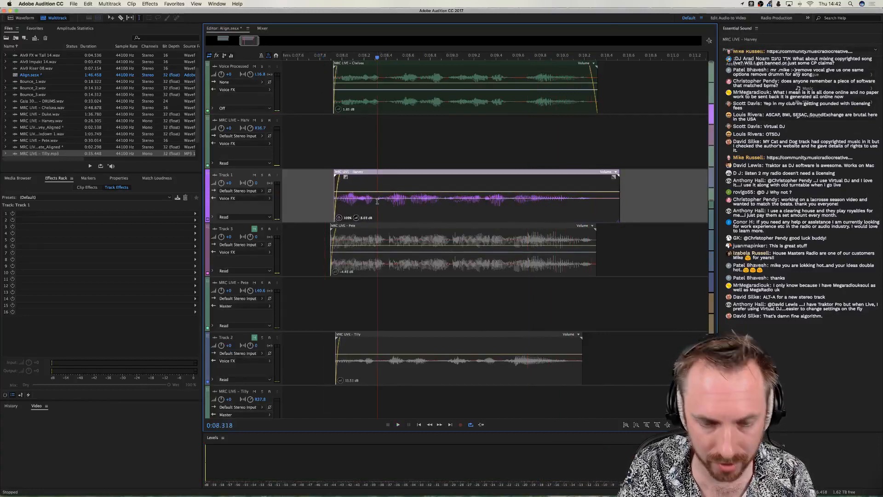
pyautogui.press('super+k')
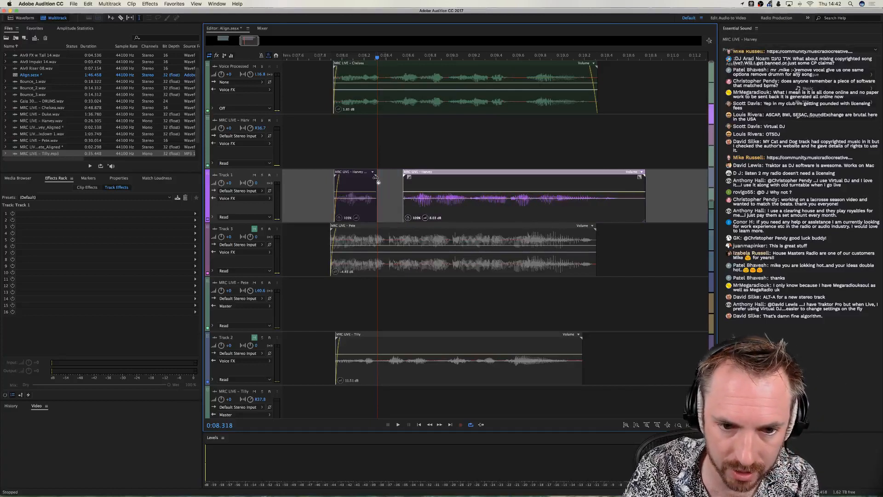
pyautogui.moveTo(378, 179); pyautogui.dragTo(399, 186)
pyautogui.click(332, 140)
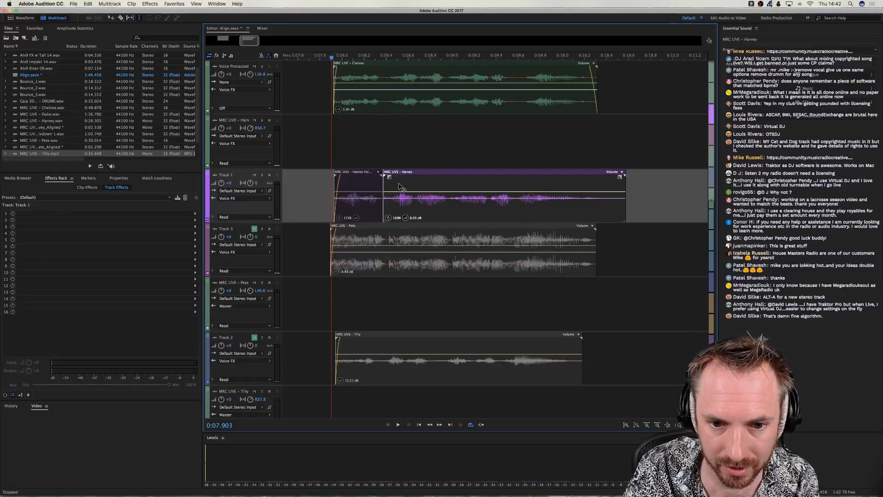
# Split Track 1's second piece at 0:08.959, stretch the middle piece slightly shorter and play it against the Voice Processed clip.
pyautogui.click(448, 189)
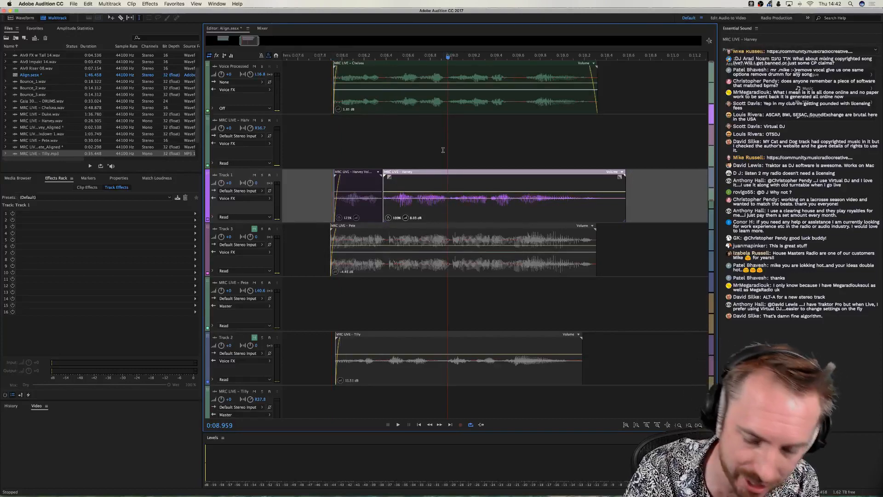
pyautogui.press('super+k')
pyautogui.moveTo(448, 179); pyautogui.dragTo(446, 179)
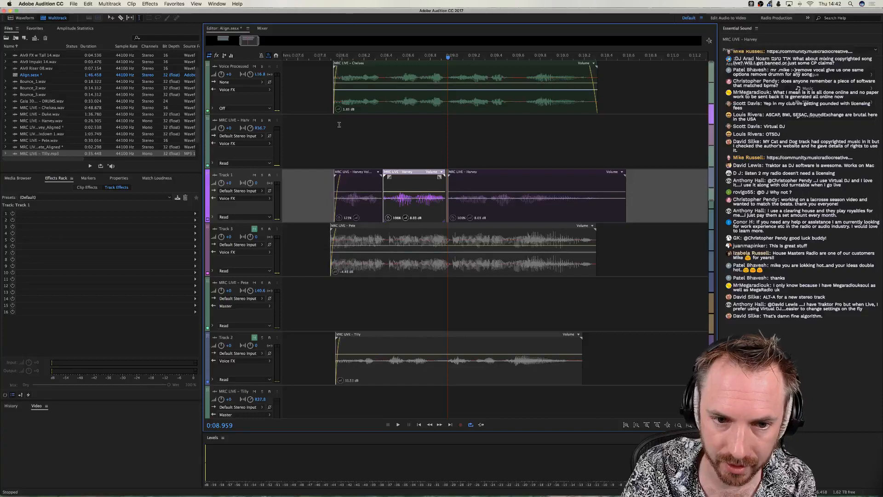
pyautogui.press('space')
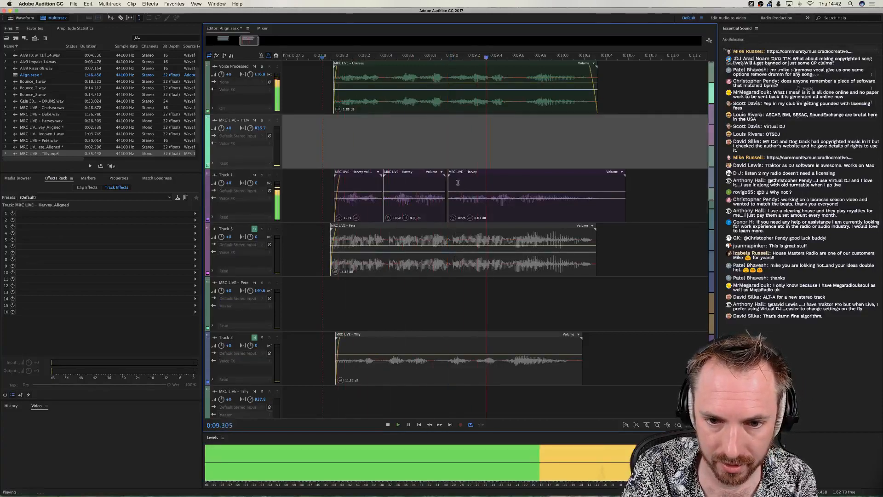
pyautogui.press('space')
# Split Track 1's last piece at 0:09.567 and shorten the pieces on both sides of the cut, leaving a small gap.
pyautogui.click(514, 204)
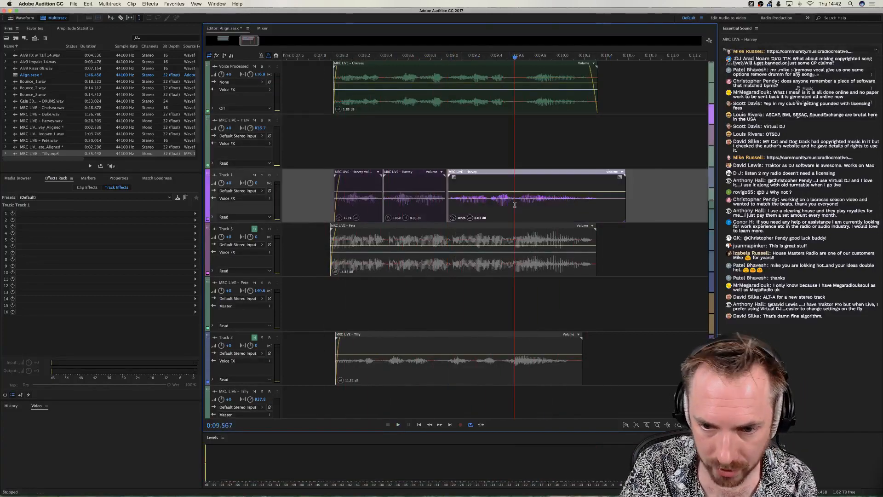
pyautogui.press('super+k')
pyautogui.click(514, 179)
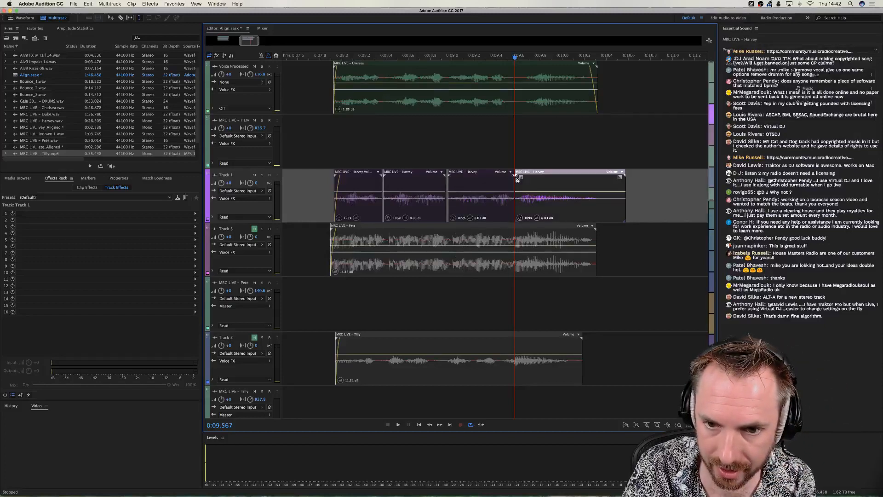
pyautogui.moveTo(514, 178); pyautogui.dragTo(525, 177)
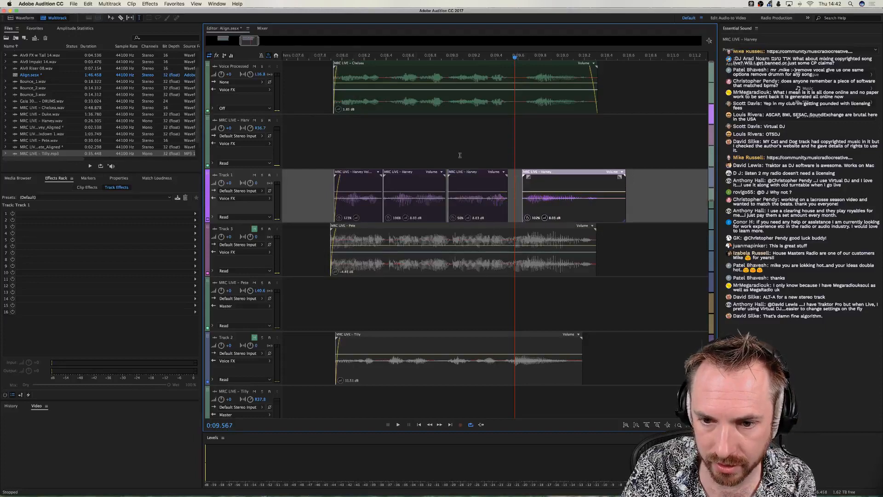
pyautogui.moveTo(628, 181); pyautogui.dragTo(618, 180)
# Play Track 1 against the Voice Processed clip and extend the third piece's end slightly into the gap.
pyautogui.click(322, 139)
pyautogui.press('space')
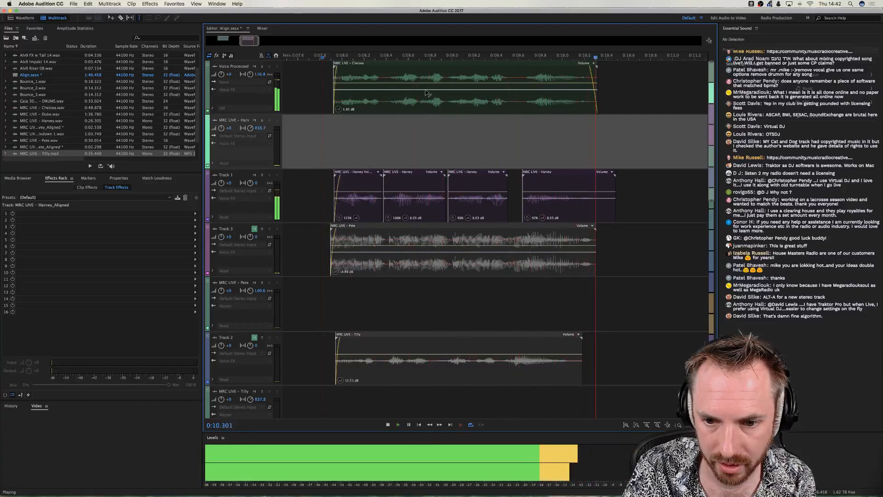
pyautogui.press('space')
pyautogui.moveTo(506, 182); pyautogui.dragTo(512, 182)
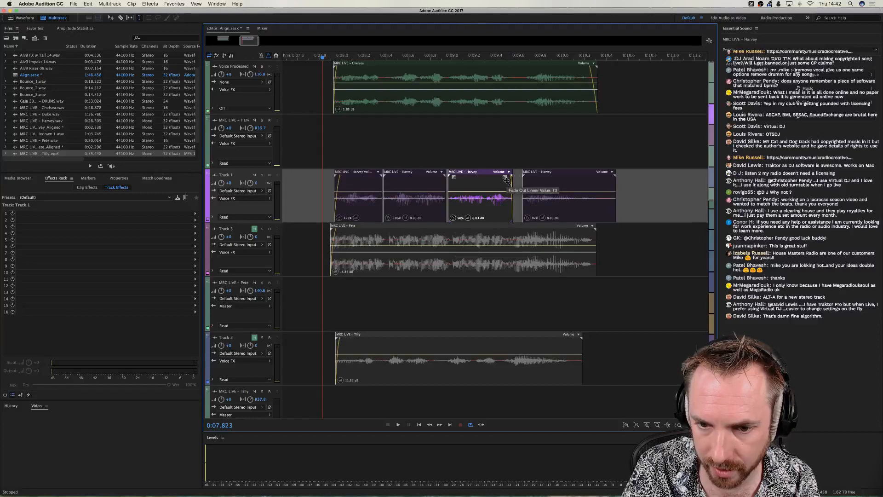
pyautogui.click(320, 143)
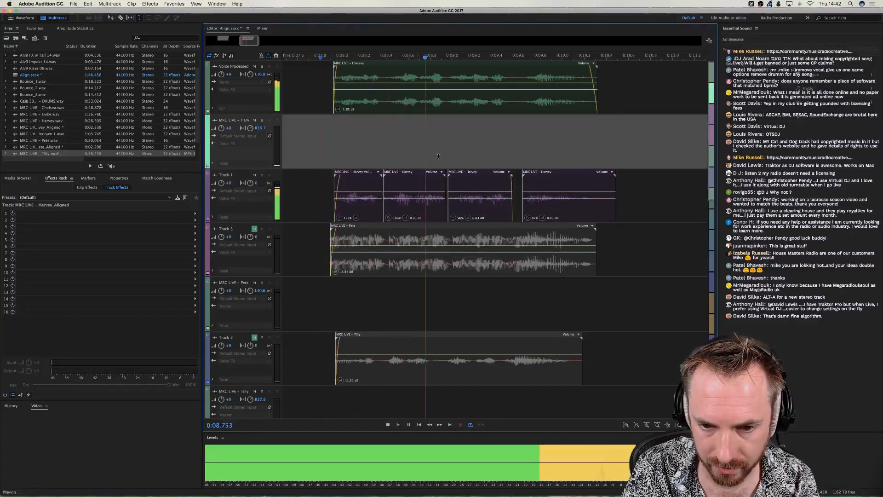
pyautogui.press('space')
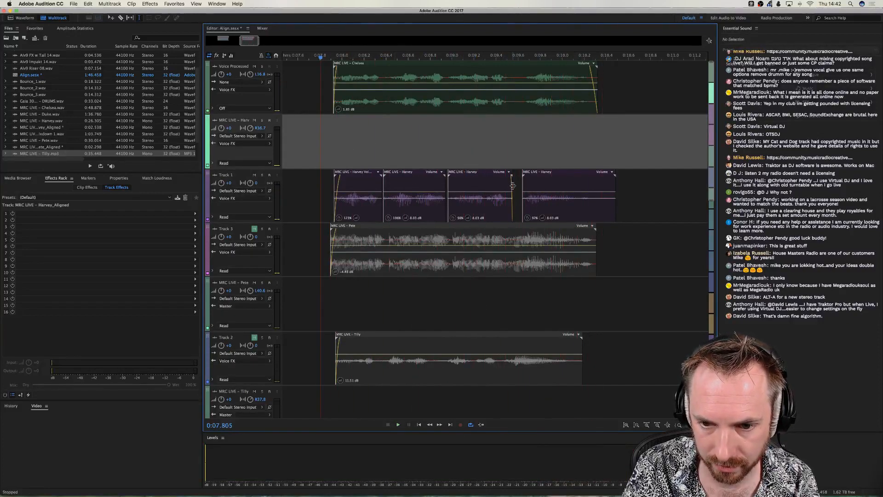
# Split Track 1's third piece at 0:09.503, stretch the short new piece across the gap and play the phrase.
pyautogui.click(508, 185)
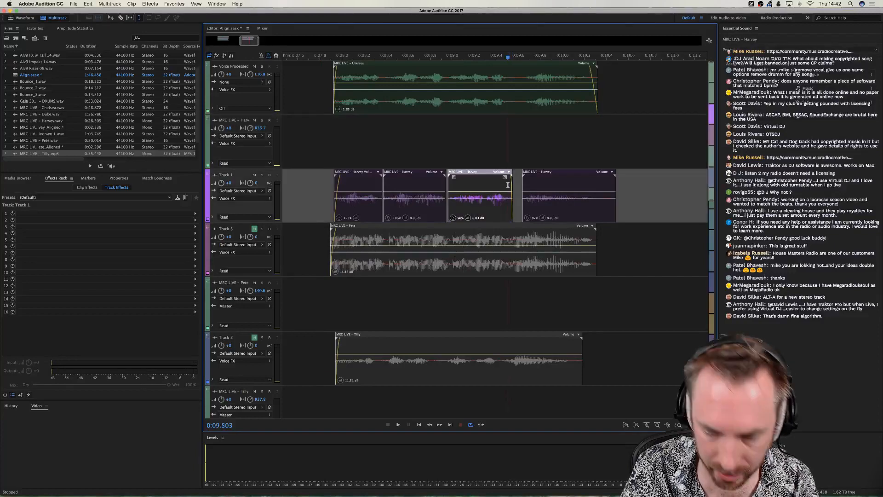
pyautogui.click(516, 181)
pyautogui.moveTo(515, 182); pyautogui.dragTo(524, 180)
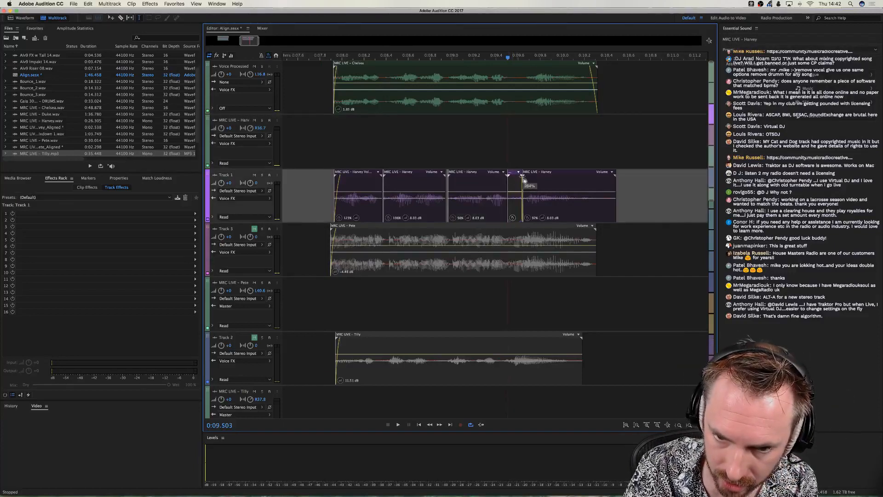
pyautogui.click(319, 138)
pyautogui.press('space')
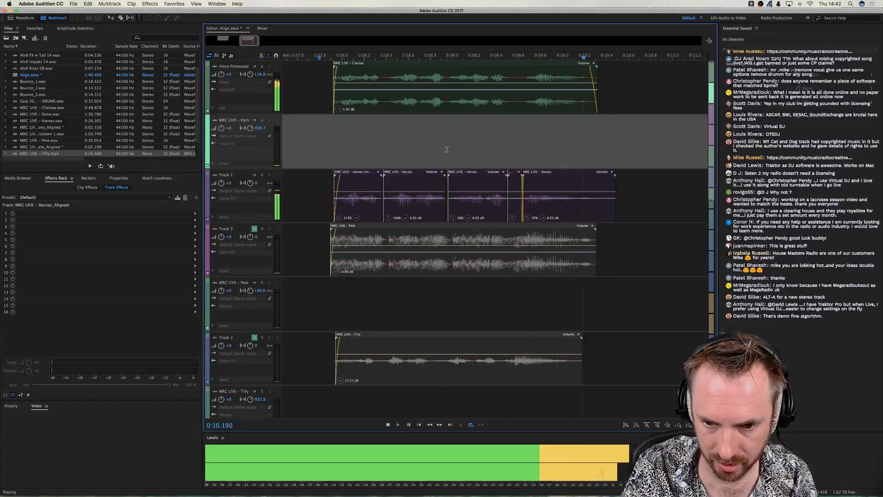
pyautogui.press('space')
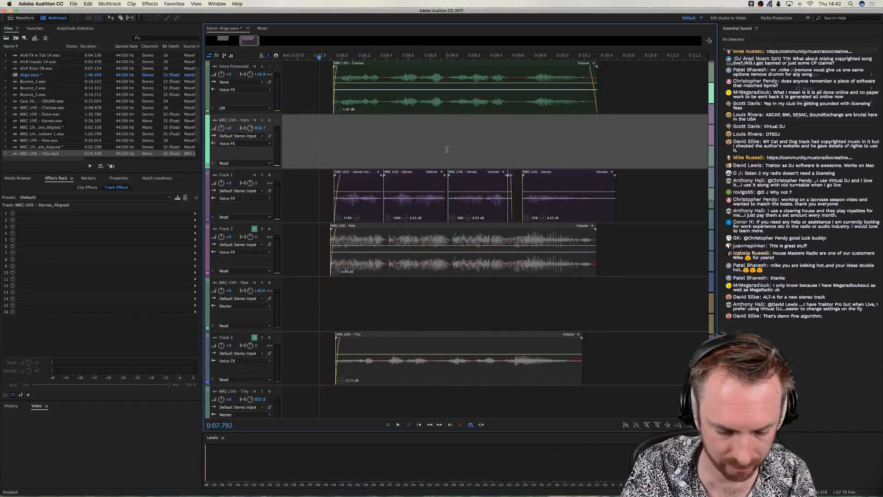
# Split Track 1's final piece at 0:09.698, stretch the resulting short piece backwards to close the gap and play it.
pyautogui.click(515, 181)
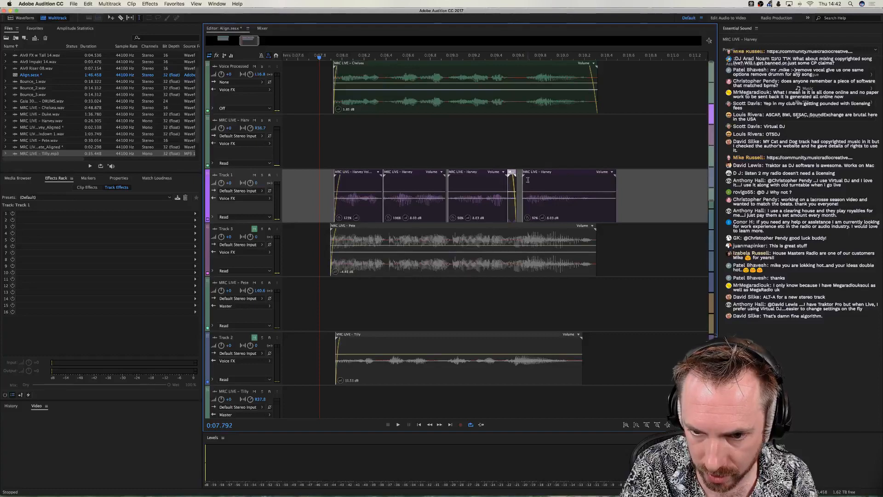
pyautogui.click(528, 180)
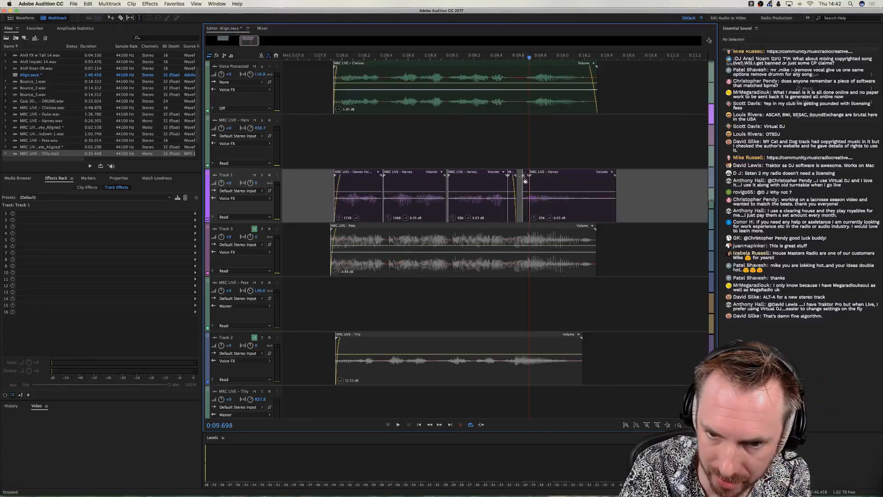
pyautogui.moveTo(525, 180); pyautogui.dragTo(523, 181)
pyautogui.click(323, 139)
pyautogui.press('space')
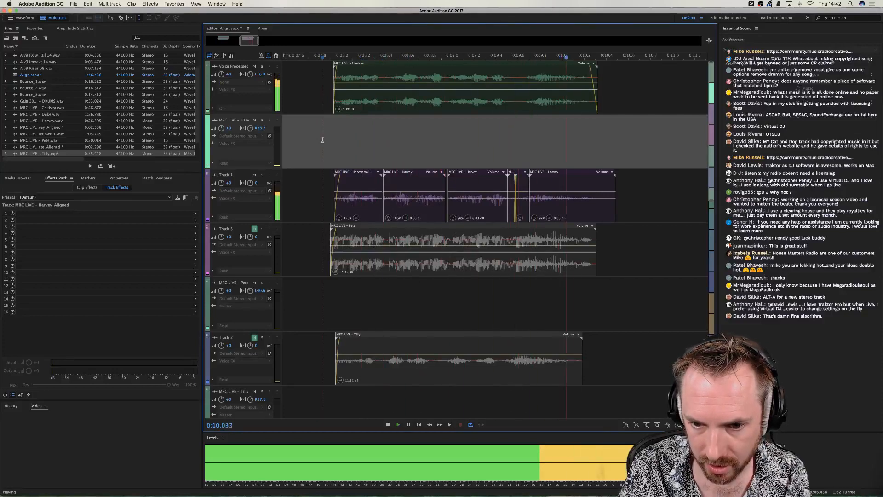
pyautogui.press('space')
pyautogui.press('space')
# Extend the start of Track 1's first short piece slightly over the end of the third piece and play the join.
pyautogui.scroll(1, 523, 59)
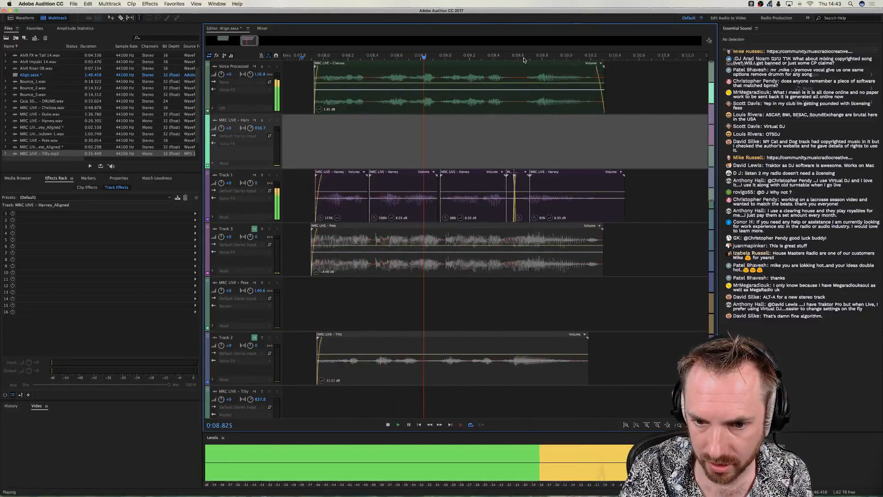
pyautogui.press('space')
pyautogui.scroll(1, 524, 59)
pyautogui.rightClick(510, 193)
pyautogui.press('Escape')
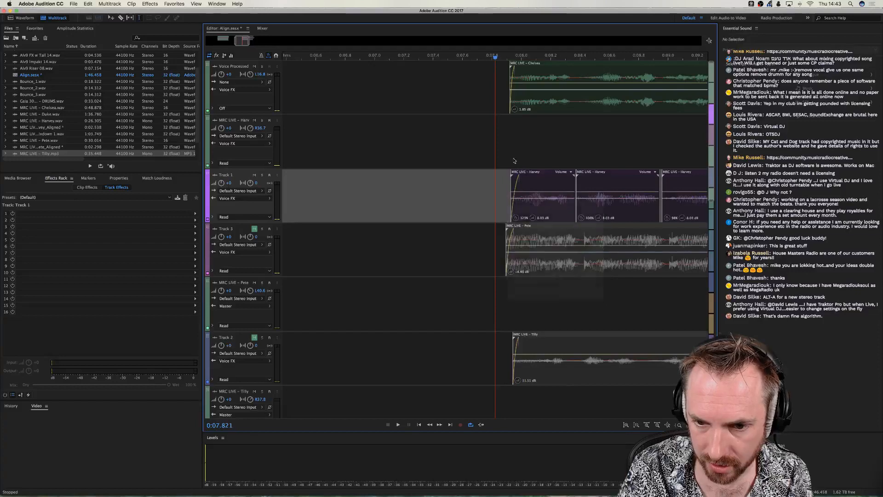
pyautogui.click(514, 161)
pyautogui.hscroll(10, 522, 151)
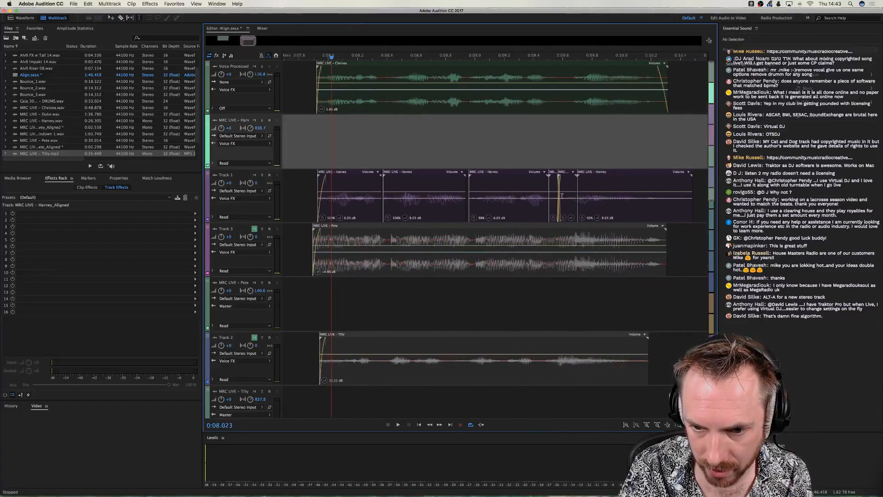
pyautogui.moveTo(554, 193); pyautogui.dragTo(550, 193)
pyautogui.click(534, 156)
pyautogui.press('space')
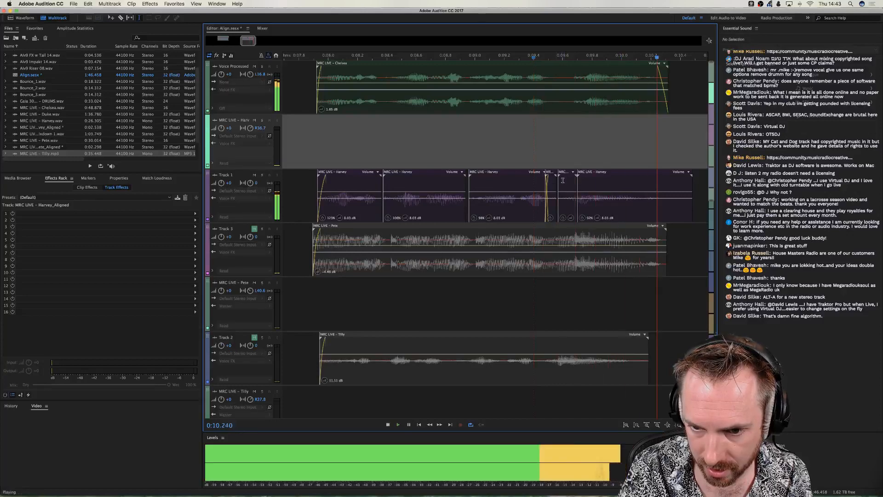
pyautogui.press('space')
# Replay Track 1's edited joins and the start of the phrase against the Voice Processed clip.
pyautogui.click(566, 177)
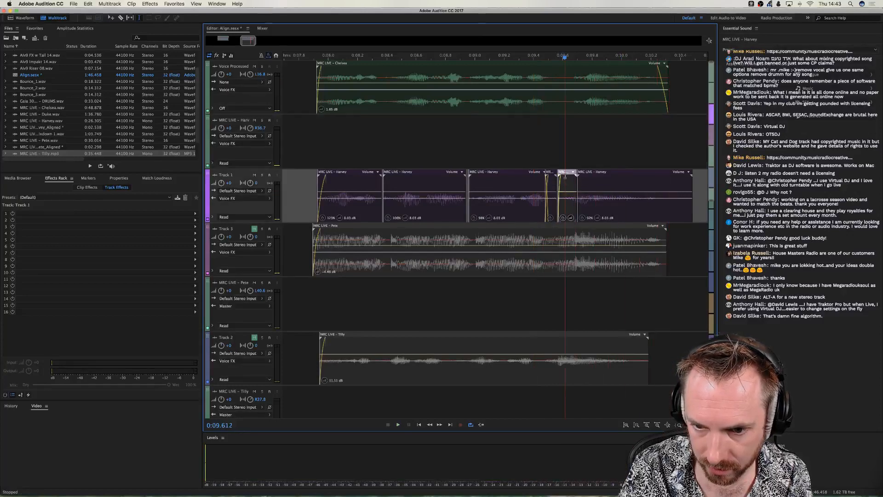
pyautogui.click(531, 145)
pyautogui.press('space')
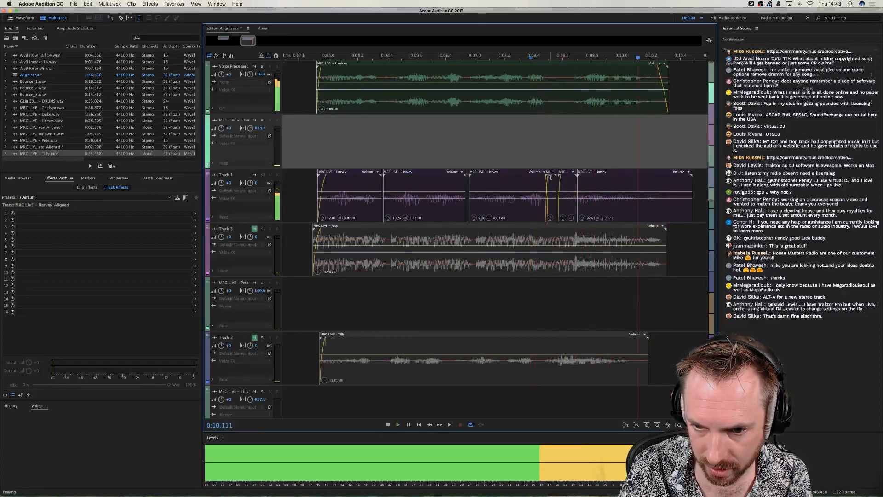
pyautogui.click(550, 183)
pyautogui.press('space')
pyautogui.hscroll(-5, 407, 135)
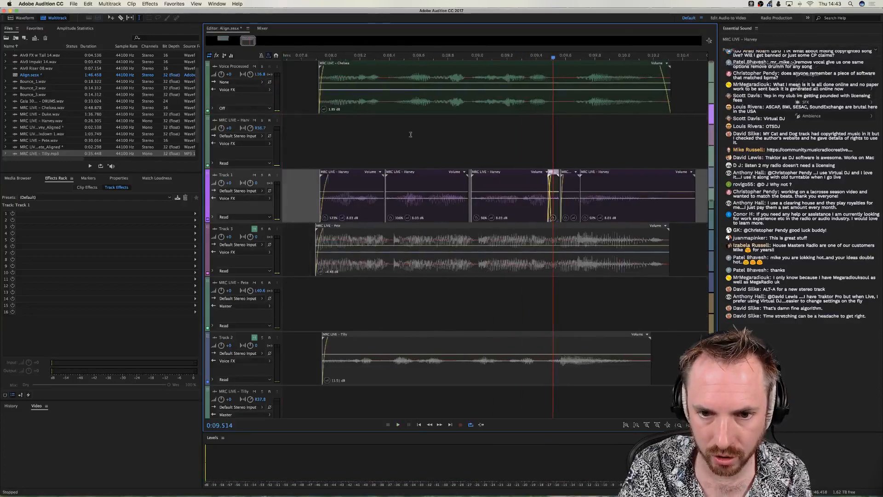
pyautogui.click(360, 135)
pyautogui.scroll(-3, 399, 57)
pyautogui.press('space')
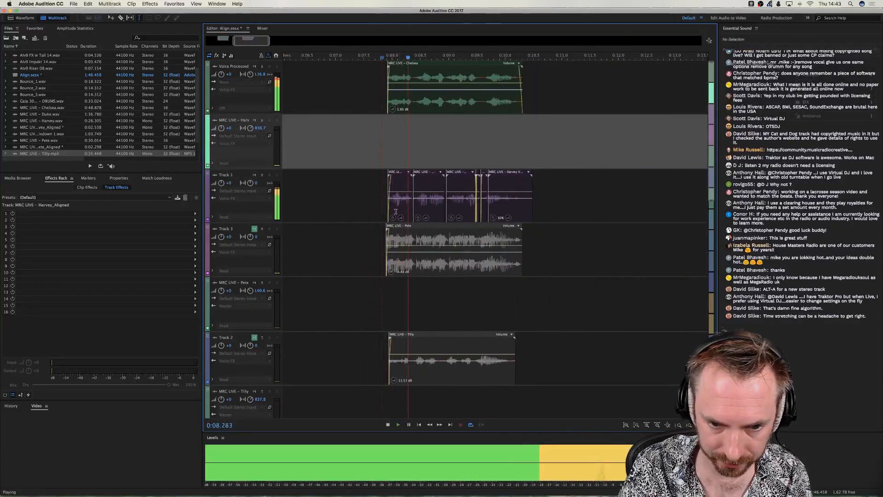
pyautogui.press('space')
# Unmute Track 3, mute Track 1 and play Track 3 together with the Voice Processed clip.
pyautogui.click(254, 229)
pyautogui.click(254, 175)
pyautogui.press('space')
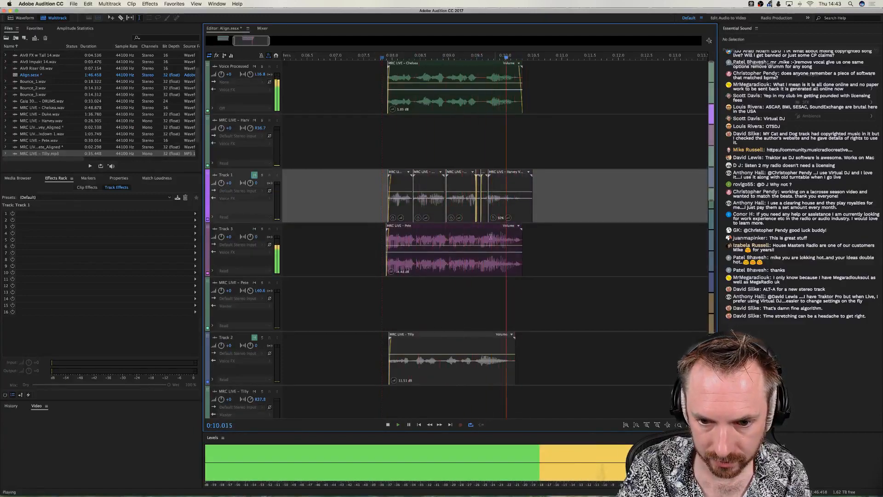
pyautogui.press('space')
# Split Track 3's clip at 0:09.454 and shift the second piece slightly later.
pyautogui.click(474, 242)
pyautogui.press('super+k')
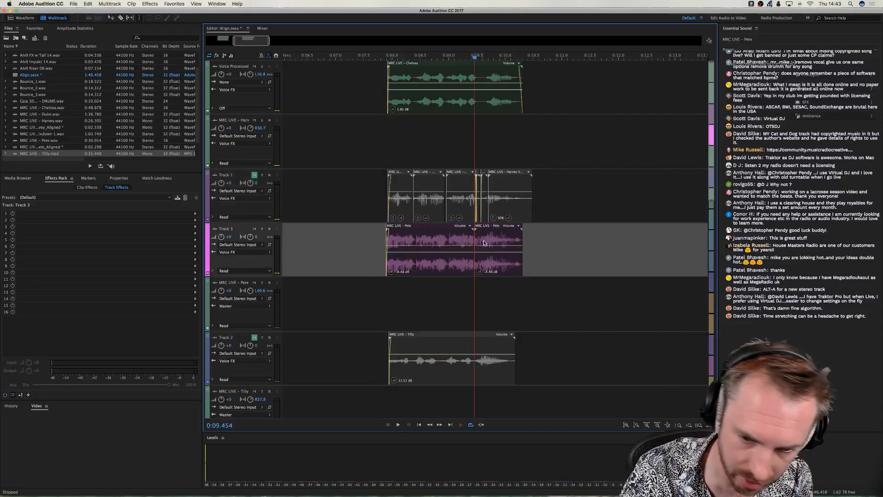
pyautogui.rightClick(480, 240)
pyautogui.press('Delete')
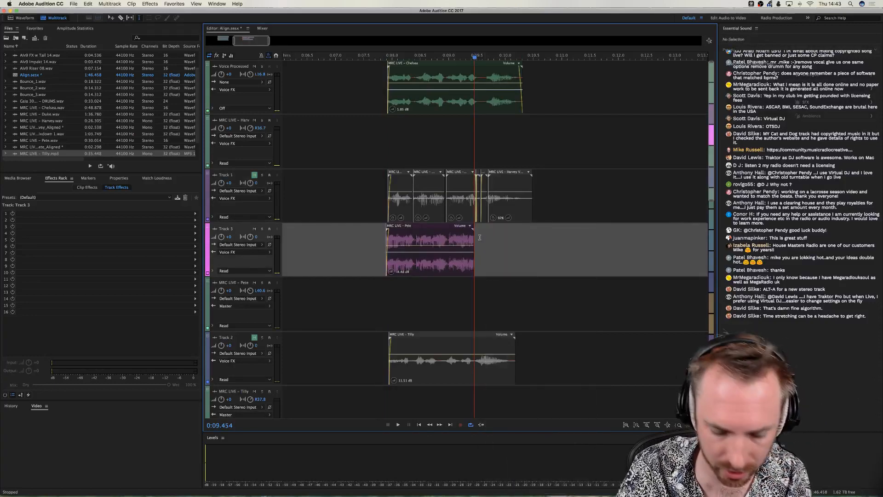
pyautogui.hotkey('ctrl', 'z')
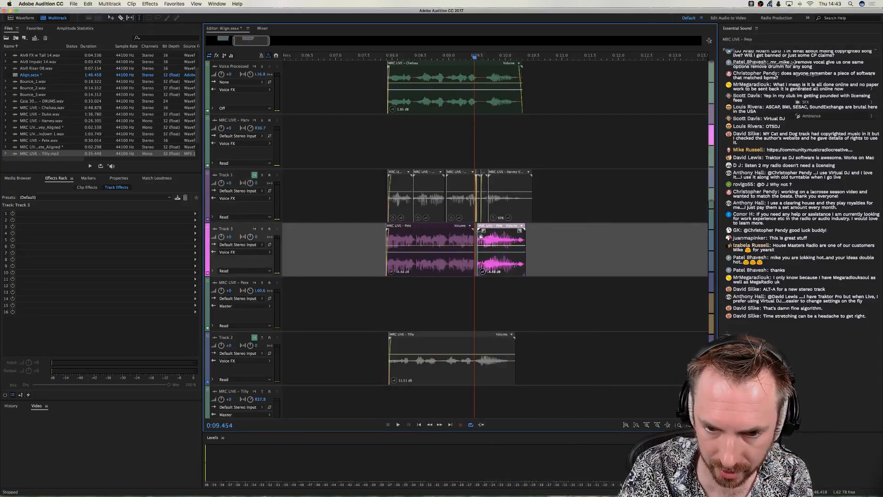
# Stretch Track 3's second piece to 113% so that it meets the first piece, checking the join by playback.
pyautogui.moveTo(478, 233)
pyautogui.mouseDown()
pyautogui.moveTo(501, 226)
pyautogui.moveTo(476, 234)
pyautogui.mouseUp()
pyautogui.click(467, 239)
pyautogui.press('space')
pyautogui.press('space')
pyautogui.press('space')
pyautogui.press('space')
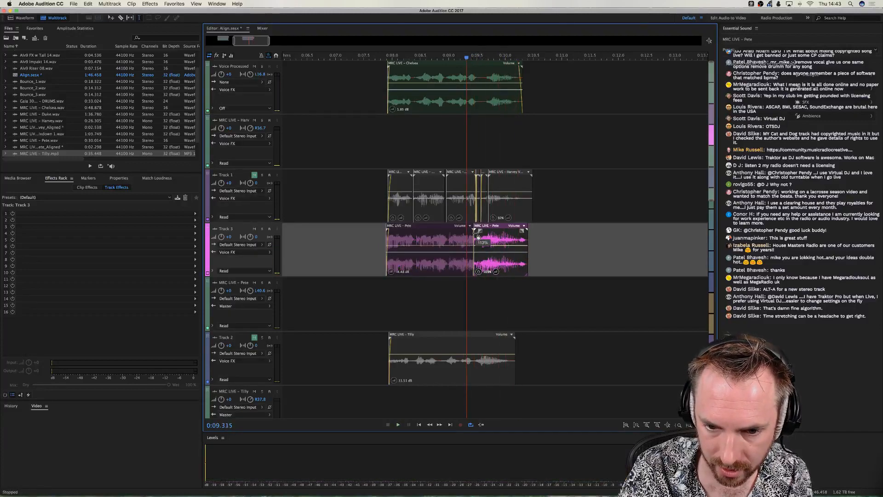
pyautogui.press('space')
pyautogui.press('space')
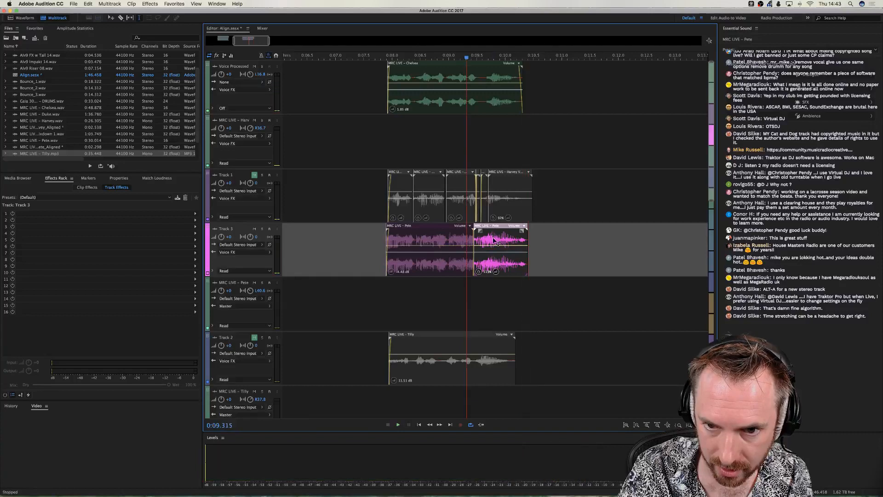
# Split Track 3's second piece at 0:09.746, shorten the last piece to the Voice Processed clip's end and play the phrase.
pyautogui.rightClick(494, 240)
pyautogui.click(490, 238)
pyautogui.click(491, 238)
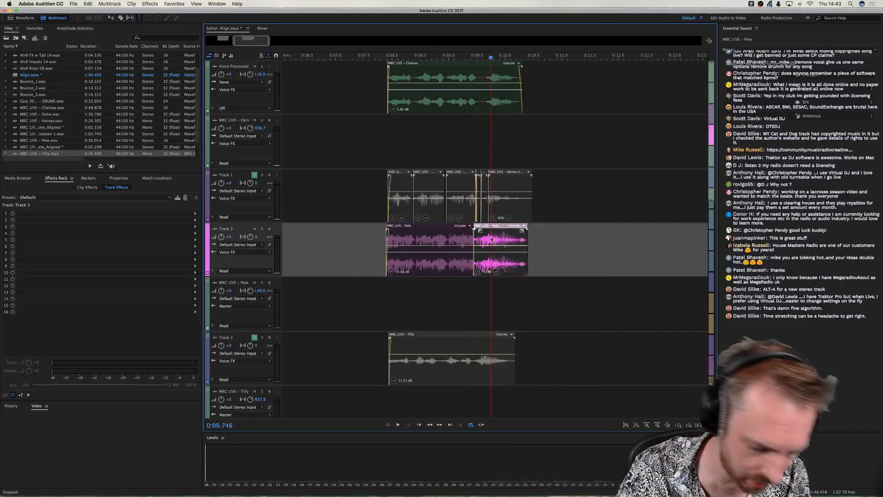
pyautogui.press('super+k')
pyautogui.moveTo(530, 234); pyautogui.dragTo(522, 235)
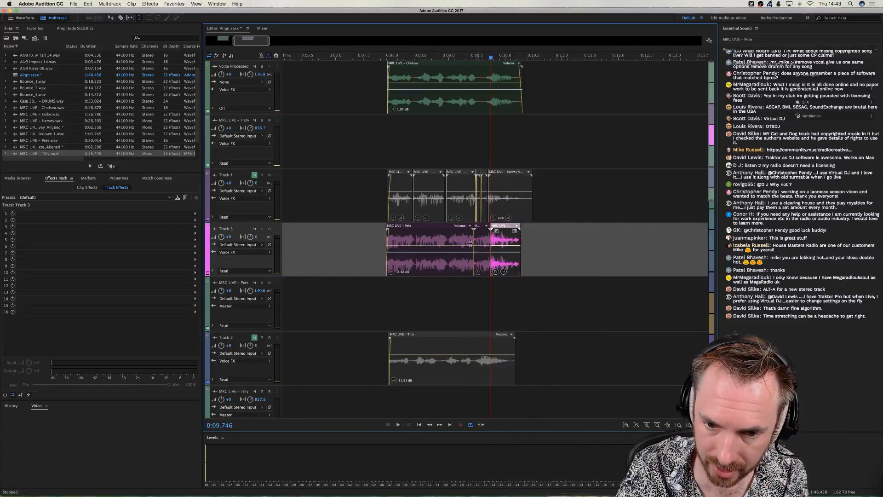
pyautogui.click(387, 282)
pyautogui.press('space')
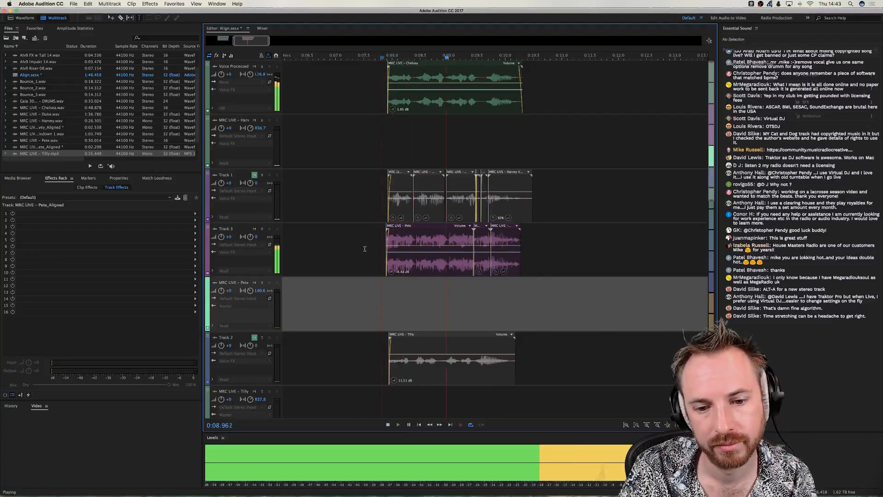
pyautogui.press('space')
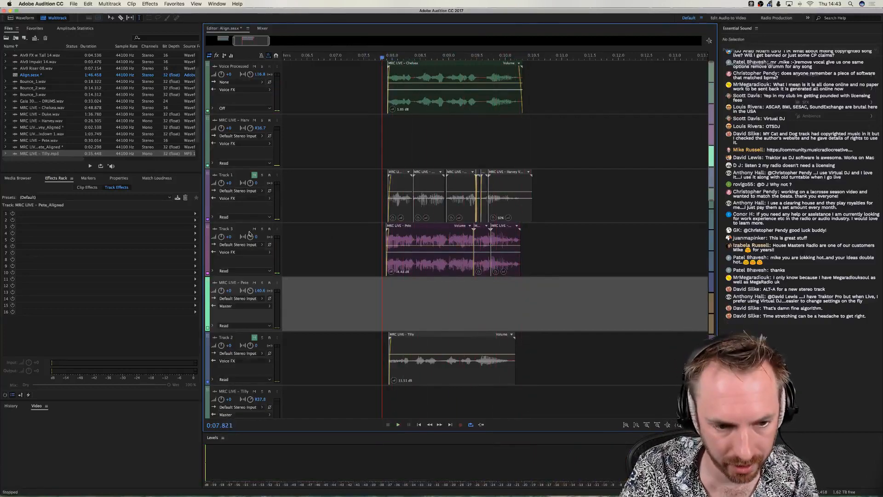
# Mute Track 3, unmute Track 2 and play Track 2 together with the Voice Processed clip.
pyautogui.click(254, 231)
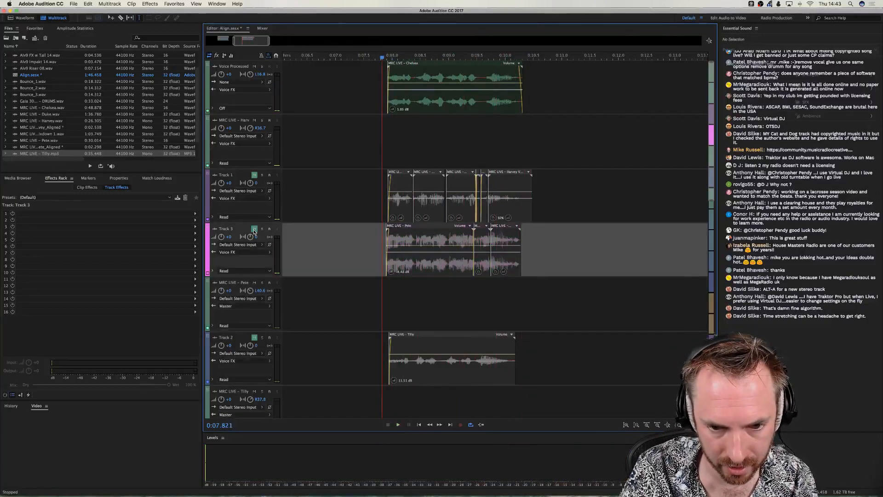
pyautogui.click(255, 339)
pyautogui.click(400, 315)
pyautogui.press('space')
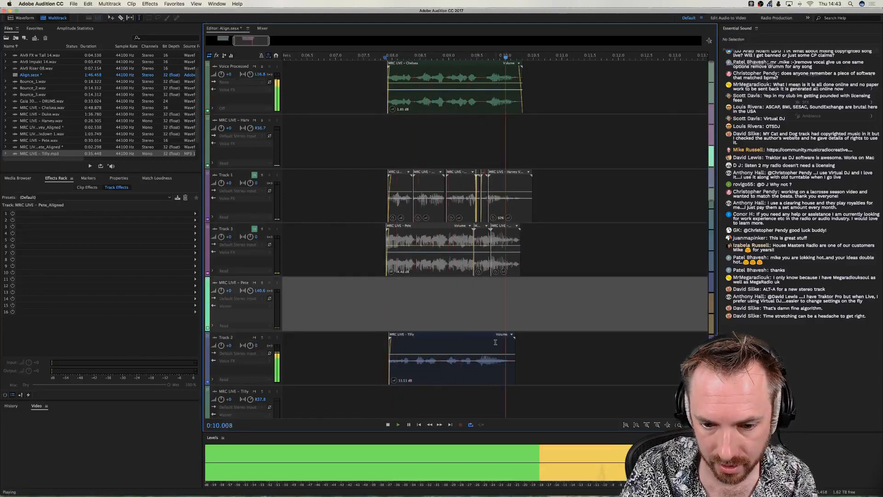
pyautogui.press('space')
# Stretch Track 2's clip to 110% and play it together with the Voice Processed clip.
pyautogui.moveTo(514, 338); pyautogui.dragTo(528, 340)
pyautogui.press('space')
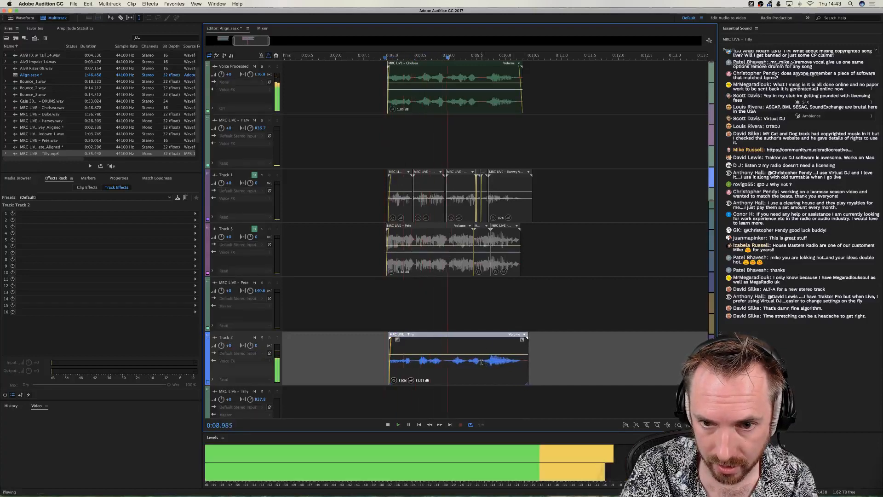
pyautogui.press('space')
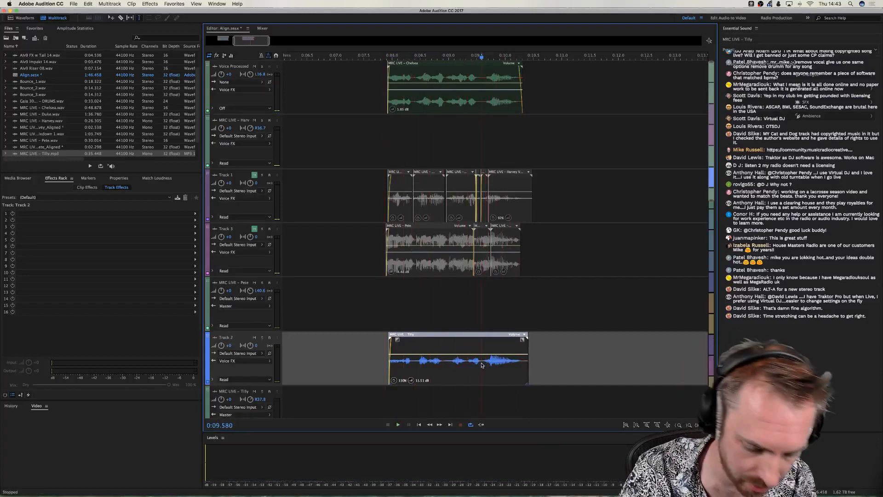
# Split Track 2's clip at 0:09.580 and shift the second piece slightly later to line up with the Voice Processed waveform.
pyautogui.press('super+k')
pyautogui.click(488, 120)
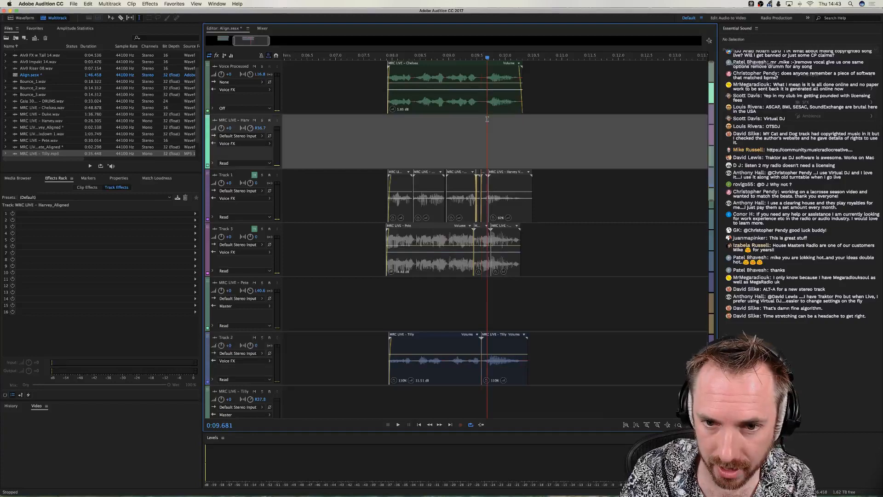
pyautogui.click(506, 371)
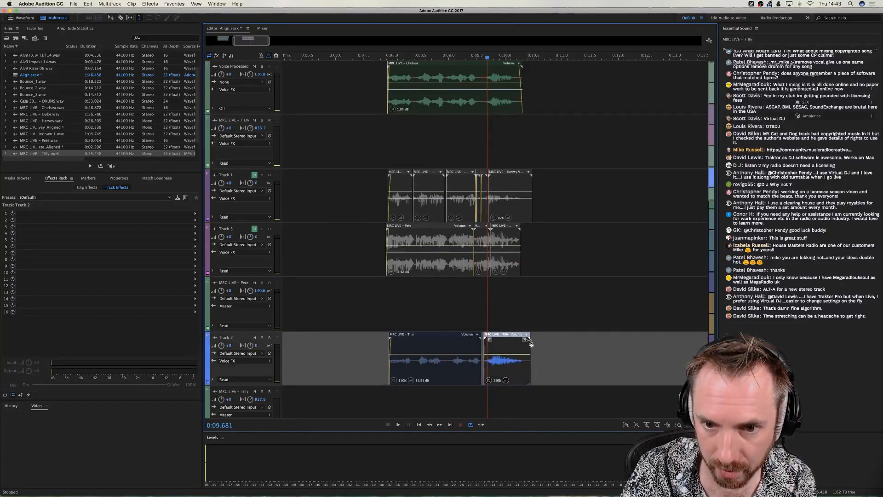
# Shorten Track 2's last piece to a 100% stretch and check the phrase by playback.
pyautogui.moveTo(531, 343); pyautogui.dragTo(526, 341)
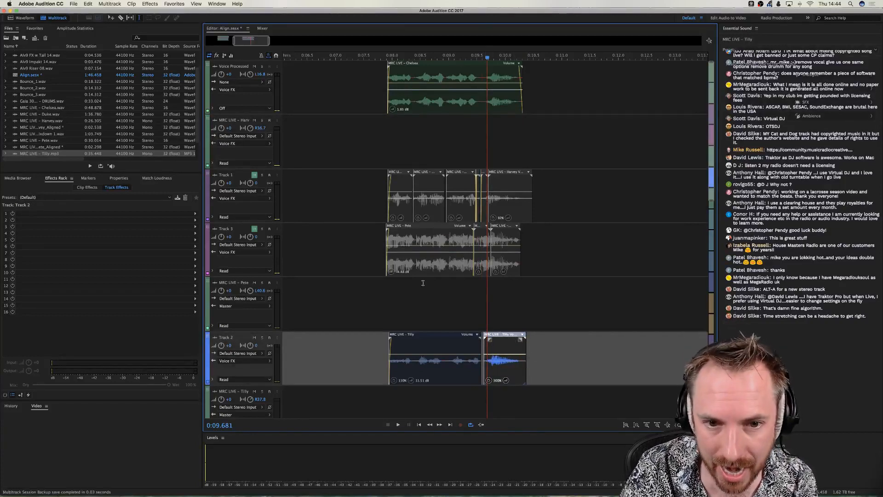
pyautogui.click(390, 312)
pyautogui.press('space')
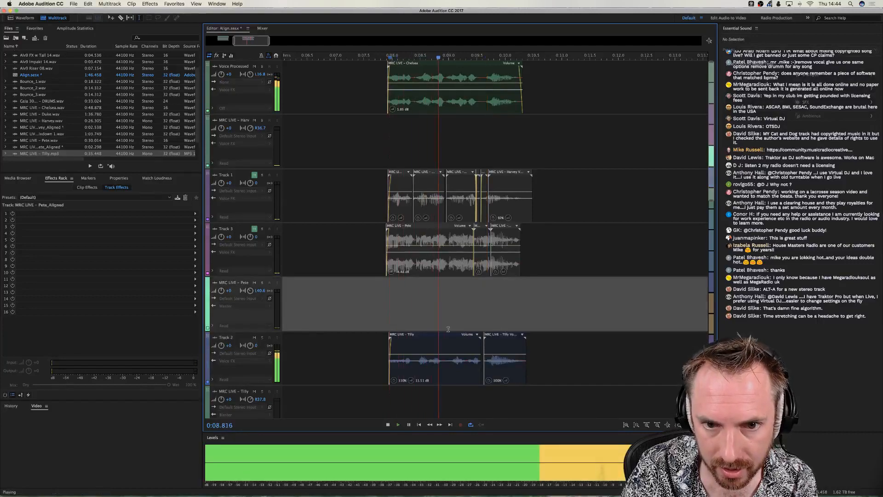
pyautogui.press('space')
# Split Track 2's first piece at 0:08.944 and shift the resulting middle piece slightly earlier.
pyautogui.click(445, 350)
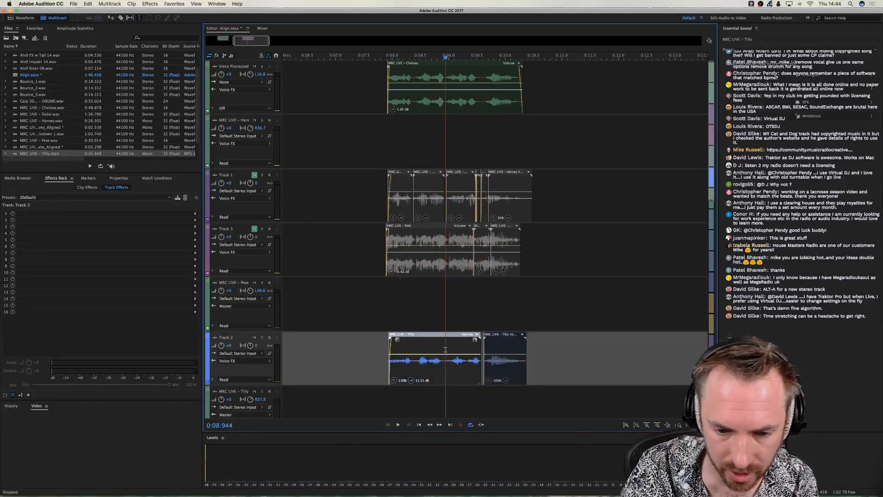
pyautogui.press('super+k')
pyautogui.click(469, 345)
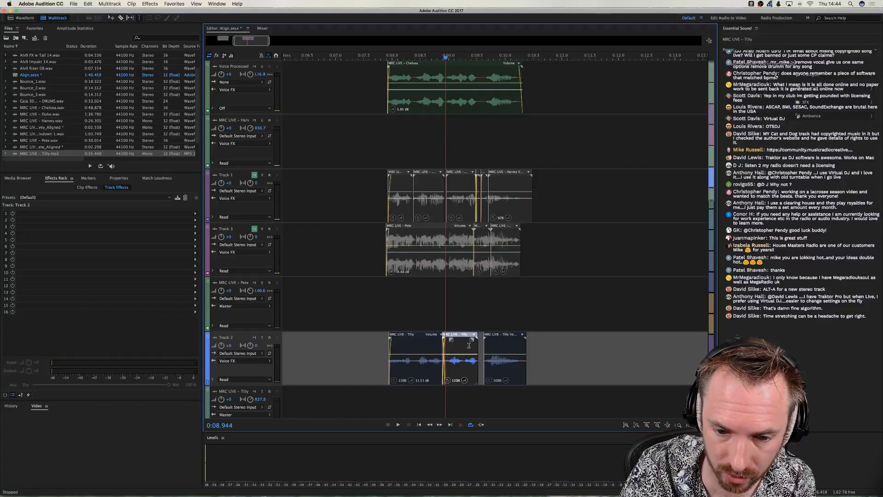
# Time-stretch Track 2's middle piece slightly shorter and play the phrase from 0:07.343.
pyautogui.moveTo(481, 341); pyautogui.dragTo(479, 341)
pyautogui.click(355, 304)
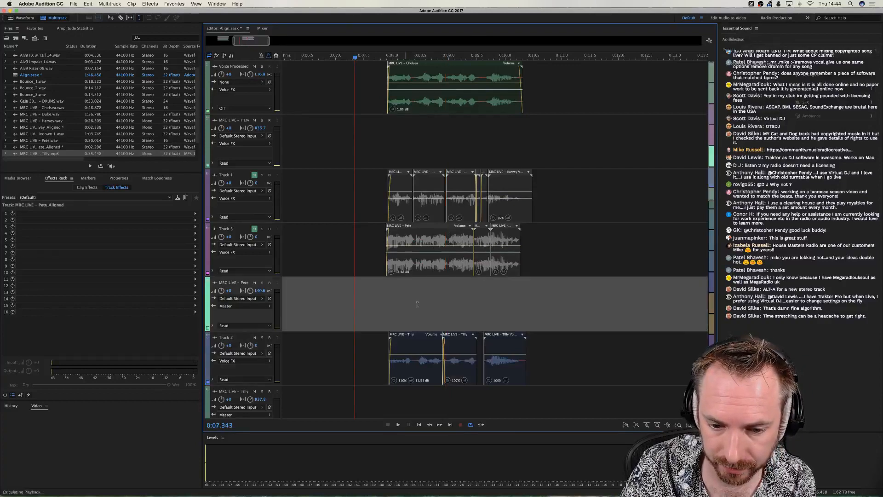
pyautogui.press('space')
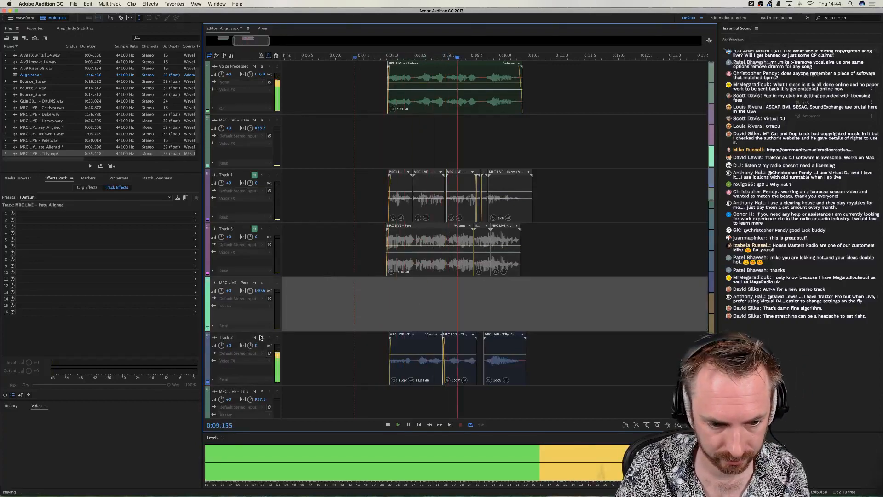
pyautogui.press('space')
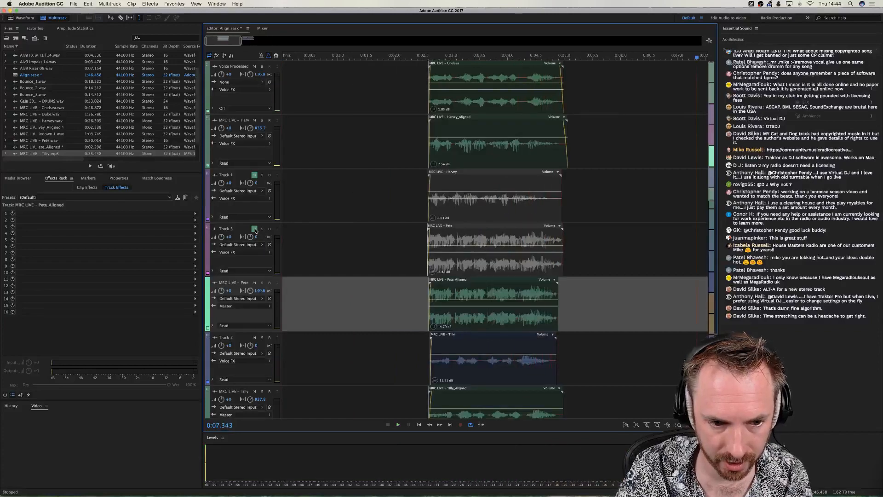
# Unmute Tracks 3 and 1 and play all the manually aligned clips together with the Voice Processed clip.
pyautogui.scroll(-4, 490, 62)
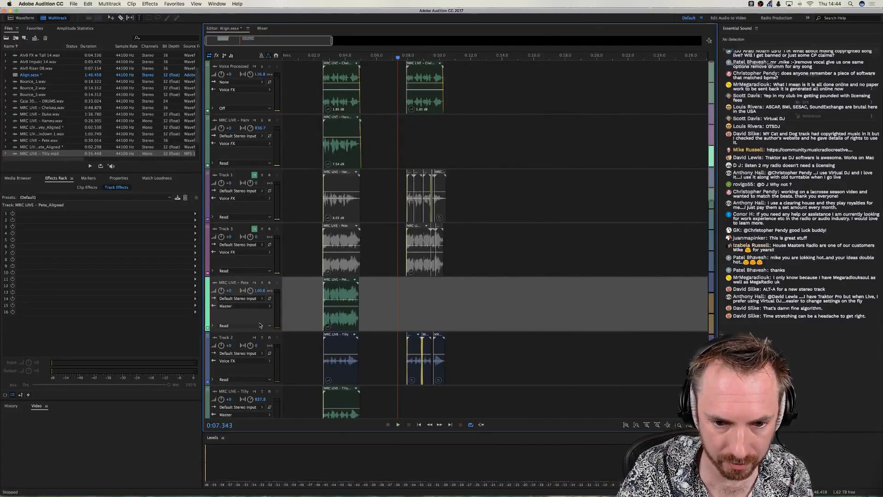
pyautogui.click(255, 233)
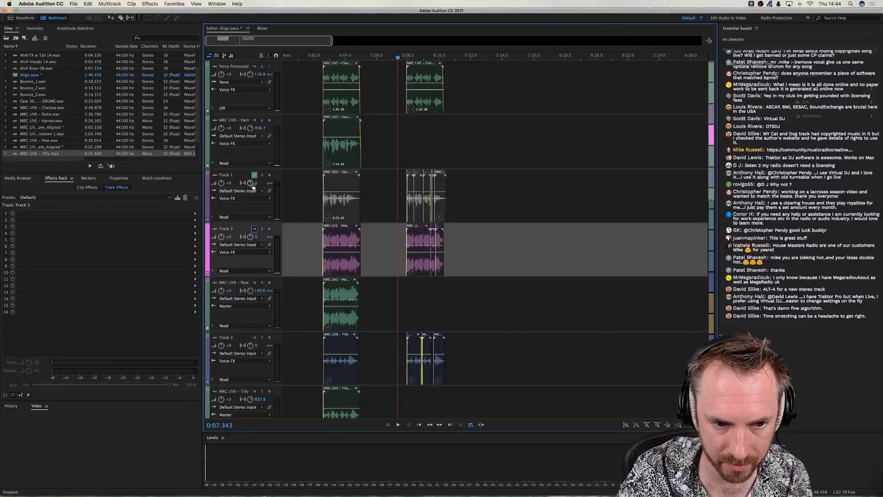
pyautogui.click(256, 178)
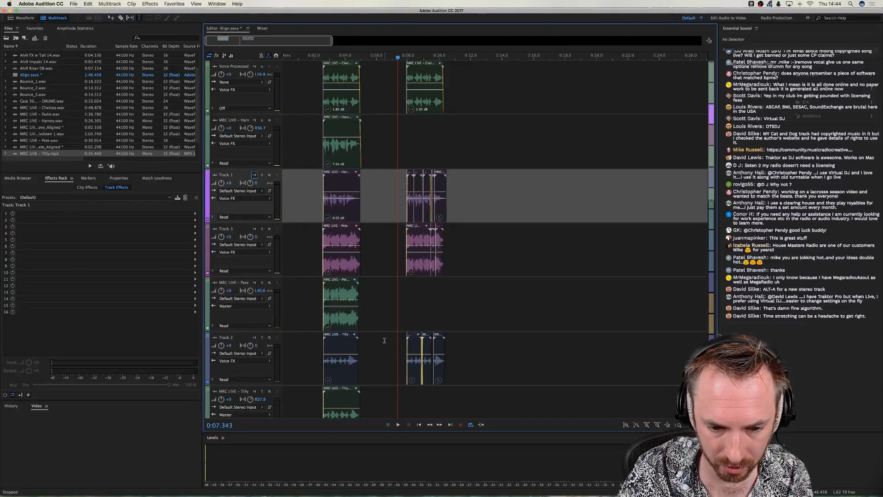
pyautogui.press('space')
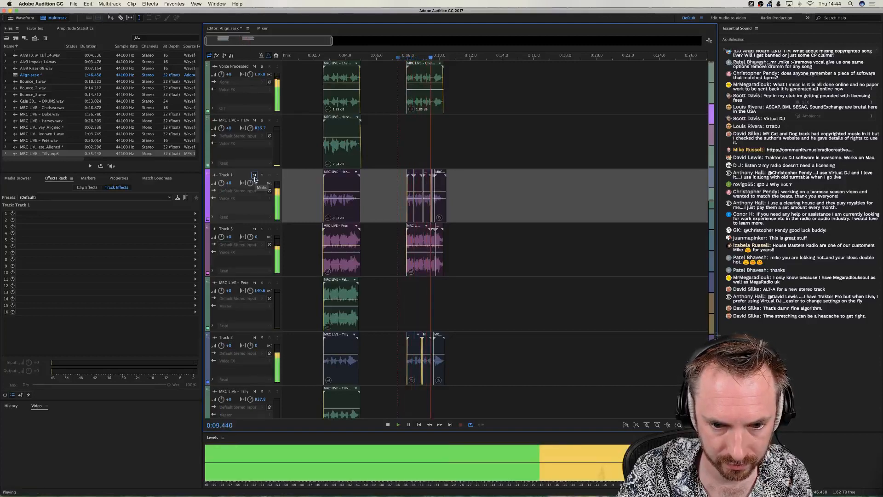
# Mute Tracks 1, 3 and 2 and play the automatically aligned clips from 0:02.328.
pyautogui.click(254, 175)
pyautogui.press('space')
pyautogui.click(254, 228)
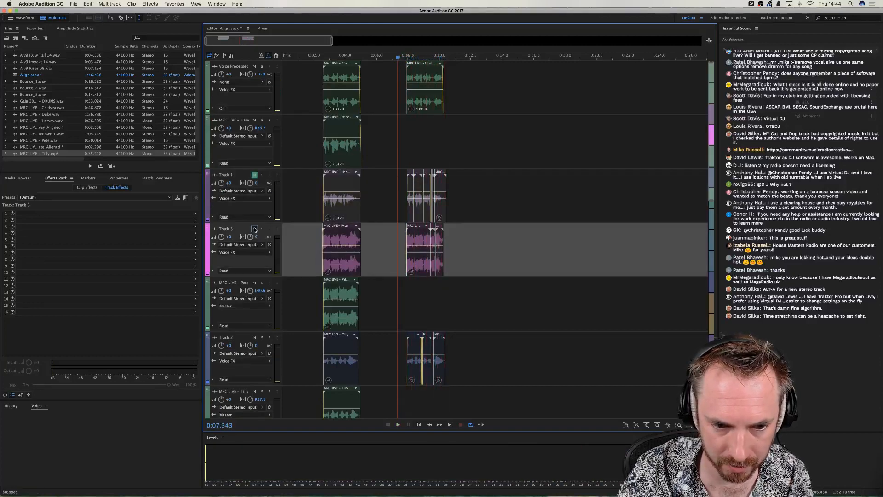
pyautogui.click(254, 338)
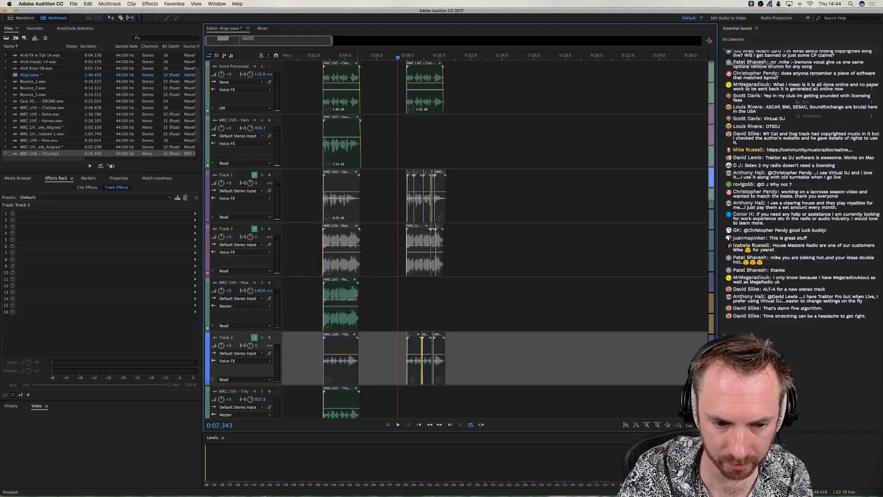
pyautogui.click(319, 245)
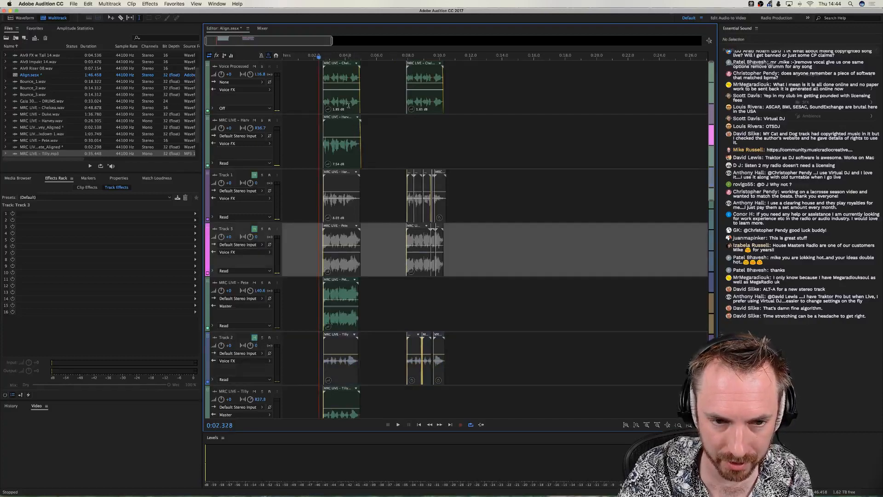
pyautogui.press('space')
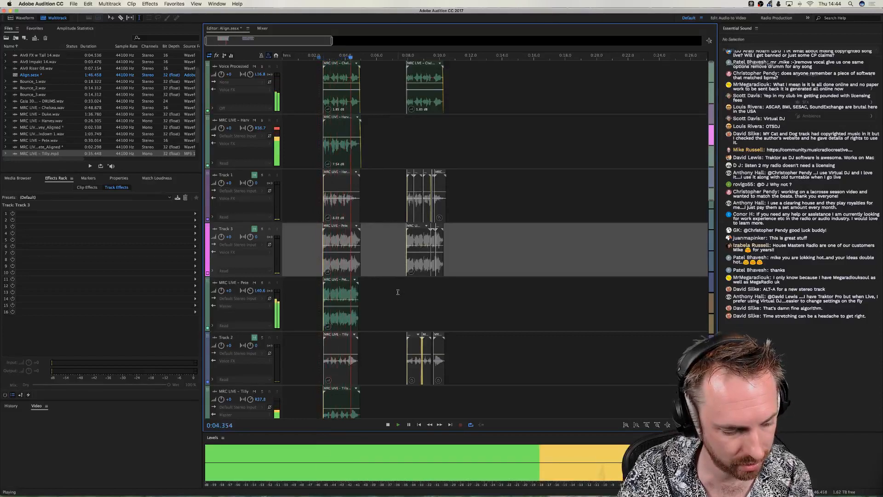
pyautogui.press('space')
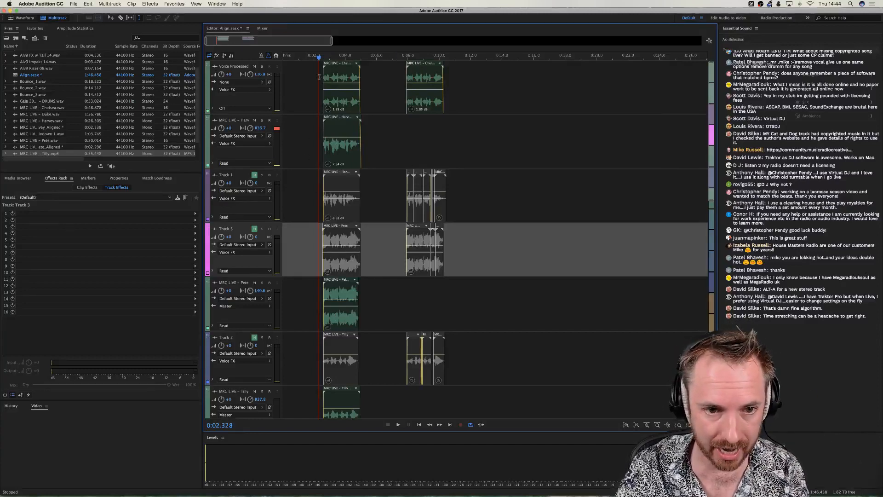
# Bounce only the first Voice Processed clip and the three automatically aligned clips to a new track.
pyautogui.click(339, 92)
pyautogui.keyDown('super'); pyautogui.click(341, 143); pyautogui.keyUp('super')
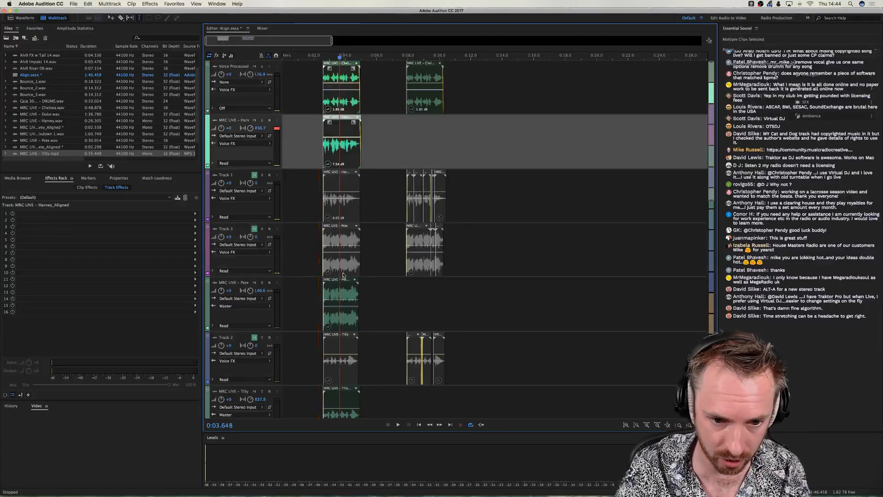
pyautogui.keyDown('super'); pyautogui.click(342, 302); pyautogui.keyUp('super')
pyautogui.keyDown('super'); pyautogui.click(347, 400); pyautogui.keyUp('super')
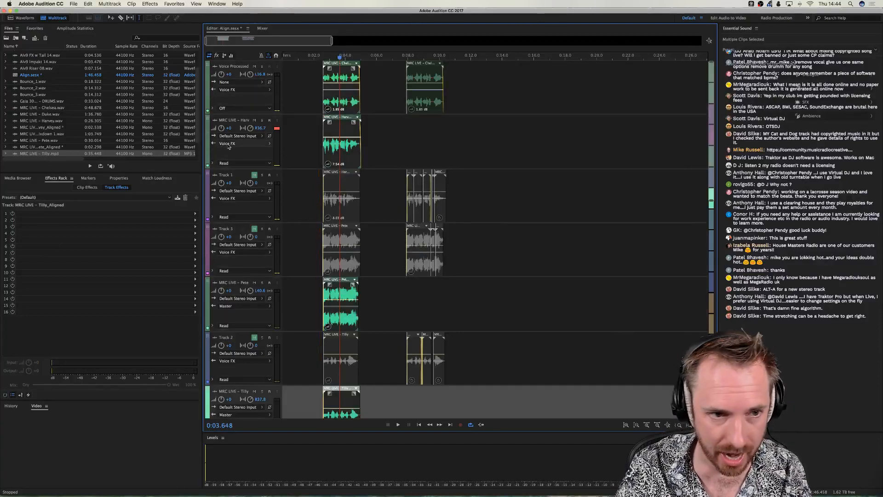
pyautogui.click(110, 4)
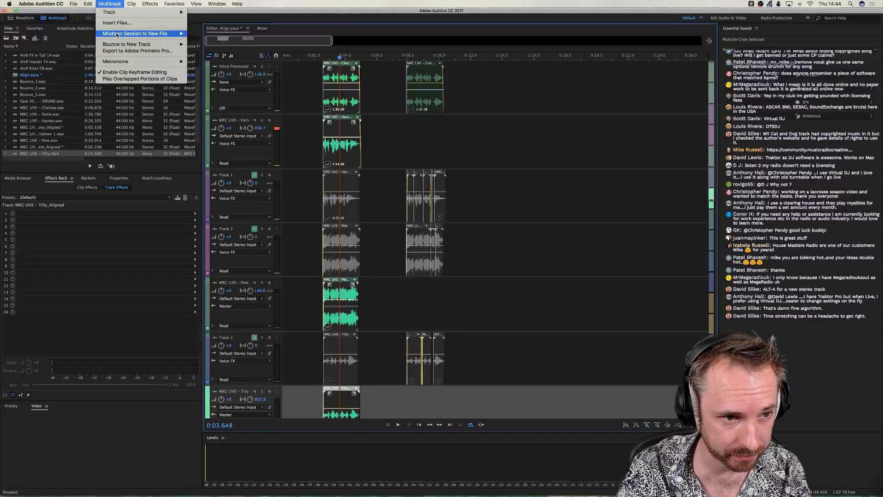
pyautogui.moveTo(152, 44)
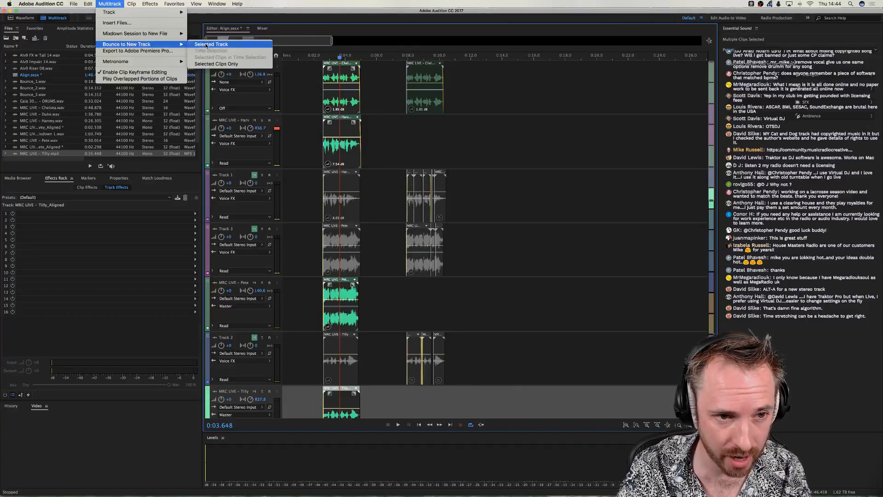
pyautogui.click(215, 64)
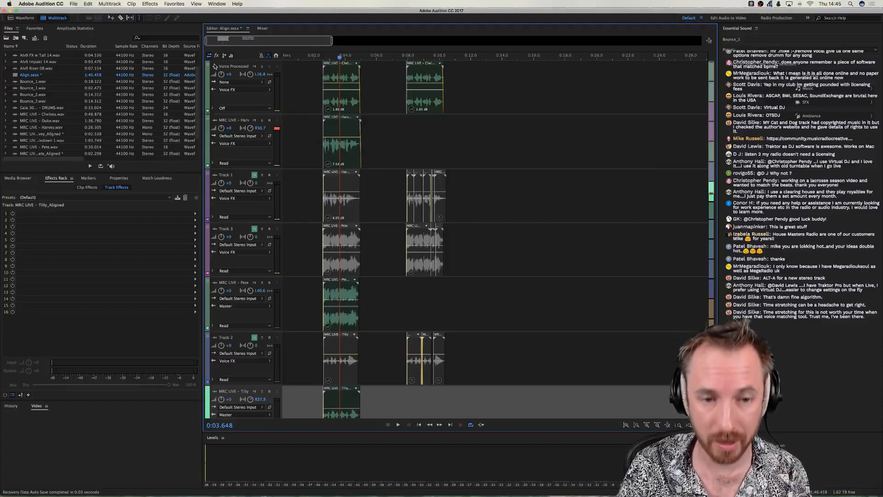
# Solo the bounced track, the voice effect tracks from Voice EQ to Voice Flanger, and the Music (Auto) track.
pyautogui.click(310, 97)
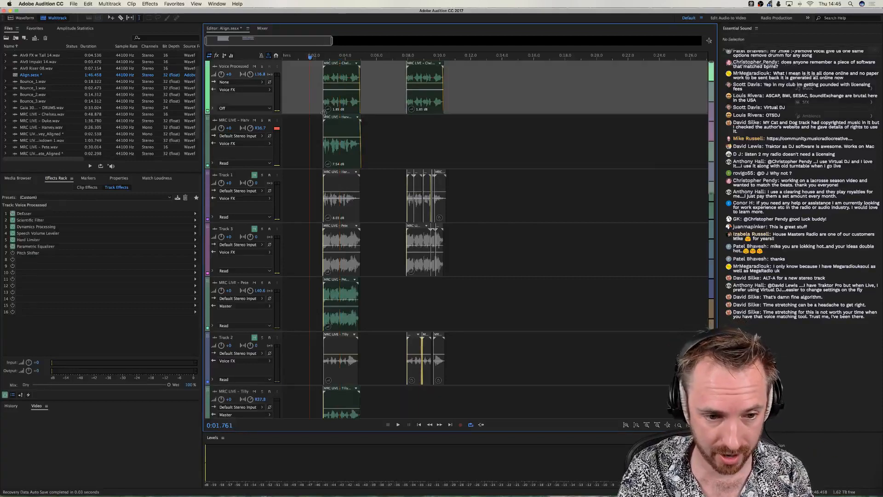
pyautogui.scroll(-5, 348, 301)
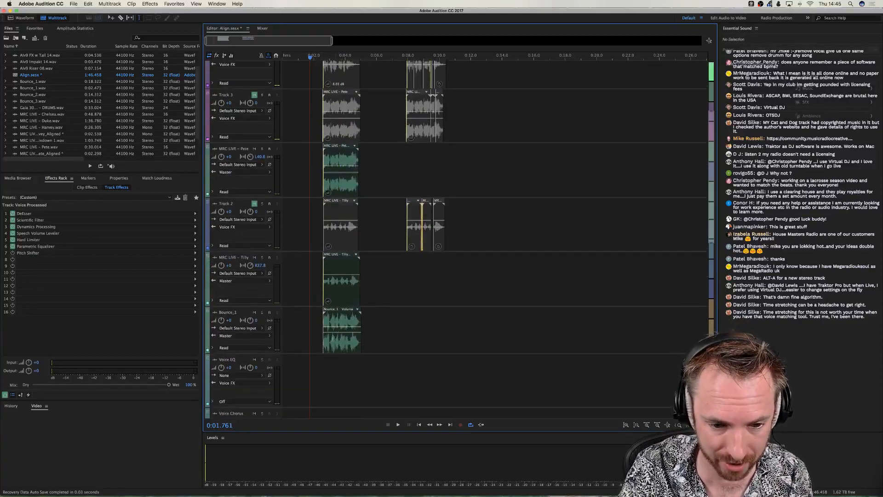
pyautogui.click(262, 313)
pyautogui.scroll(-3, 256, 333)
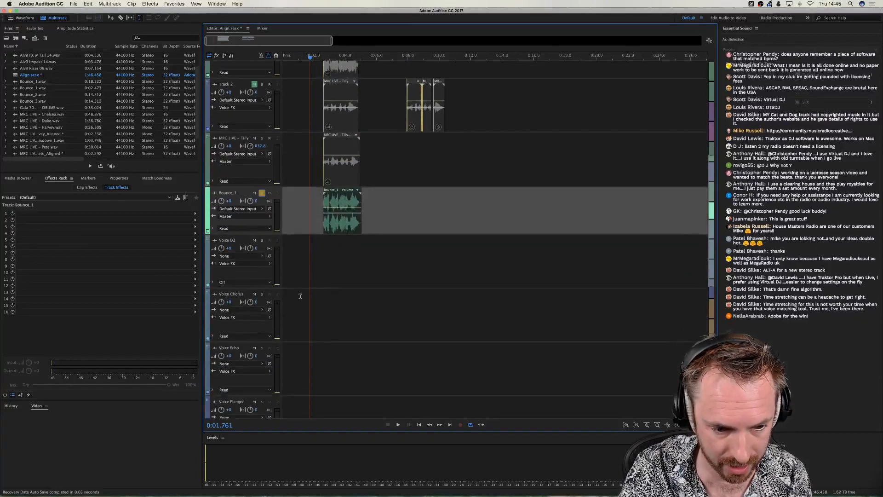
pyautogui.scroll(-5, 258, 286)
pyautogui.click(262, 349)
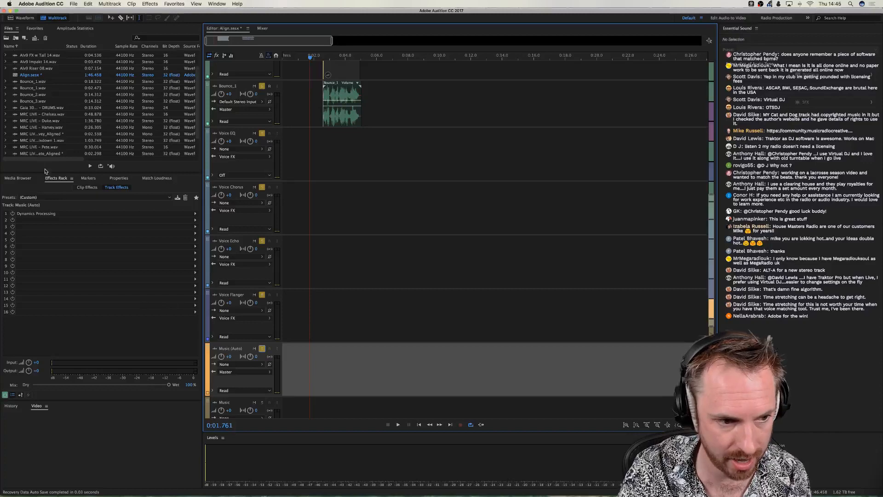
# Add Alv9 Riser 10.wav to the Voice Flanger track beneath the bounced clip and match its clip loudness.
pyautogui.click(18, 178)
pyautogui.moveTo(40, 264); pyautogui.dragTo(356, 307)
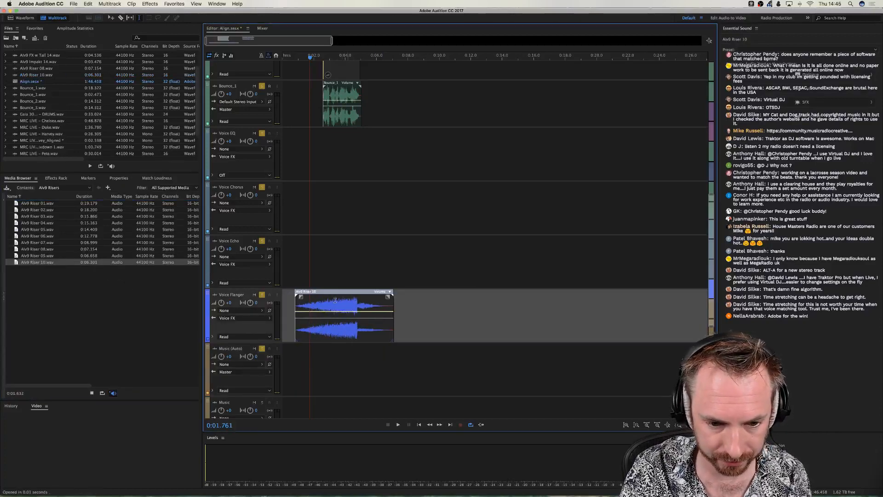
pyautogui.rightClick(346, 313)
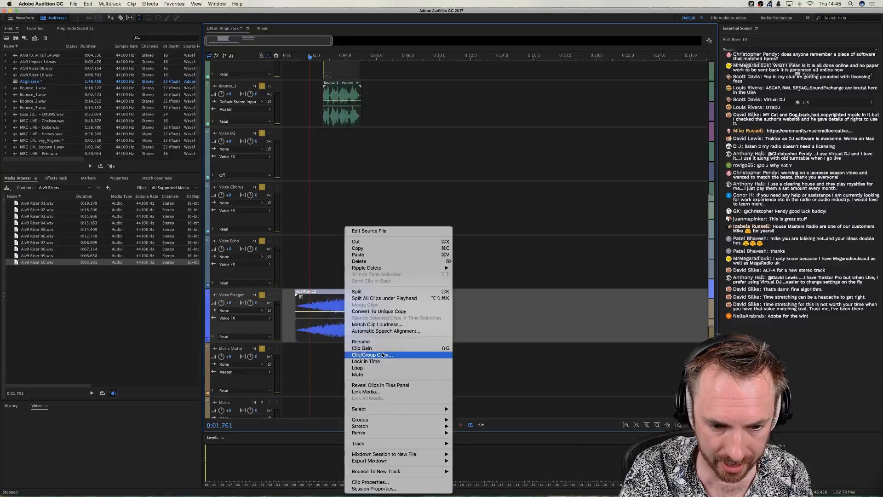
pyautogui.click(377, 325)
# Move the riser clip onto the Music (Auto) track with its peak at the bounced clip's end and play both together.
pyautogui.click(310, 226)
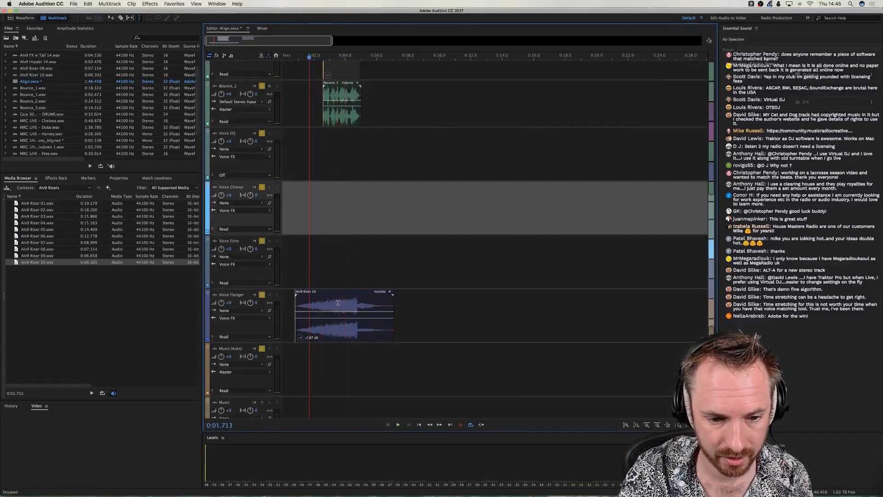
pyautogui.moveTo(340, 304); pyautogui.dragTo(344, 357)
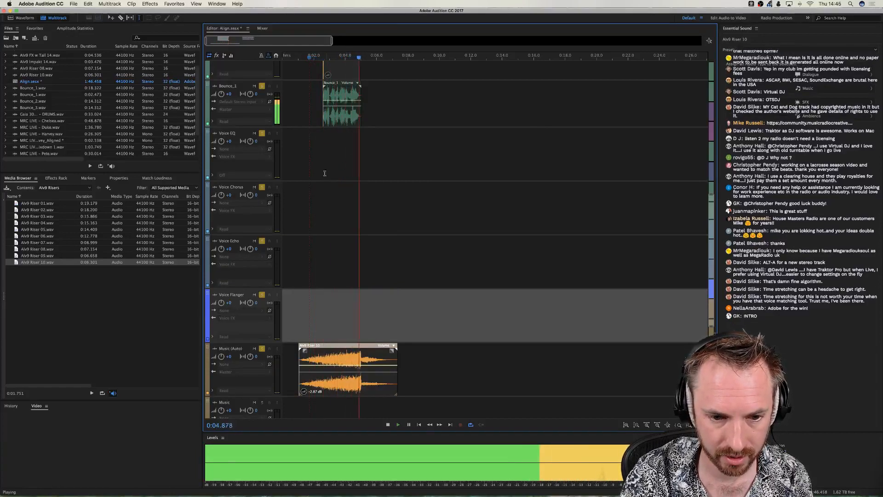
pyautogui.press('space')
pyautogui.click(313, 185)
pyautogui.press('space')
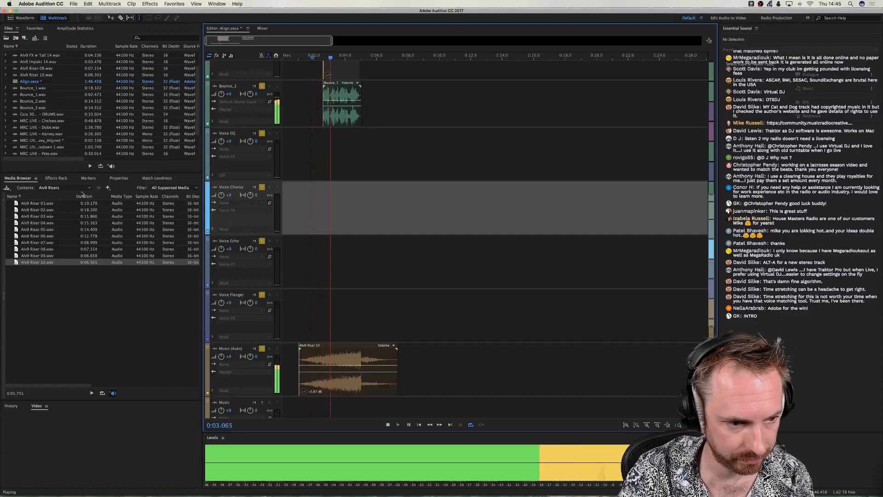
# Stop playback and open the Alv9 Impakts folder in the media browser.
pyautogui.click(64, 187)
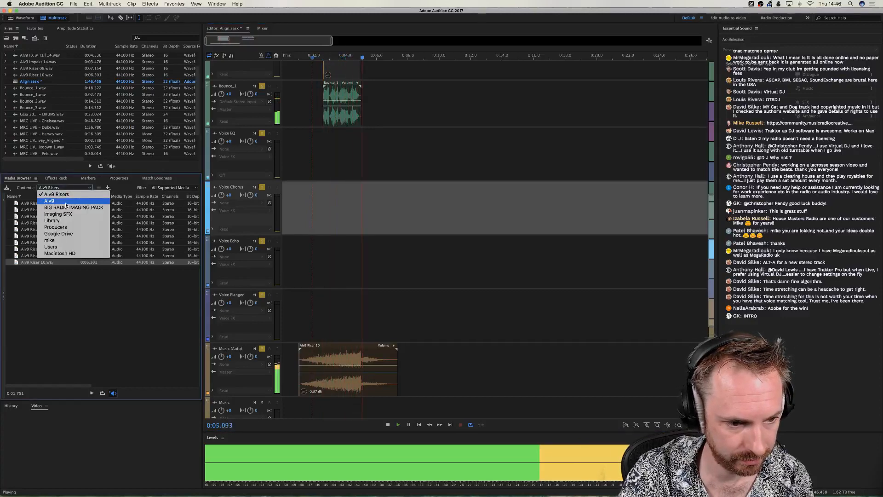
pyautogui.click(422, 276)
pyautogui.click(59, 188)
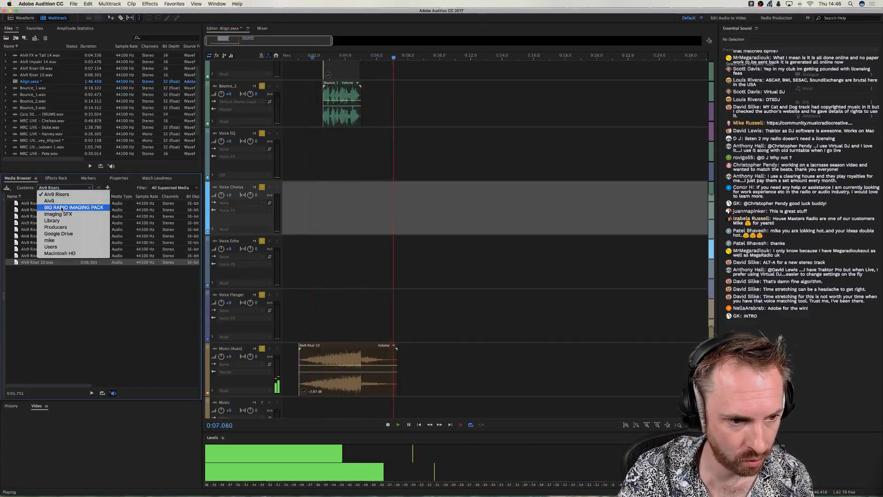
pyautogui.click(61, 201)
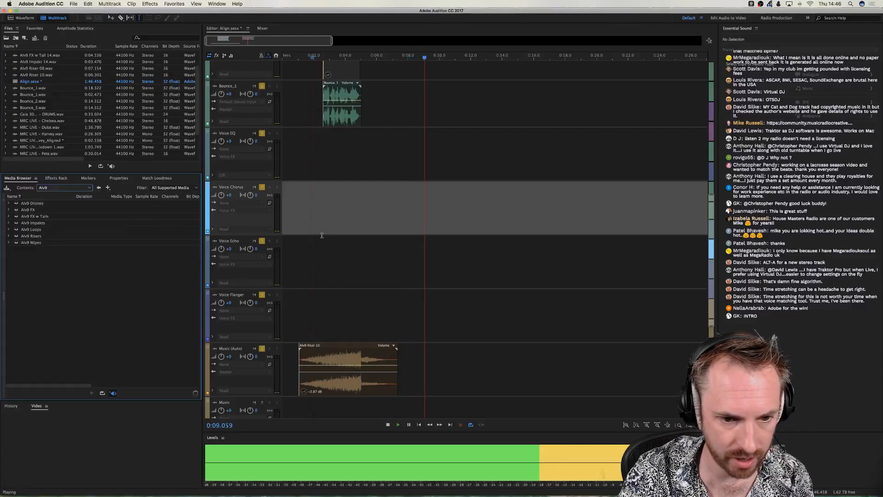
pyautogui.press('space')
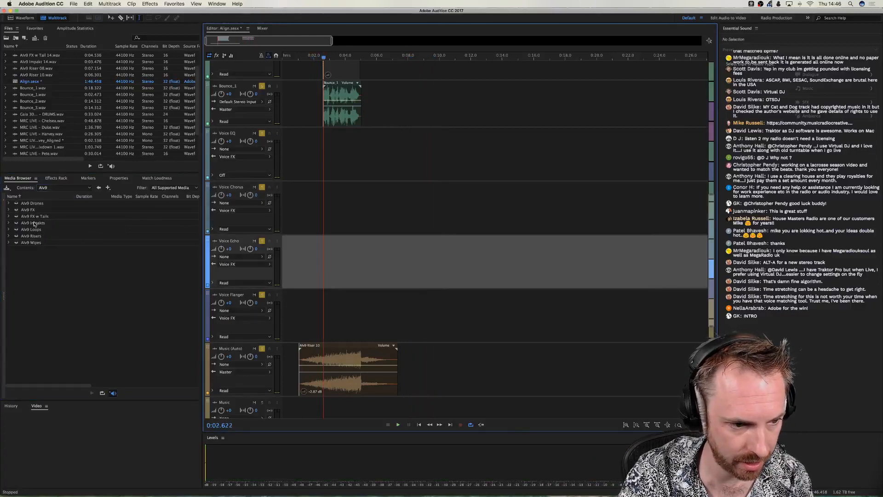
pyautogui.doubleClick(34, 224)
# Add Alv9 Impakt 12.wav to the Music track near the bounced clip's start and play it with the riser.
pyautogui.moveTo(36, 279); pyautogui.dragTo(309, 311)
pyautogui.click(36, 275)
pyautogui.press('space')
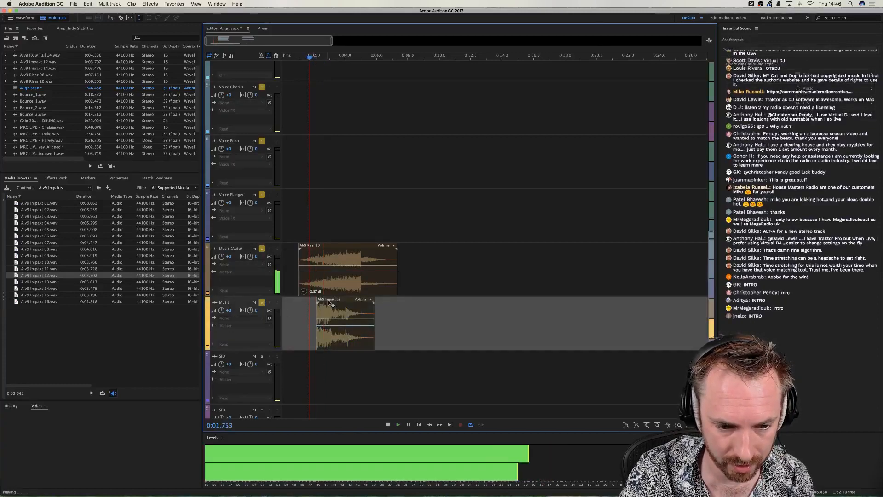
# Trim the start of the Alv9 Riser 10 clip to near the bounced clip's start and play the mix.
pyautogui.moveTo(299, 271); pyautogui.dragTo(321, 271)
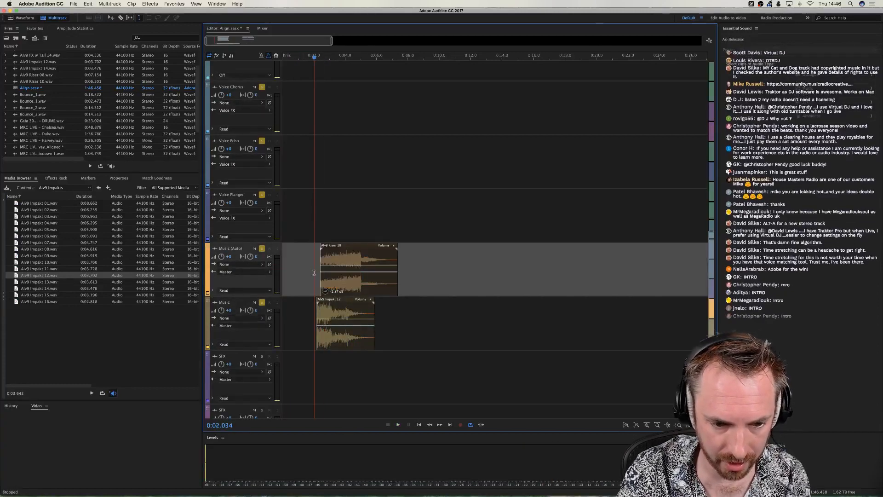
pyautogui.scroll(3, 362, 275)
pyautogui.scroll(-4, 364, 271)
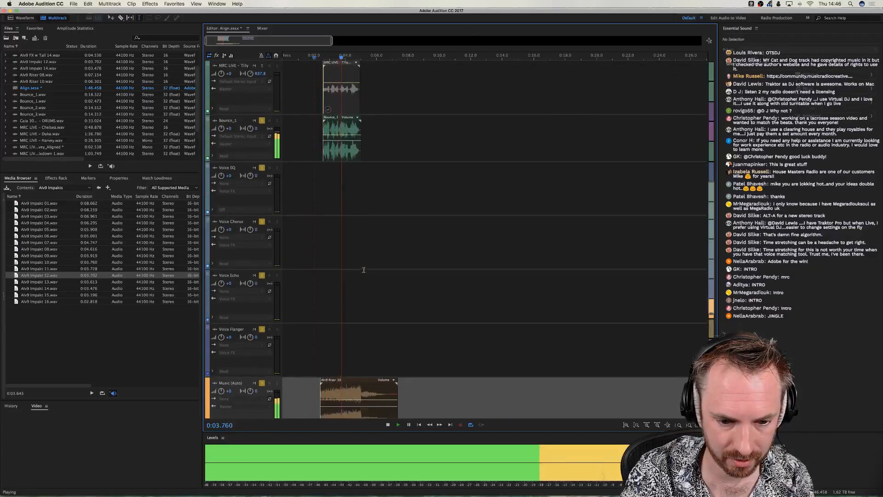
pyautogui.press('space')
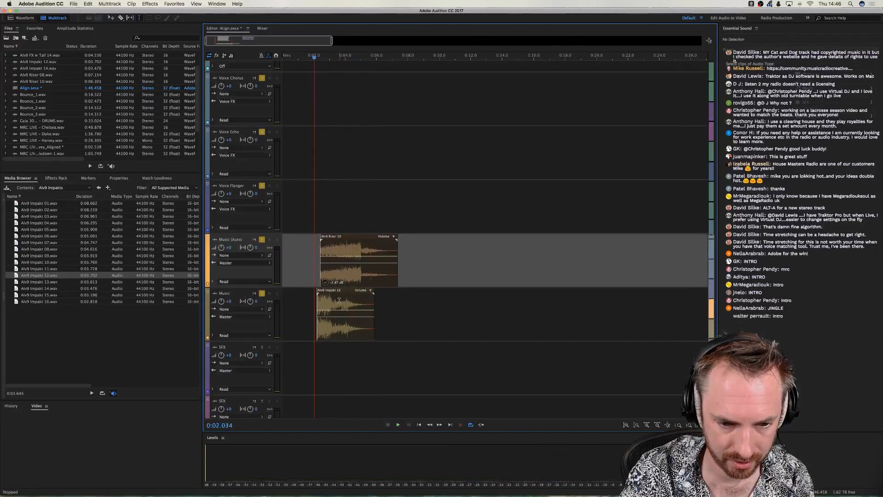
# Match the clip loudness of the Alv9 Impakt 12 clip on the Music track and play the mix again.
pyautogui.rightClick(340, 313)
pyautogui.click(358, 315)
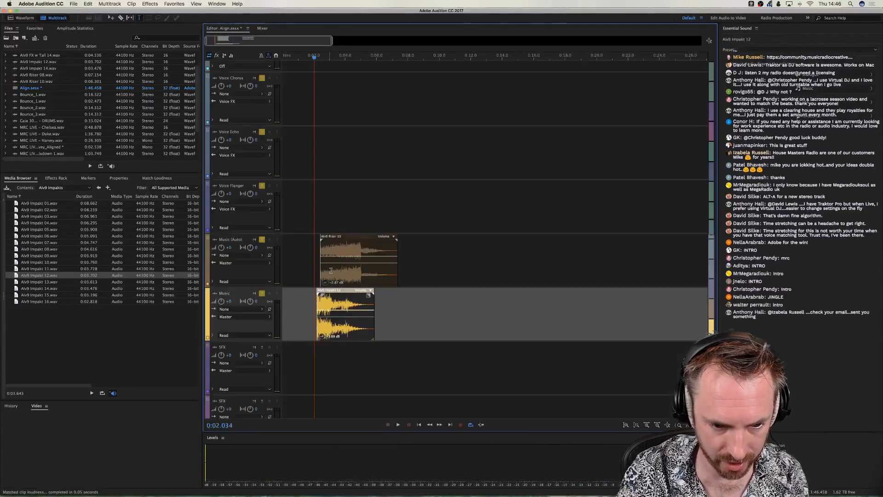
pyautogui.press('space')
pyautogui.scroll(10, 400, 307)
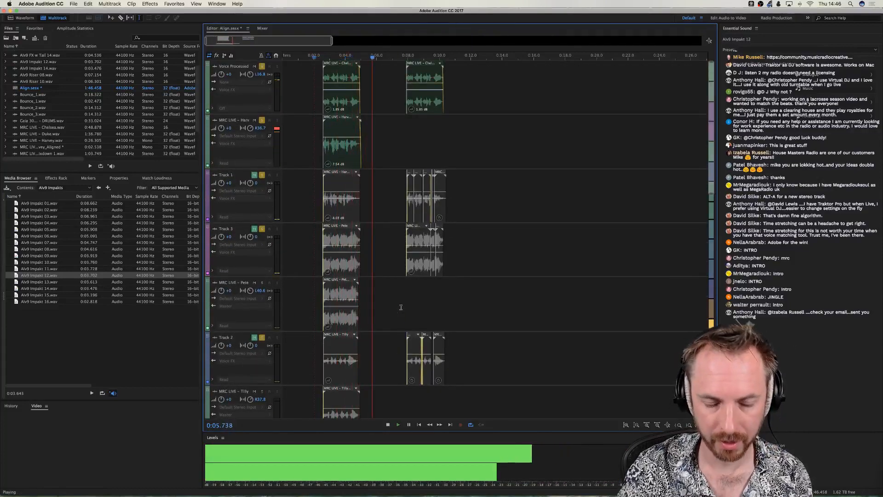
pyautogui.press('space')
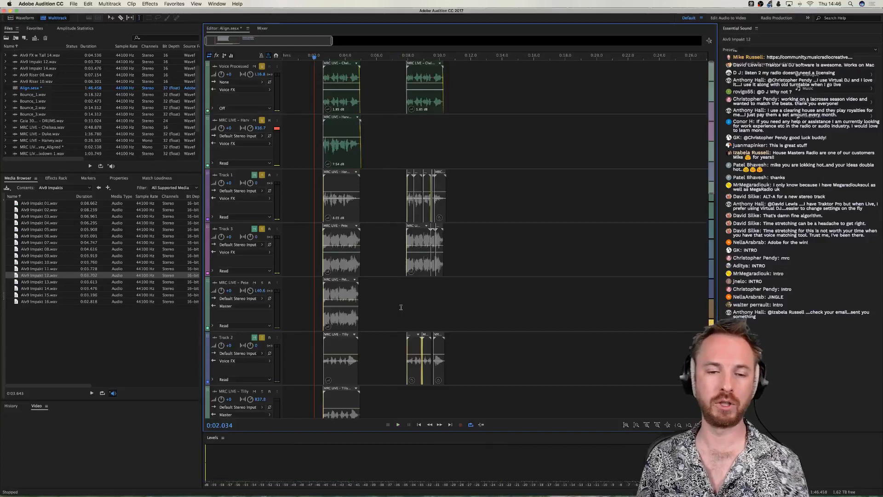
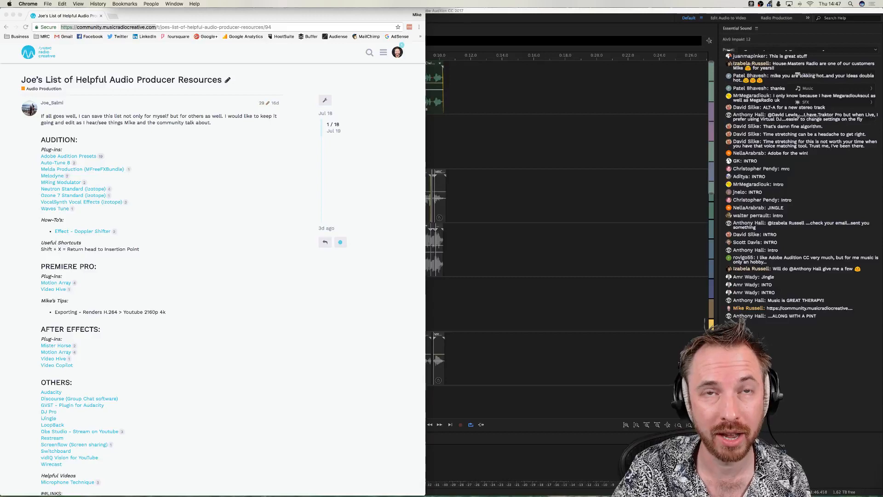
# Look through the categories and latest topics on the Music Radio Creative community home page, and return to Adobe Audition.
pyautogui.click(55, 54)
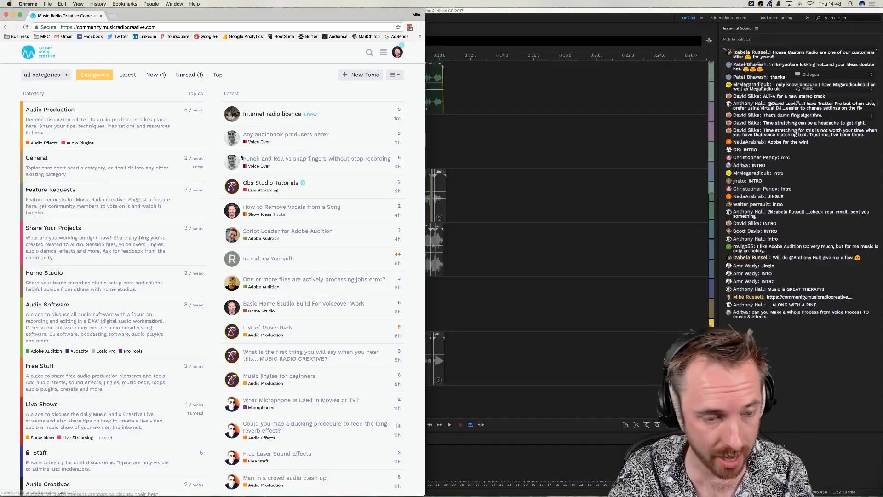
pyautogui.scroll(-5, 135, 288)
pyautogui.scroll(4, 218, 253)
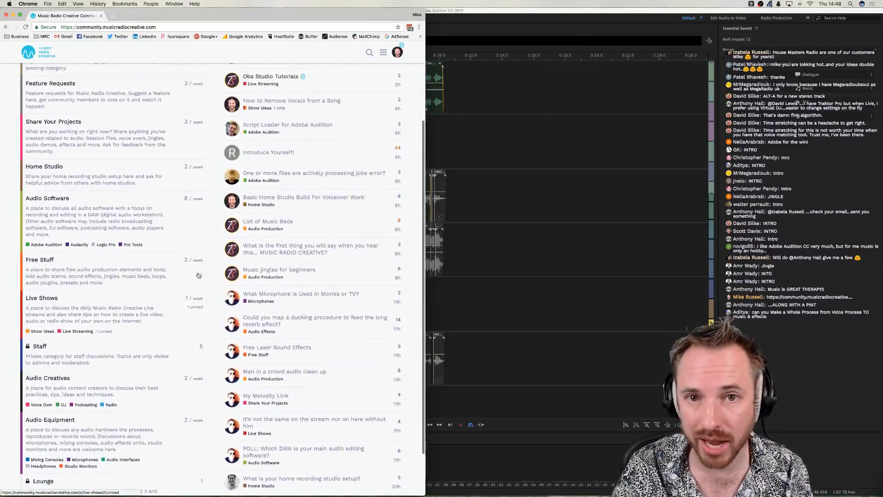
pyautogui.scroll(1, 217, 253)
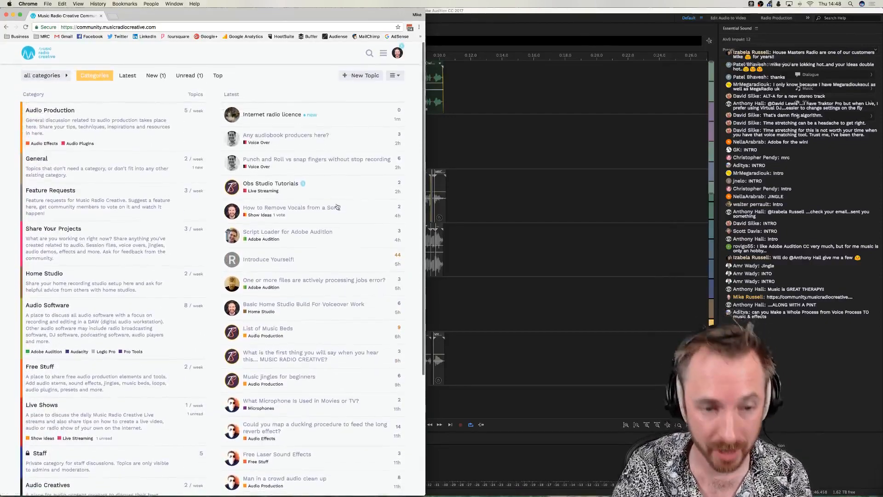
pyautogui.click(488, 144)
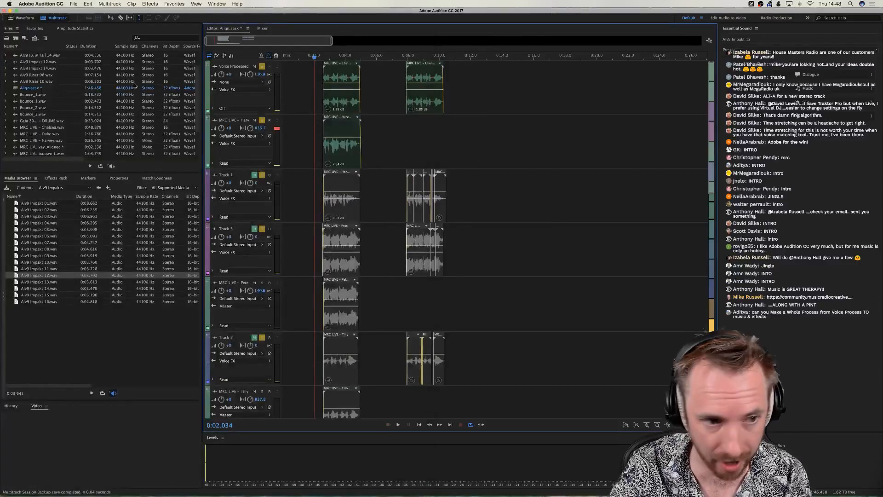
# Create a new audio file in the waveform editor and record three spoken takes of about 7 seconds in total.
pyautogui.click(22, 18)
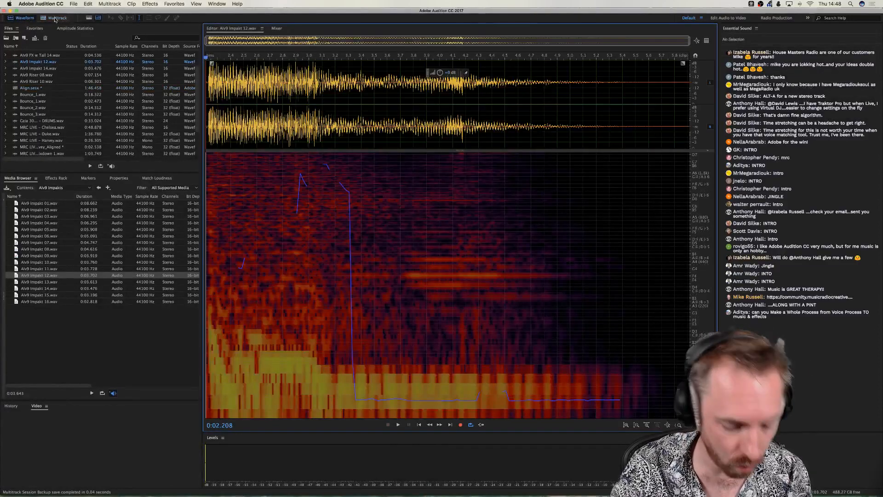
pyautogui.press('super+shift+n')
pyautogui.press('Return')
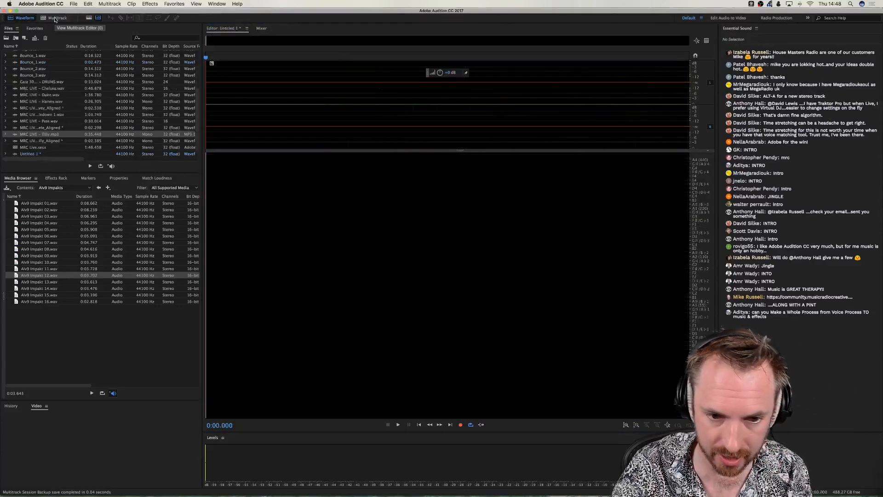
pyautogui.click(459, 424)
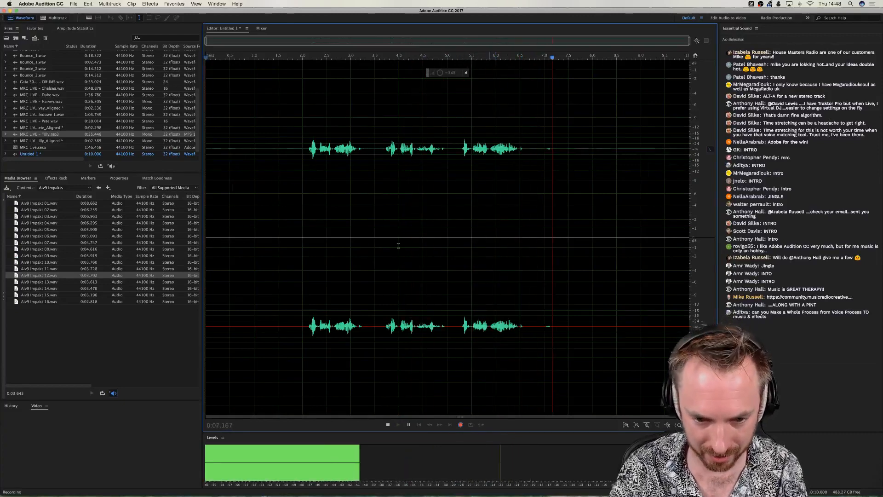
pyautogui.press('space')
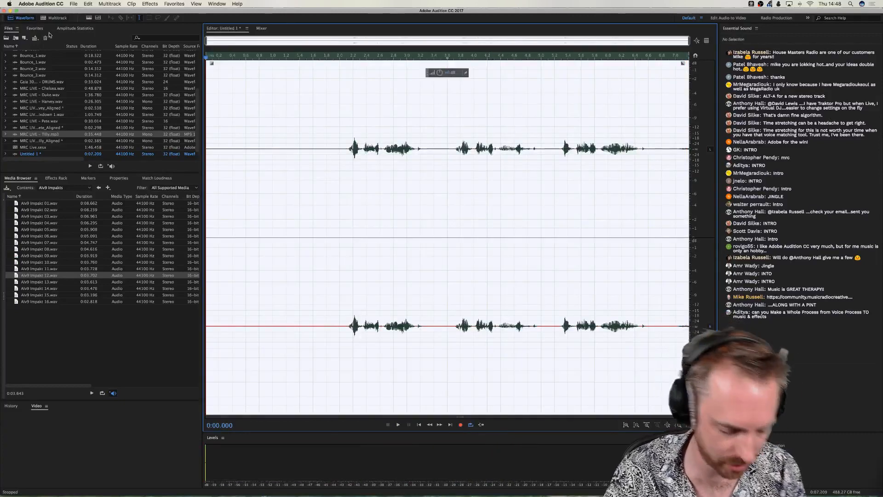
# Place the new recording on the Voice Processed track of a new MRC template multitrack session and match its clip loudness.
pyautogui.press('super+n')
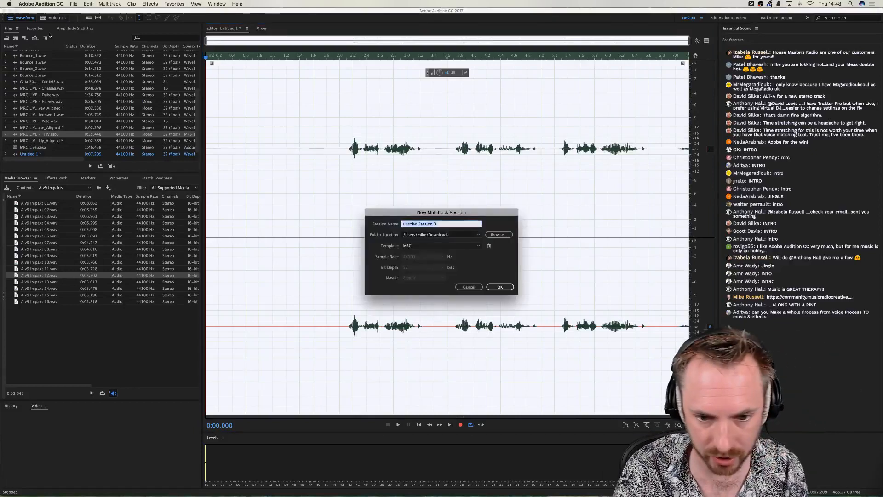
pyautogui.press('Return')
pyautogui.moveTo(27, 143); pyautogui.dragTo(322, 72)
pyautogui.rightClick(327, 72)
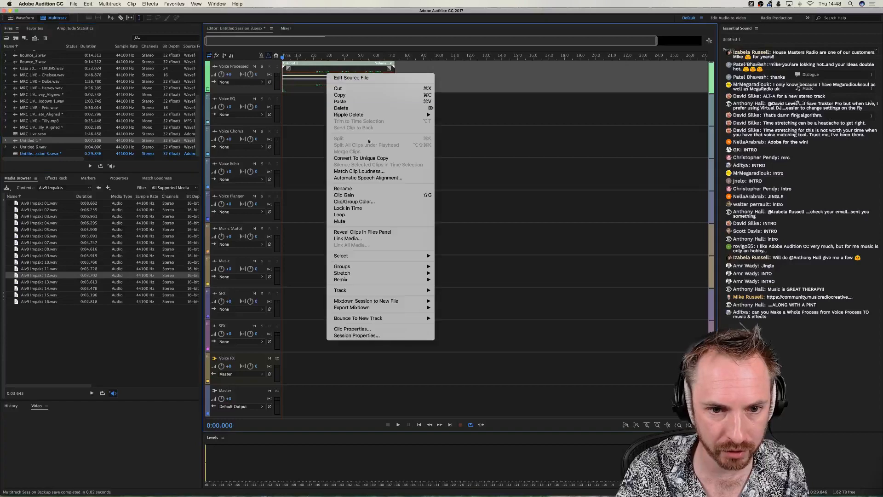
pyautogui.click(366, 173)
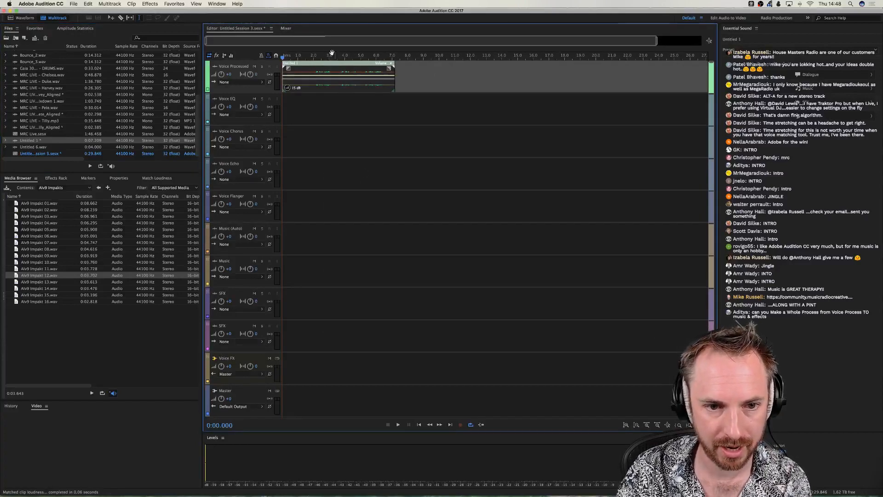
# Split the recording into its three takes and stack the second and third beneath the first on Voice EQ and Voice Chorus.
pyautogui.scroll(5, 317, 57)
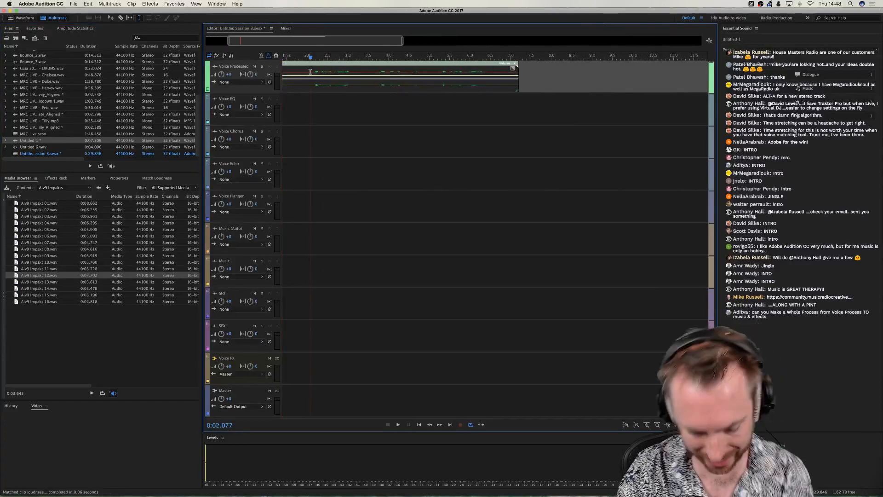
pyautogui.click(374, 85)
pyautogui.press('super+k')
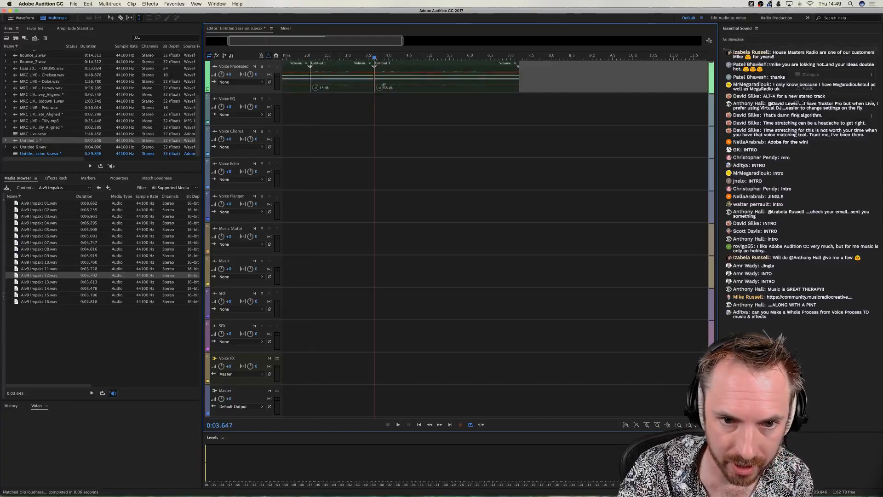
pyautogui.moveTo(383, 86); pyautogui.dragTo(322, 135)
pyautogui.click(369, 102)
pyautogui.press('super+k')
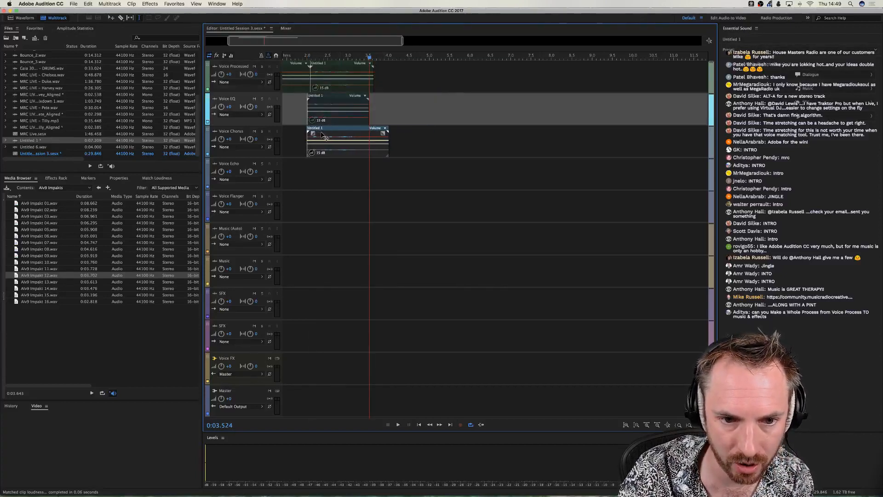
# Play the three stacked takes together from just before the 2-second mark and select the Voice Processed take.
pyautogui.click(301, 108)
pyautogui.press('space')
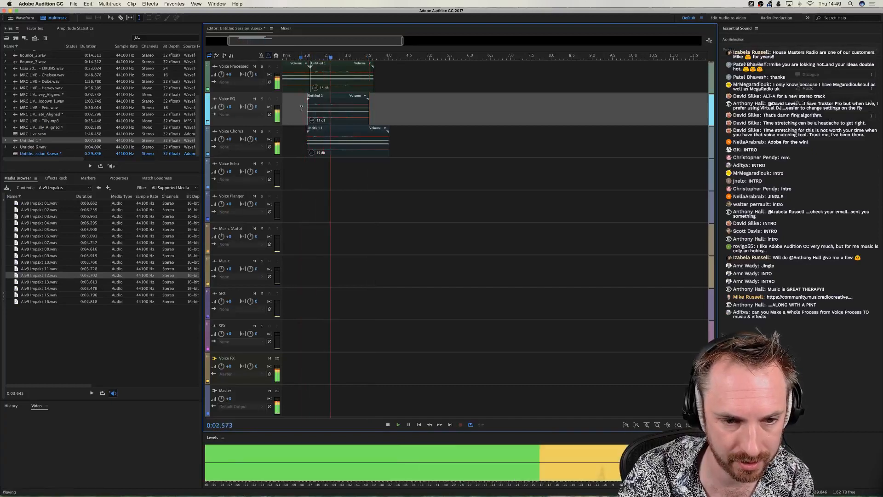
pyautogui.press('space')
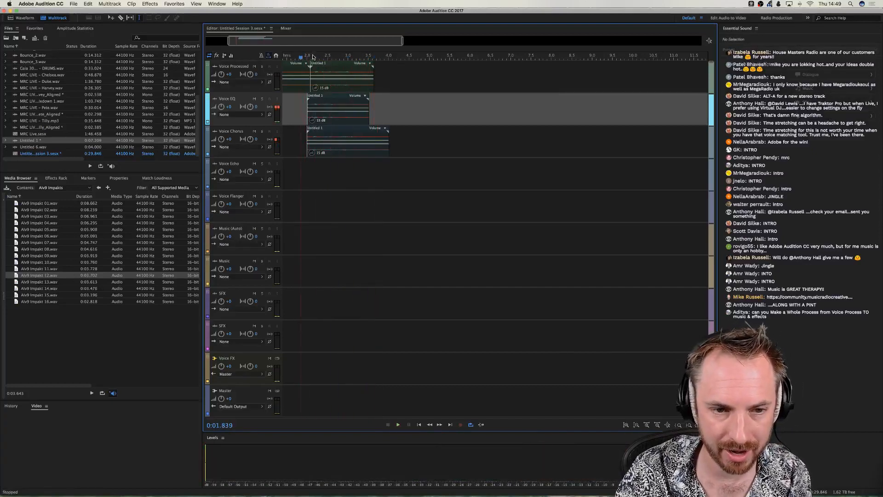
pyautogui.click(322, 82)
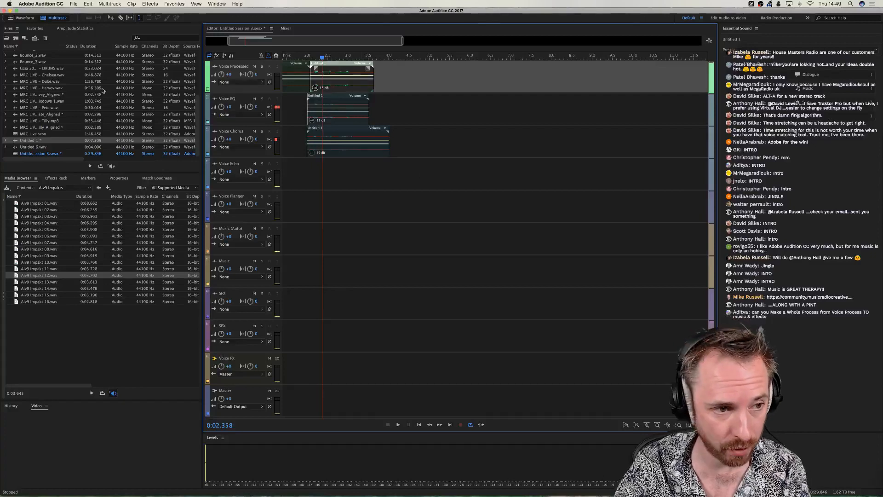
# Open the MRC Live.sesx session and review its voice, bounce, music and SFX tracks during playback.
pyautogui.scroll(5, 72, 118)
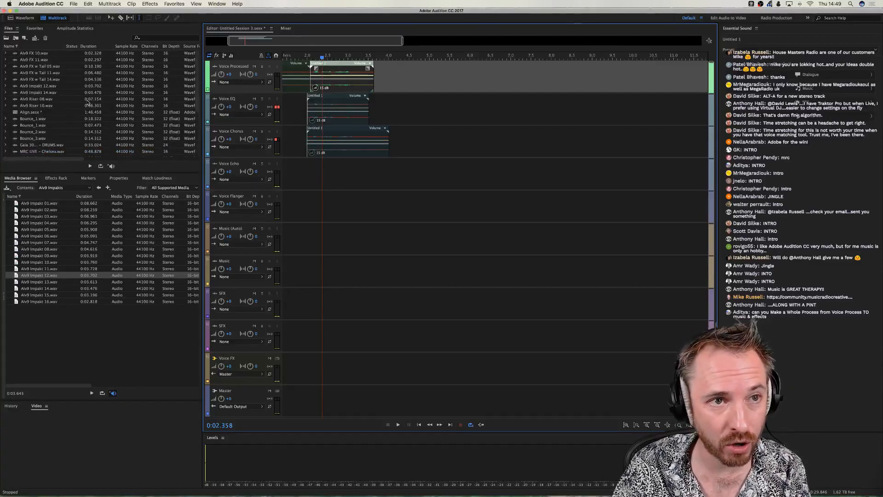
pyautogui.scroll(-5, 49, 127)
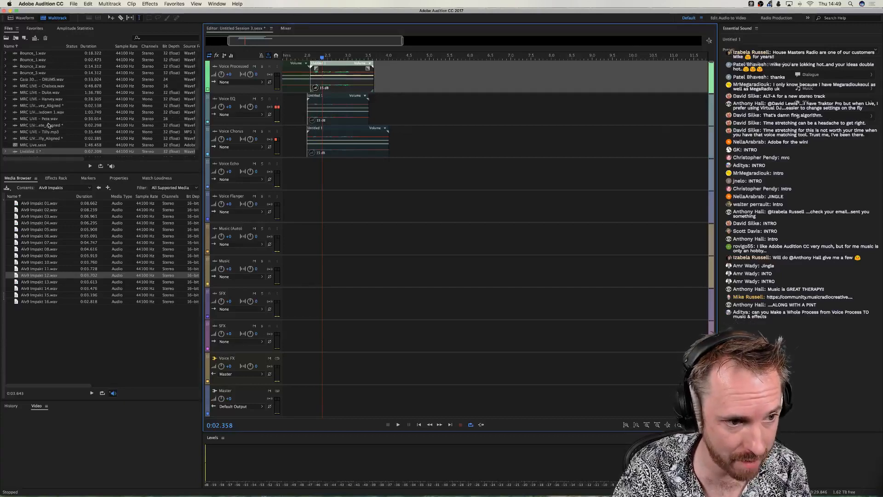
pyautogui.doubleClick(44, 133)
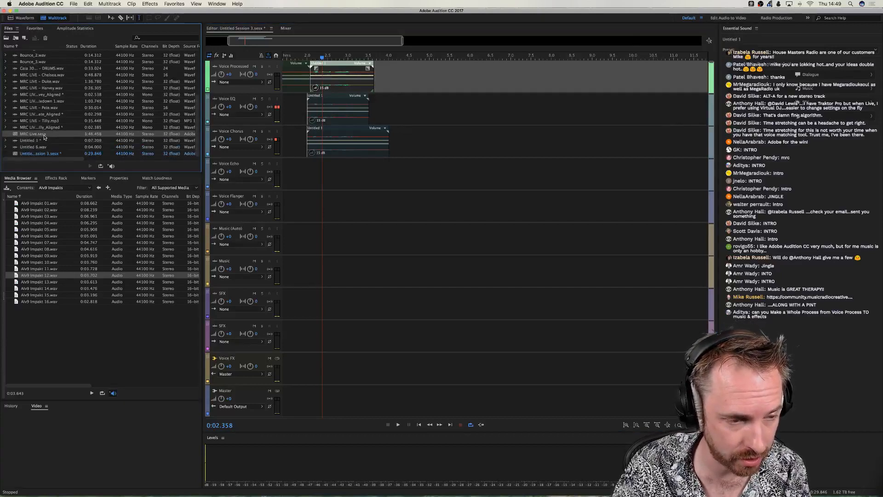
pyautogui.scroll(-5, 393, 122)
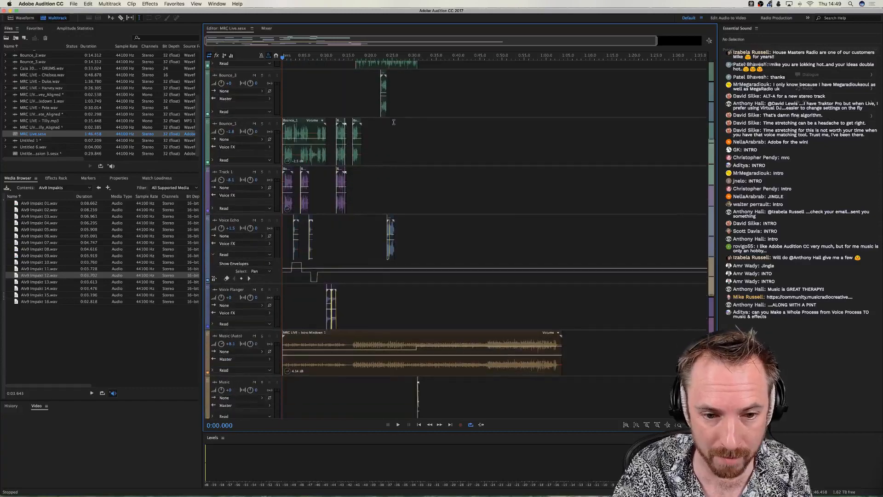
pyautogui.scroll(4, 391, 122)
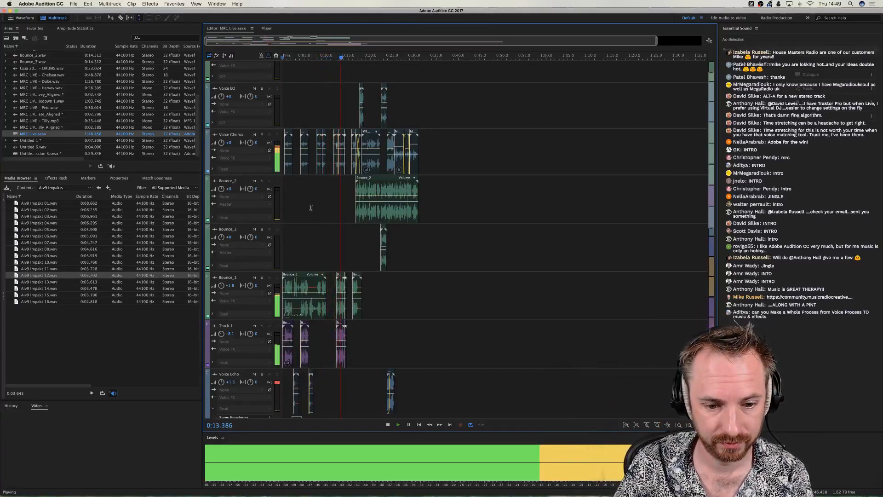
pyautogui.scroll(-5, 310, 207)
pyautogui.scroll(-9, 310, 207)
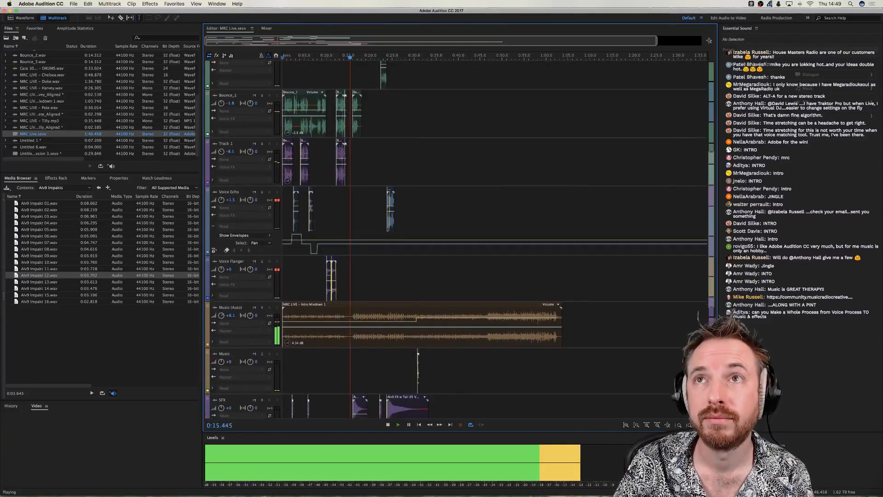
# Review the session's music, SFX, Voice FX and bounce tracks while playback continues to about the 35-second mark.
pyautogui.scroll(-6, 311, 207)
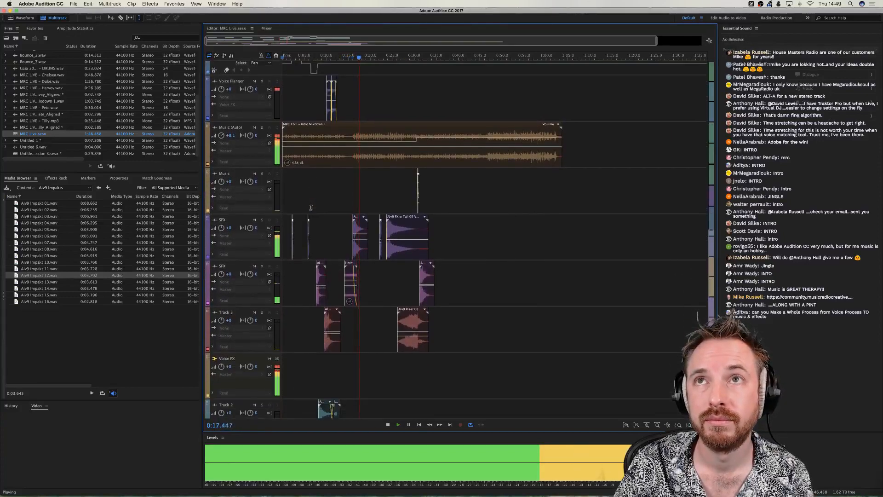
pyautogui.scroll(20, 311, 208)
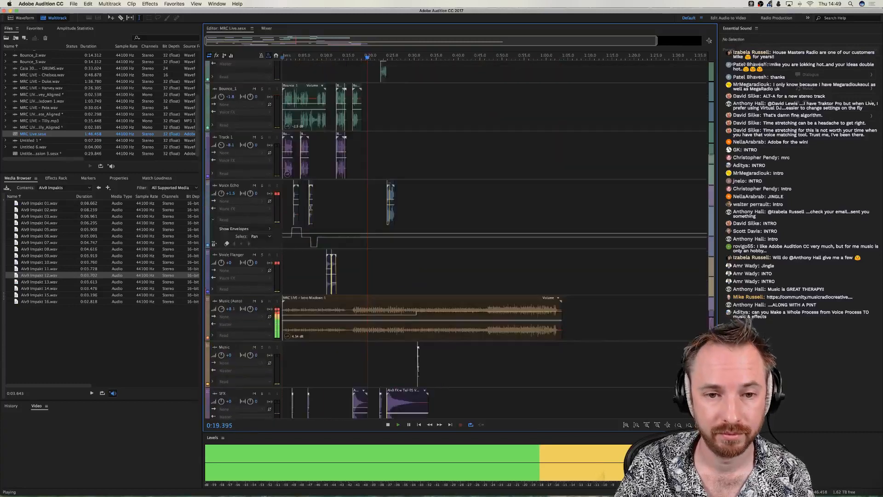
pyautogui.scroll(-2, 311, 208)
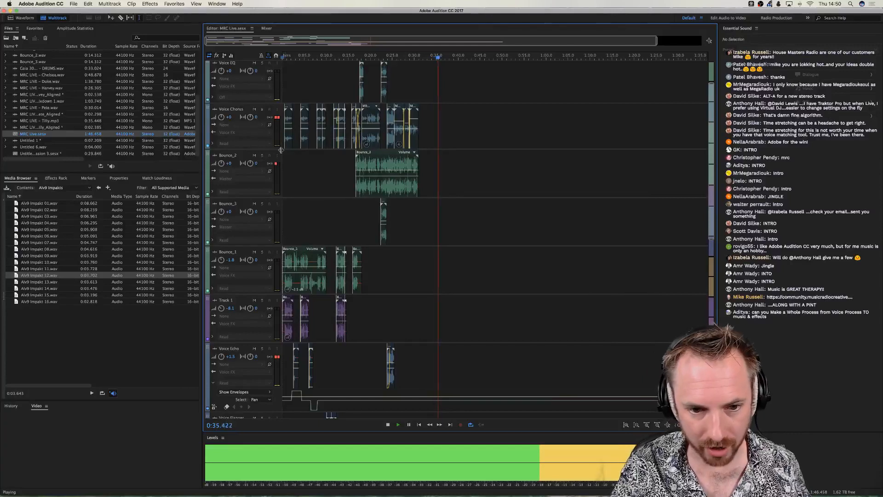
# Stop playback, select the Master track and switch on the Mastering effect in its effects rack.
pyautogui.click(493, 124)
pyautogui.scroll(-15, 376, 112)
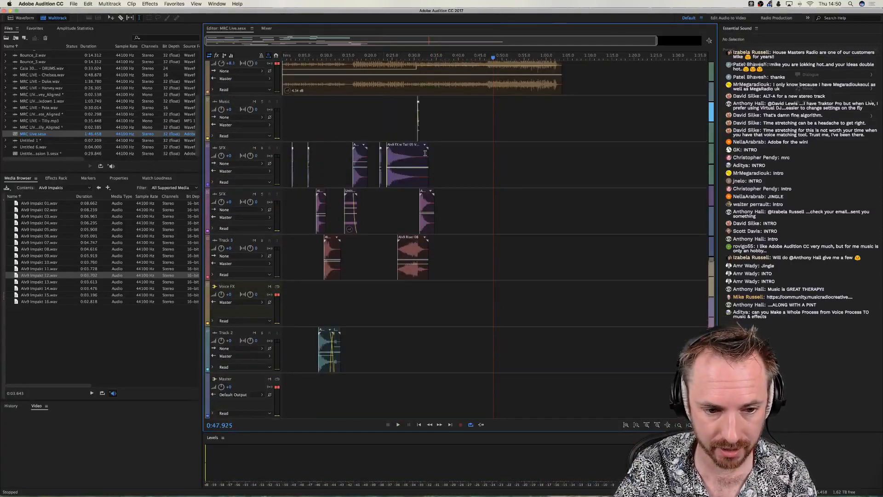
pyautogui.click(284, 382)
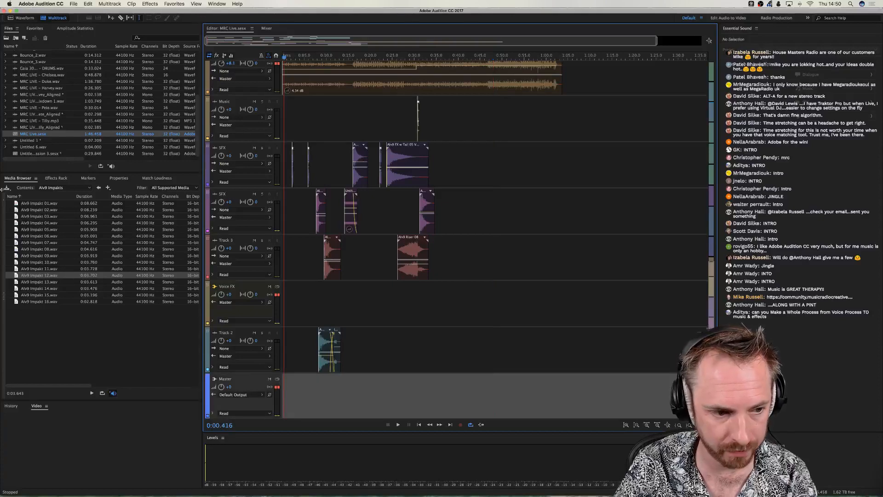
pyautogui.click(55, 178)
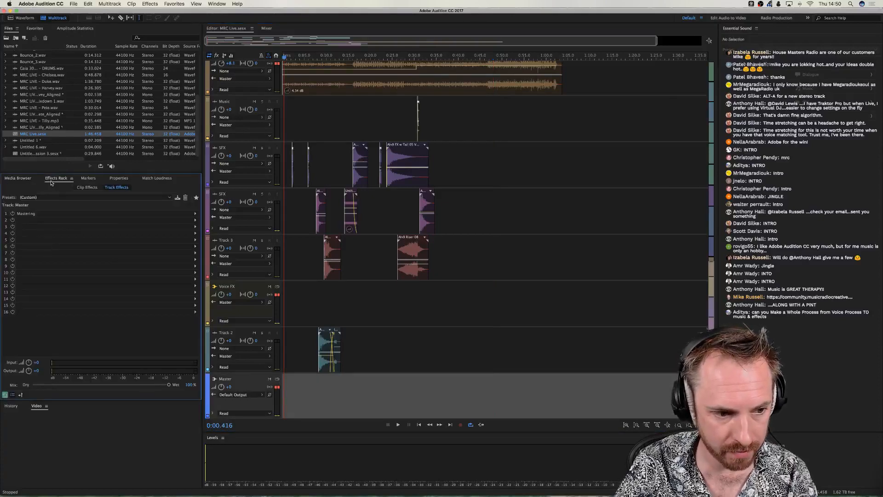
pyautogui.click(12, 213)
# Select the Voice EQ track and place the playhead just before its first clip, at about 17 seconds.
pyautogui.scroll(10, 316, 311)
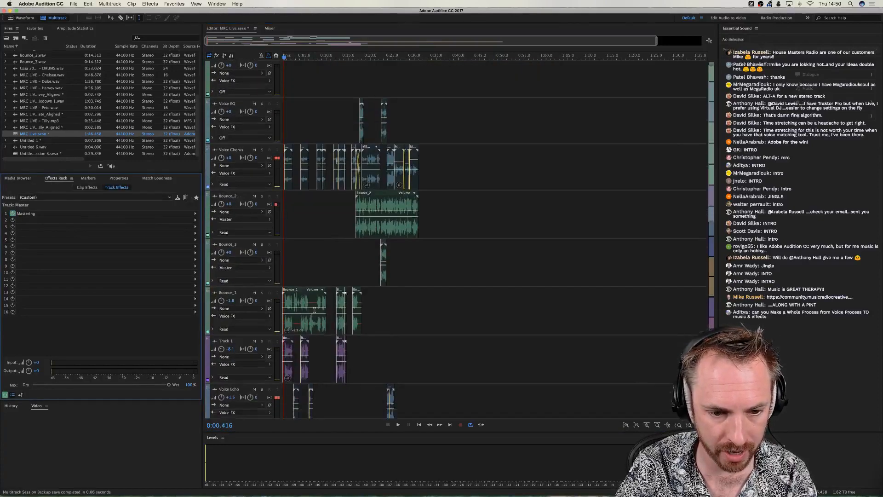
pyautogui.click(292, 109)
pyautogui.scroll(4, 297, 93)
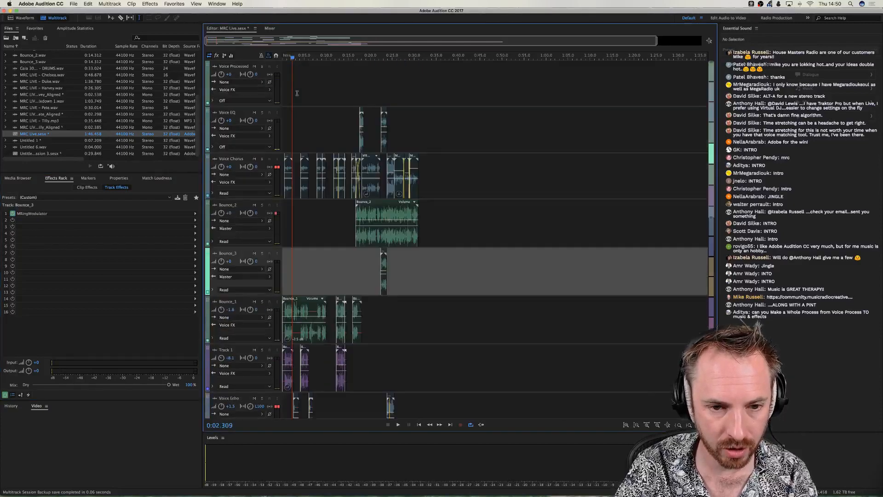
pyautogui.click(303, 109)
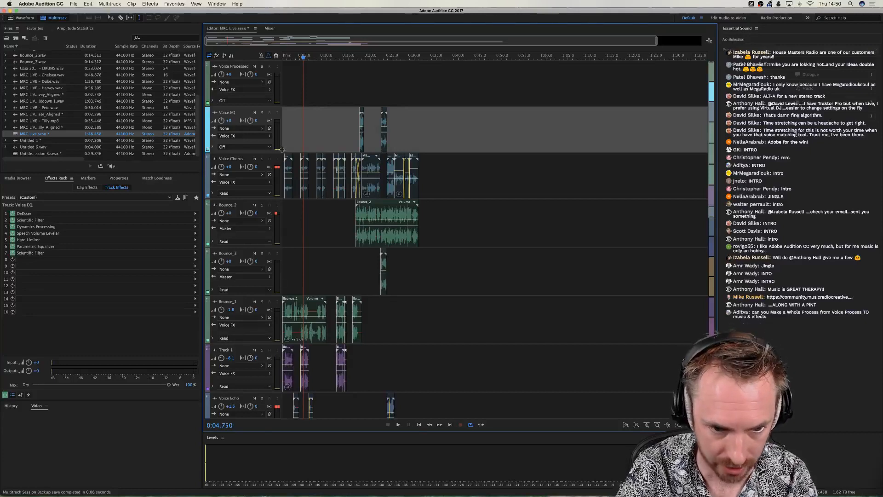
pyautogui.scroll(-9, 337, 276)
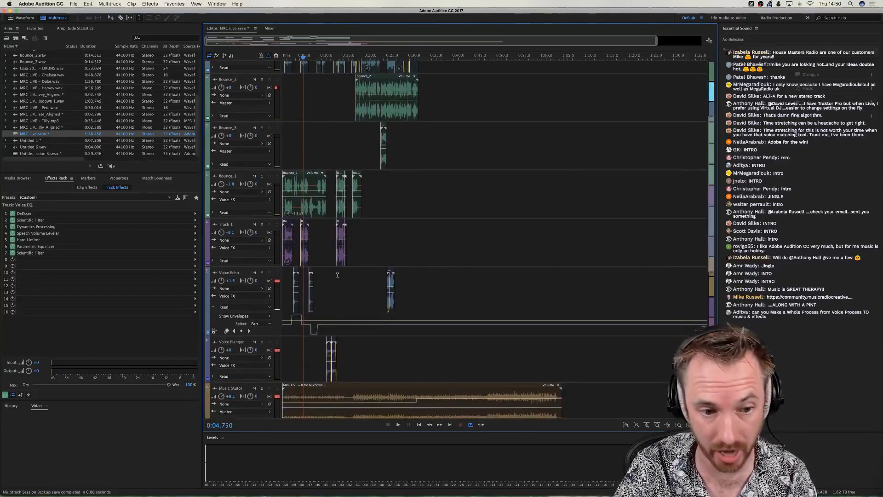
pyautogui.scroll(9, 352, 284)
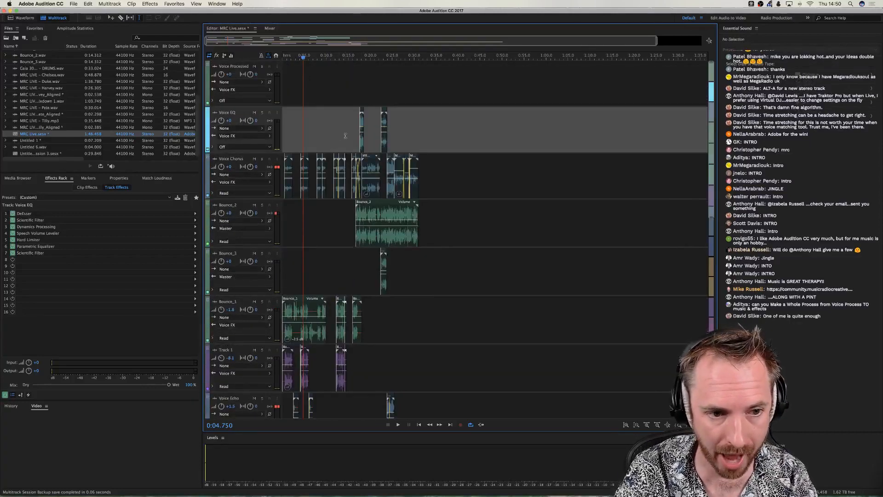
pyautogui.click(345, 136)
pyautogui.click(357, 123)
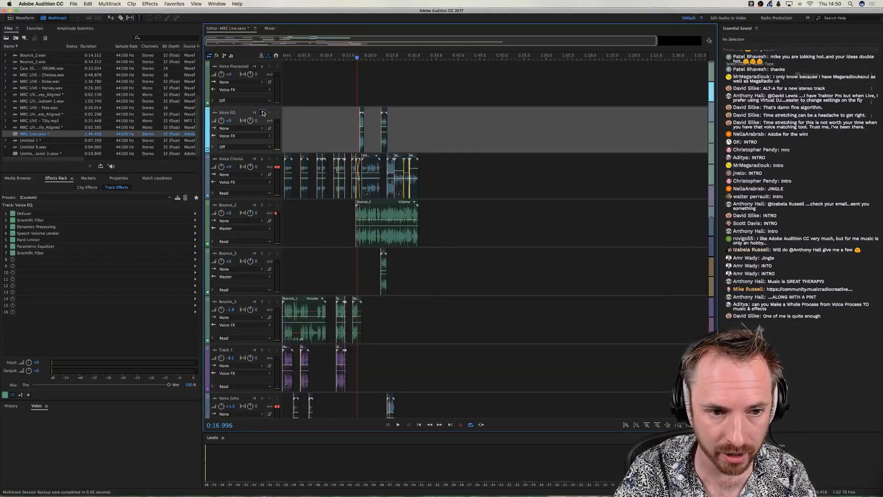
# Solo the Voice EQ track and play its two clips from about 17.3 seconds and 22.3 seconds.
pyautogui.click(263, 112)
pyautogui.scroll(5, 359, 57)
pyautogui.press('space')
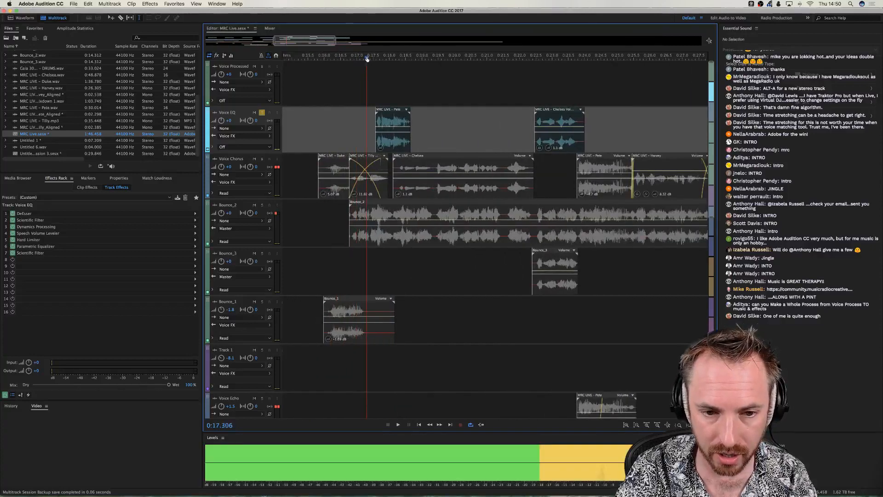
pyautogui.press('space')
pyautogui.press('space')
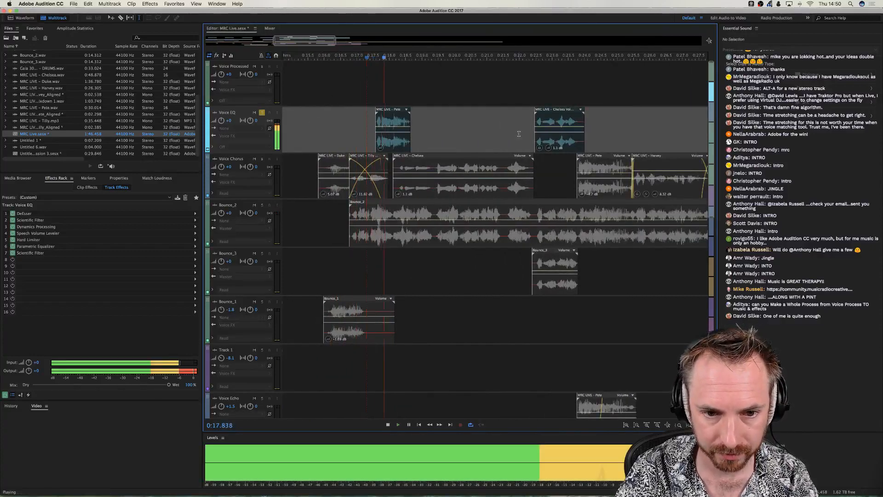
pyautogui.press('space')
pyautogui.click(530, 90)
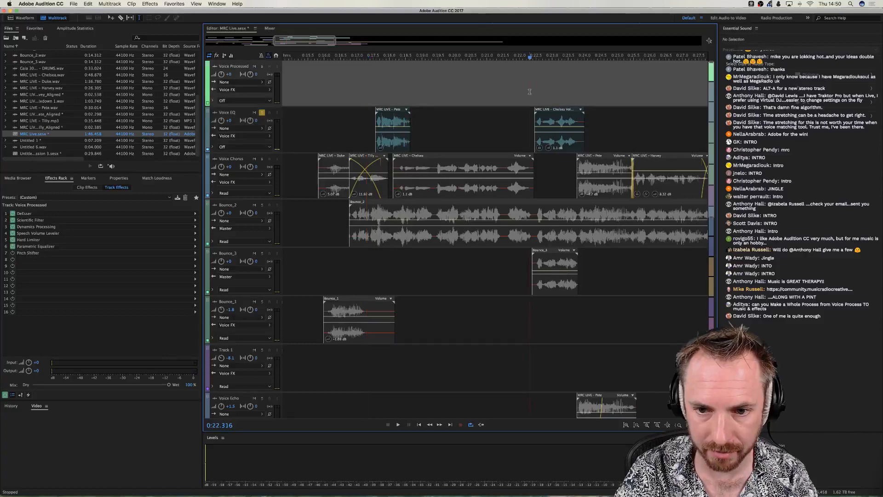
pyautogui.press('space')
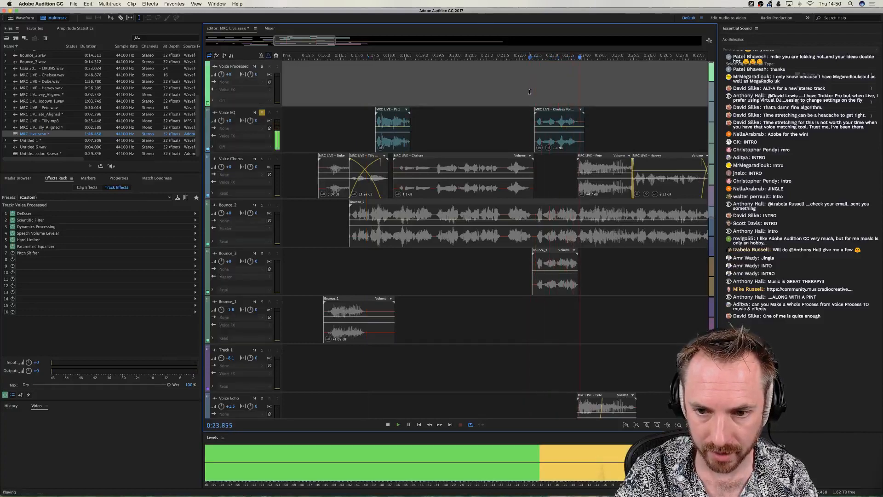
pyautogui.press('space')
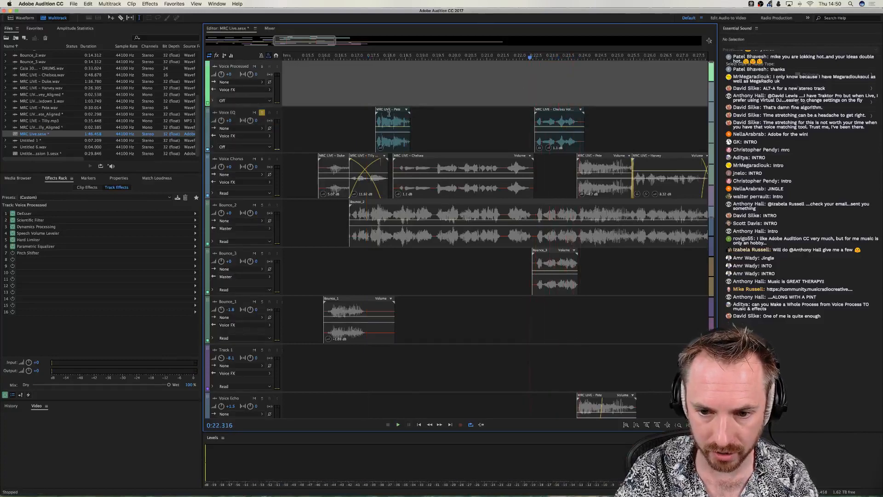
# Solo the Voice Chorus track instead of Voice EQ and silence the Music (Auto) track.
pyautogui.click(261, 113)
pyautogui.click(262, 160)
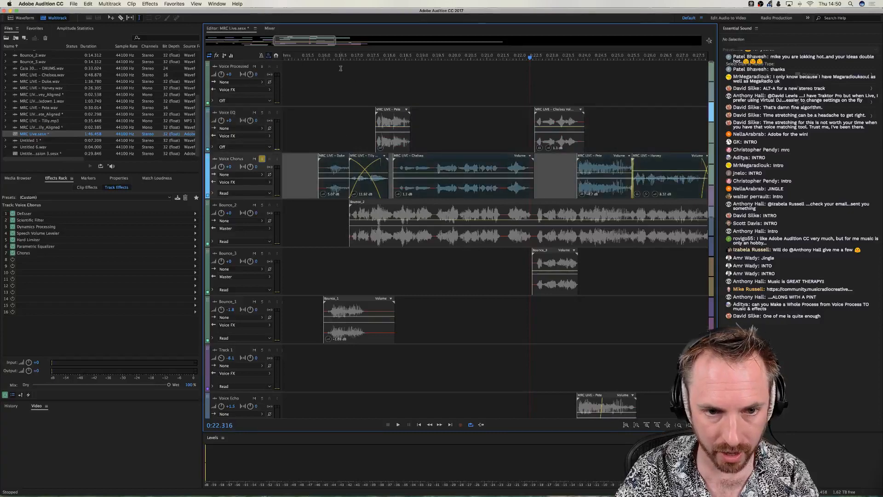
pyautogui.scroll(-8, 340, 57)
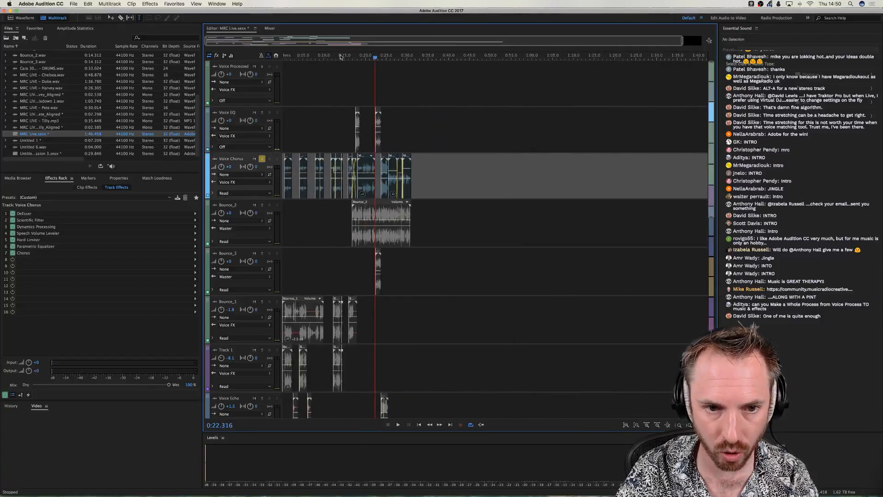
pyautogui.scroll(-5, 367, 274)
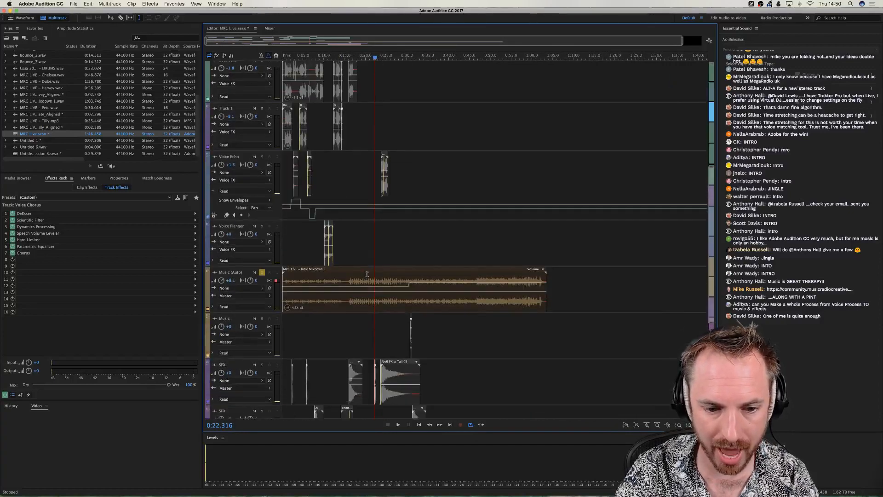
pyautogui.click(257, 274)
pyautogui.scroll(5, 345, 216)
# Play the soloed Voice Chorus track from the session start, jumping ahead to about 12, 16, 24 and 25.5 seconds.
pyautogui.press('Home')
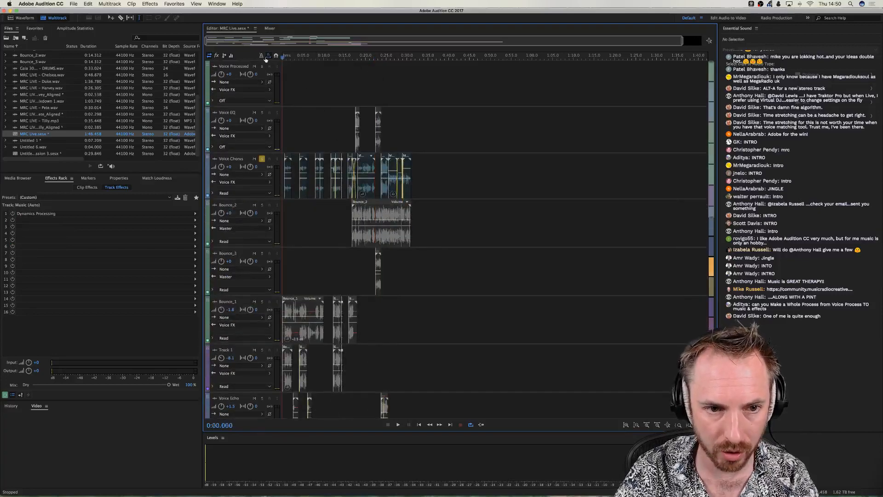
pyautogui.scroll(3, 285, 57)
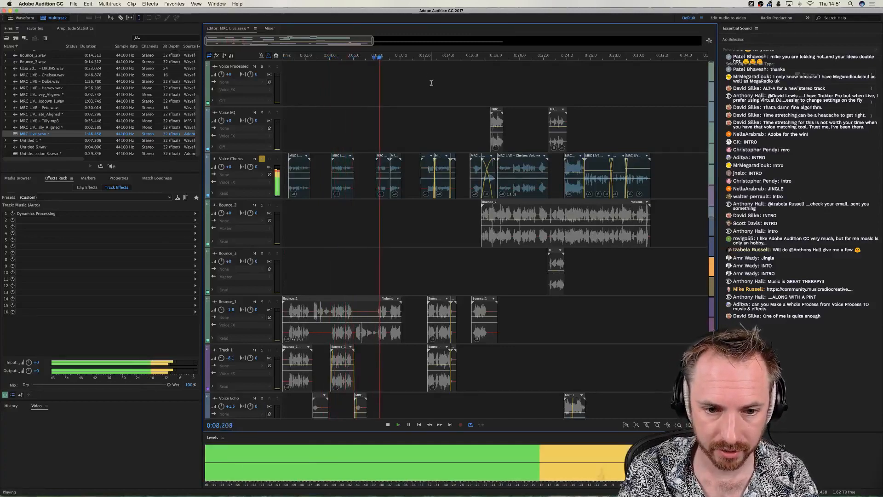
pyautogui.click(424, 56)
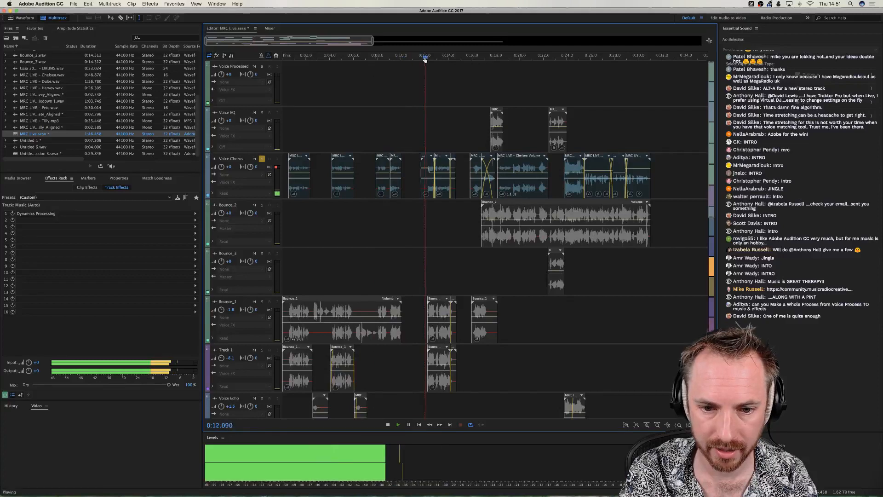
pyautogui.click(470, 56)
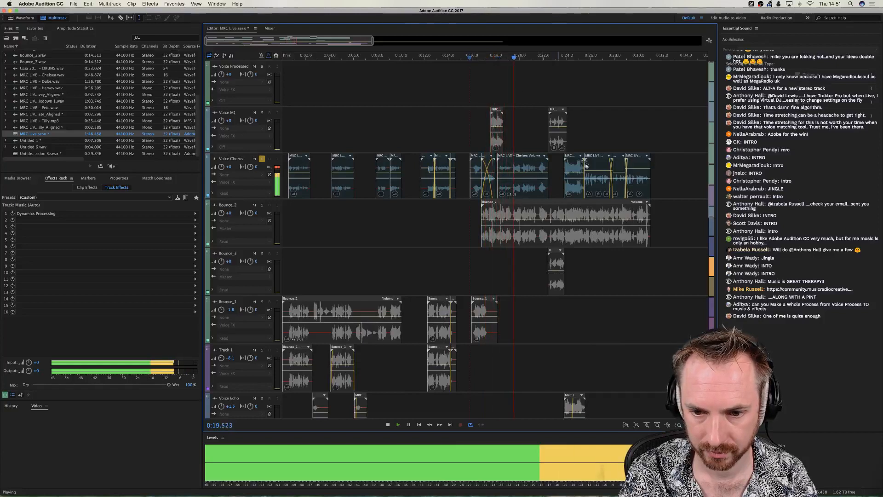
pyautogui.click(568, 56)
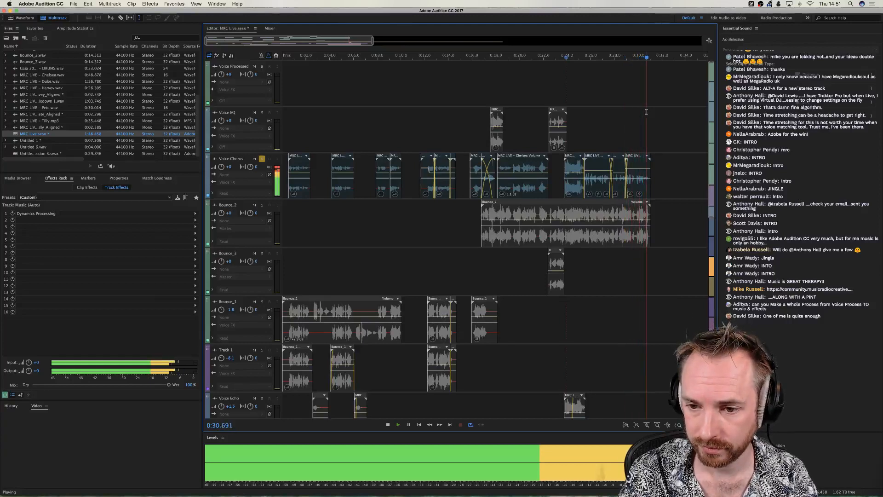
pyautogui.press('space')
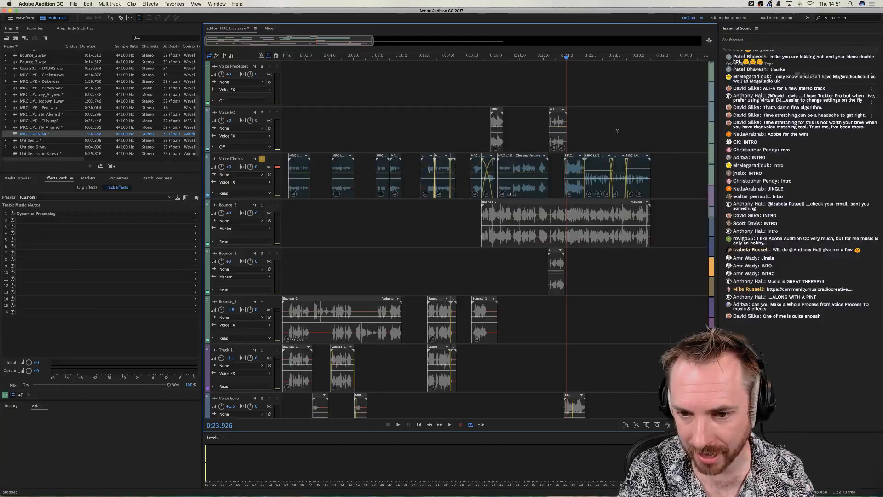
pyautogui.click(585, 138)
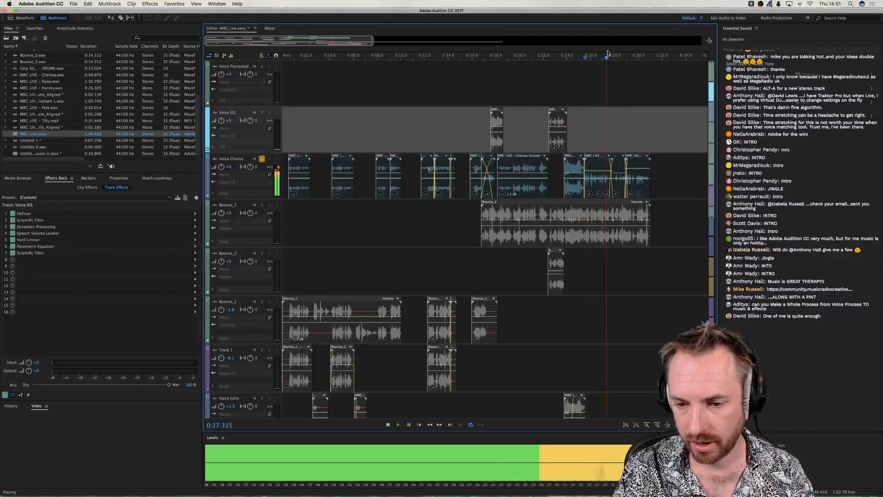
pyautogui.press('space')
# Show the clip effects of the Voice Chorus clip starting near 25.5 seconds and place the playhead at its start.
pyautogui.scroll(5, 600, 59)
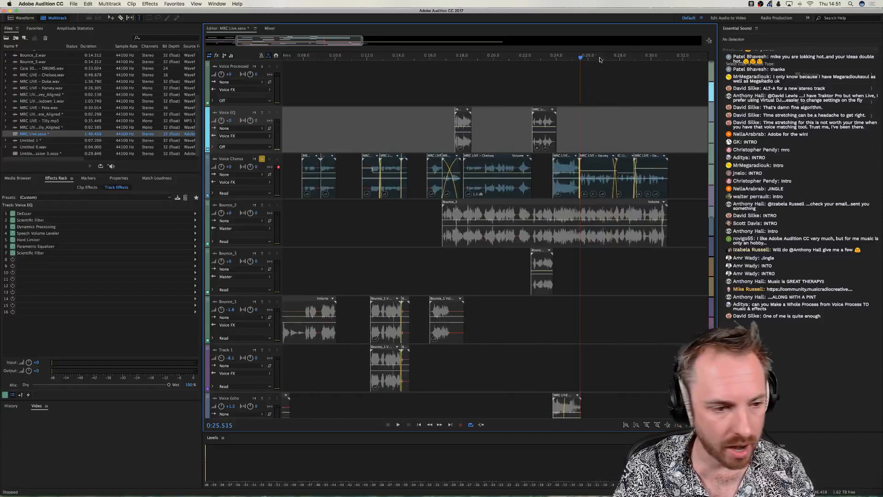
pyautogui.hscroll(1, 584, 74)
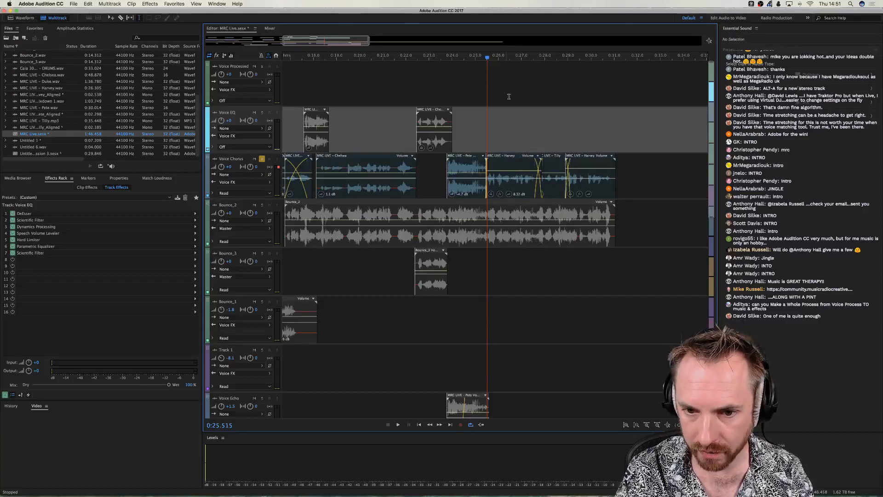
pyautogui.scroll(3, 501, 58)
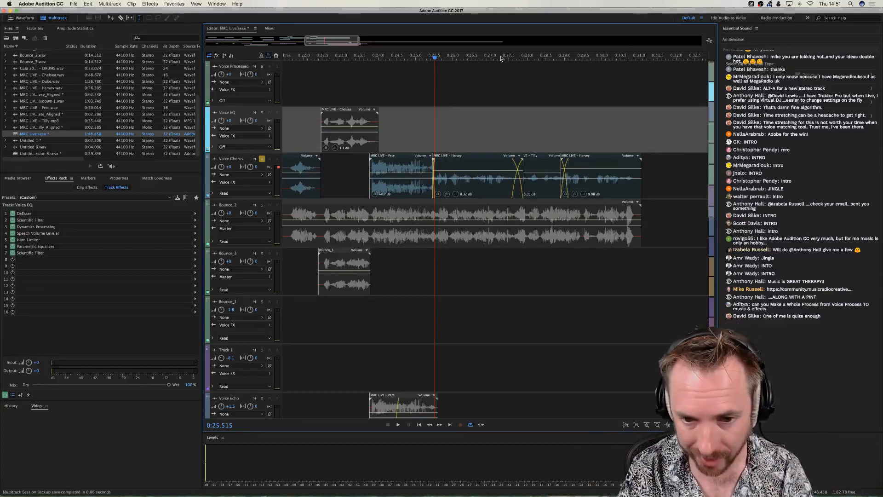
pyautogui.click(447, 186)
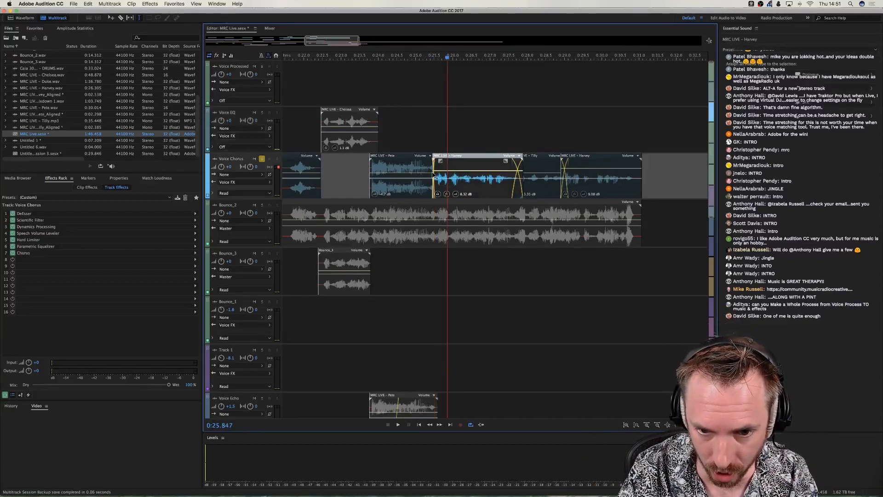
pyautogui.click(599, 175)
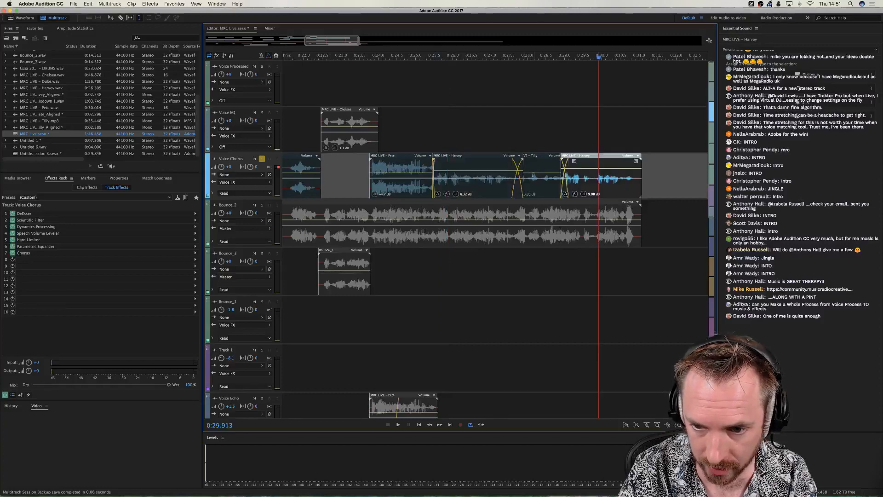
pyautogui.click(444, 175)
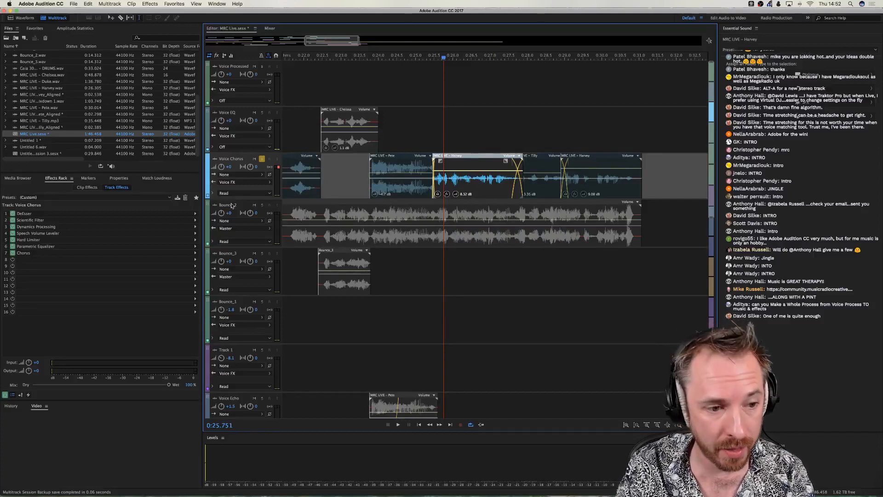
pyautogui.click(87, 188)
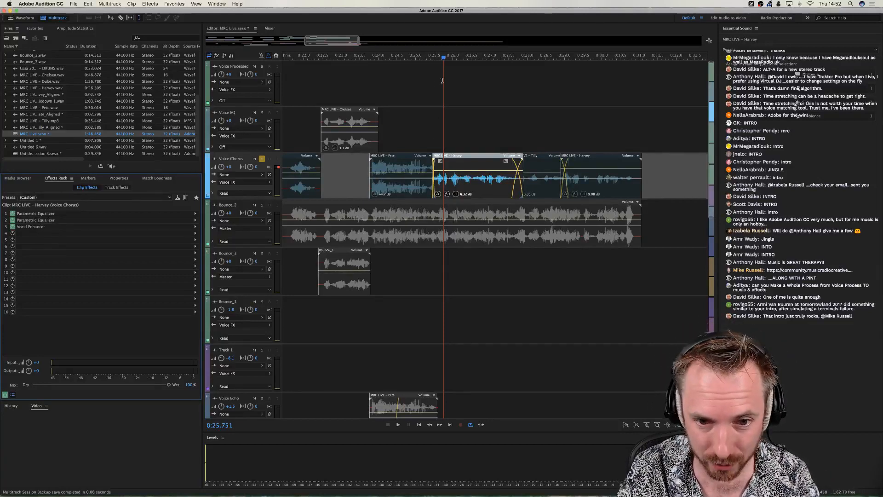
pyautogui.click(433, 59)
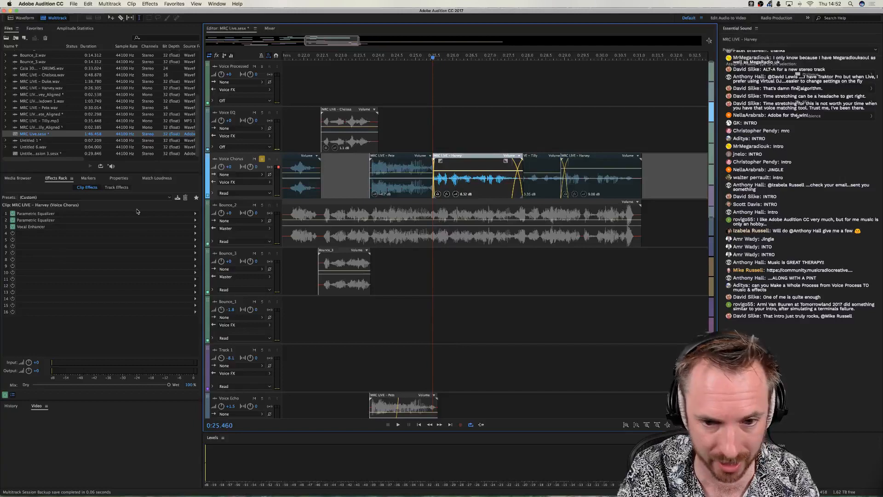
# Play the selected Voice Chorus clip with its two Parametric Equalizers and Vocal Enhancer bypassed, and again with them re-enabled.
pyautogui.click(12, 215)
pyautogui.press('space')
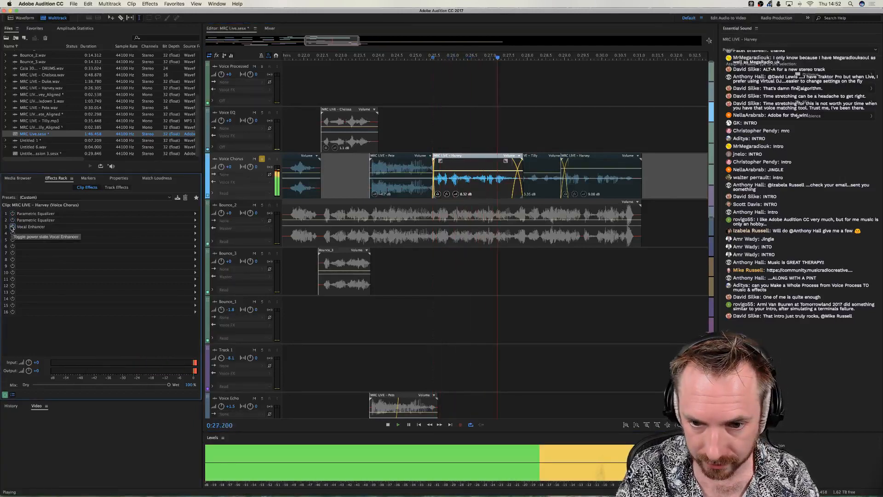
pyautogui.press('space')
pyautogui.click(12, 220)
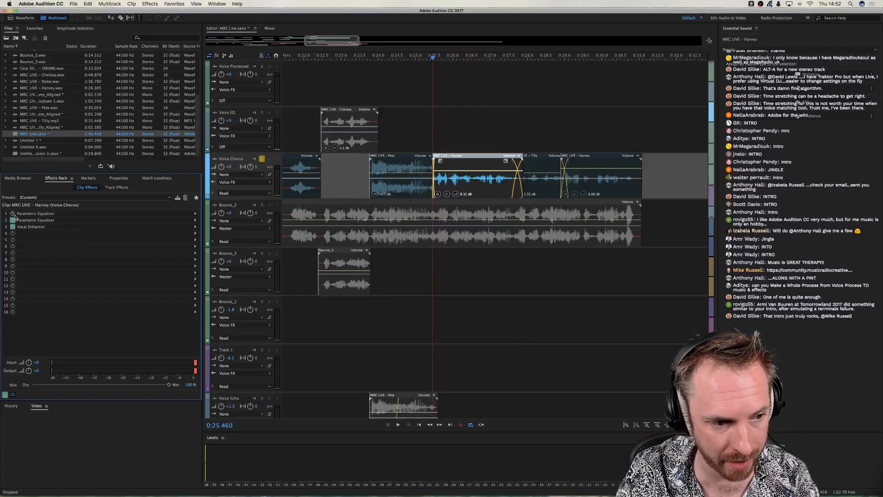
pyautogui.click(12, 213)
pyautogui.press('space')
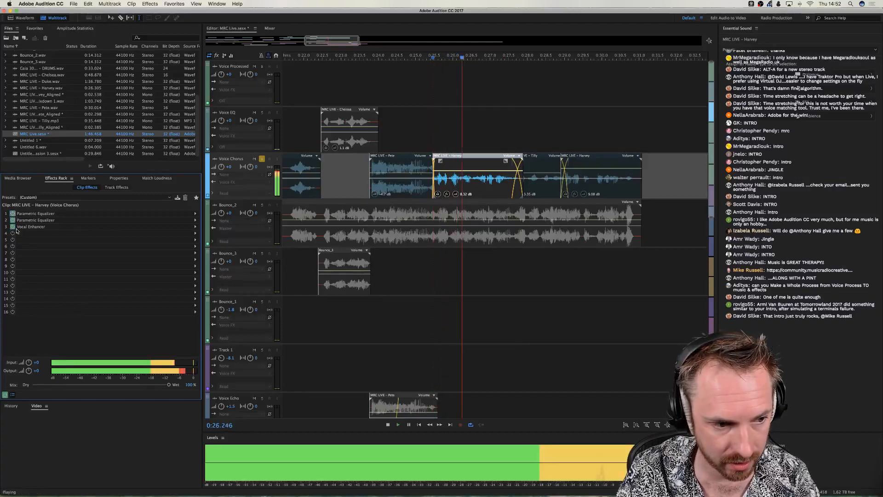
pyautogui.press('space')
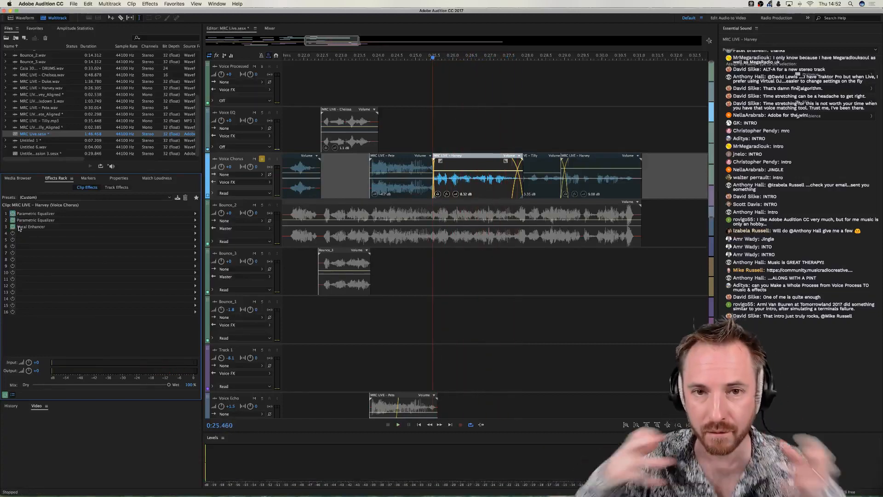
# Examine the settings of the clip's two Parametric Equalizers and its Vocal Enhancer, closing each effect window.
pyautogui.doubleClick(27, 214)
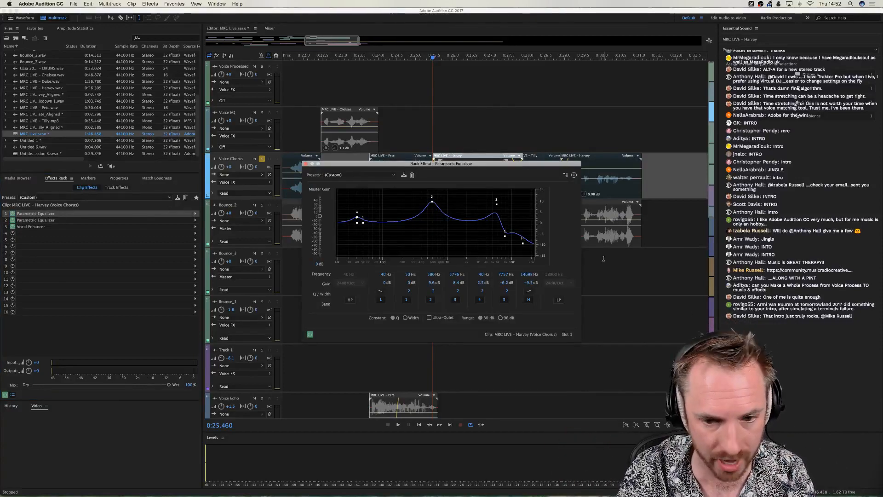
pyautogui.press('Down')
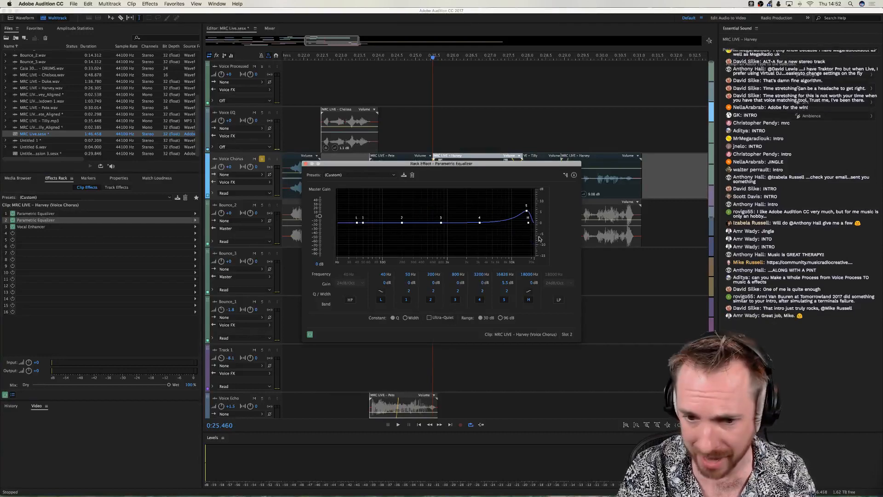
pyautogui.click(225, 237)
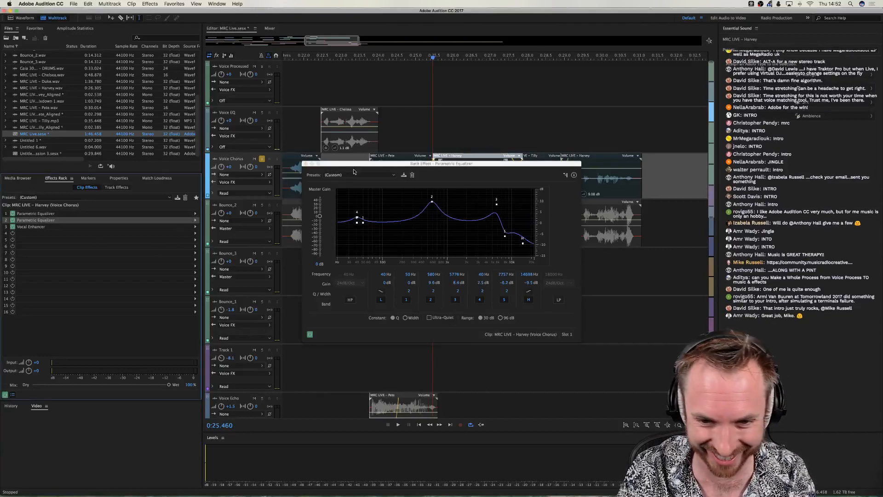
pyautogui.click(306, 164)
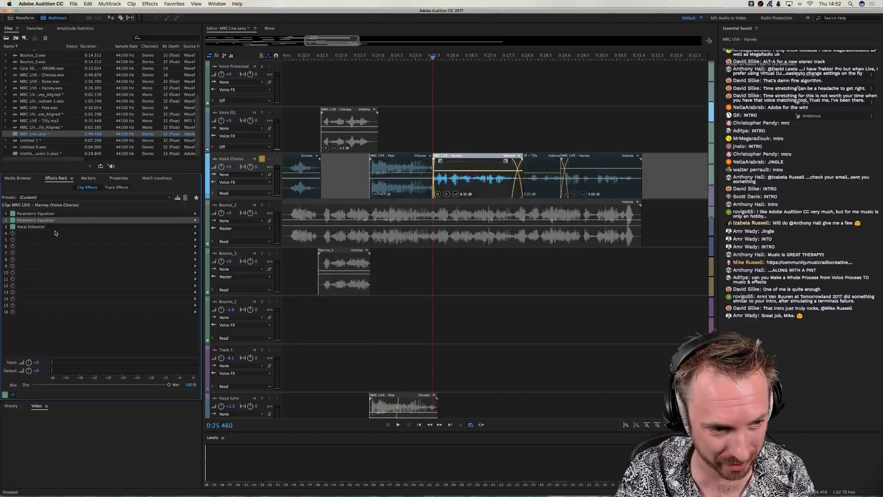
pyautogui.doubleClick(36, 227)
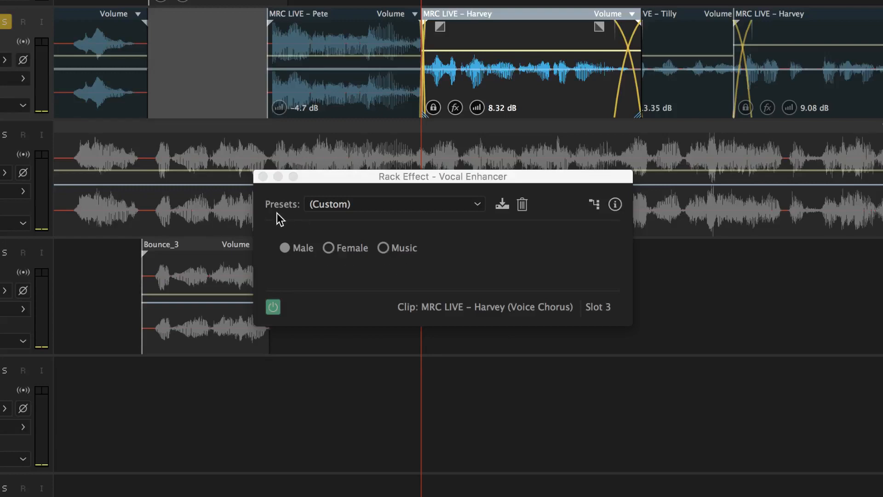
pyautogui.click(263, 176)
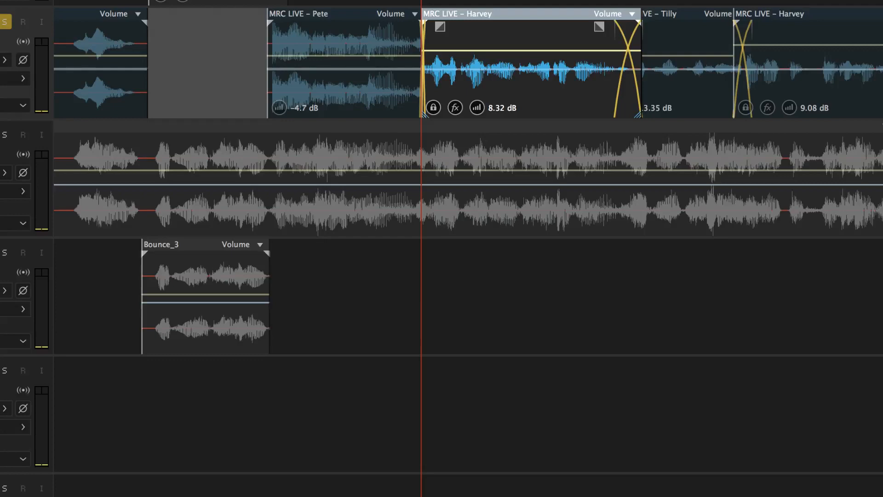
# Solo the Bounce_2 track instead of Voice Chorus and play it from about 16.5 seconds.
pyautogui.scroll(-5, 444, 58)
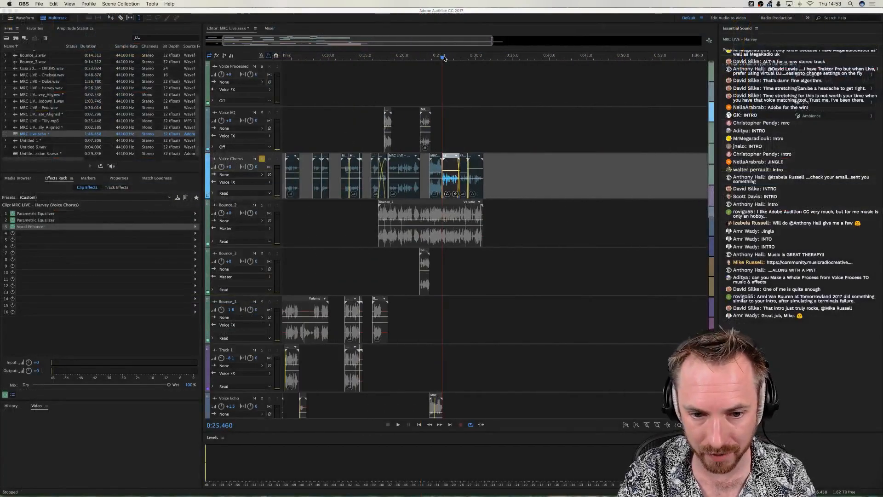
pyautogui.scroll(-2, 444, 58)
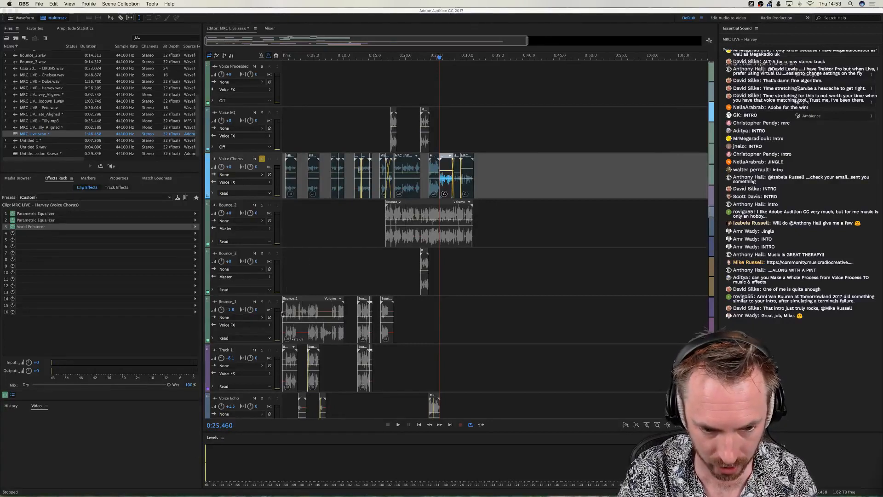
pyautogui.click(256, 164)
pyautogui.click(261, 205)
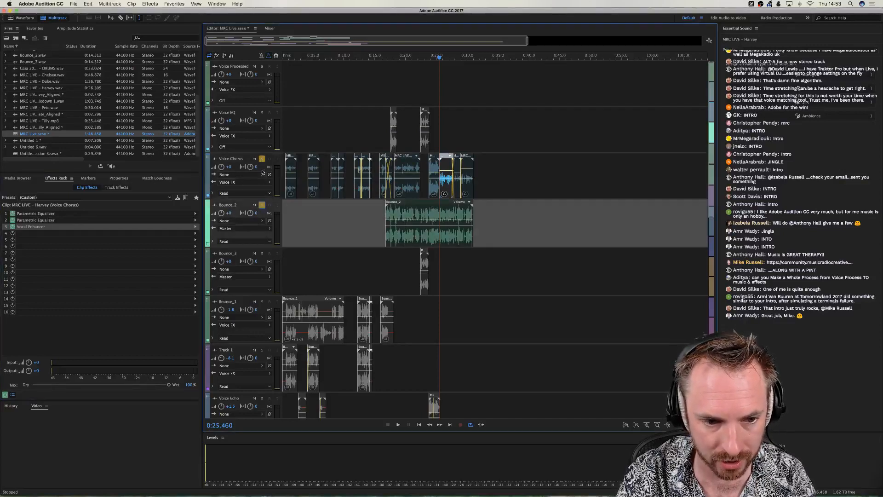
pyautogui.click(262, 160)
pyautogui.click(384, 253)
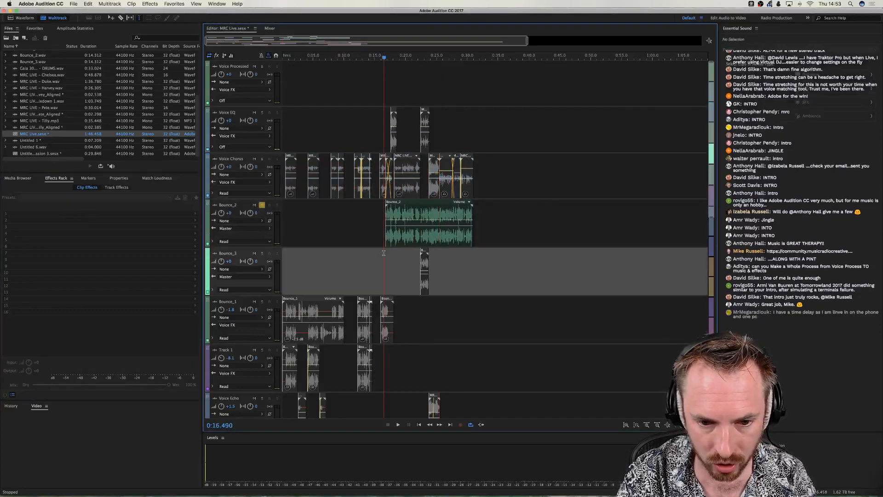
pyautogui.press('space')
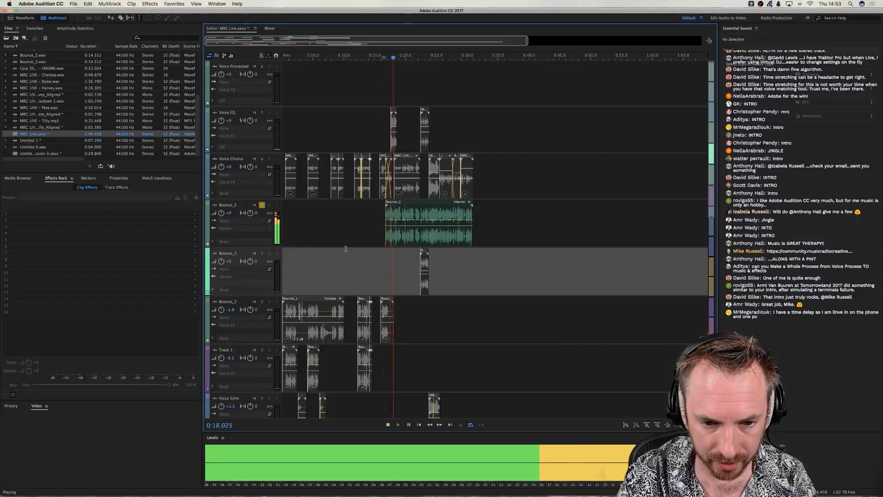
pyautogui.press('space')
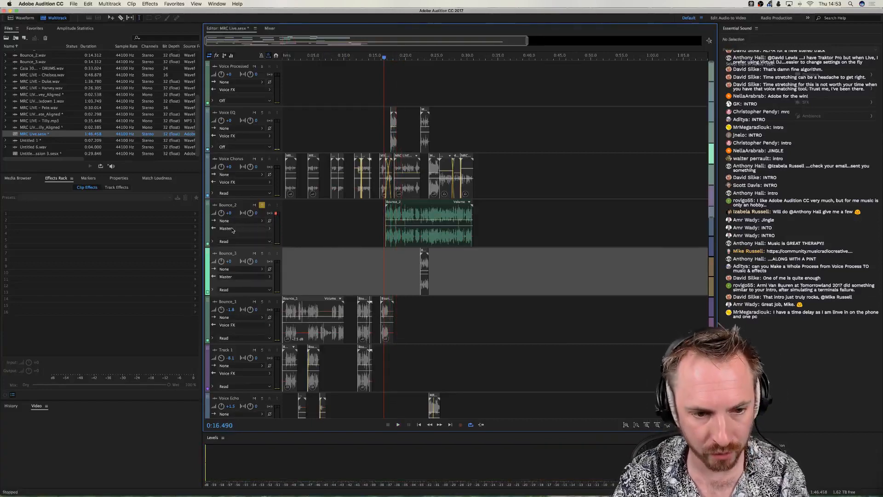
# Solo Track 1 instead of Bounce_2 and show its track effects, with the playhead at about 0.5 seconds.
pyautogui.click(262, 205)
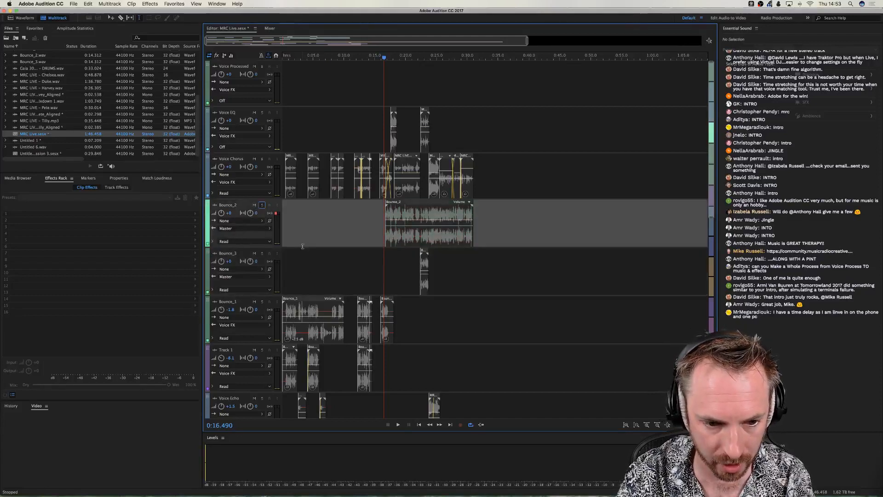
pyautogui.scroll(-5, 303, 243)
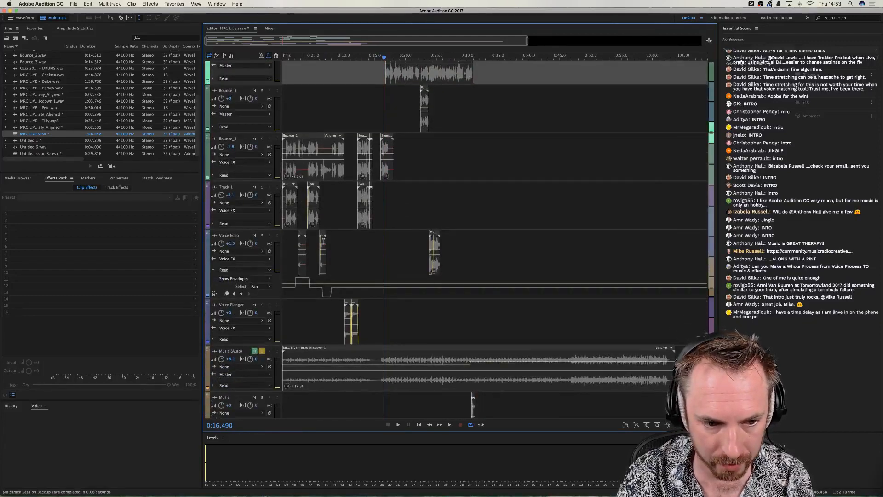
pyautogui.click(285, 193)
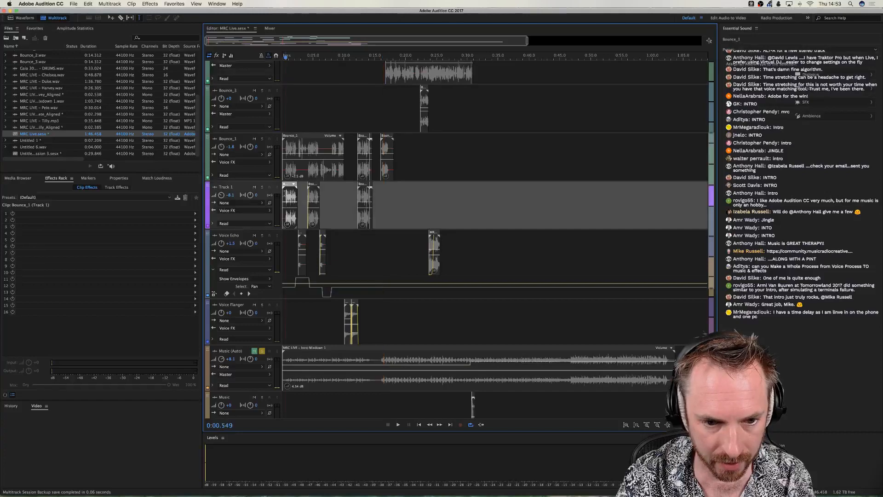
pyautogui.click(262, 187)
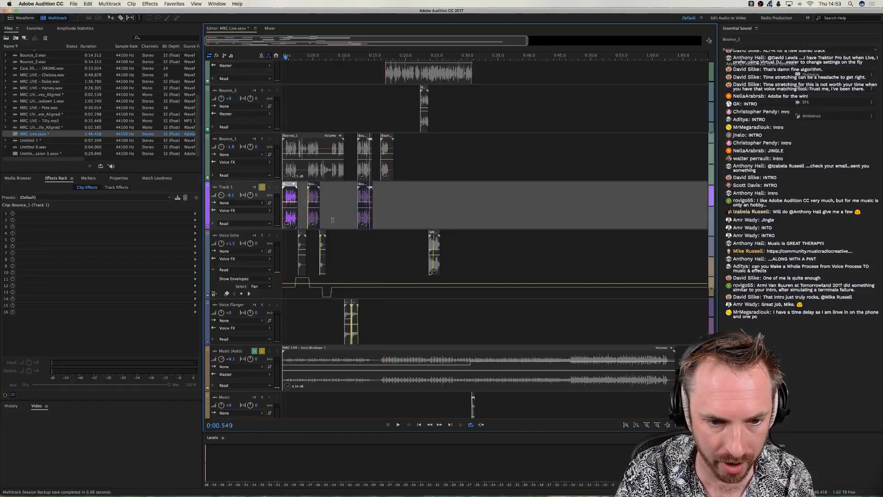
pyautogui.scroll(5, 332, 220)
pyautogui.scroll(-12, 333, 220)
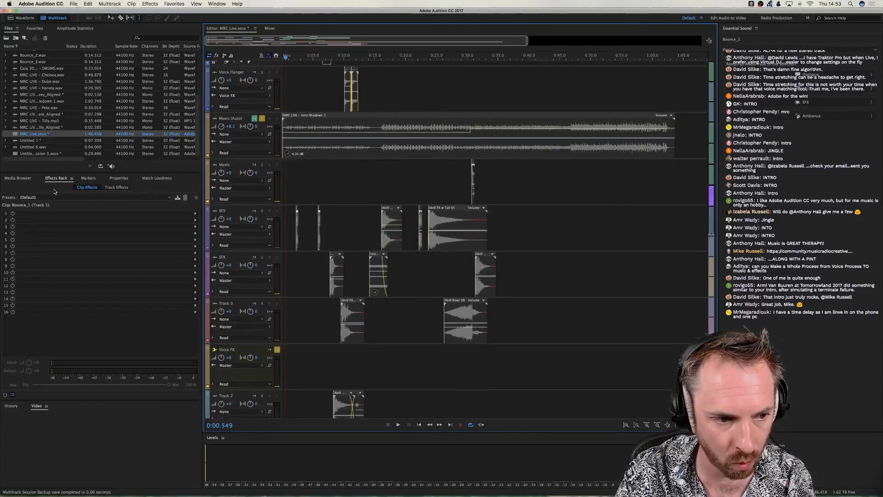
pyautogui.click(116, 187)
pyautogui.scroll(5, 342, 178)
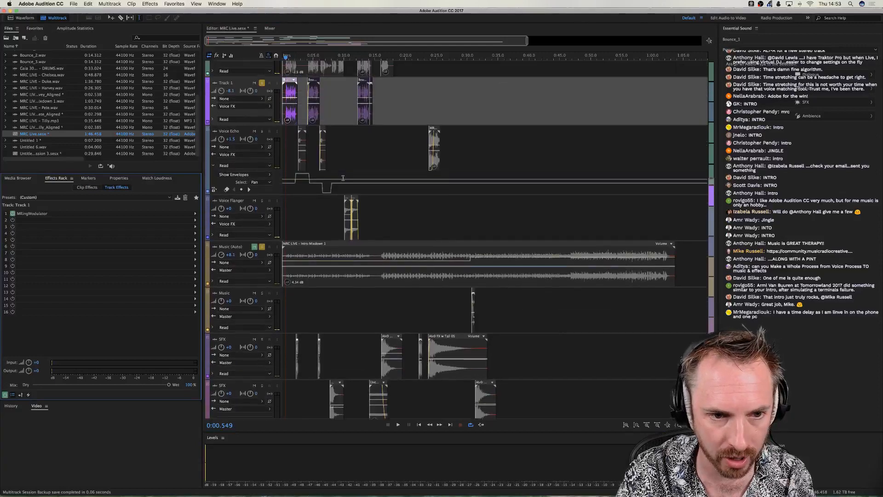
# Play the soloed Track 1 from about 0.5 seconds, jumping ahead to about 4 and 11.7 seconds.
pyautogui.scroll(3, 342, 178)
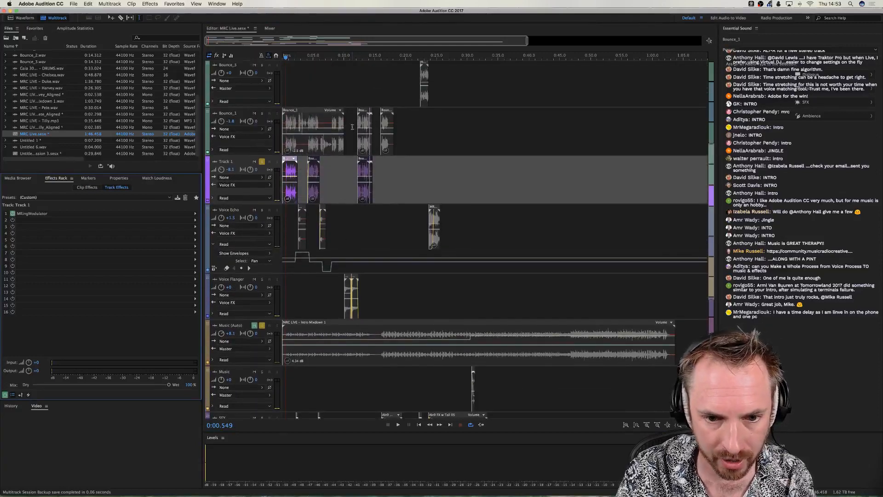
pyautogui.press('space')
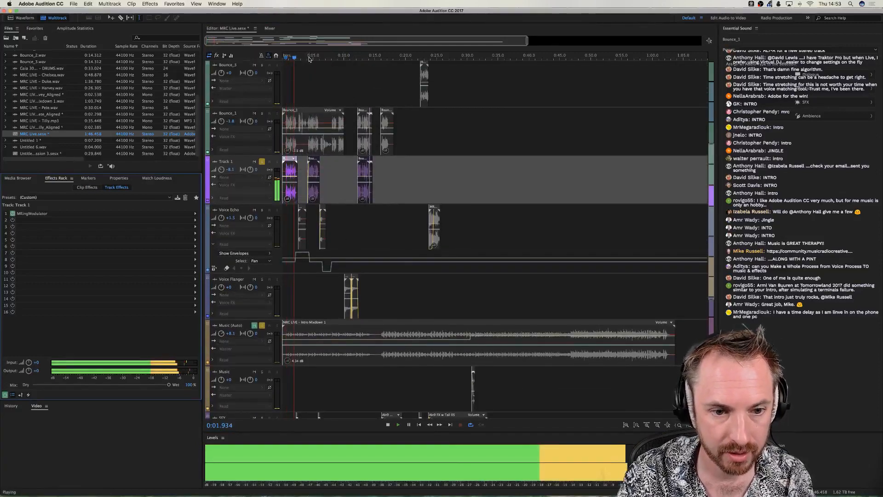
pyautogui.click(309, 57)
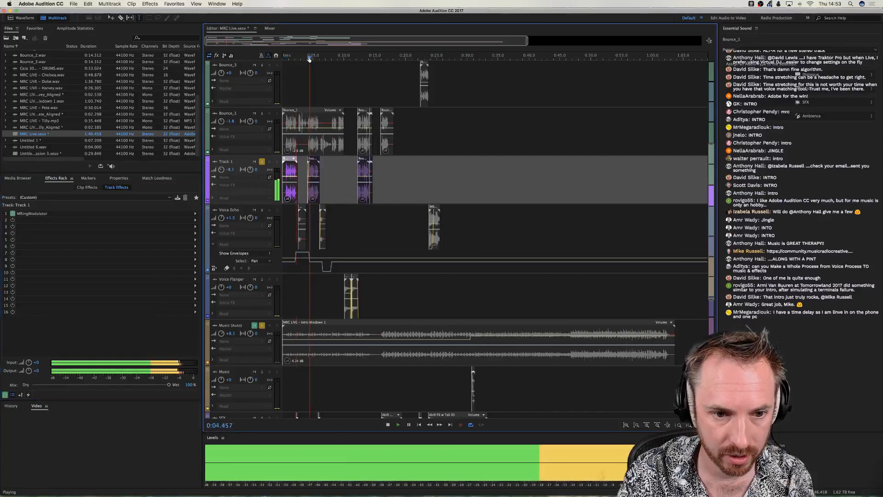
pyautogui.click(354, 58)
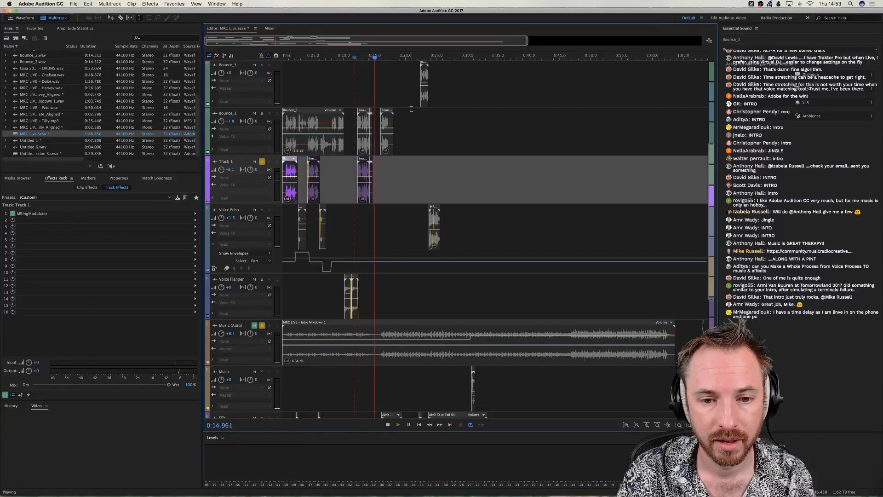
pyautogui.scroll(10, 416, 127)
pyautogui.press('space')
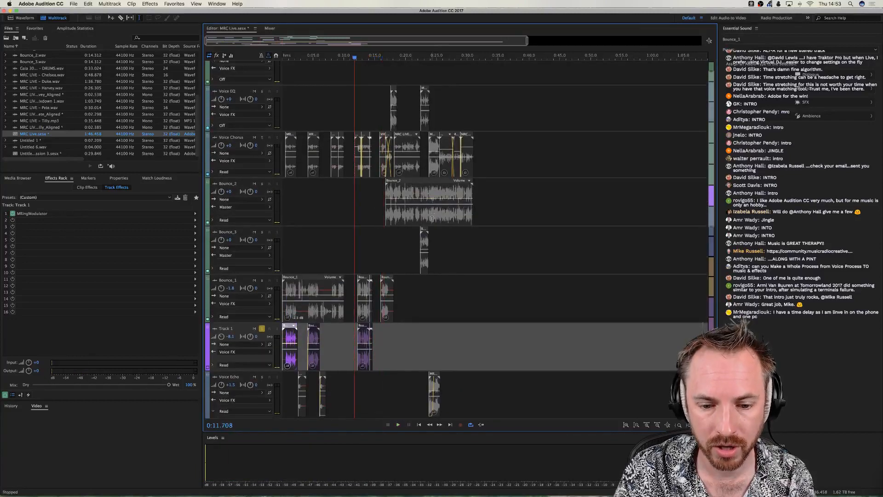
# Solo the Voice Echo track instead of Track 1 and show its track effects.
pyautogui.scroll(-5, 432, 218)
pyautogui.scroll(-1, 432, 218)
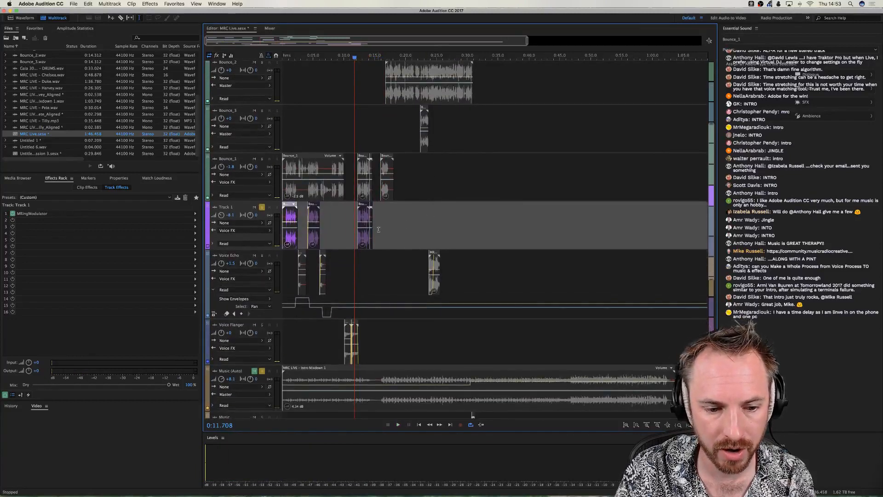
pyautogui.scroll(-1, 322, 225)
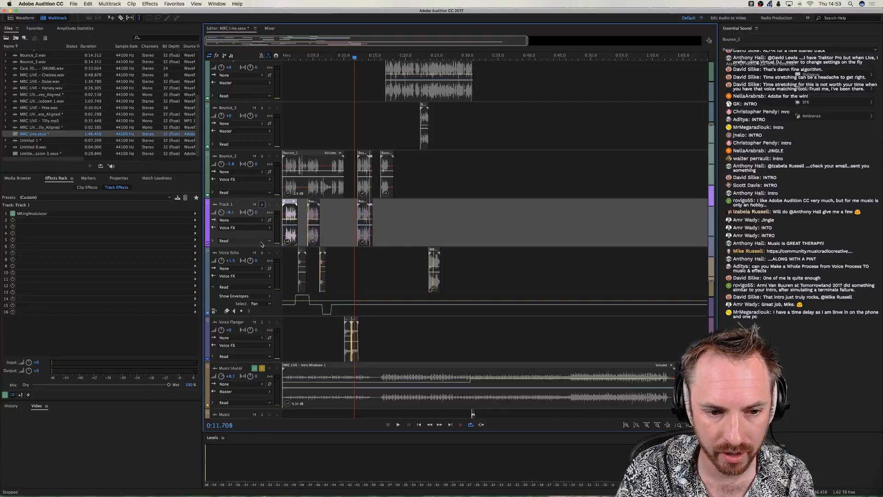
pyautogui.click(363, 261)
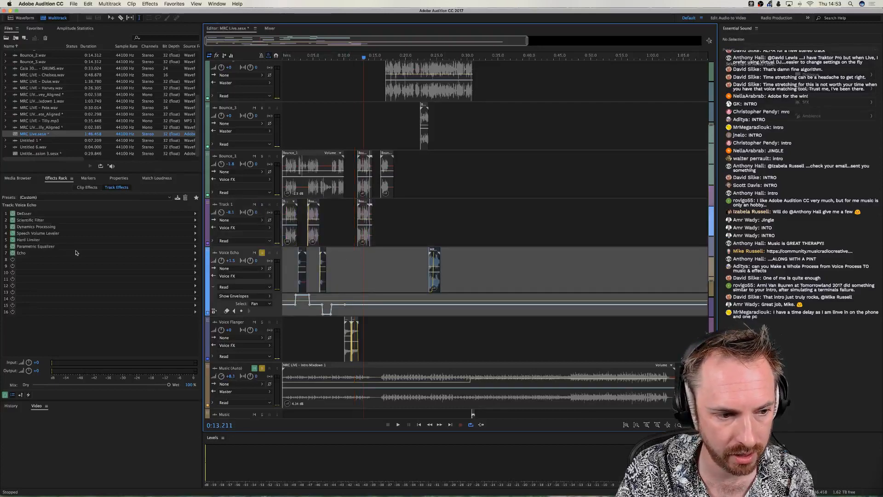
# Return the solo from Voice Echo to Track 1 and play its first clip from about 0.4 seconds.
pyautogui.click(341, 223)
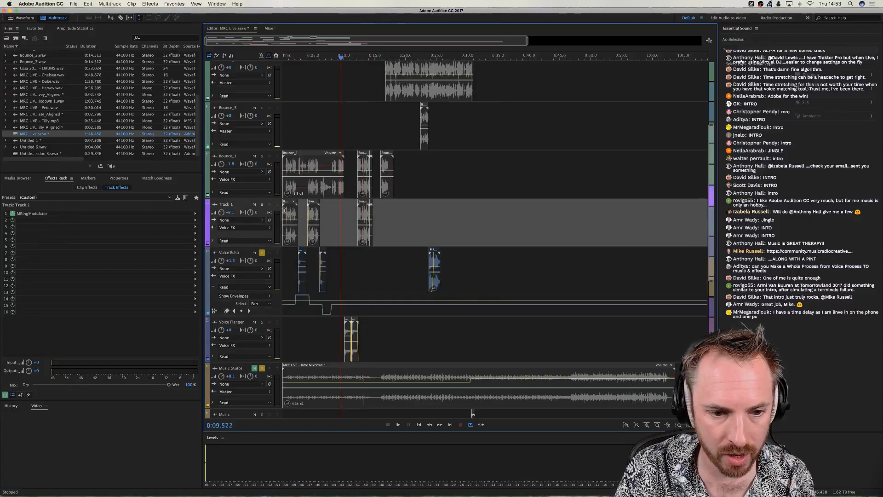
pyautogui.click(285, 210)
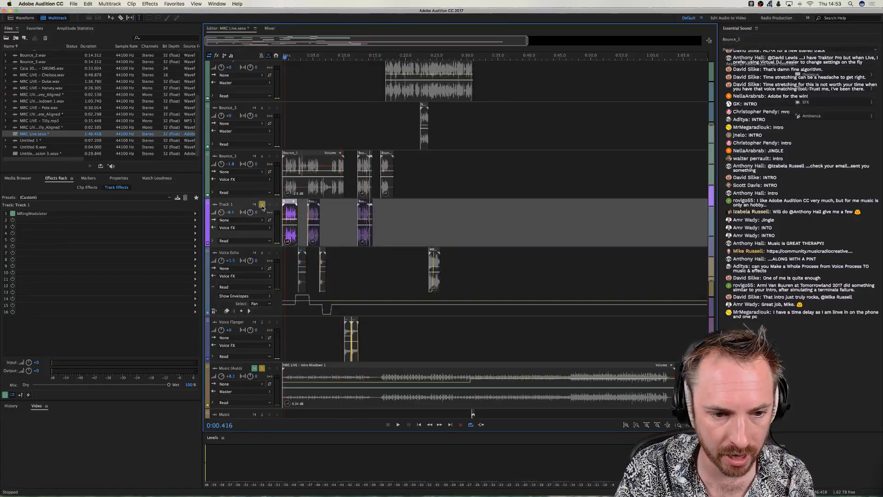
pyautogui.press('space')
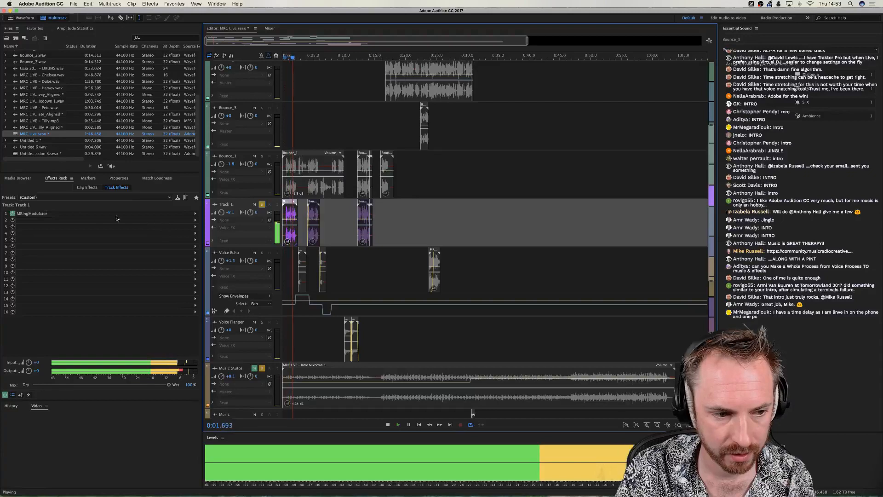
pyautogui.press('space')
# Open Track 1's MRingModulator effect and move its window clear to examine the oscillator settings.
pyautogui.click(40, 214)
pyautogui.doubleClick(40, 214)
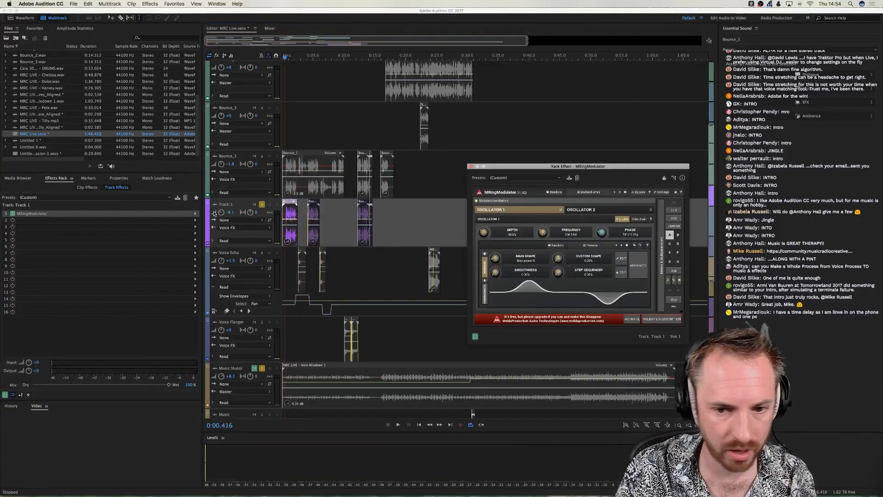
pyautogui.moveTo(514, 172); pyautogui.dragTo(368, 169)
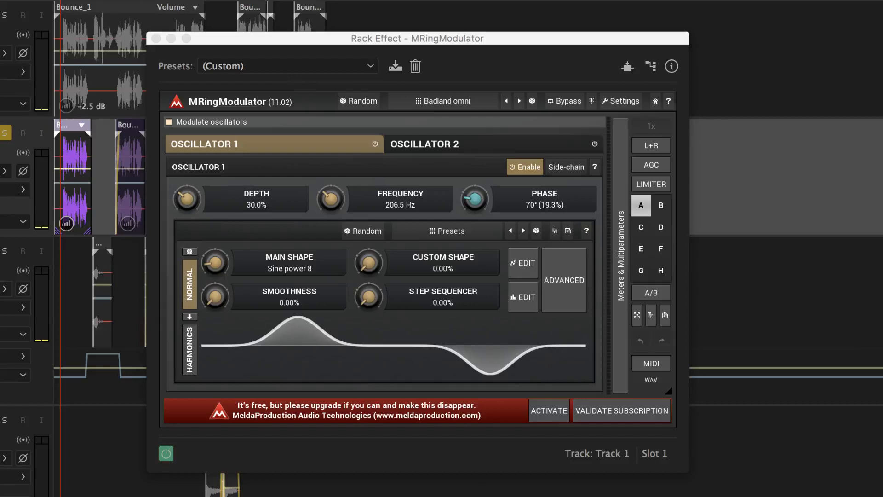
# Play Track 1's clip through MRingModulator, then load the Techno preset from the preset browser and play it again.
pyautogui.press('space')
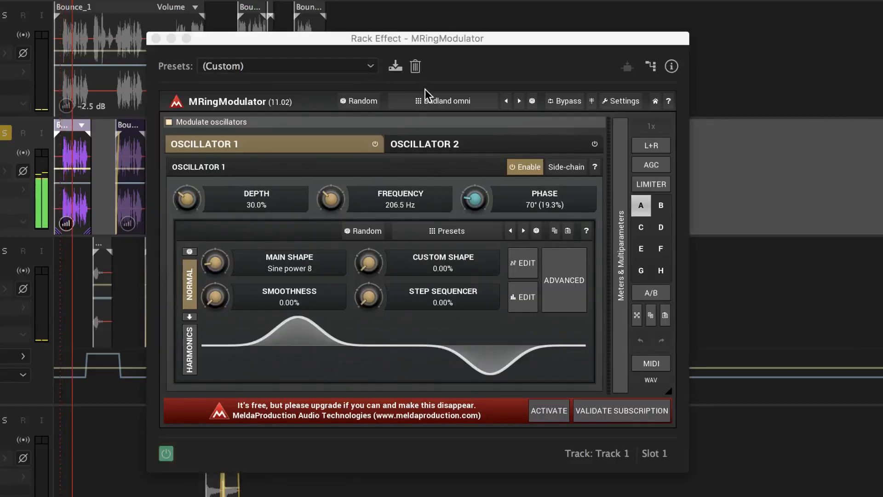
pyautogui.press('space')
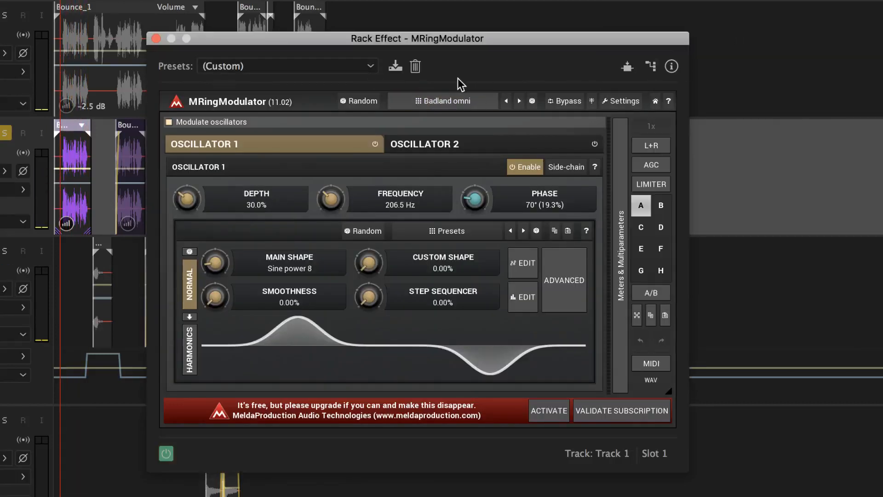
pyautogui.click(444, 100)
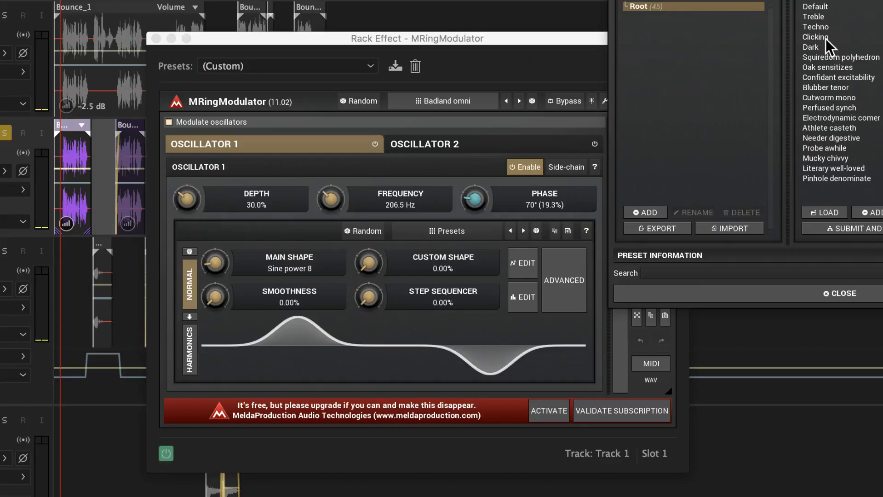
pyautogui.click(821, 28)
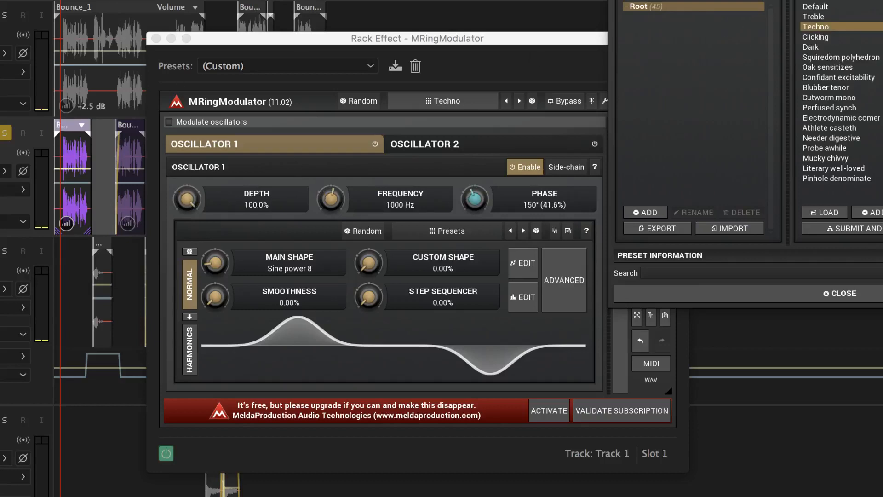
pyautogui.press('space')
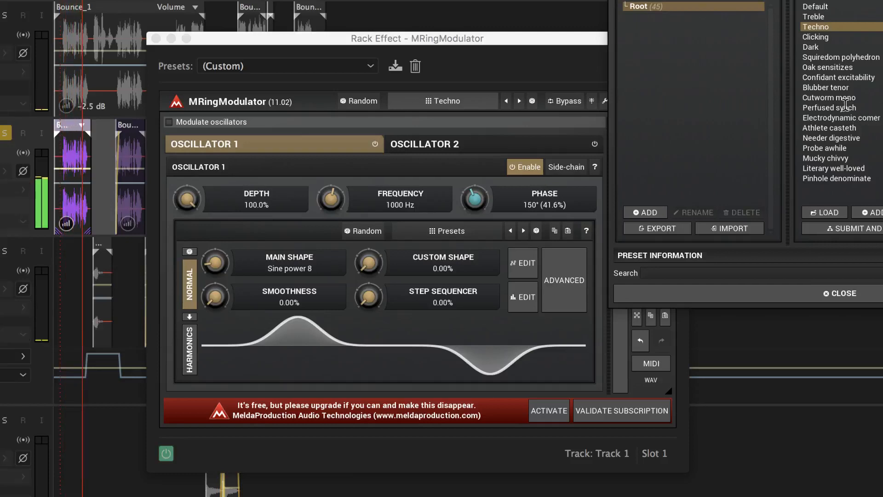
pyautogui.press('space')
# Load MRingModulator's Blubber tenor preset and play Track 1's first clip with it.
pyautogui.click(826, 88)
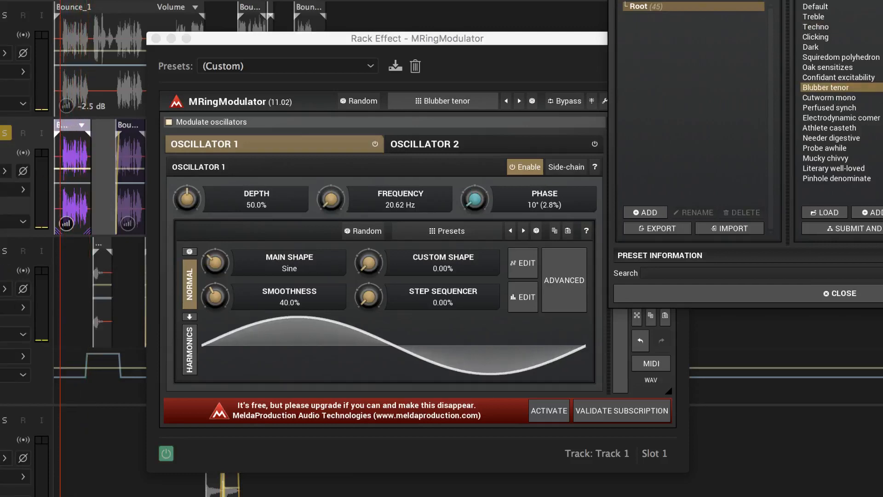
pyautogui.press('space')
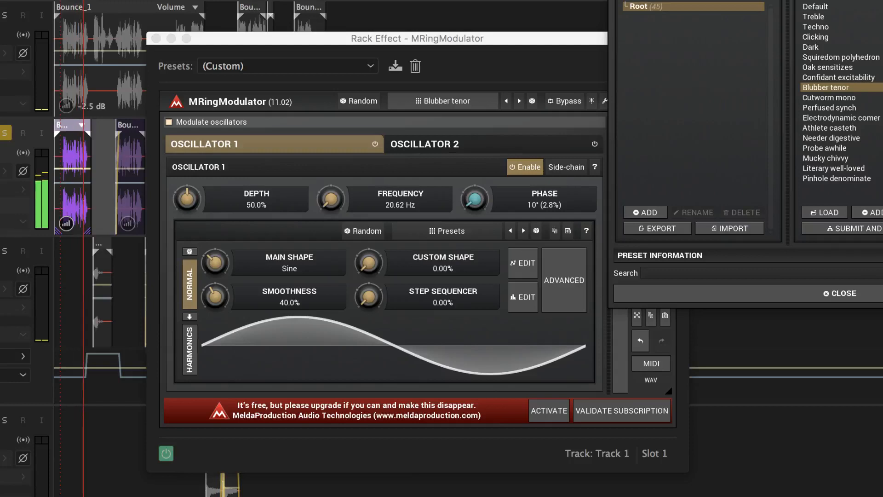
pyautogui.press('space')
# Pick a random MRingModulator preset and play Track 1 with it from the start of the session.
pyautogui.click(363, 101)
pyautogui.press('Home')
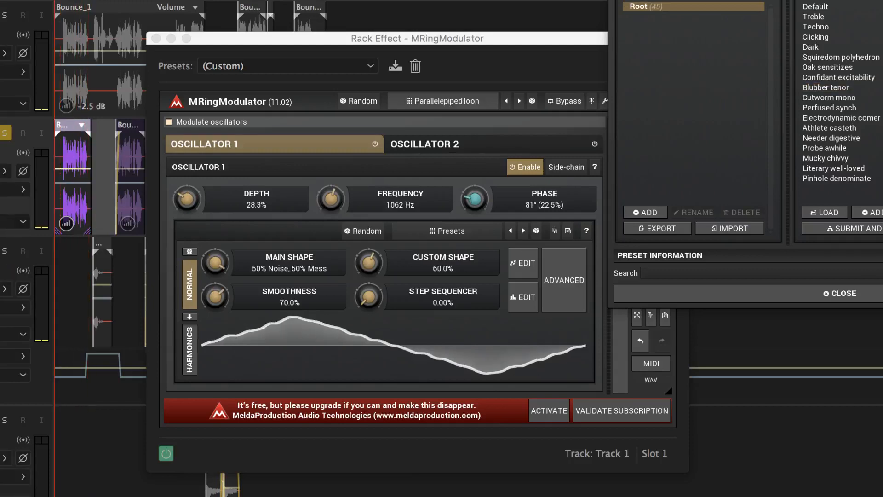
pyautogui.press('space')
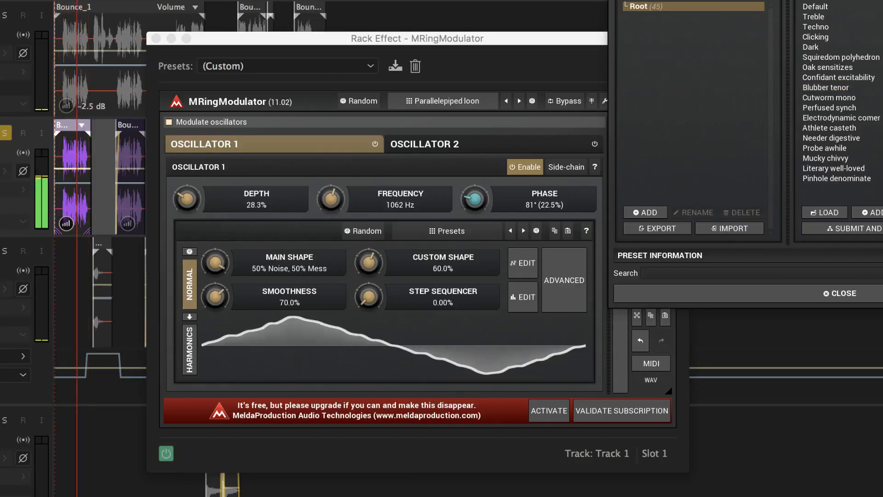
pyautogui.press('space')
pyautogui.press('Home')
# Return MRingModulator to the Badland omni preset, play it briefly from the session start, and close the effect window.
pyautogui.click(359, 101)
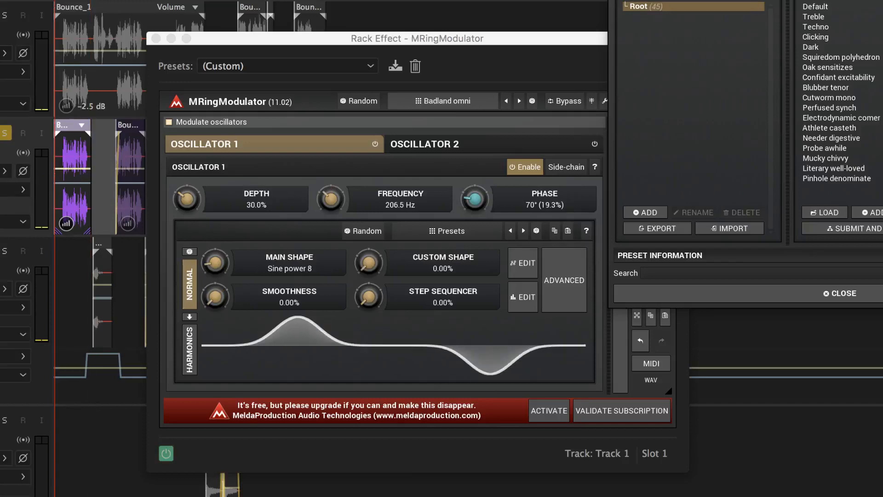
pyautogui.press('space')
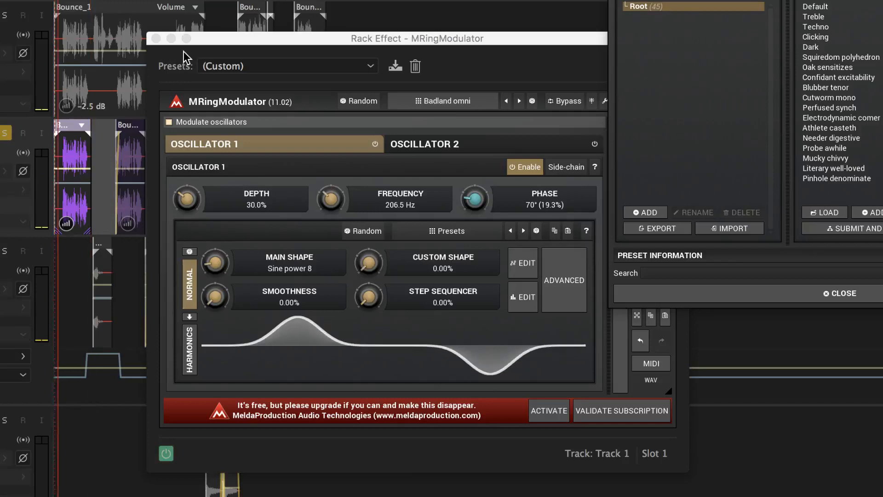
pyautogui.press('space')
pyautogui.click(156, 38)
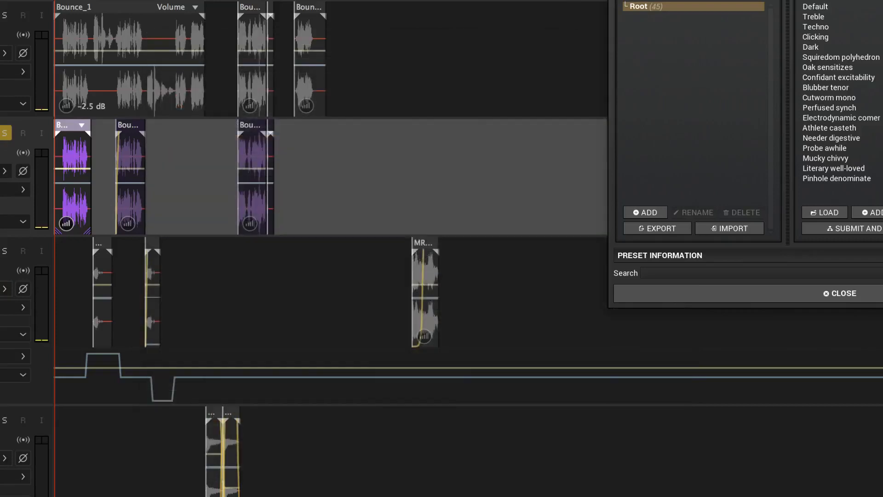
# Move the solo from Track 1 to Voice Echo and play from just before its first clip.
pyautogui.click(4, 133)
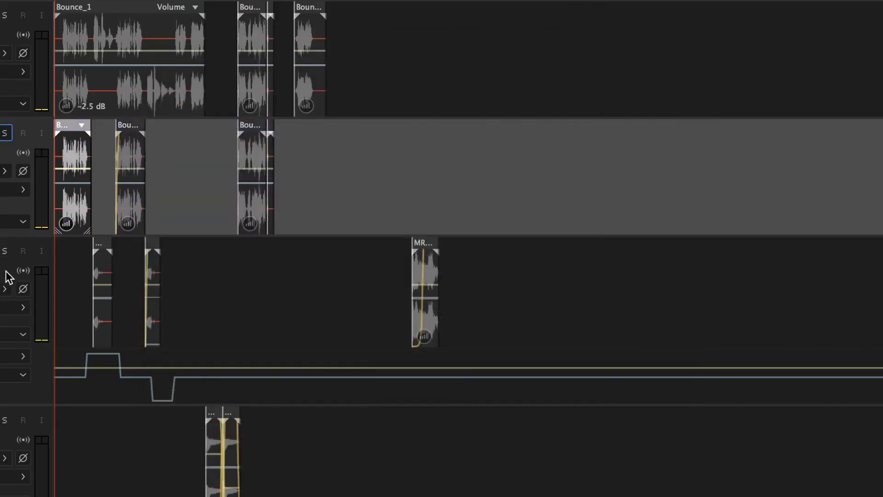
pyautogui.click(5, 251)
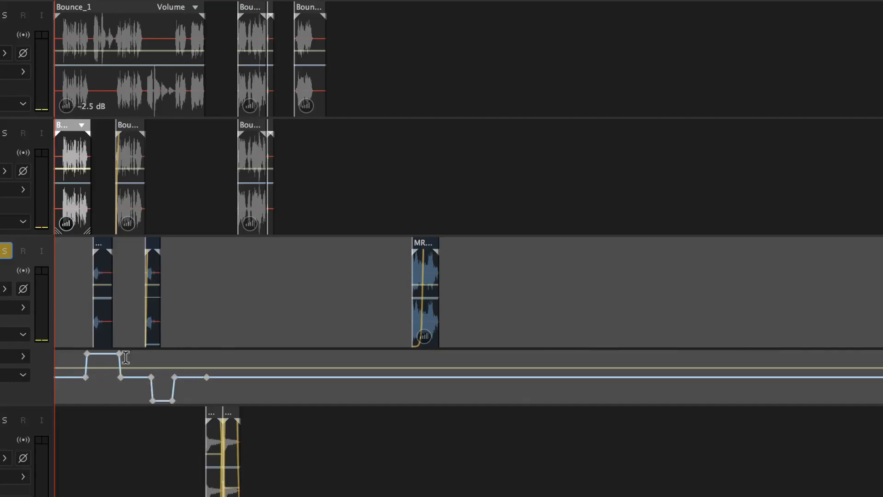
pyautogui.click(89, 308)
pyautogui.press('space')
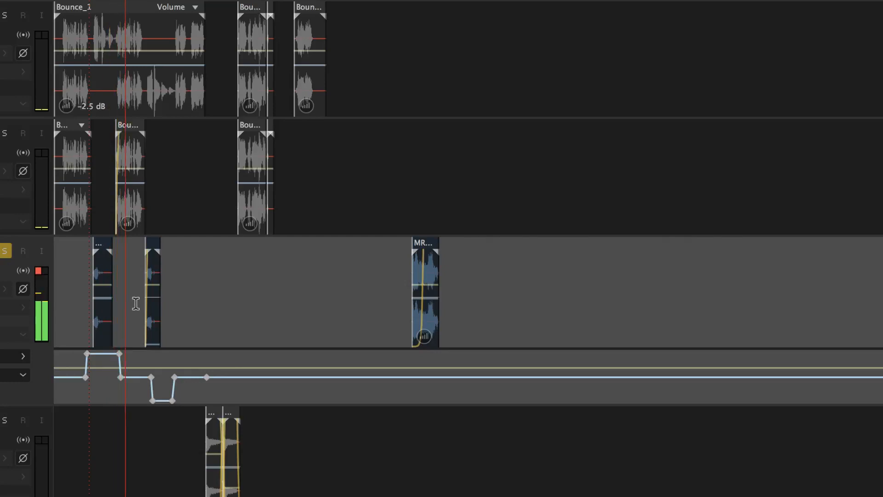
pyautogui.press('space')
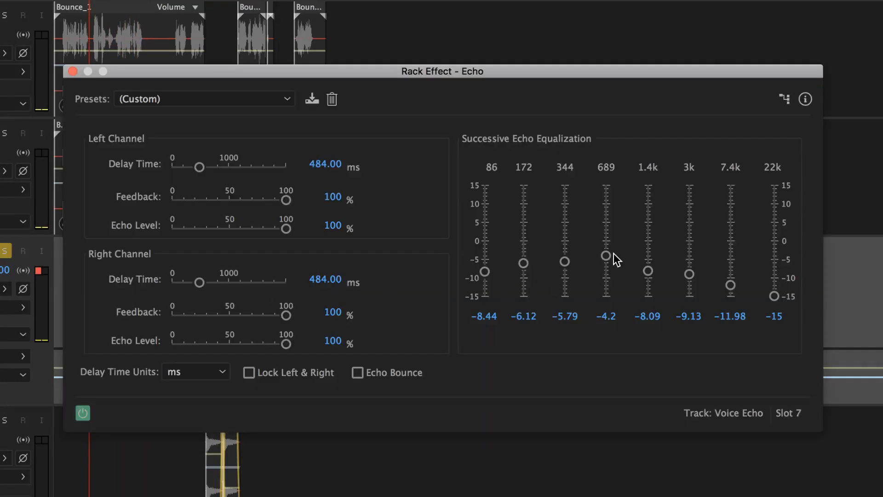
# Close Voice Echo's Echo effect window and play the track from just before its second clip.
pyautogui.click(73, 72)
pyautogui.click(140, 262)
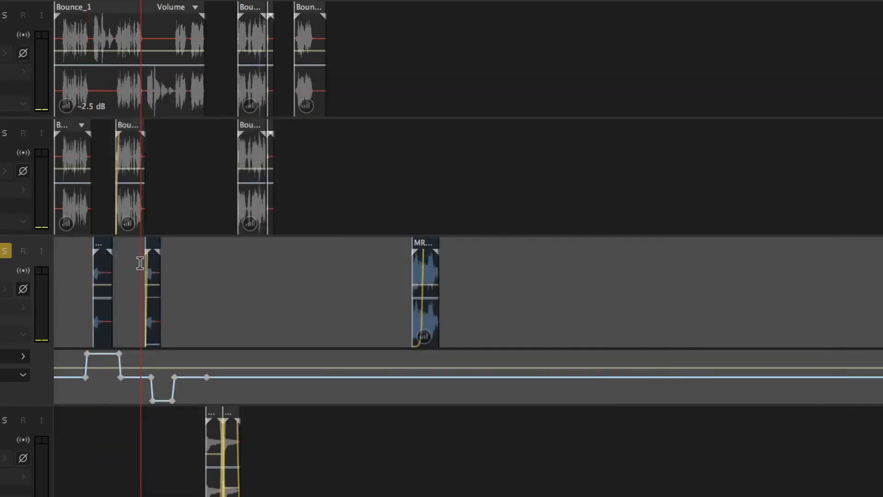
pyautogui.press('space')
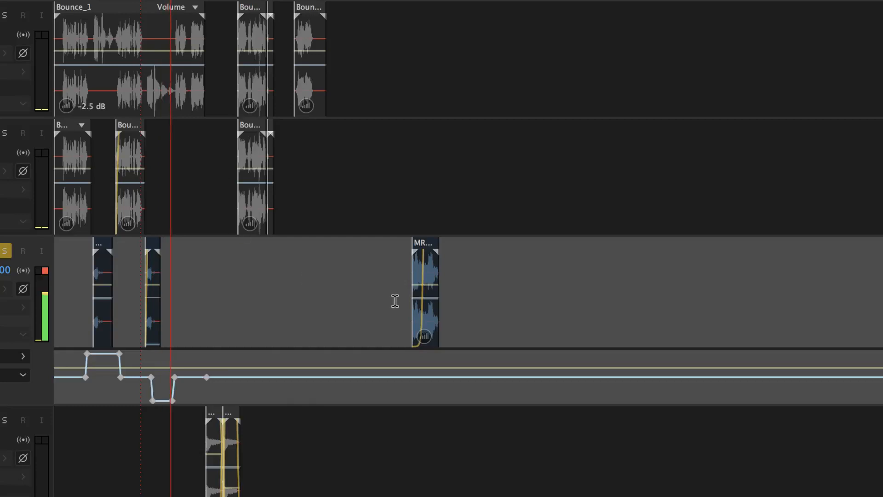
pyautogui.press('space')
# Play Voice Echo's last clip twice, starting just before it.
pyautogui.click(409, 299)
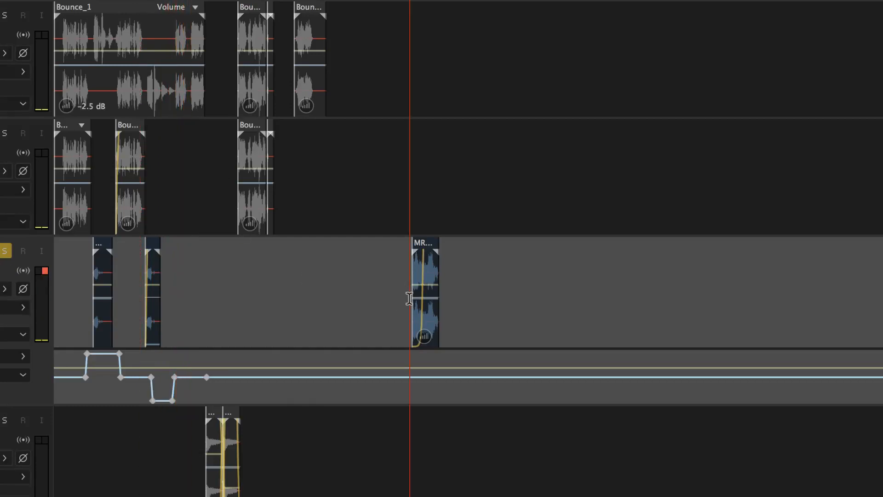
pyautogui.press('space')
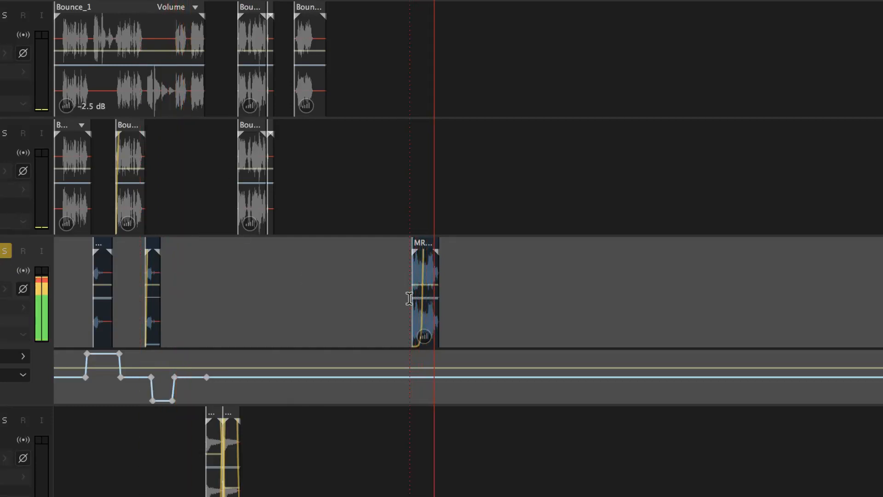
pyautogui.press('space')
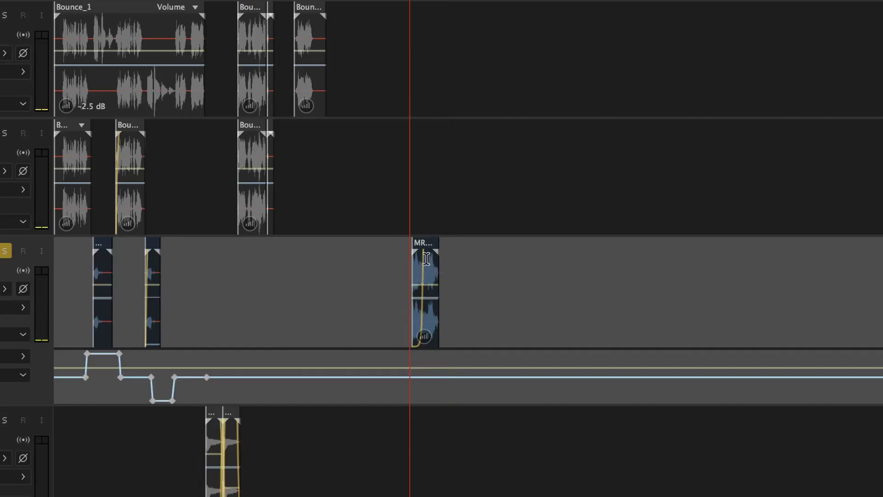
pyautogui.press('space')
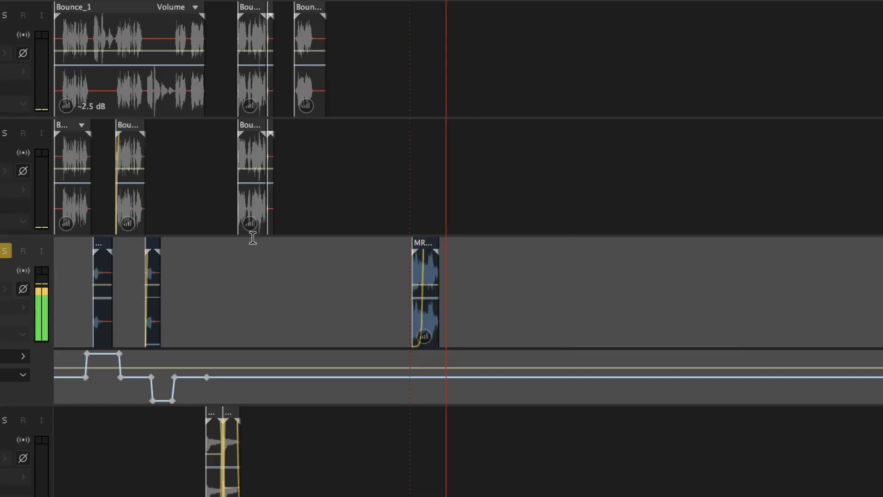
pyautogui.press('space')
# Move the solo from Voice Echo to Voice Flanger and play from just before its first clip.
pyautogui.scroll(5, 417, 191)
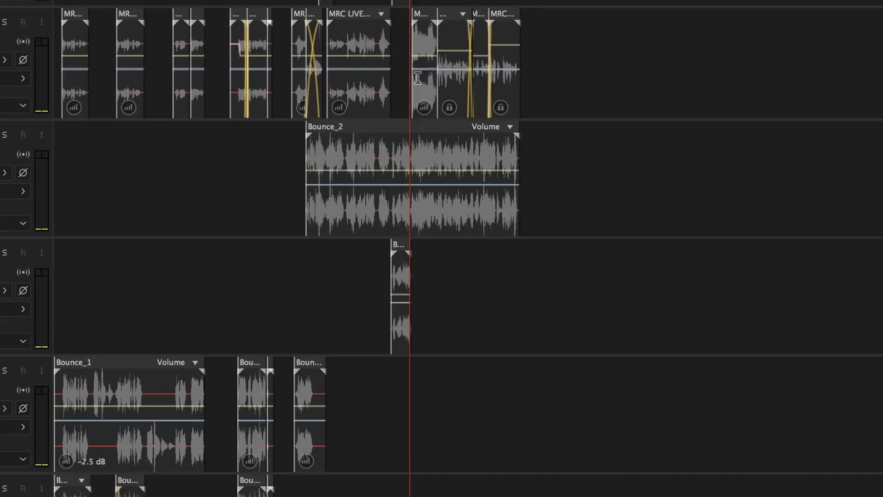
pyautogui.scroll(-5, 424, 154)
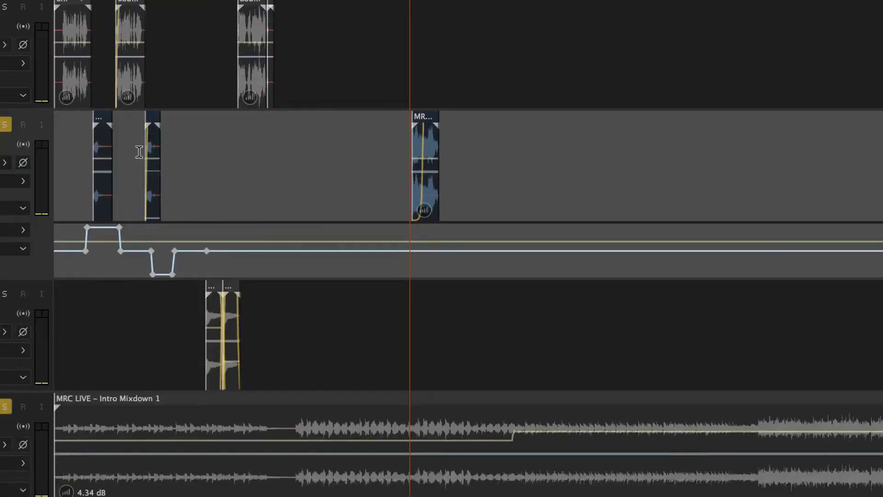
pyautogui.click(7, 127)
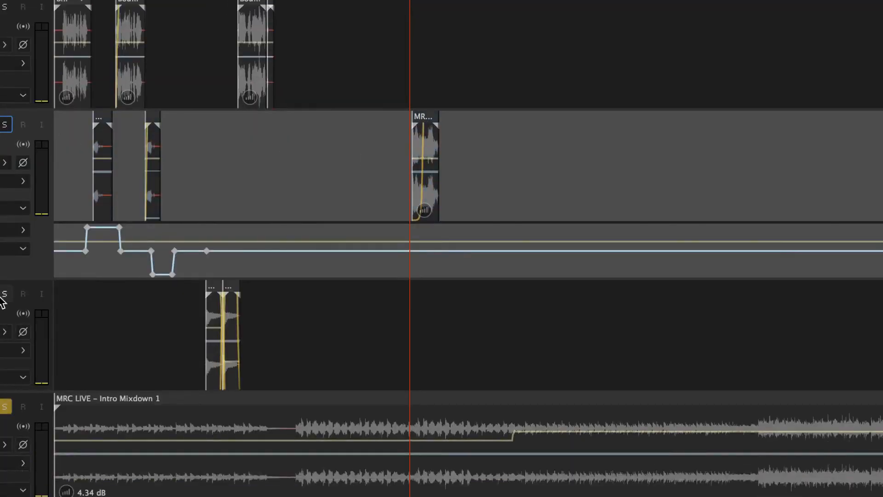
pyautogui.click(4, 295)
pyautogui.click(201, 316)
pyautogui.press('space')
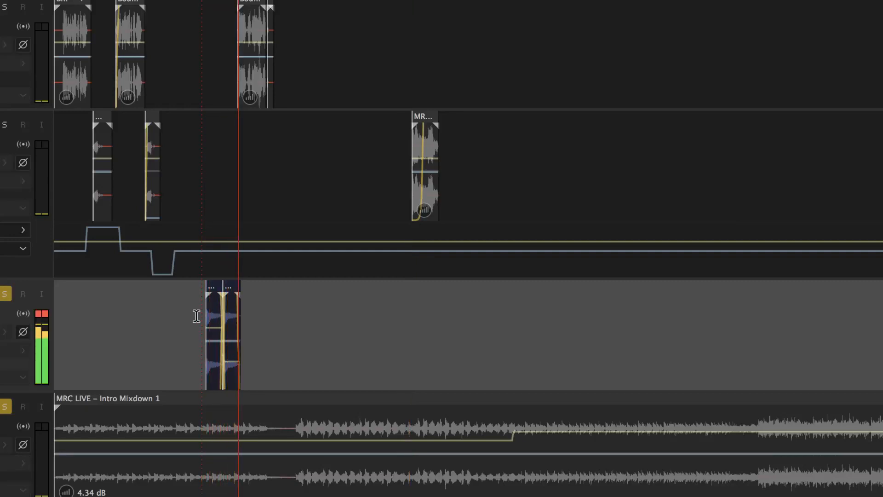
pyautogui.press('space')
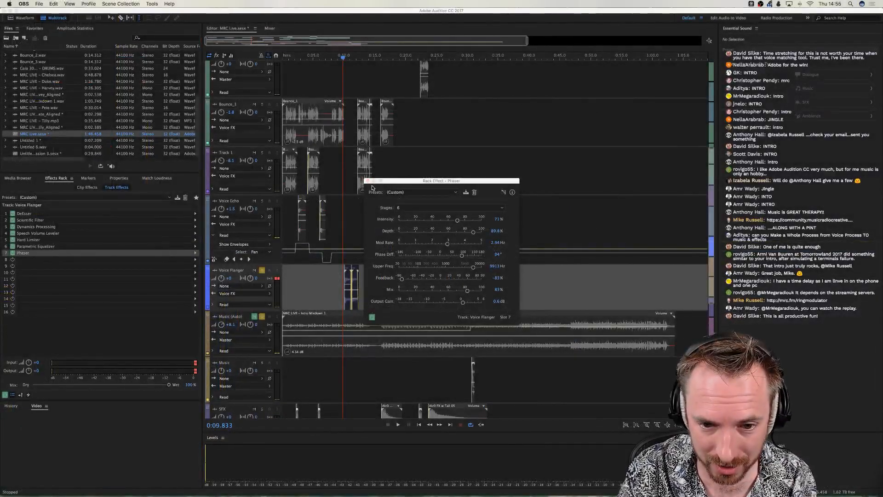
# Close Voice Flanger's Phaser window, then examine the Scientific Filter clip effect on the track's second clip and close it.
pyautogui.click(367, 181)
pyautogui.click(356, 280)
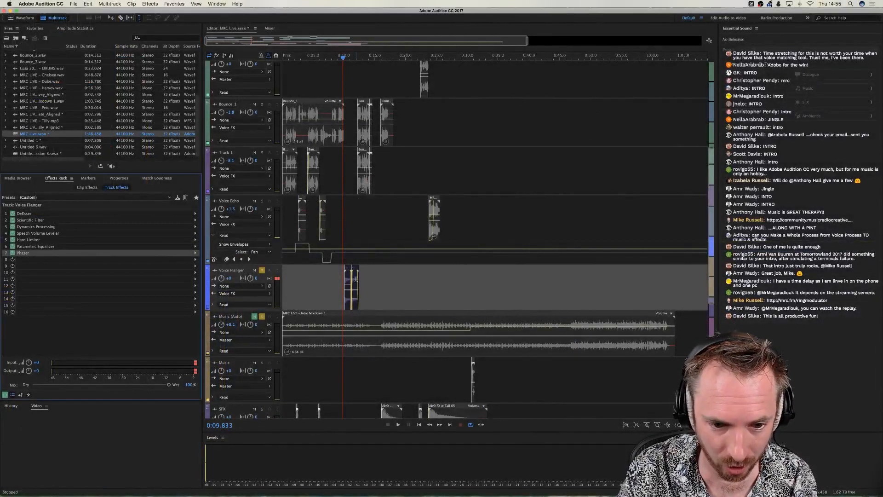
pyautogui.click(355, 279)
pyautogui.click(87, 187)
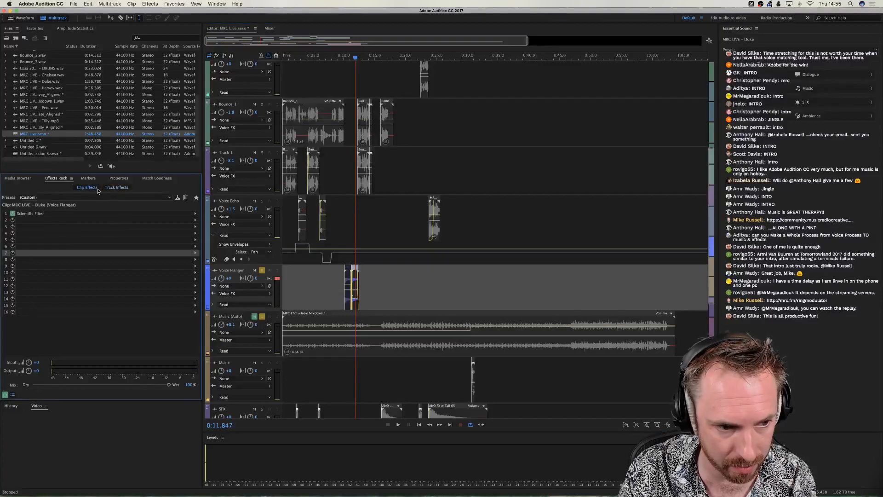
pyautogui.doubleClick(28, 214)
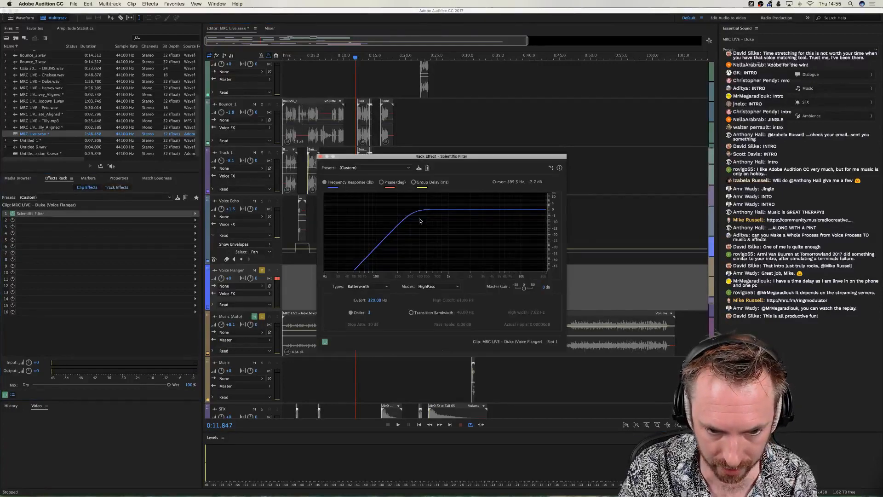
pyautogui.click(321, 157)
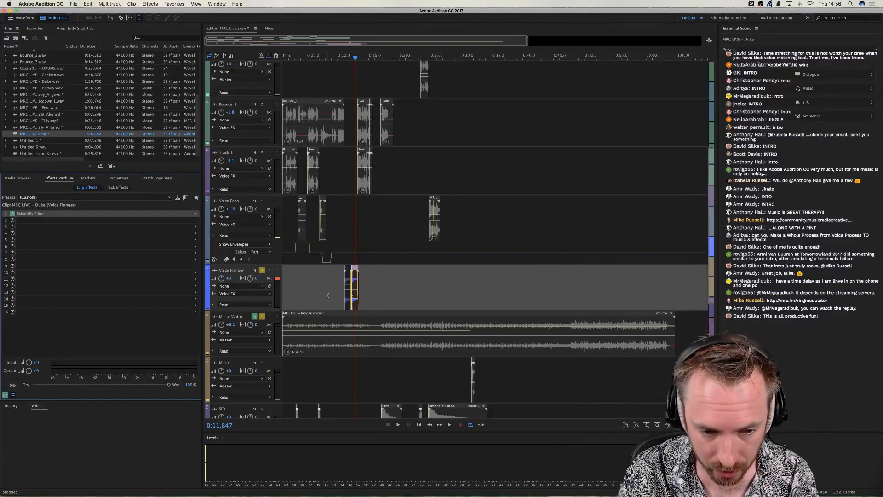
# Turn off Voice Flanger's solo, unmute the soloed Music (Auto) track, and play the music from the playhead.
pyautogui.scroll(-5, 327, 295)
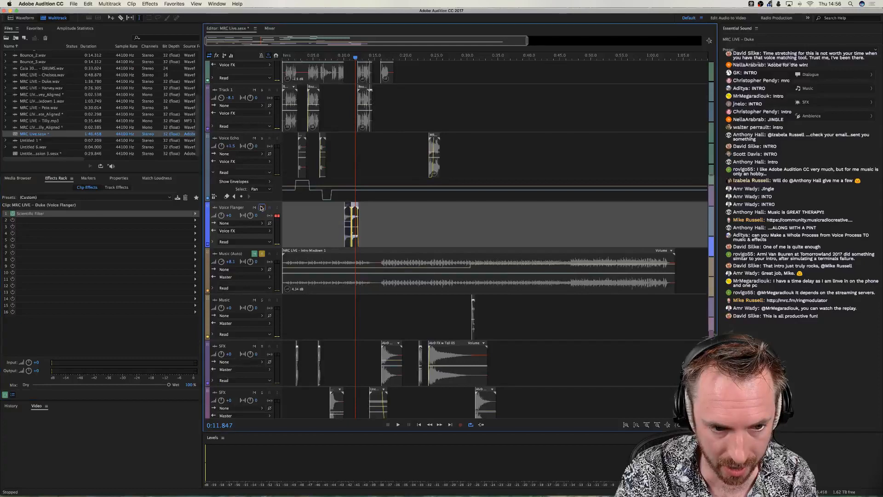
pyautogui.click(257, 255)
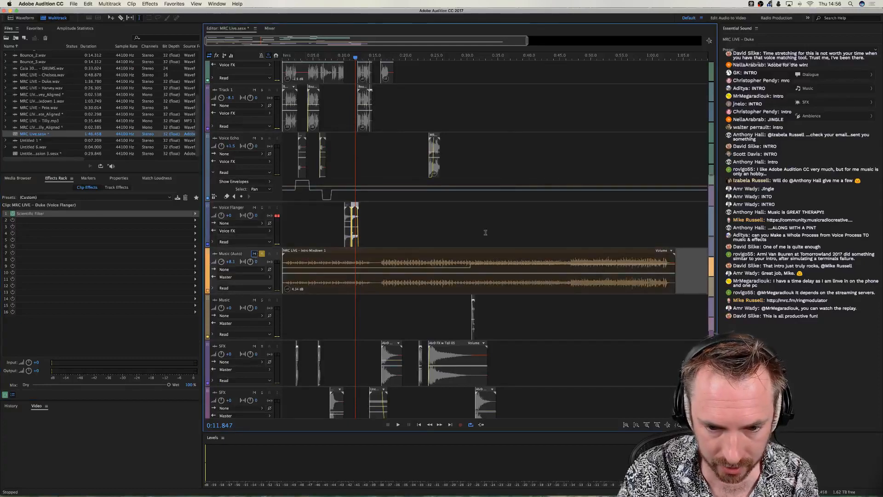
pyautogui.press('space')
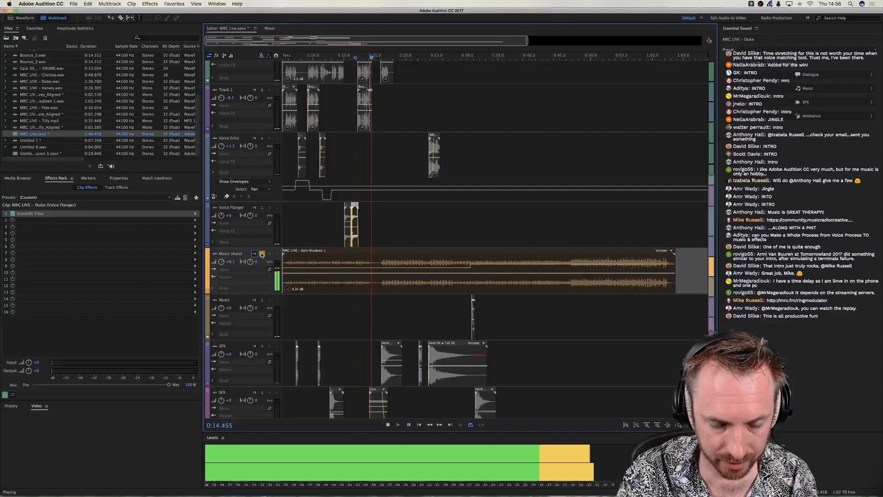
pyautogui.press('space')
pyautogui.scroll(-2, 341, 253)
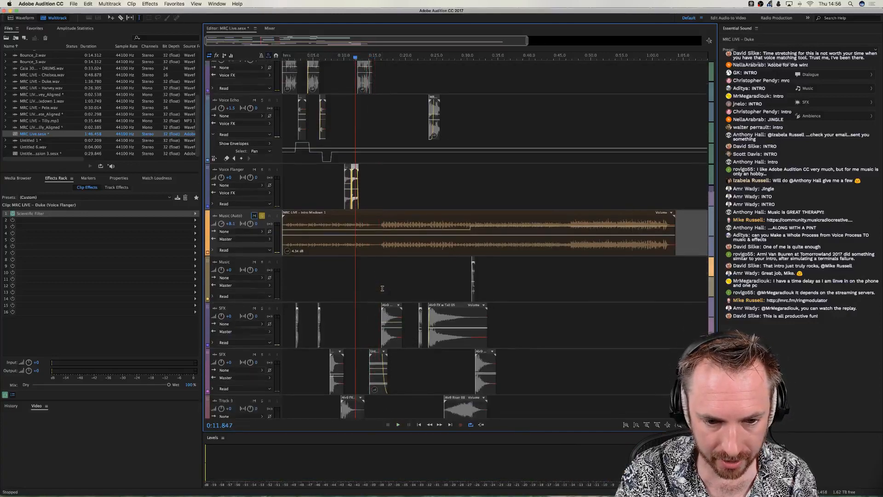
# Solo Track 1 together with Music (Auto) and play from the playhead.
pyautogui.scroll(5, 367, 249)
pyautogui.scroll(-1, 367, 250)
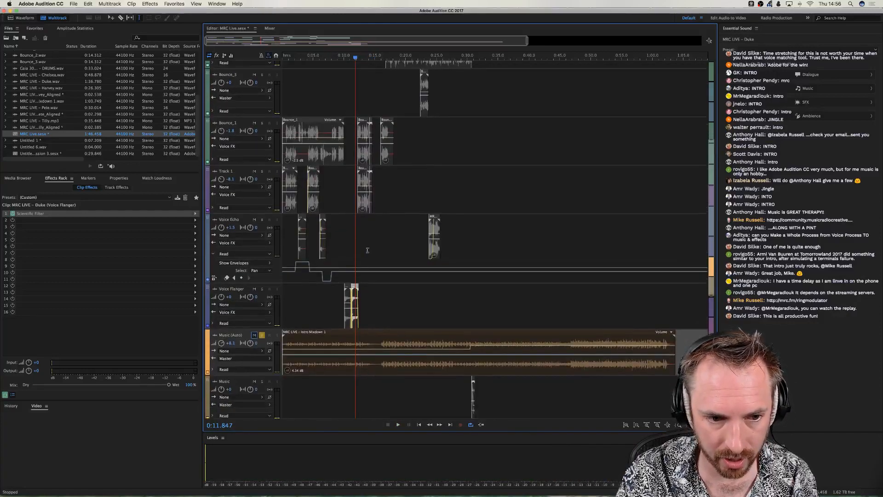
pyautogui.scroll(3, 367, 250)
pyautogui.click(261, 198)
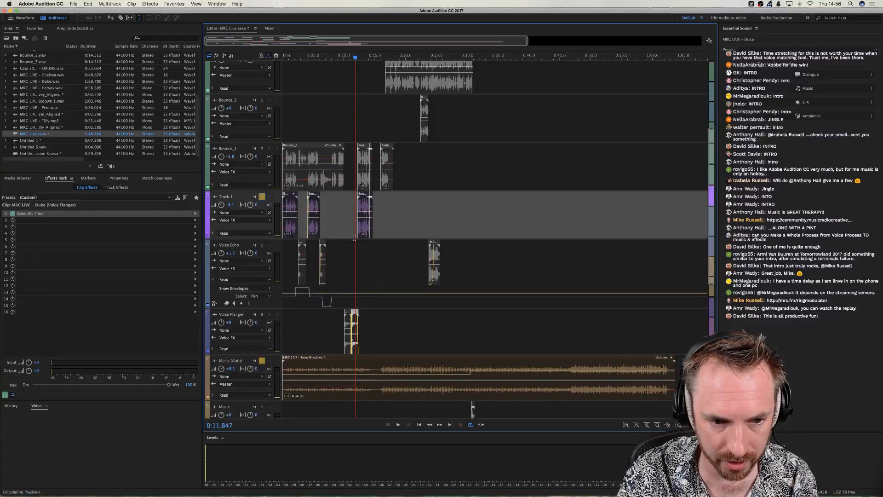
pyautogui.press('space')
pyautogui.scroll(-10, 407, 266)
pyautogui.scroll(15, 407, 266)
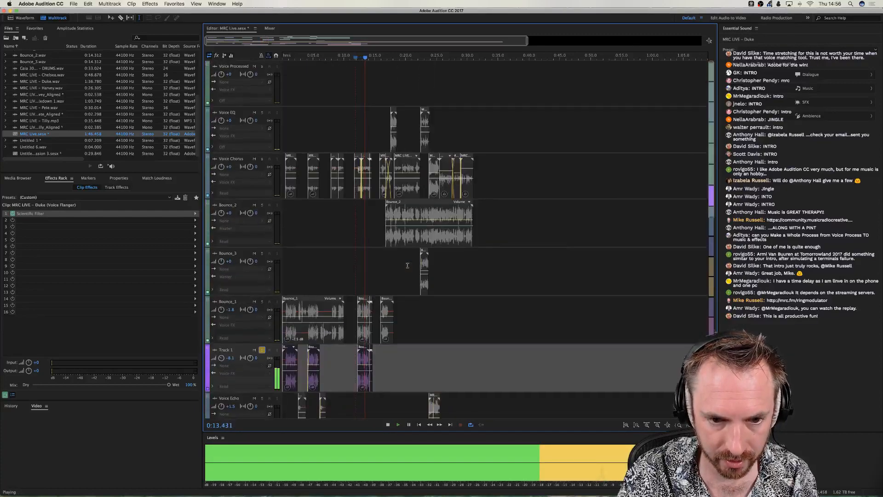
pyautogui.press('space')
# Add Bounce_1 and Voice Chorus to the soloed tracks and play the combined voices with the music.
pyautogui.click(261, 302)
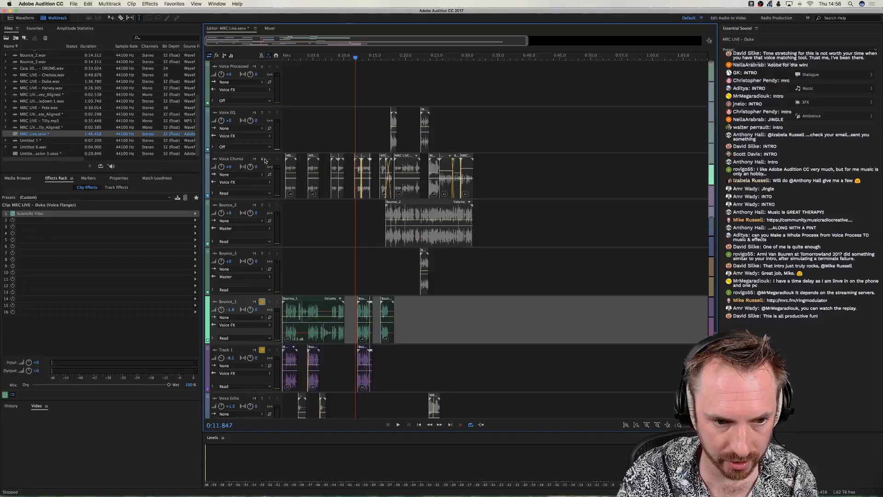
pyautogui.click(264, 160)
pyautogui.press('space')
pyautogui.scroll(-11, 414, 265)
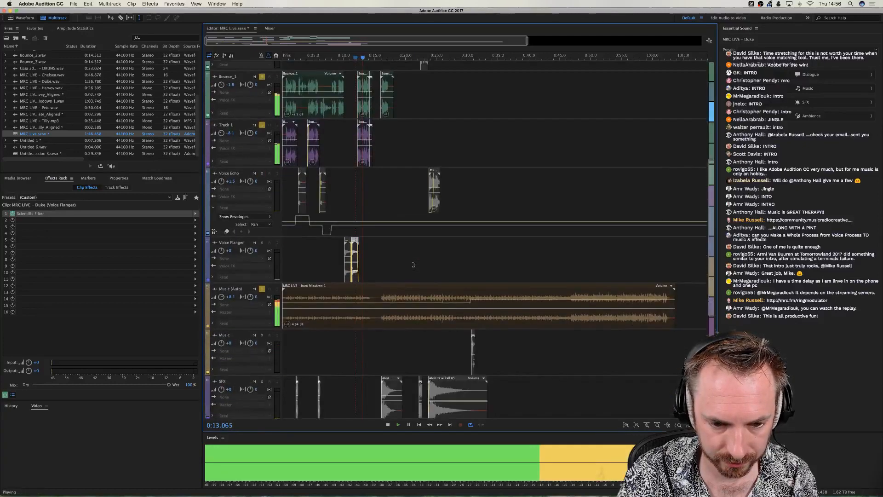
pyautogui.scroll(-11, 413, 265)
pyautogui.press('space')
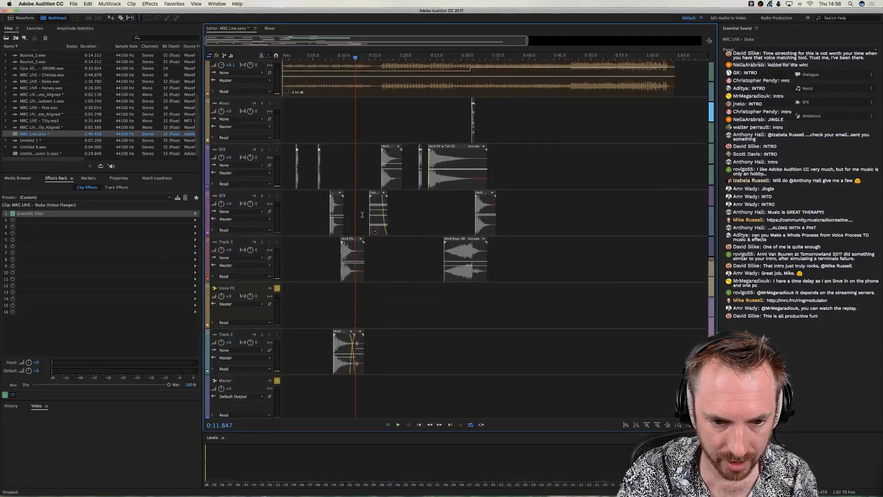
# Solo the lower SFX track too and play from just before its second clip.
pyautogui.click(367, 184)
pyautogui.click(262, 197)
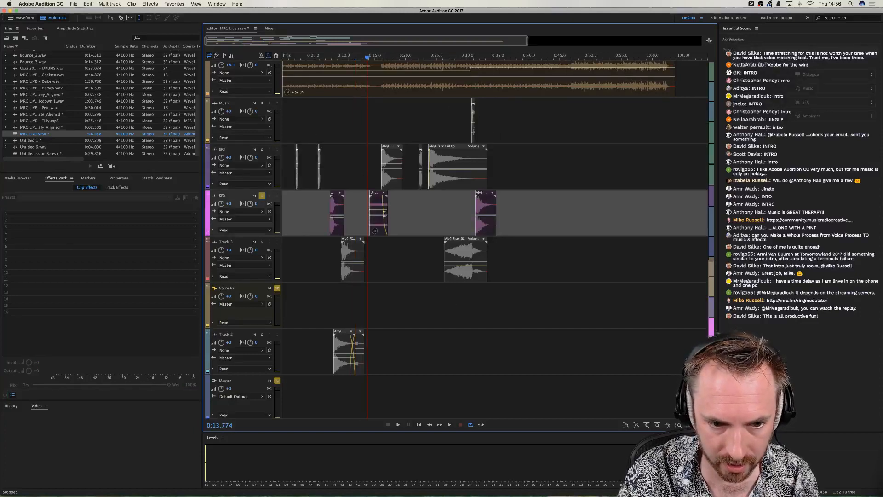
pyautogui.click(367, 207)
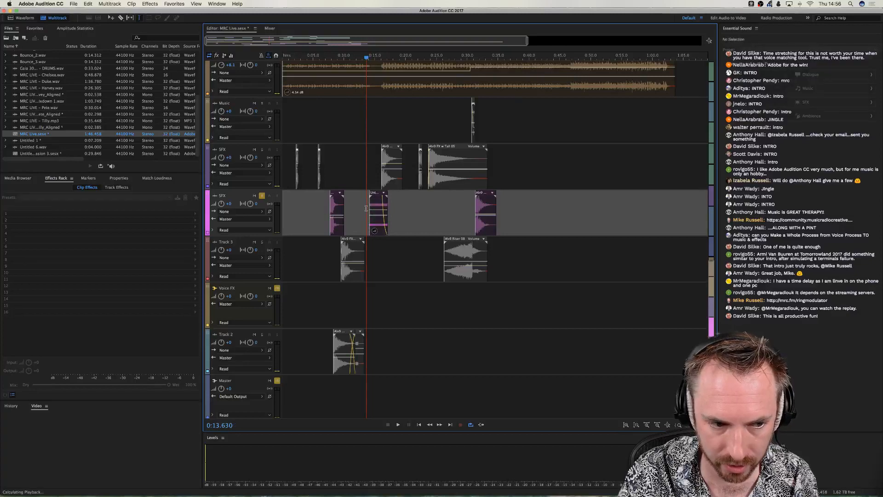
pyautogui.press('space')
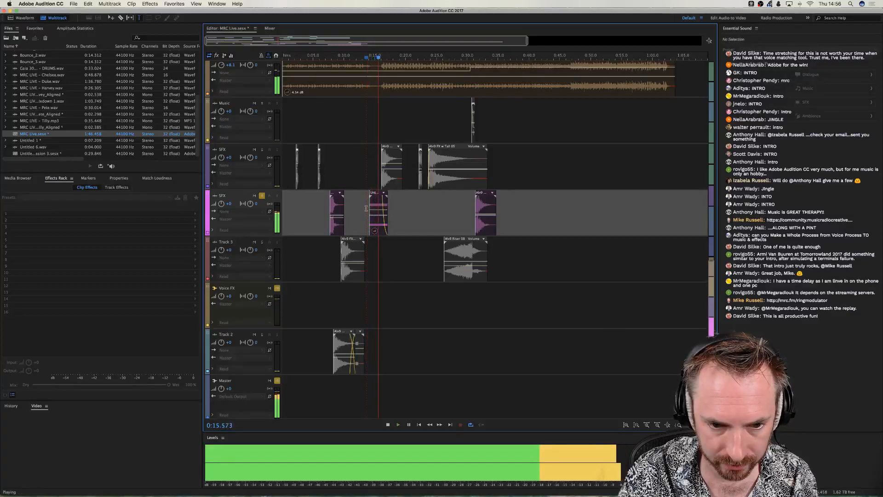
pyautogui.press('space')
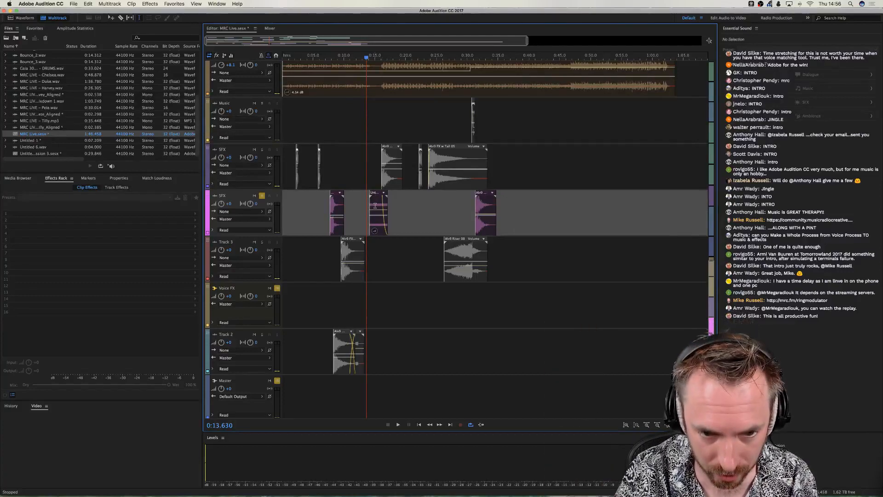
# Open the second SFX clip's source file, select its whole waveform, examine the start and end settings of Generate Tones, and close without applying.
pyautogui.doubleClick(375, 201)
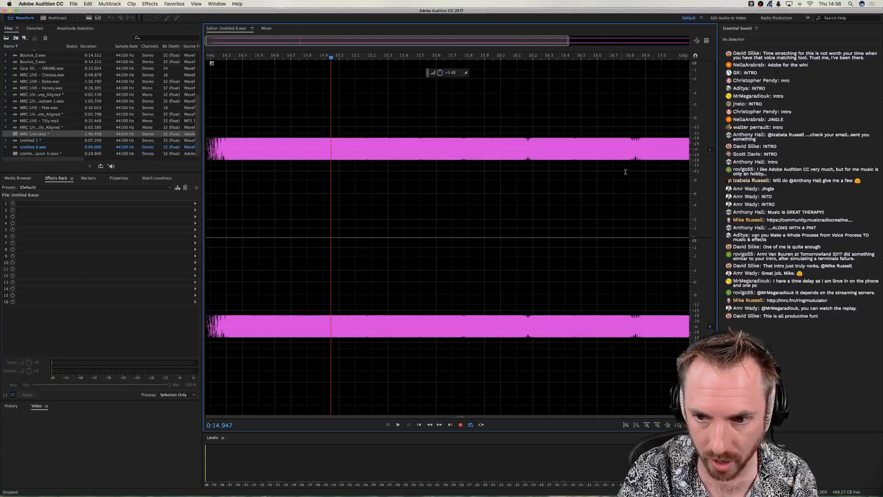
pyautogui.doubleClick(260, 108)
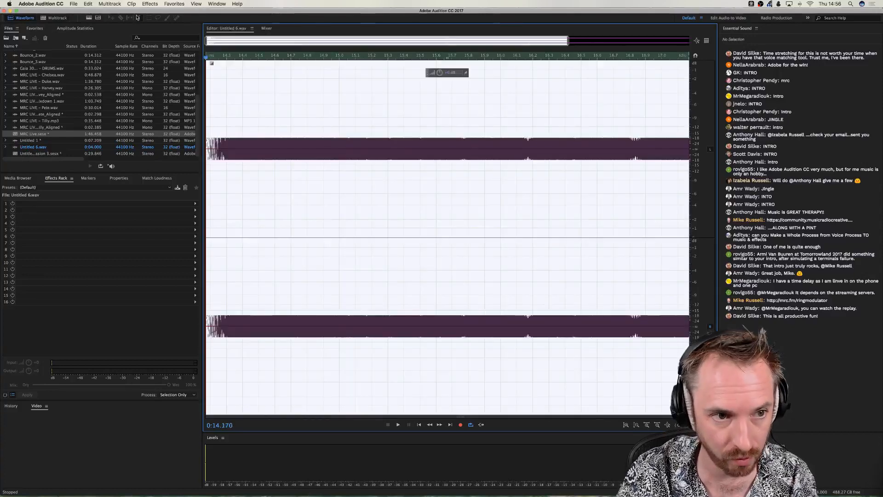
pyautogui.click(150, 3)
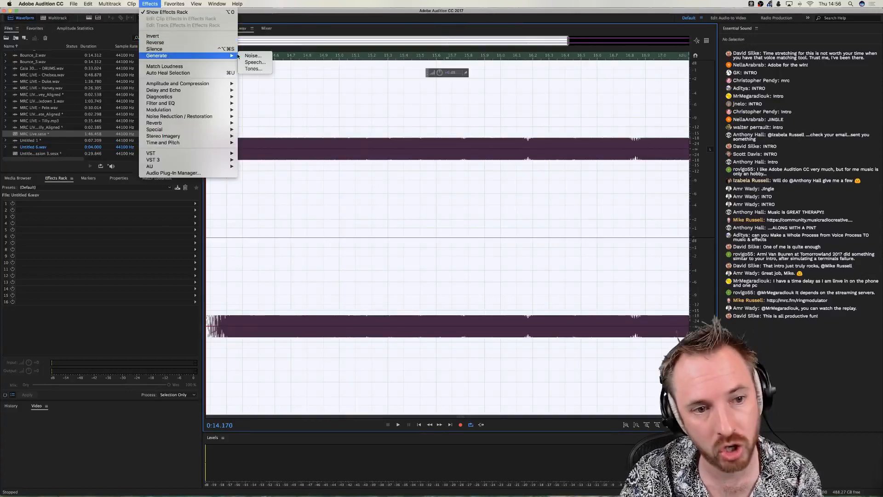
pyautogui.click(253, 69)
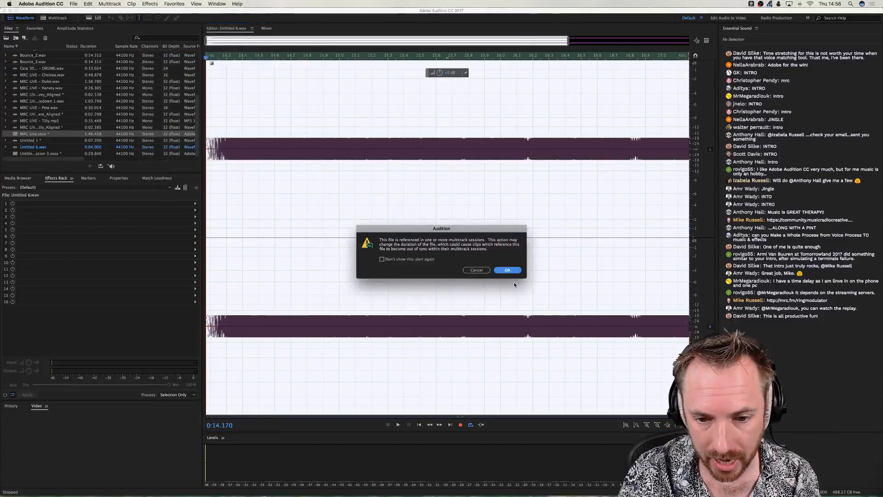
pyautogui.click(508, 272)
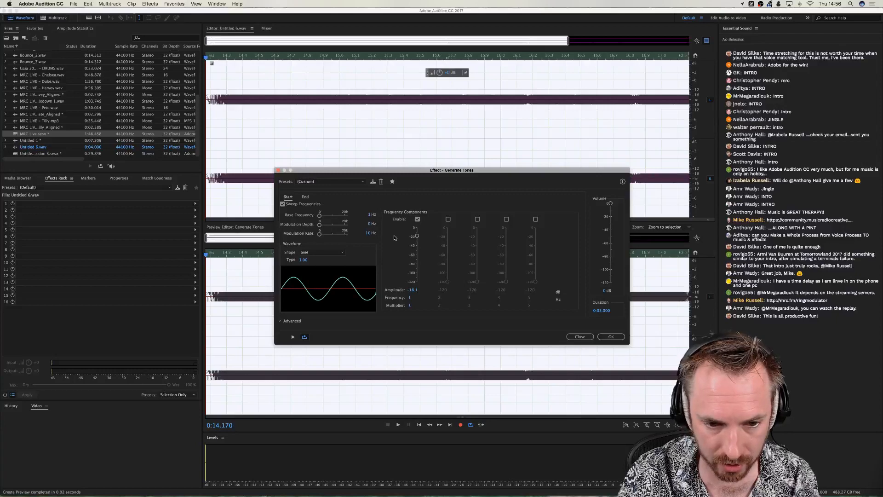
pyautogui.click(304, 197)
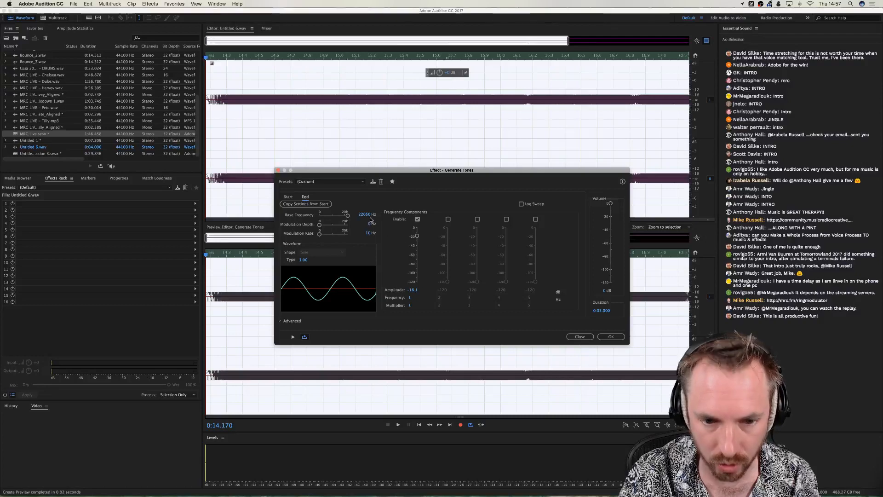
pyautogui.click(580, 336)
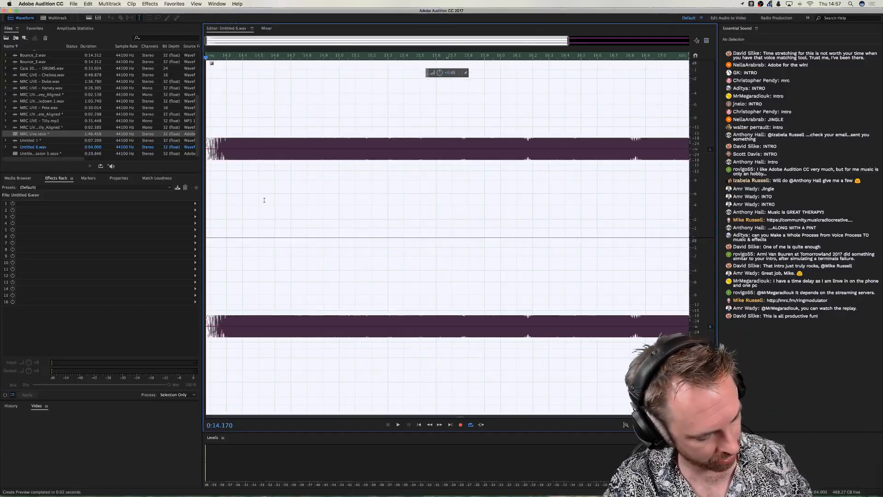
# Play the selected tone in the waveform editor and return to the multitrack session.
pyautogui.press('space')
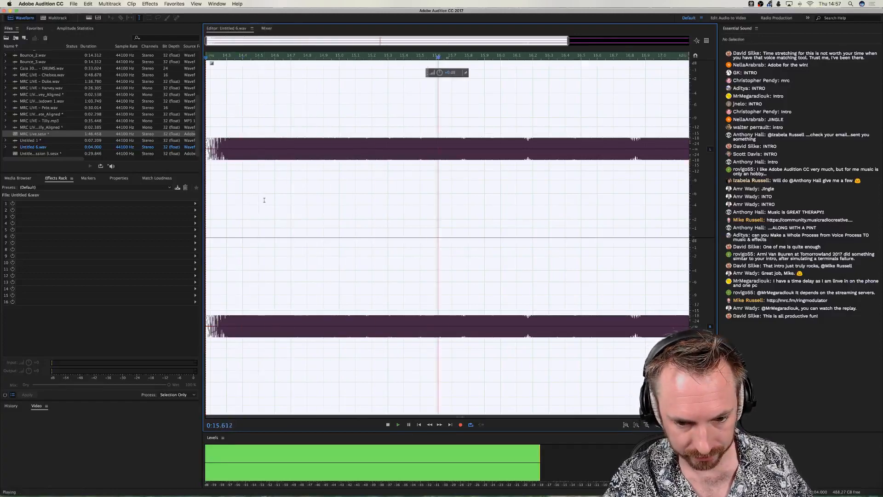
pyautogui.press('space')
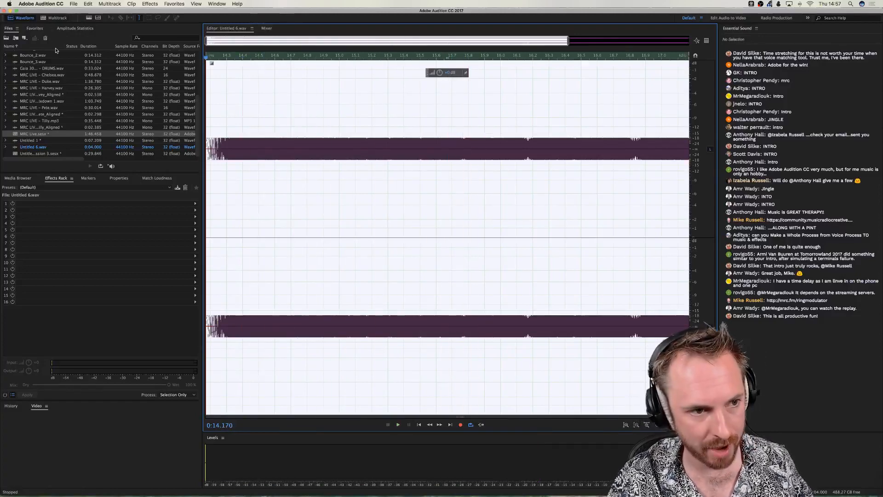
pyautogui.click(53, 17)
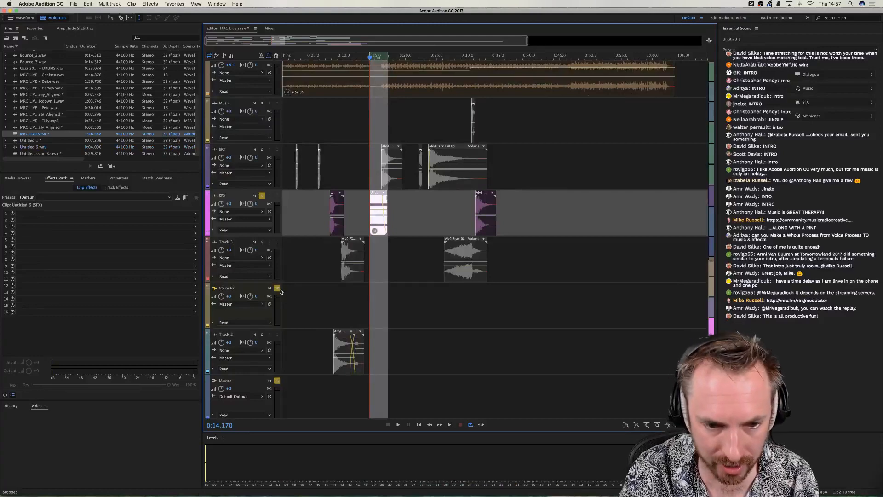
# Examine the Studio Reverb track effect on the lower SFX track, moving its window clear of the second clip.
pyautogui.click(367, 216)
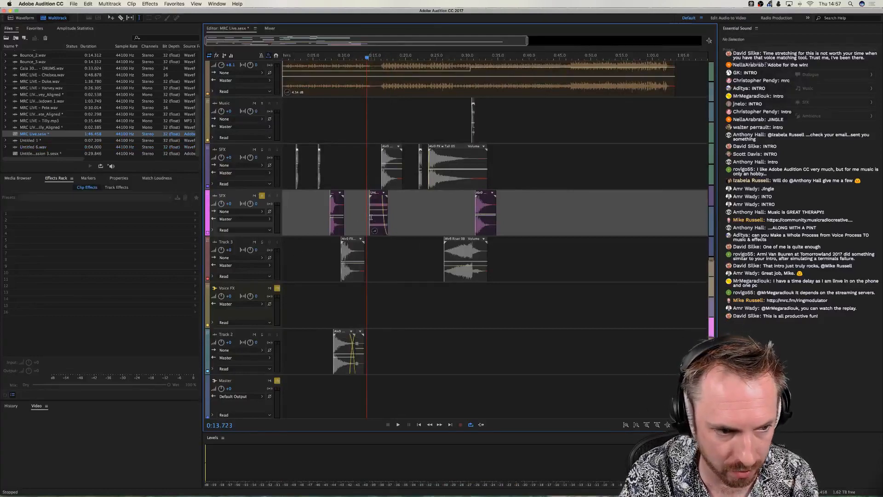
pyautogui.click(364, 228)
pyautogui.click(116, 188)
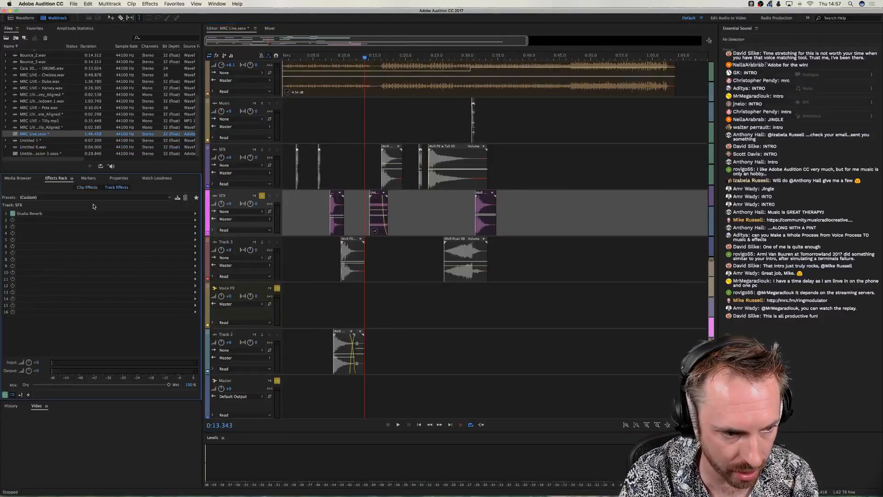
pyautogui.doubleClick(37, 214)
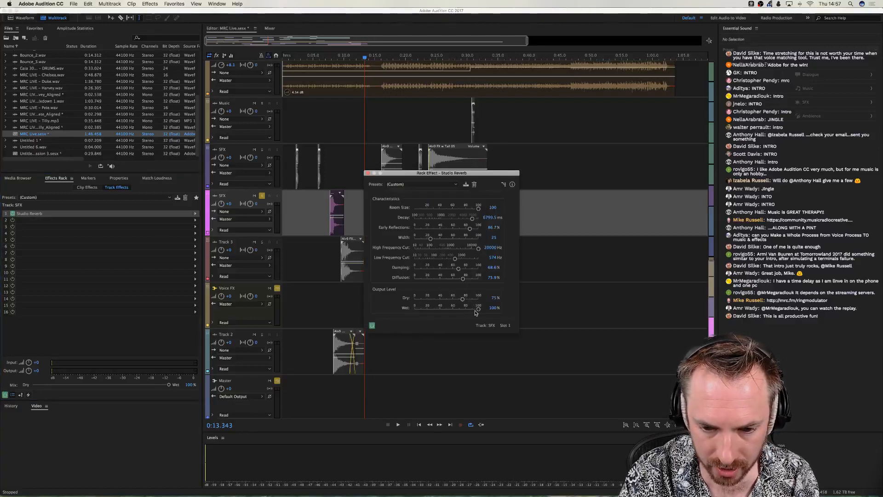
pyautogui.moveTo(390, 175); pyautogui.dragTo(481, 175)
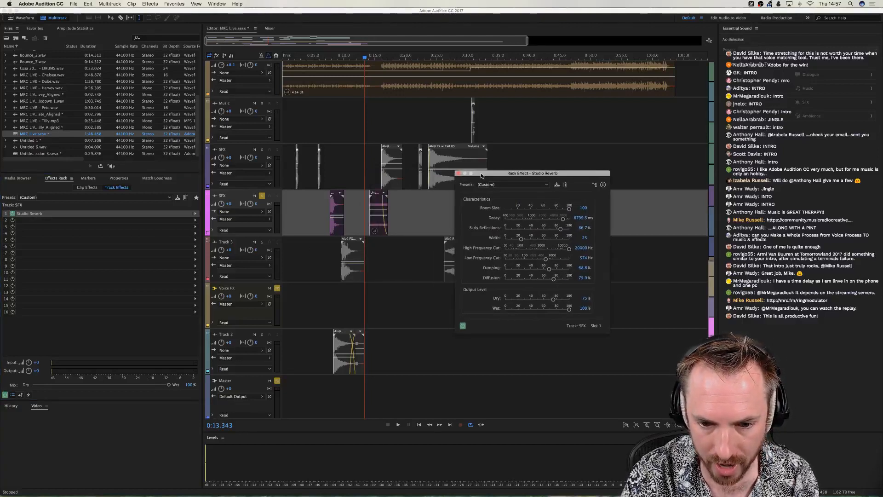
# Turn off the solo on Music (Auto) and the voice tracks, and play the lower SFX track's second clip with its reverb.
pyautogui.click(368, 222)
pyautogui.scroll(5, 252, 190)
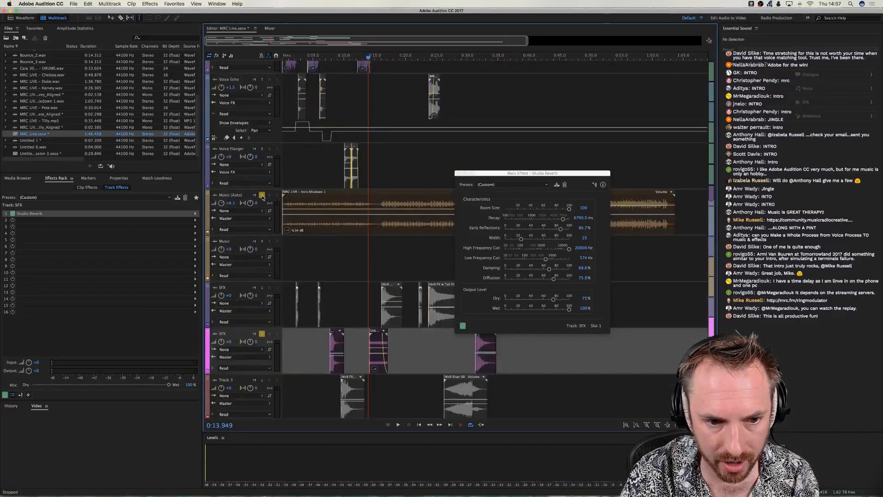
pyautogui.click(263, 196)
pyautogui.scroll(-5, 387, 174)
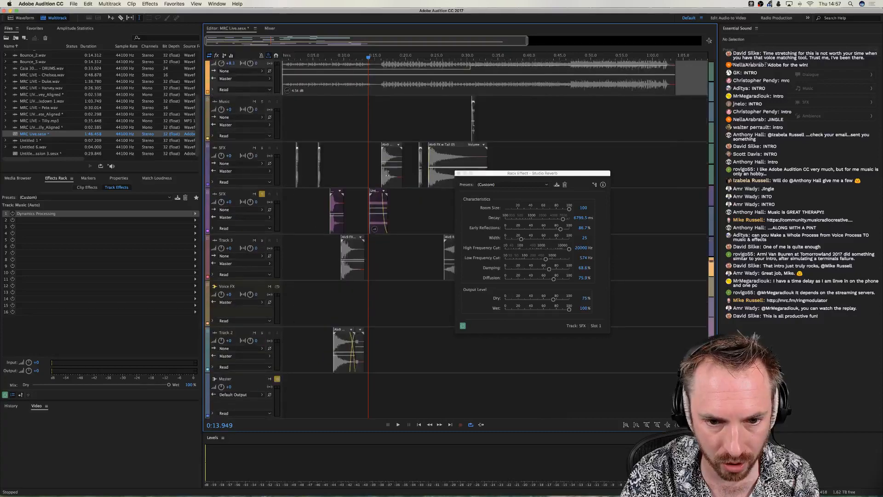
pyautogui.press('space')
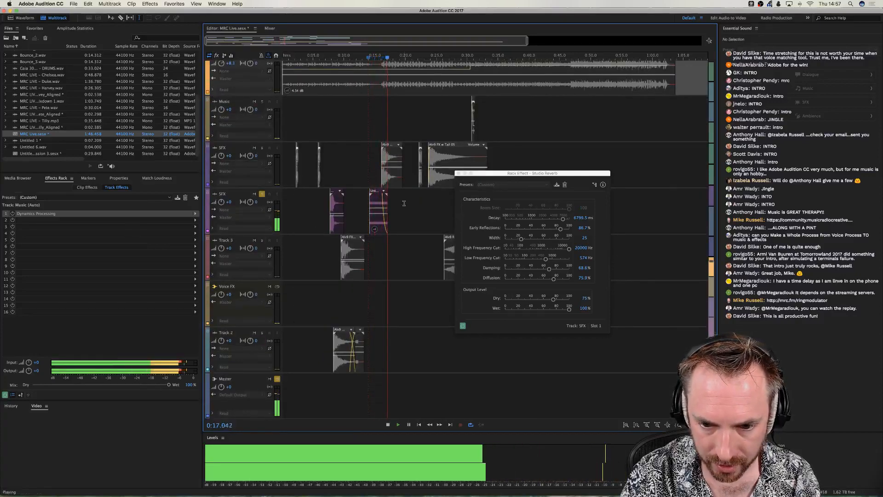
pyautogui.press('space')
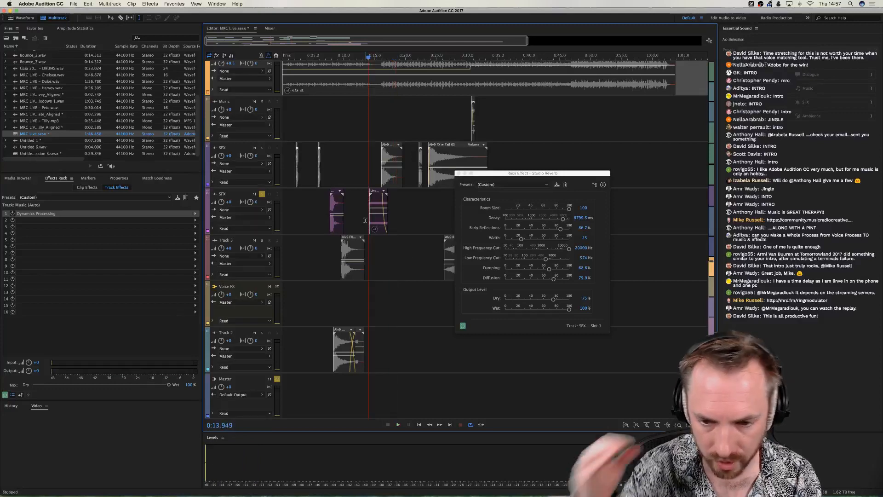
# Play the lower SFX track's first and last clips, closing the Studio Reverb window in between.
pyautogui.click(328, 216)
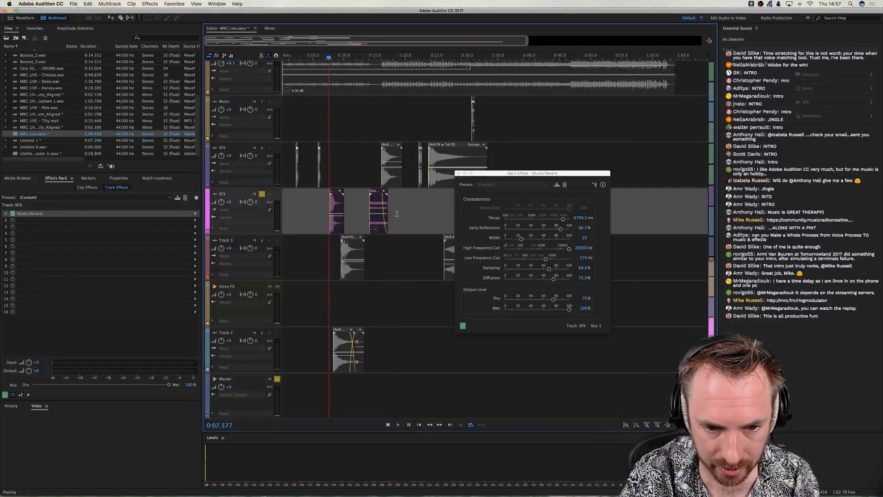
pyautogui.press('space')
pyautogui.click(458, 174)
pyautogui.press('space')
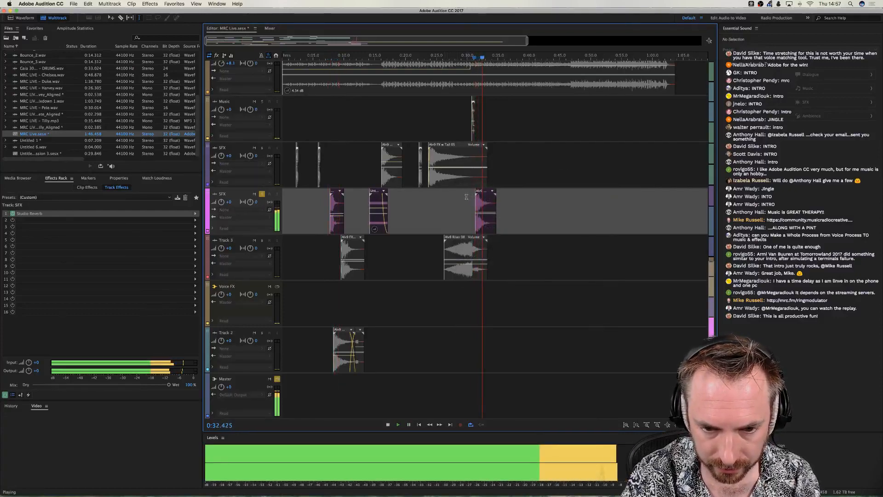
pyautogui.press('space')
# Solo the upper SFX track as well and play its clips in turn, ending with the long tail effect.
pyautogui.click(296, 193)
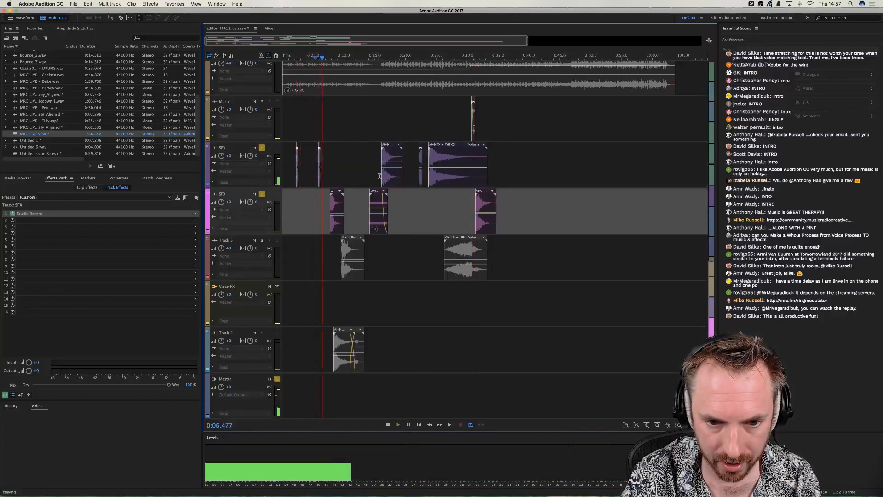
pyautogui.click(380, 174)
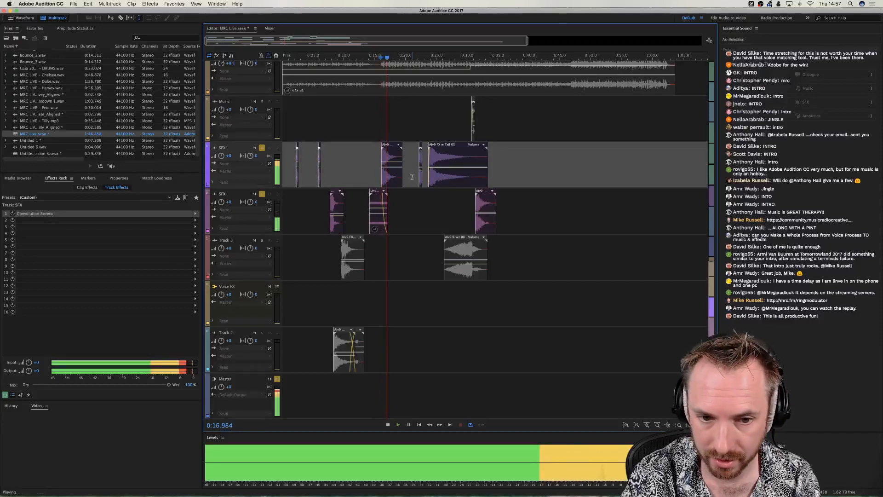
pyautogui.press('space')
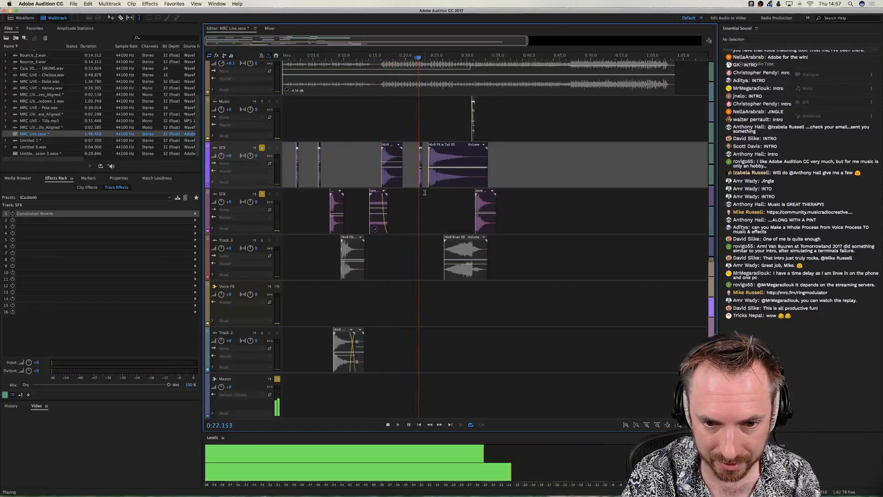
pyautogui.press('space')
pyautogui.click(426, 192)
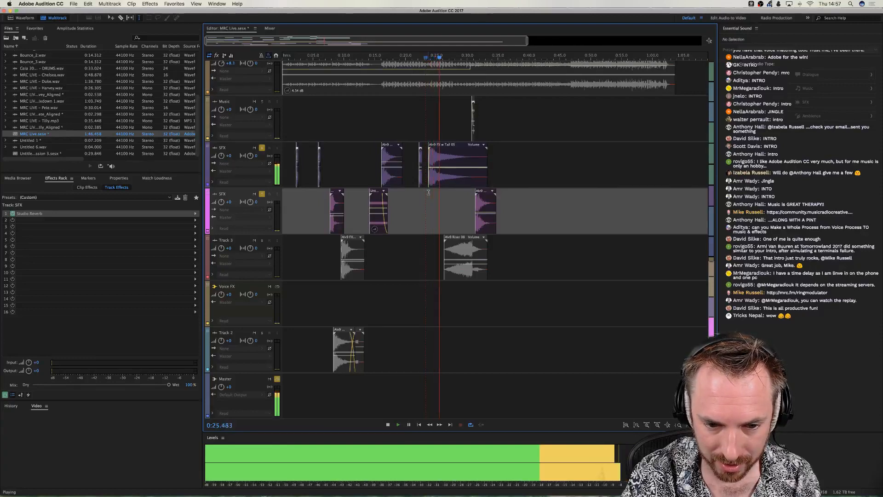
pyautogui.press('space')
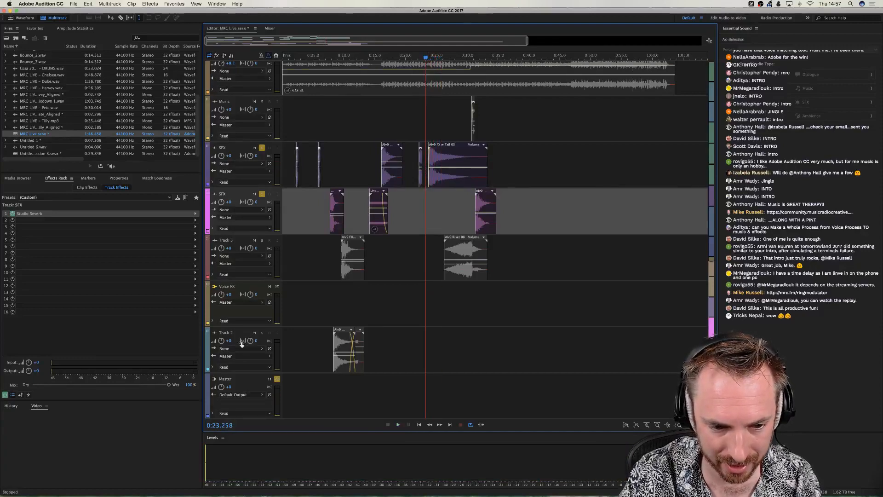
# Solo Track 2 along with the SFX tracks and play its clip from about 0:08.
pyautogui.click(262, 333)
pyautogui.click(333, 322)
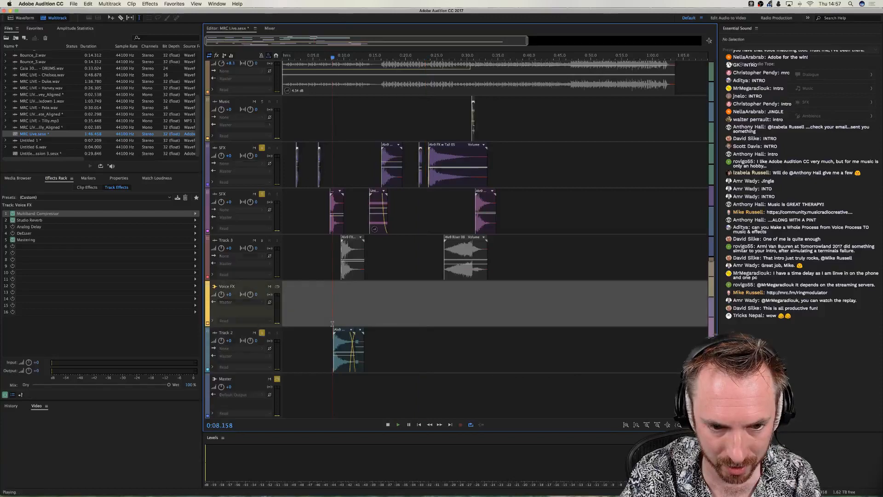
pyautogui.press('space')
pyautogui.press('space')
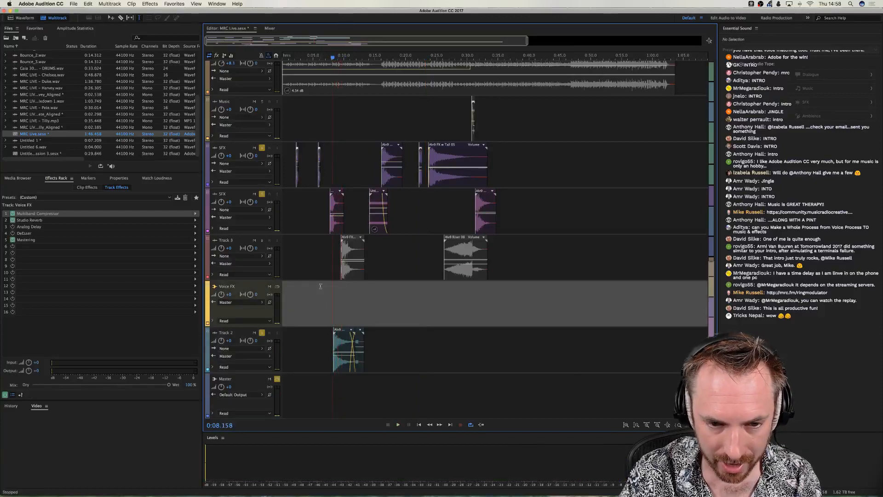
# Turn off the solo on both SFX tracks and on Track 2.
pyautogui.scroll(5, 321, 276)
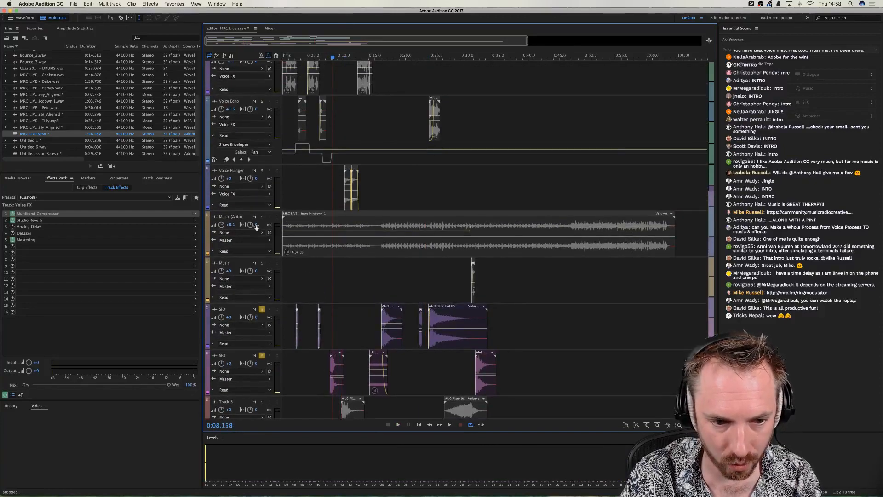
pyautogui.click(262, 309)
pyautogui.click(261, 355)
pyautogui.scroll(-1, 310, 367)
pyautogui.scroll(-3, 310, 366)
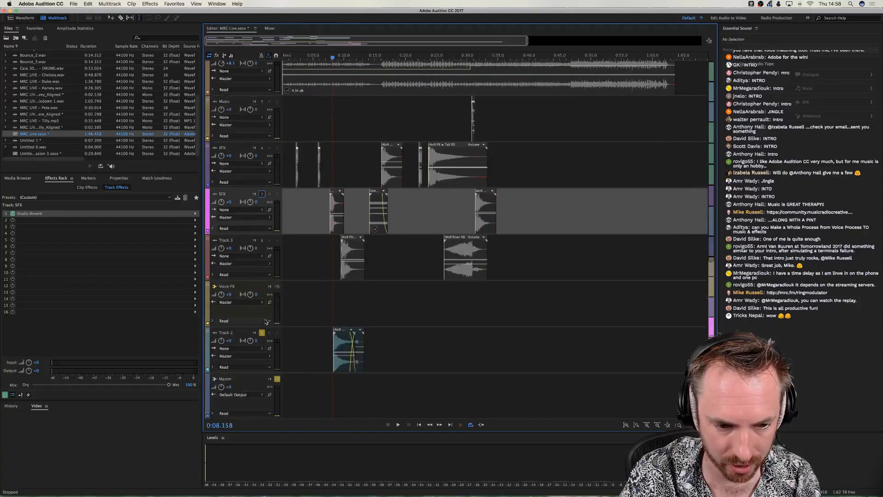
pyautogui.click(262, 336)
pyautogui.scroll(1, 289, 241)
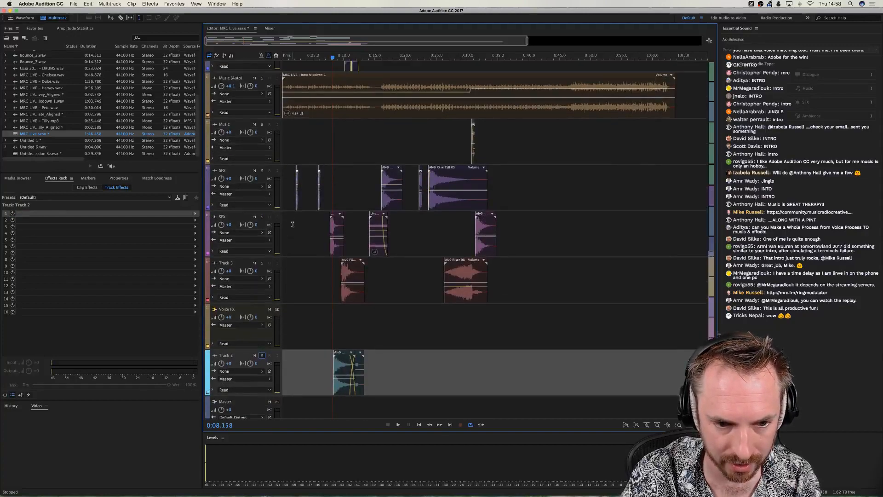
# Play the upper SFX track's first two short clips in the full mix, stopping before the lower SFX track's first clip.
pyautogui.click(294, 218)
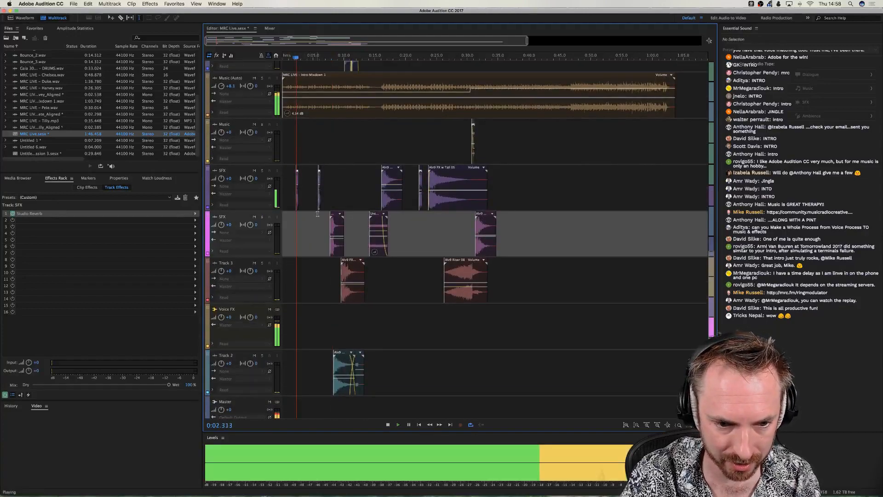
pyautogui.press('space')
pyautogui.click(316, 214)
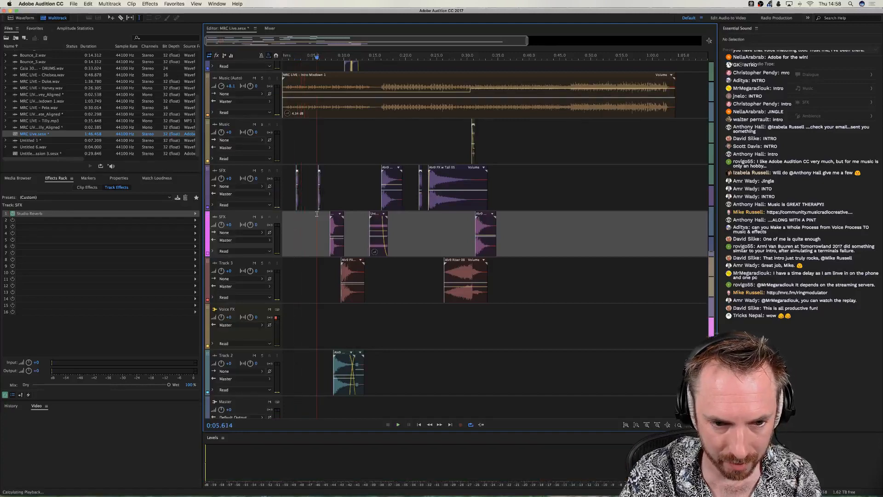
pyautogui.click(330, 205)
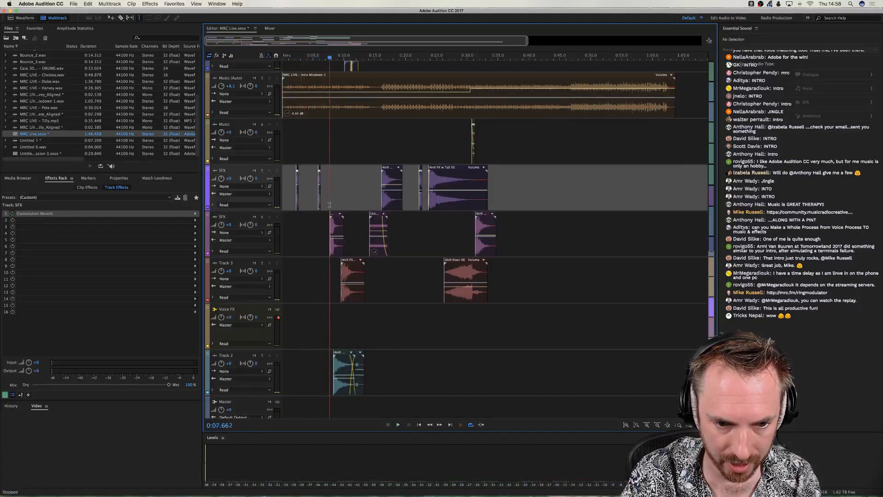
# Mute the Music (Auto) track and play the voices and effects from about 0:07.7 to 0:16.
pyautogui.click(261, 79)
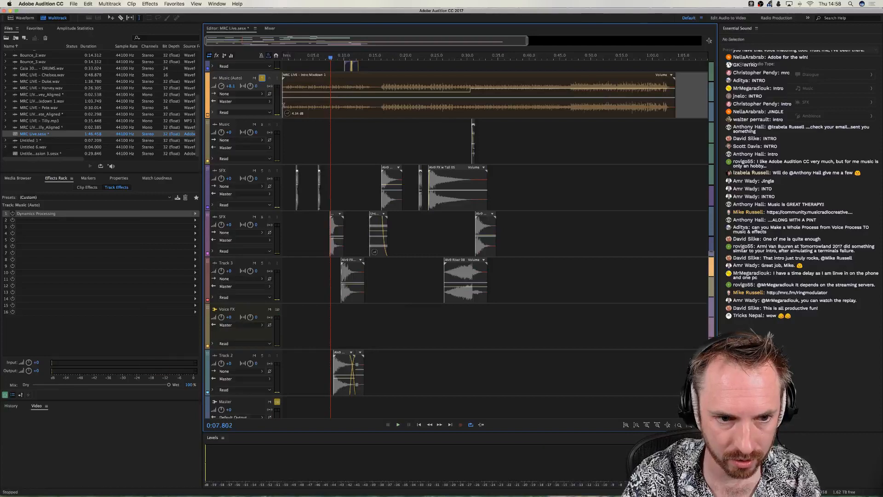
pyautogui.click(262, 78)
pyautogui.click(254, 78)
pyautogui.press('space')
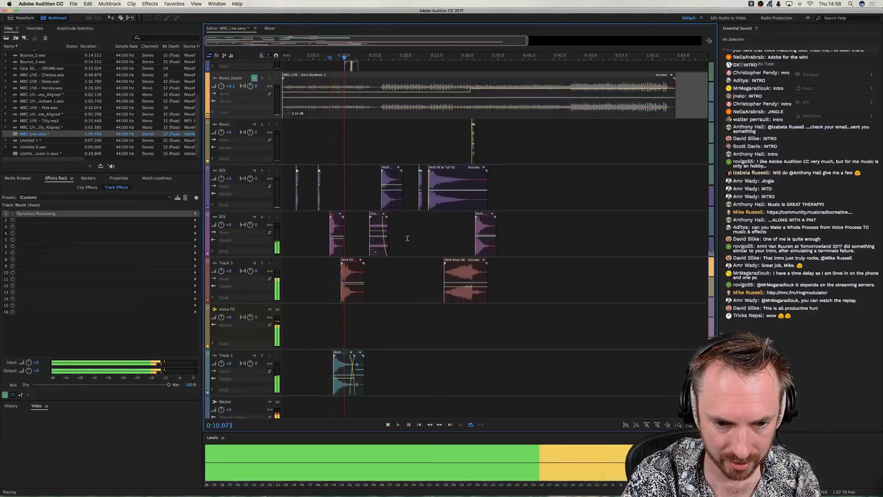
pyautogui.scroll(1, 407, 238)
pyautogui.scroll(1, 407, 238)
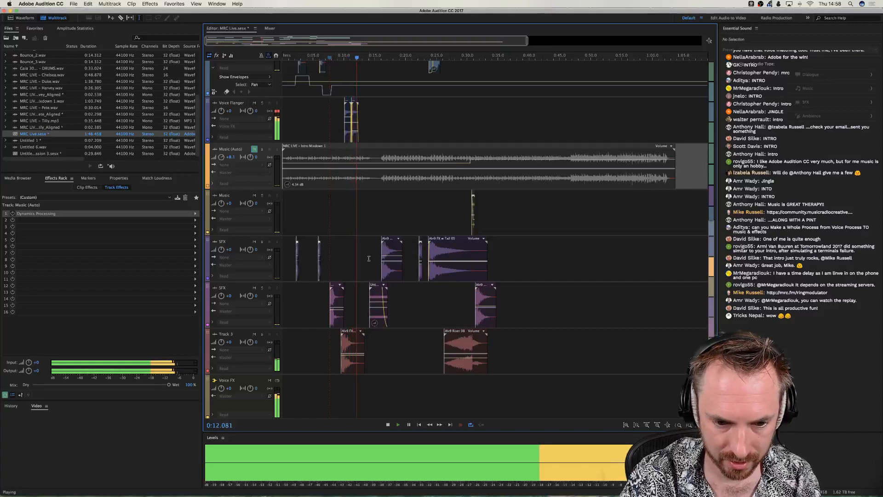
pyautogui.scroll(1, 369, 258)
pyautogui.scroll(1, 368, 259)
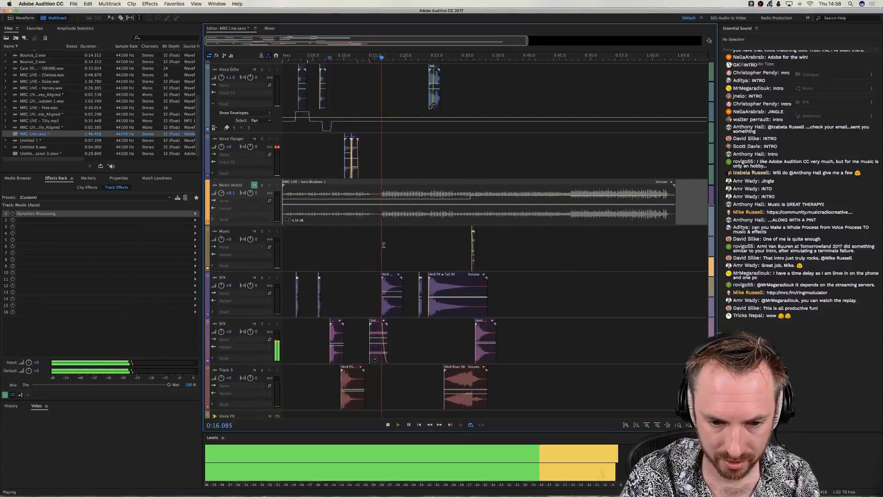
pyautogui.press('space')
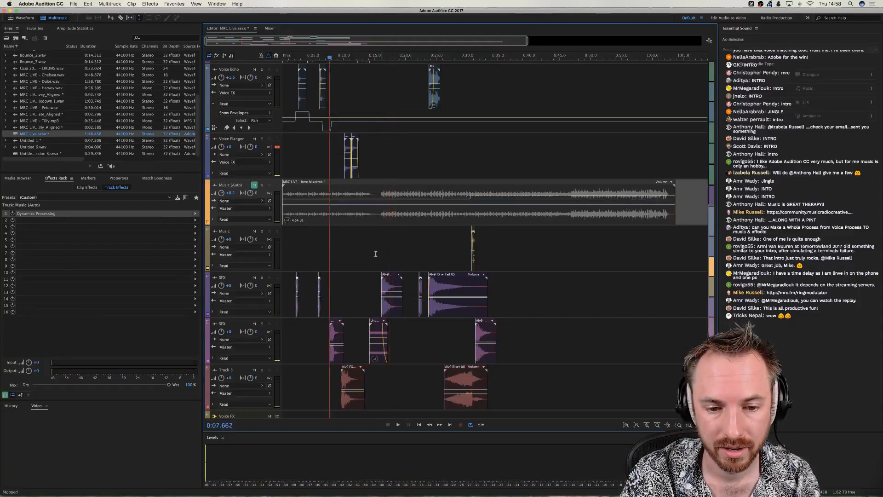
# Unmute Music (Auto) to play the effect at 0:16 where the music kicks in, and mute the track again.
pyautogui.click(379, 252)
pyautogui.click(381, 211)
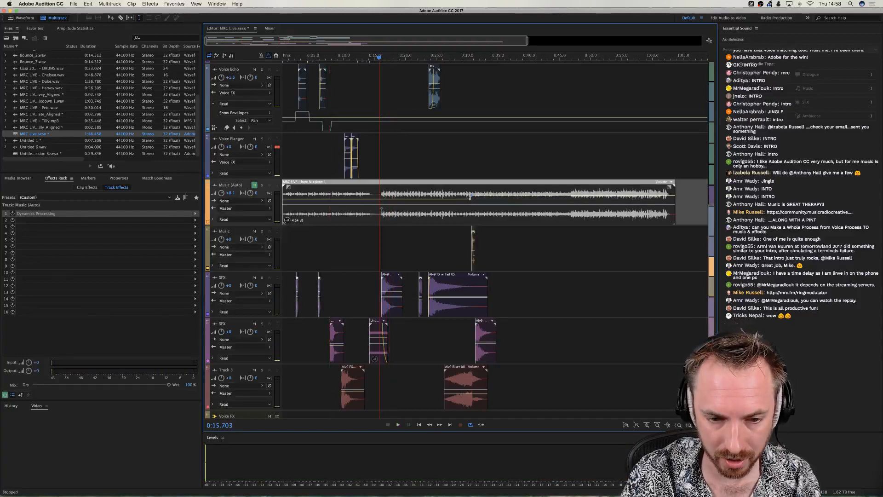
pyautogui.click(381, 255)
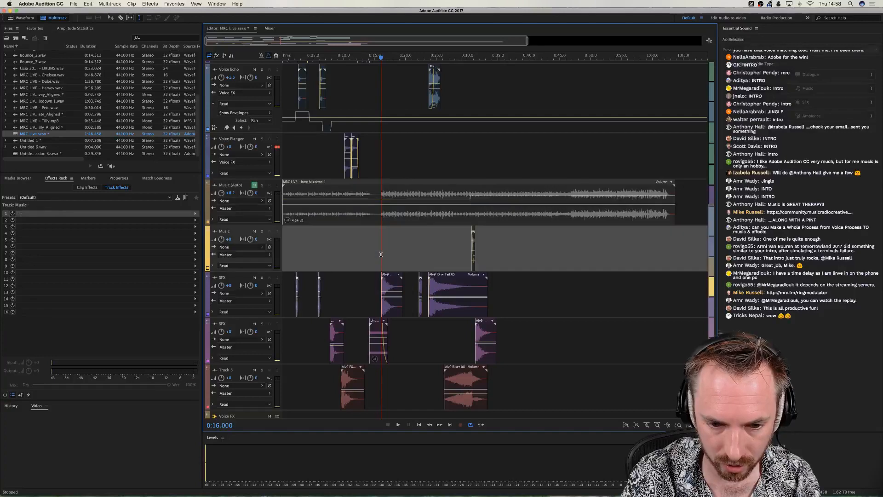
pyautogui.click(254, 185)
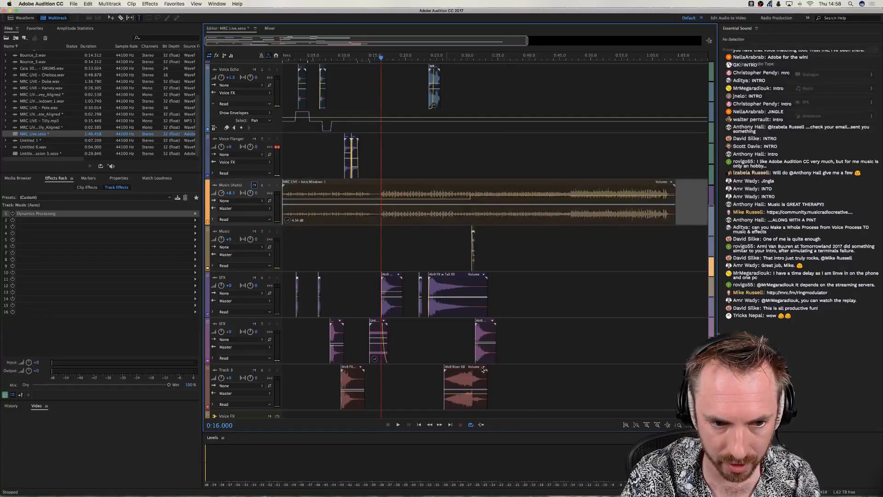
pyautogui.press('space')
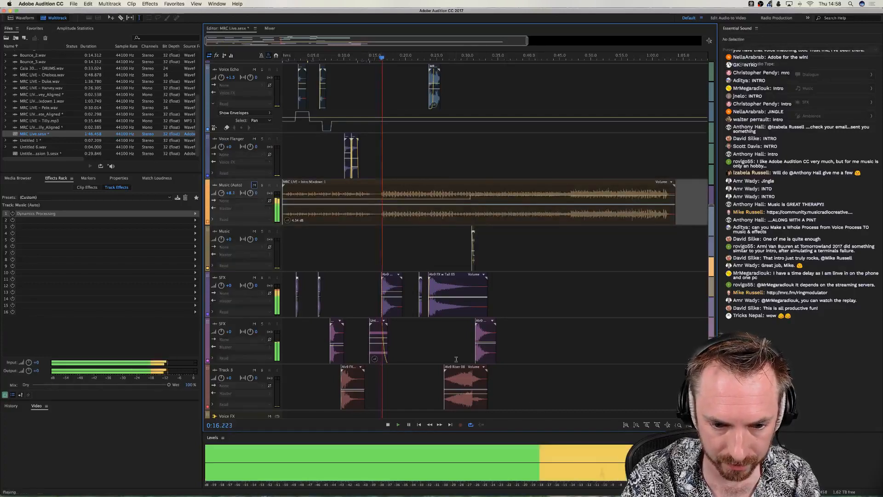
pyautogui.click(254, 185)
pyautogui.press('space')
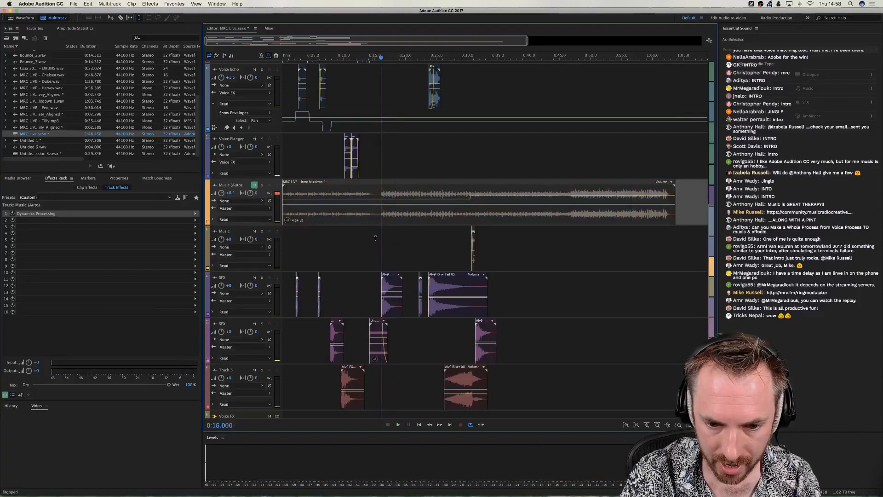
# Play the upper SFX track's short hit and long tail effect with the voices while the music is muted.
pyautogui.click(414, 248)
pyautogui.press('space')
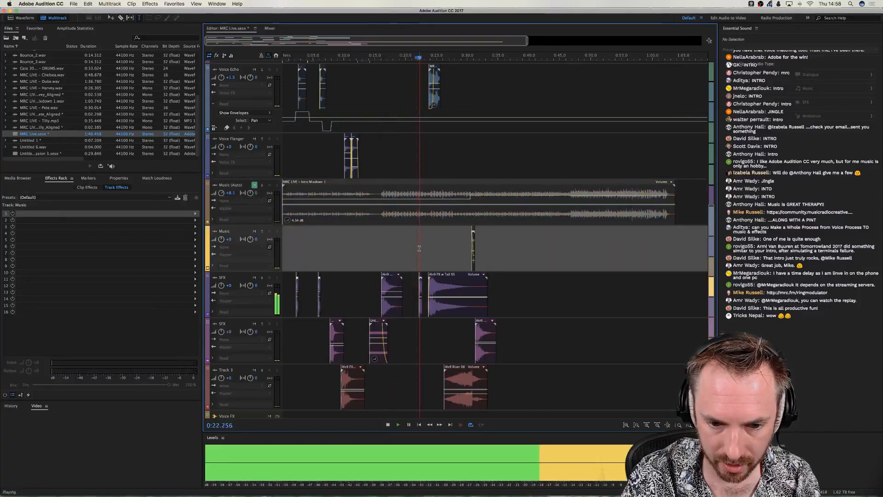
pyautogui.press('space')
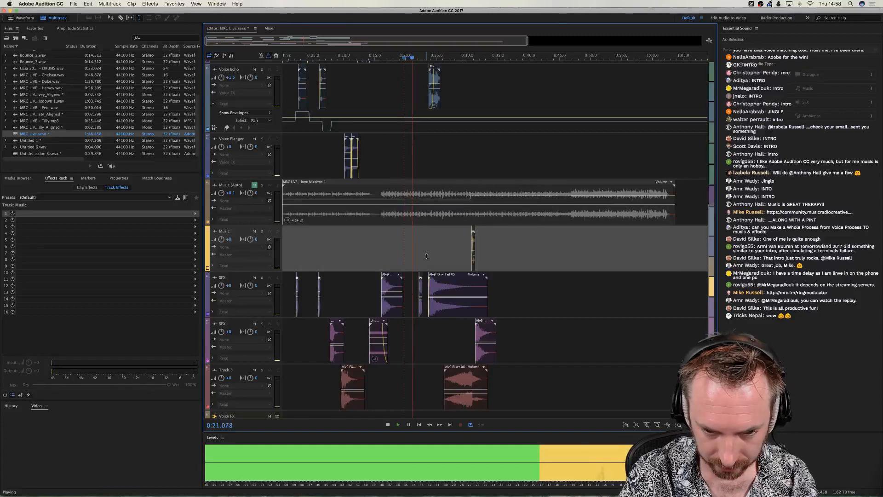
pyautogui.scroll(-3, 426, 256)
pyautogui.scroll(1, 426, 256)
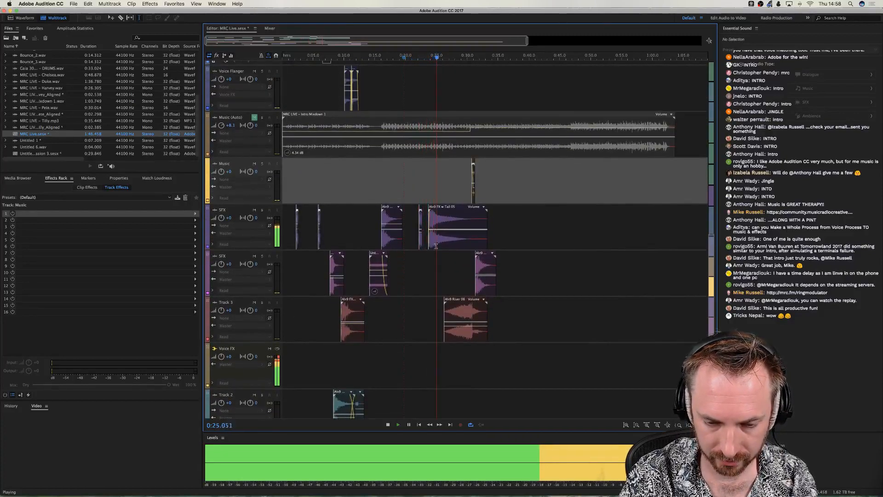
pyautogui.press('space')
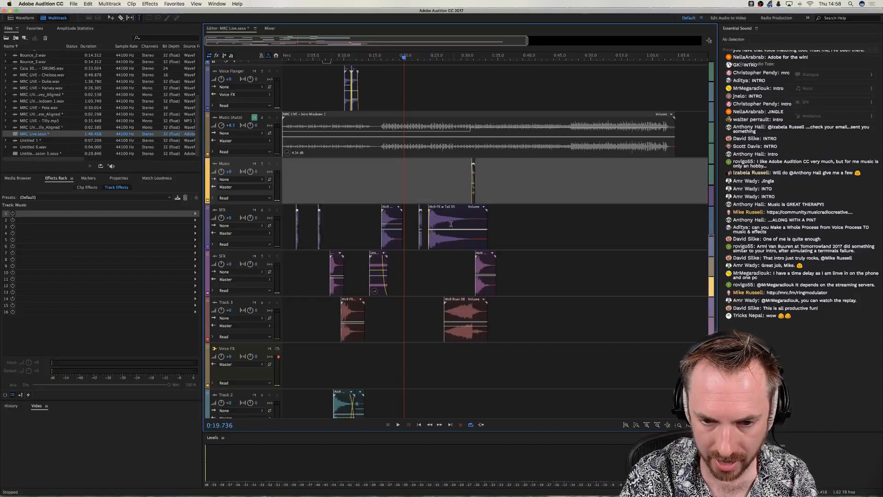
# Play Track 3's riser from about 0:26 into the lower SFX track's last impact with the music muted.
pyautogui.scroll(10, 415, 194)
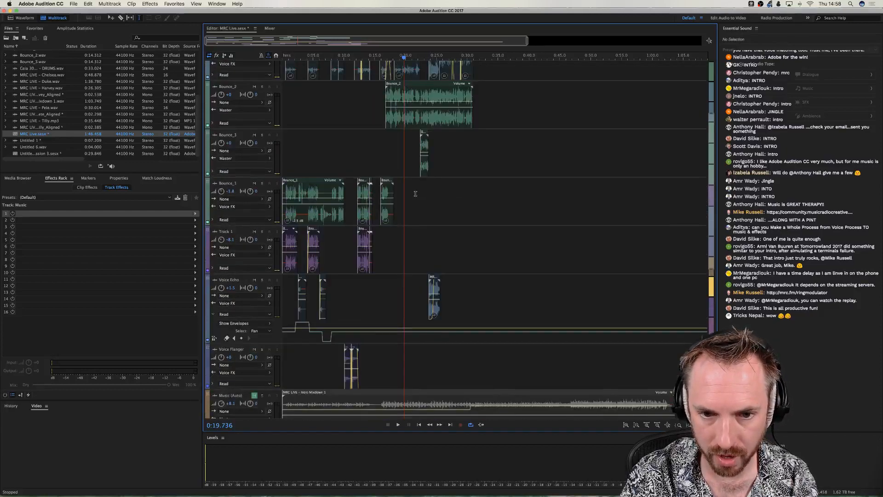
pyautogui.scroll(-11, 421, 164)
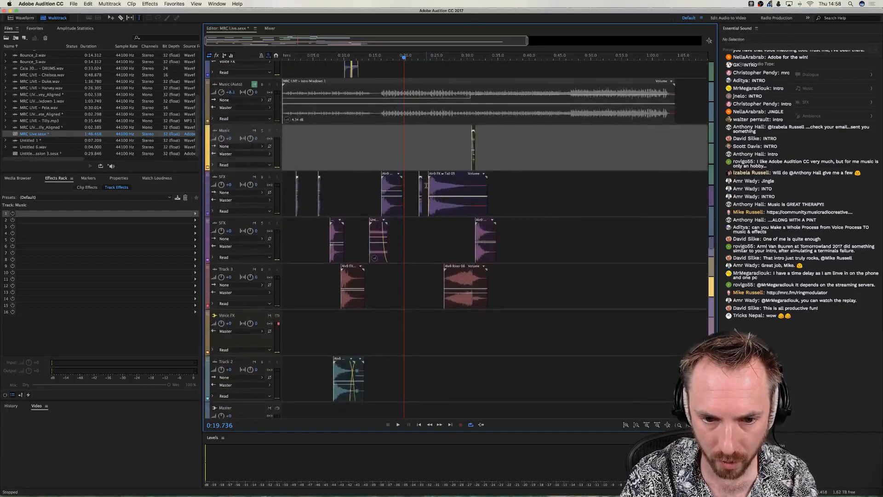
pyautogui.click(445, 250)
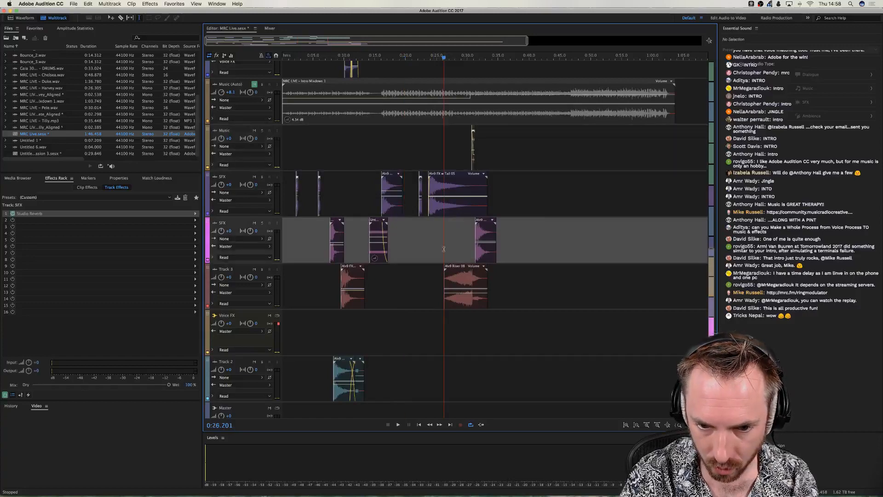
pyautogui.press('space')
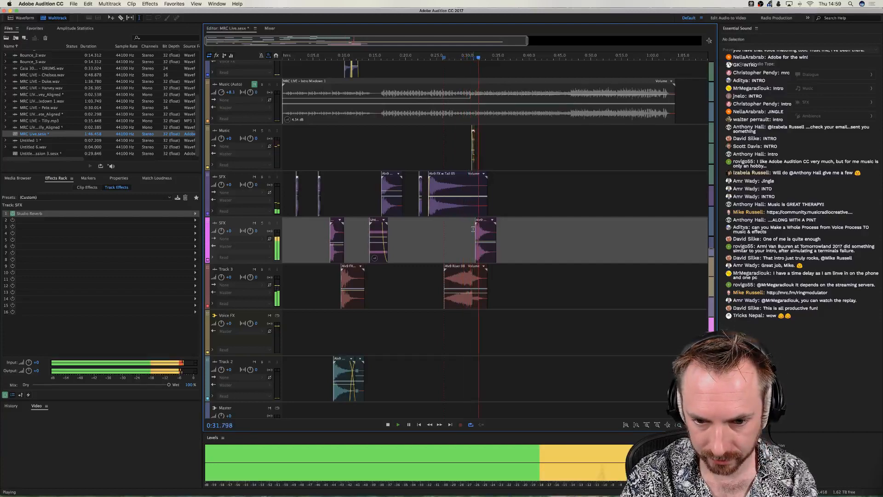
pyautogui.press('space')
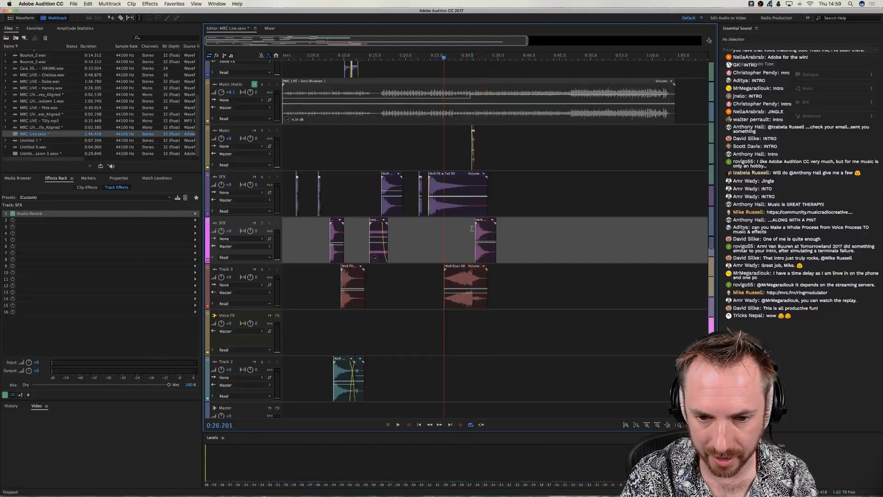
# Unmute Music (Auto) and play the transition from about 0:30.5.
pyautogui.click(470, 229)
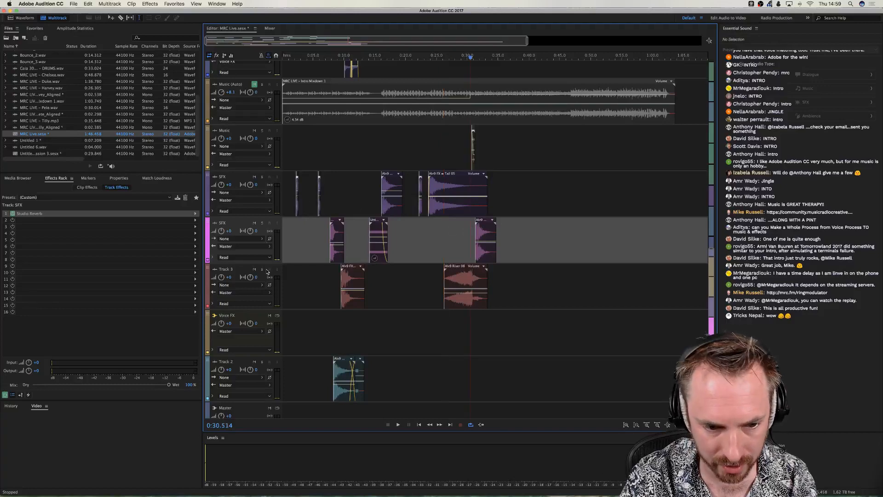
pyautogui.click(254, 88)
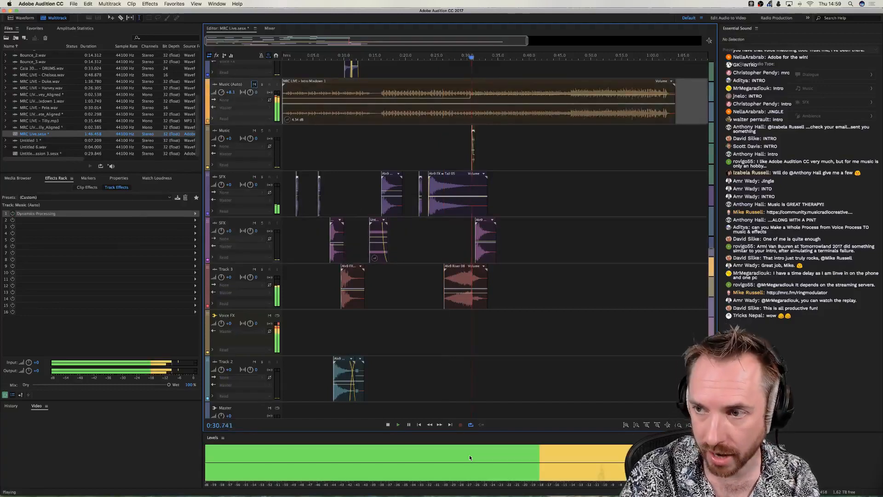
pyautogui.press('space')
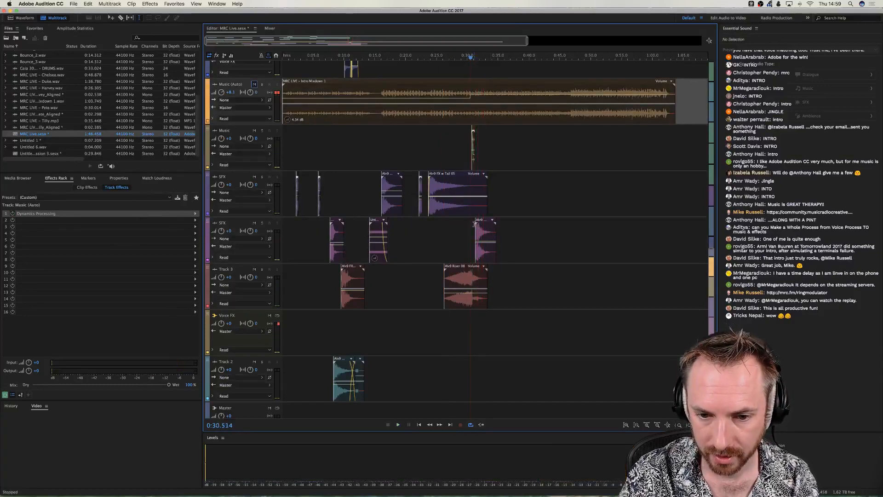
# Play the Impact 14 clip at the music transition from about 0:31.
pyautogui.click(474, 222)
pyautogui.scroll(5, 478, 59)
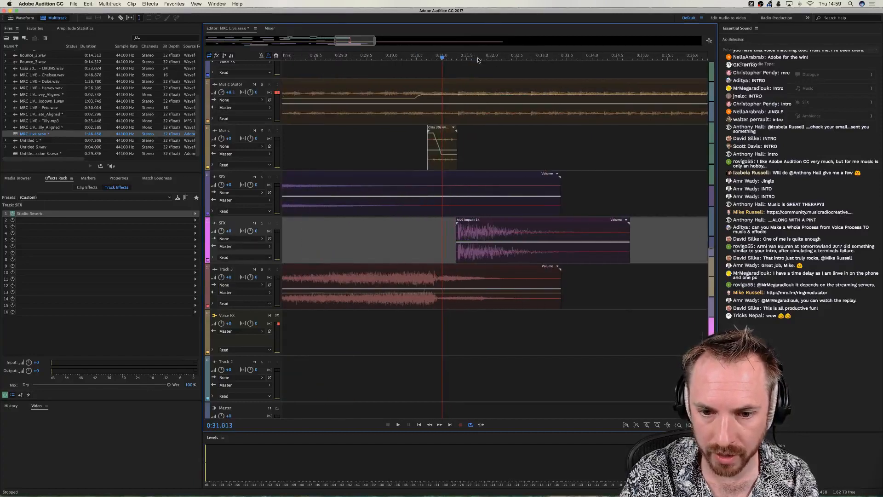
pyautogui.scroll(2, 478, 60)
pyautogui.press('space')
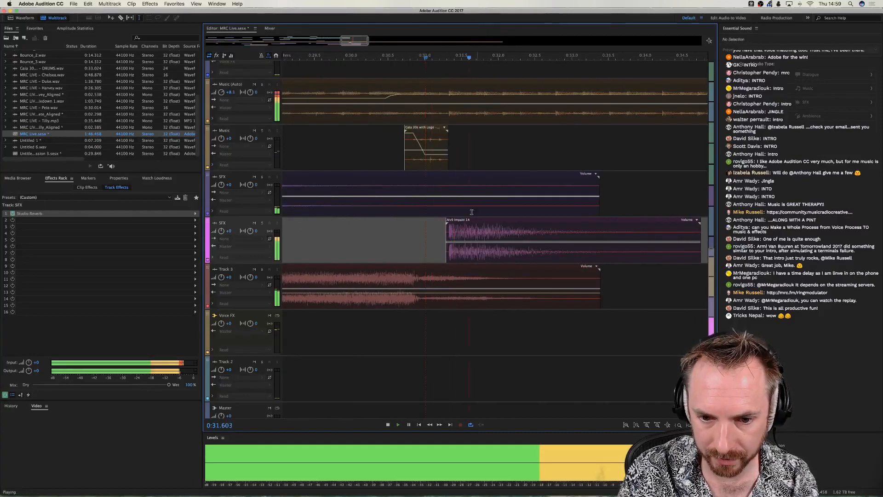
pyautogui.press('space')
# Mute the Impact 14 clip on the lower SFX track and play the transition without it.
pyautogui.rightClick(458, 226)
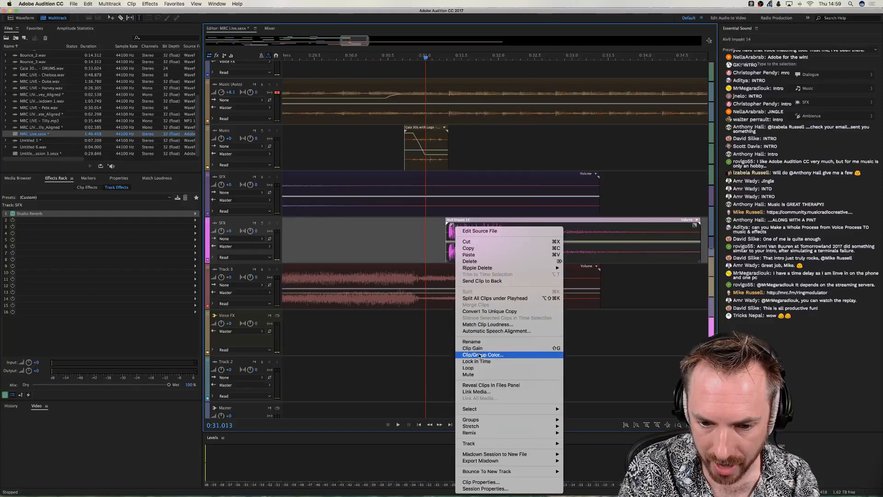
pyautogui.click(478, 375)
pyautogui.press('space')
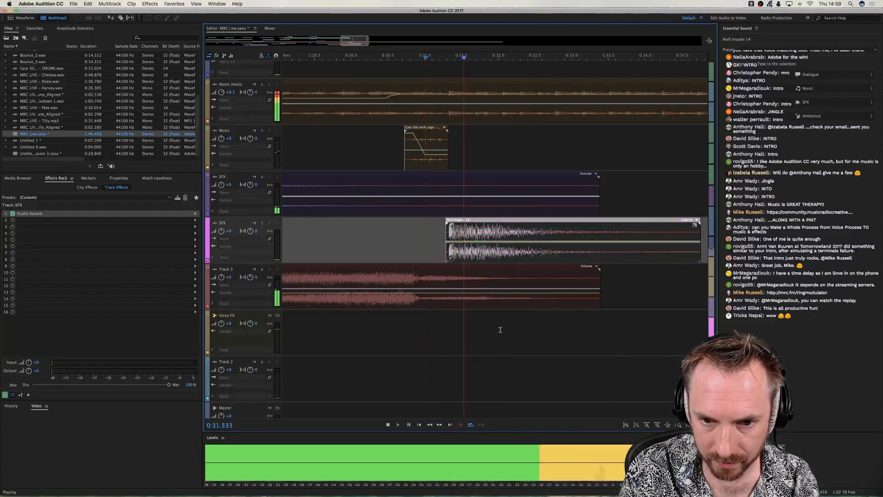
pyautogui.press('space')
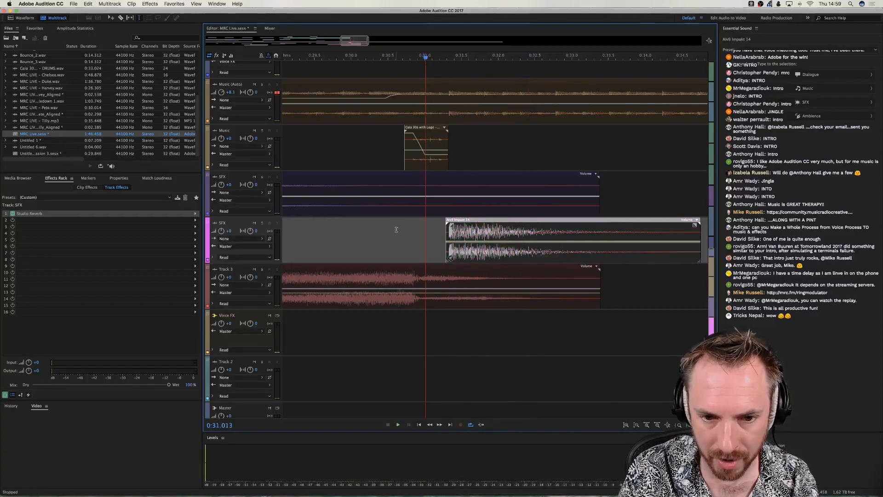
# Solo the Music track and play its short logo music clip from about 0:30.5.
pyautogui.click(397, 229)
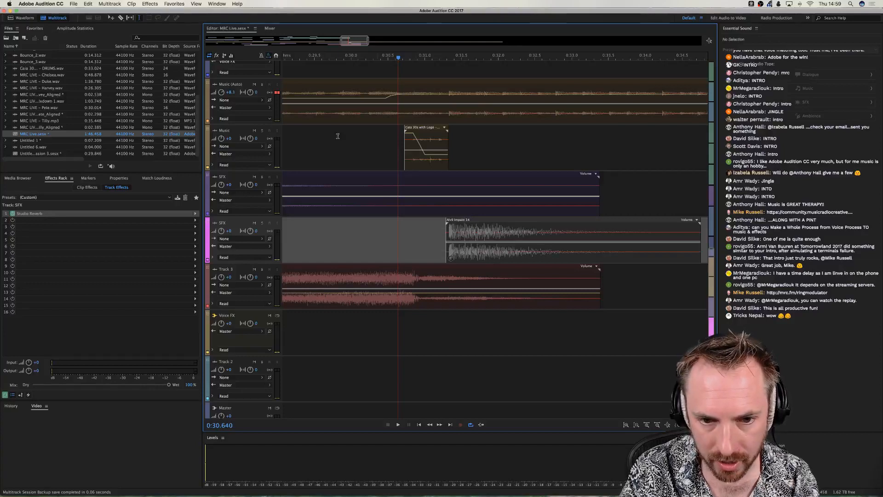
pyautogui.click(262, 131)
pyautogui.click(385, 147)
pyautogui.press('space')
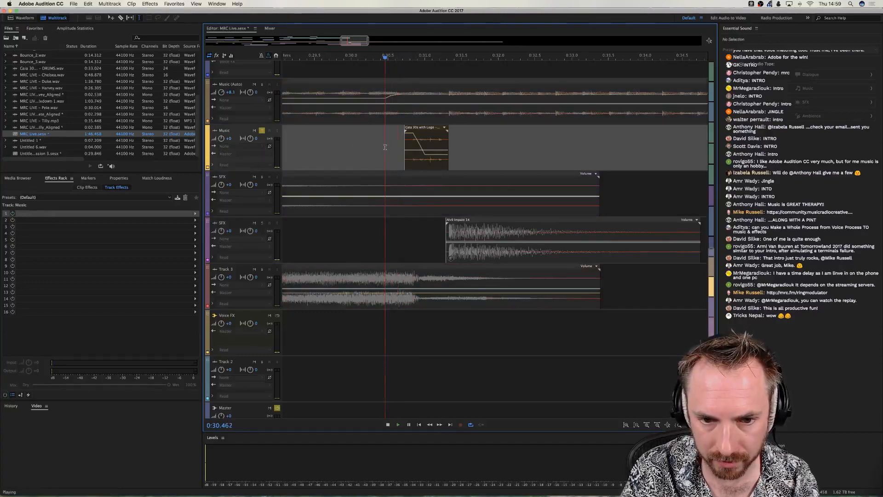
pyautogui.press('space')
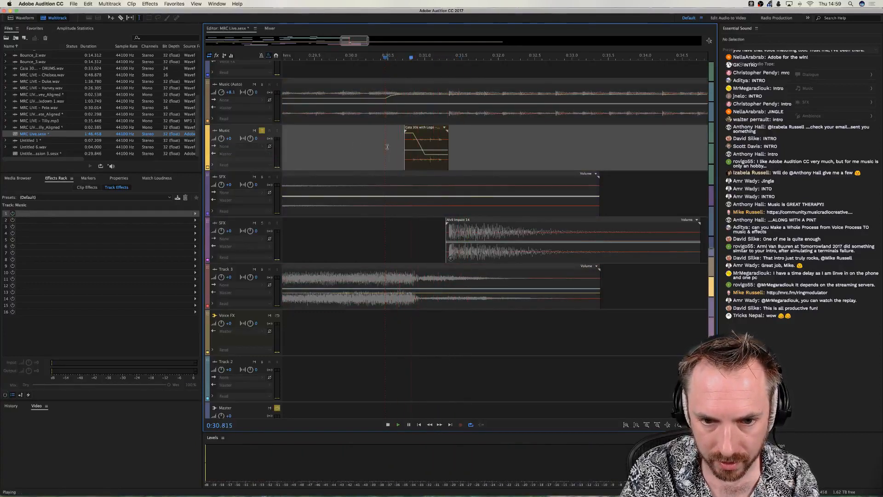
pyautogui.press('space')
# Turn off the Music track's solo and compare the transition from about 0:30.5 with that track muted and unmuted.
pyautogui.click(261, 131)
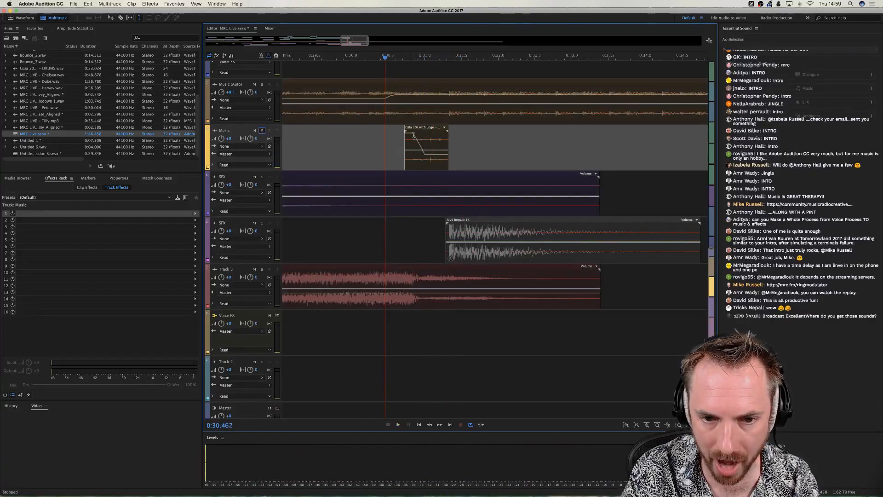
pyautogui.click(254, 131)
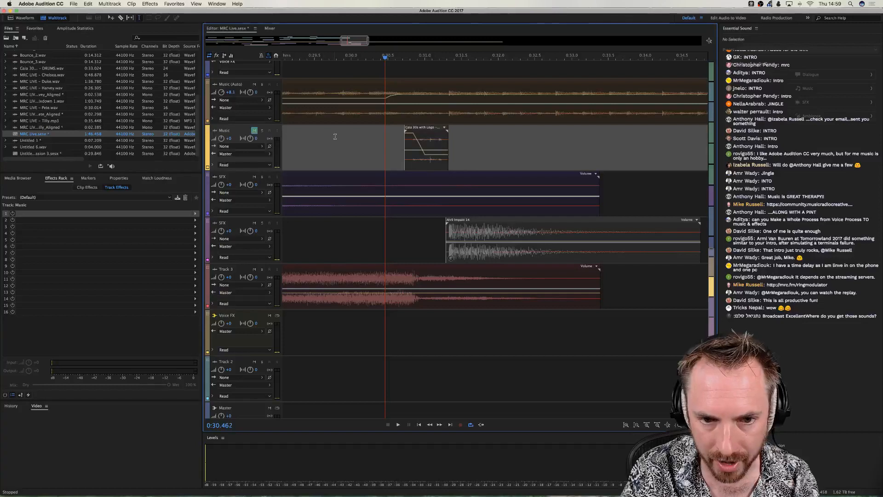
pyautogui.press('space')
pyautogui.press('space')
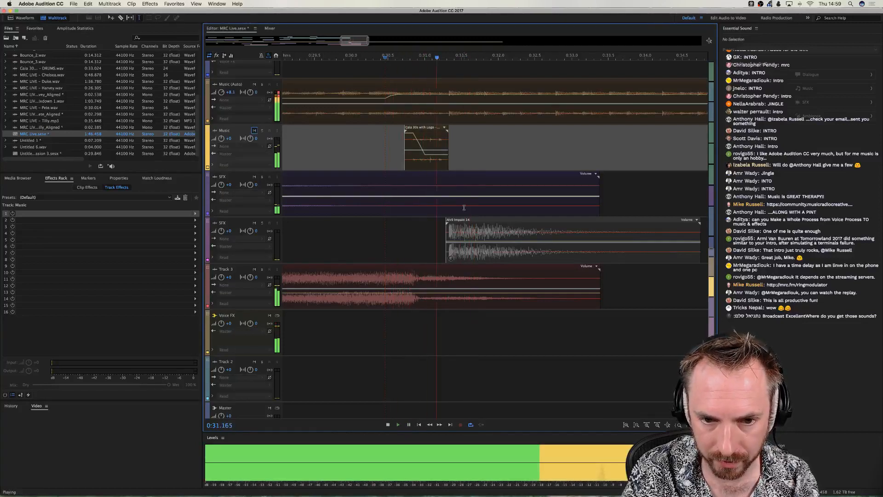
pyautogui.press('space')
pyautogui.scroll(2, 549, 243)
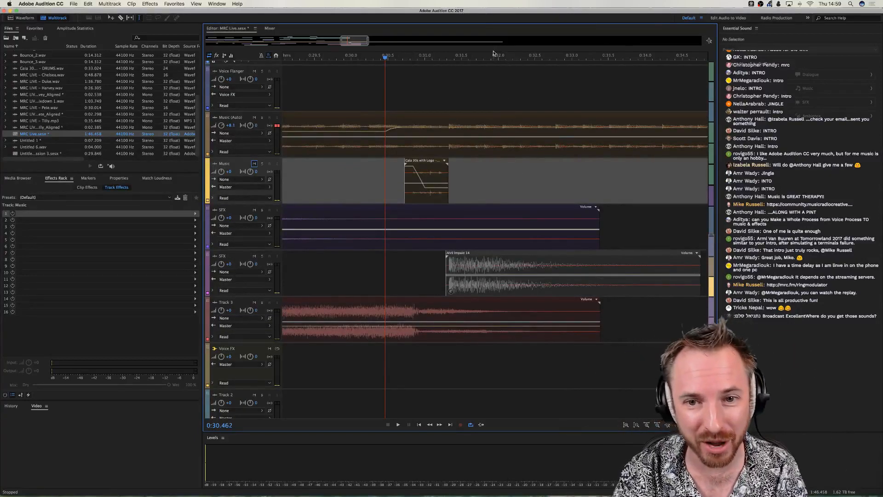
pyautogui.scroll(-10, 492, 52)
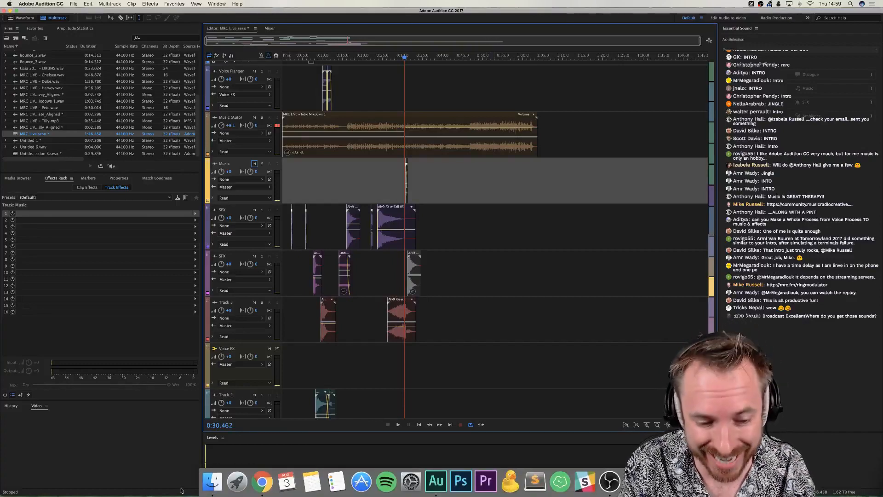
# Switch to Chrome to show the Music Radio Creative forum at community.musicradiocreative.com, and switch to OBS.
pyautogui.click(259, 483)
pyautogui.click(109, 28)
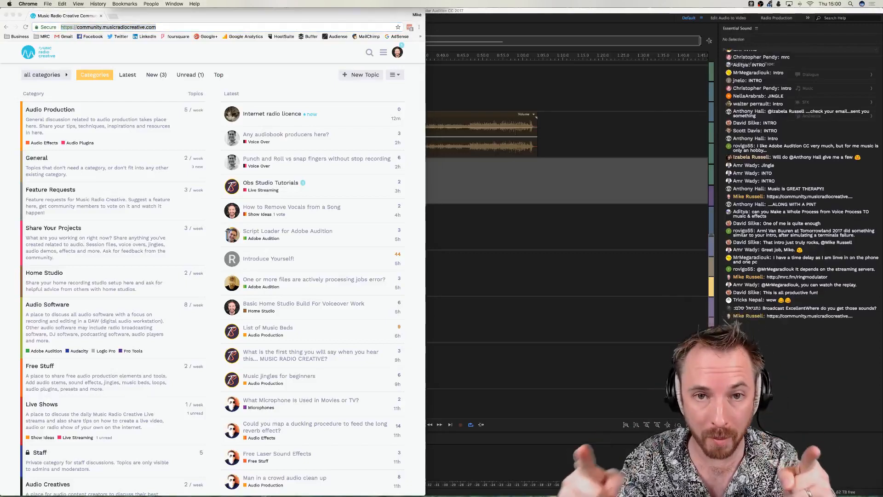
pyautogui.press('super+Tab')
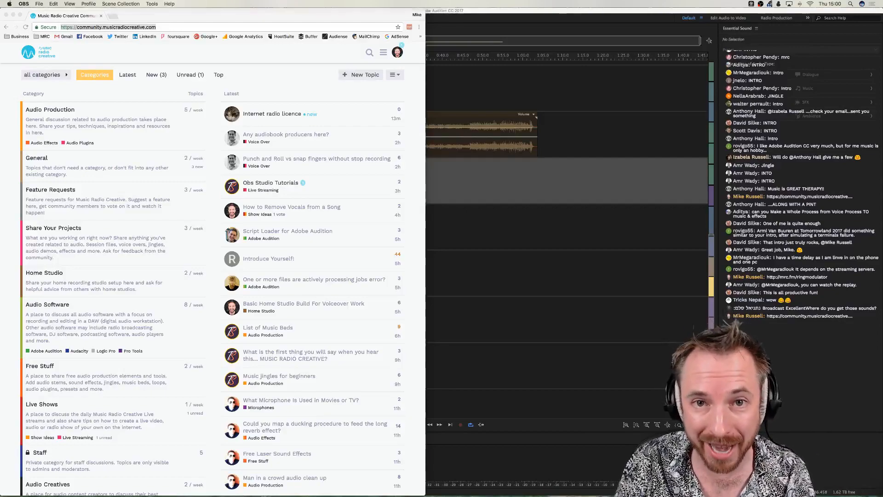